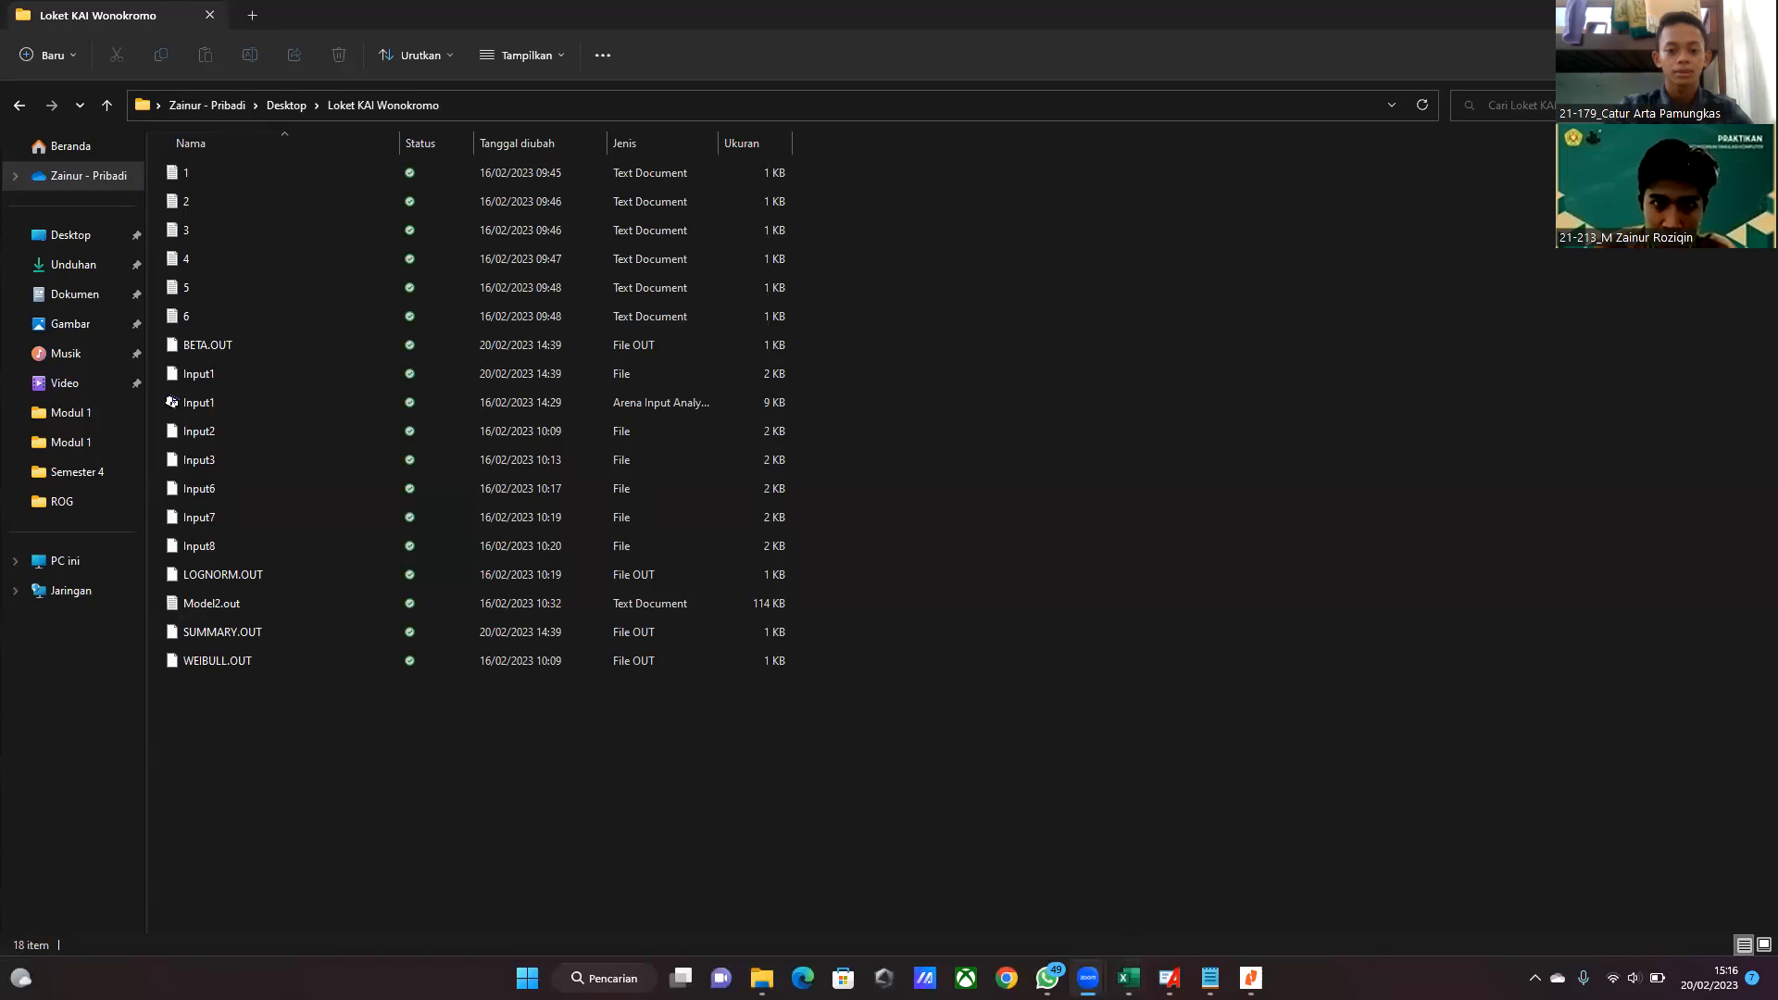
- Review the activity times in the PERHITUNGAN MODUL 1 SK workbook, Notepad file 1 and the files in the Loket KAI Wonokromo folder
left_click(1128, 978)
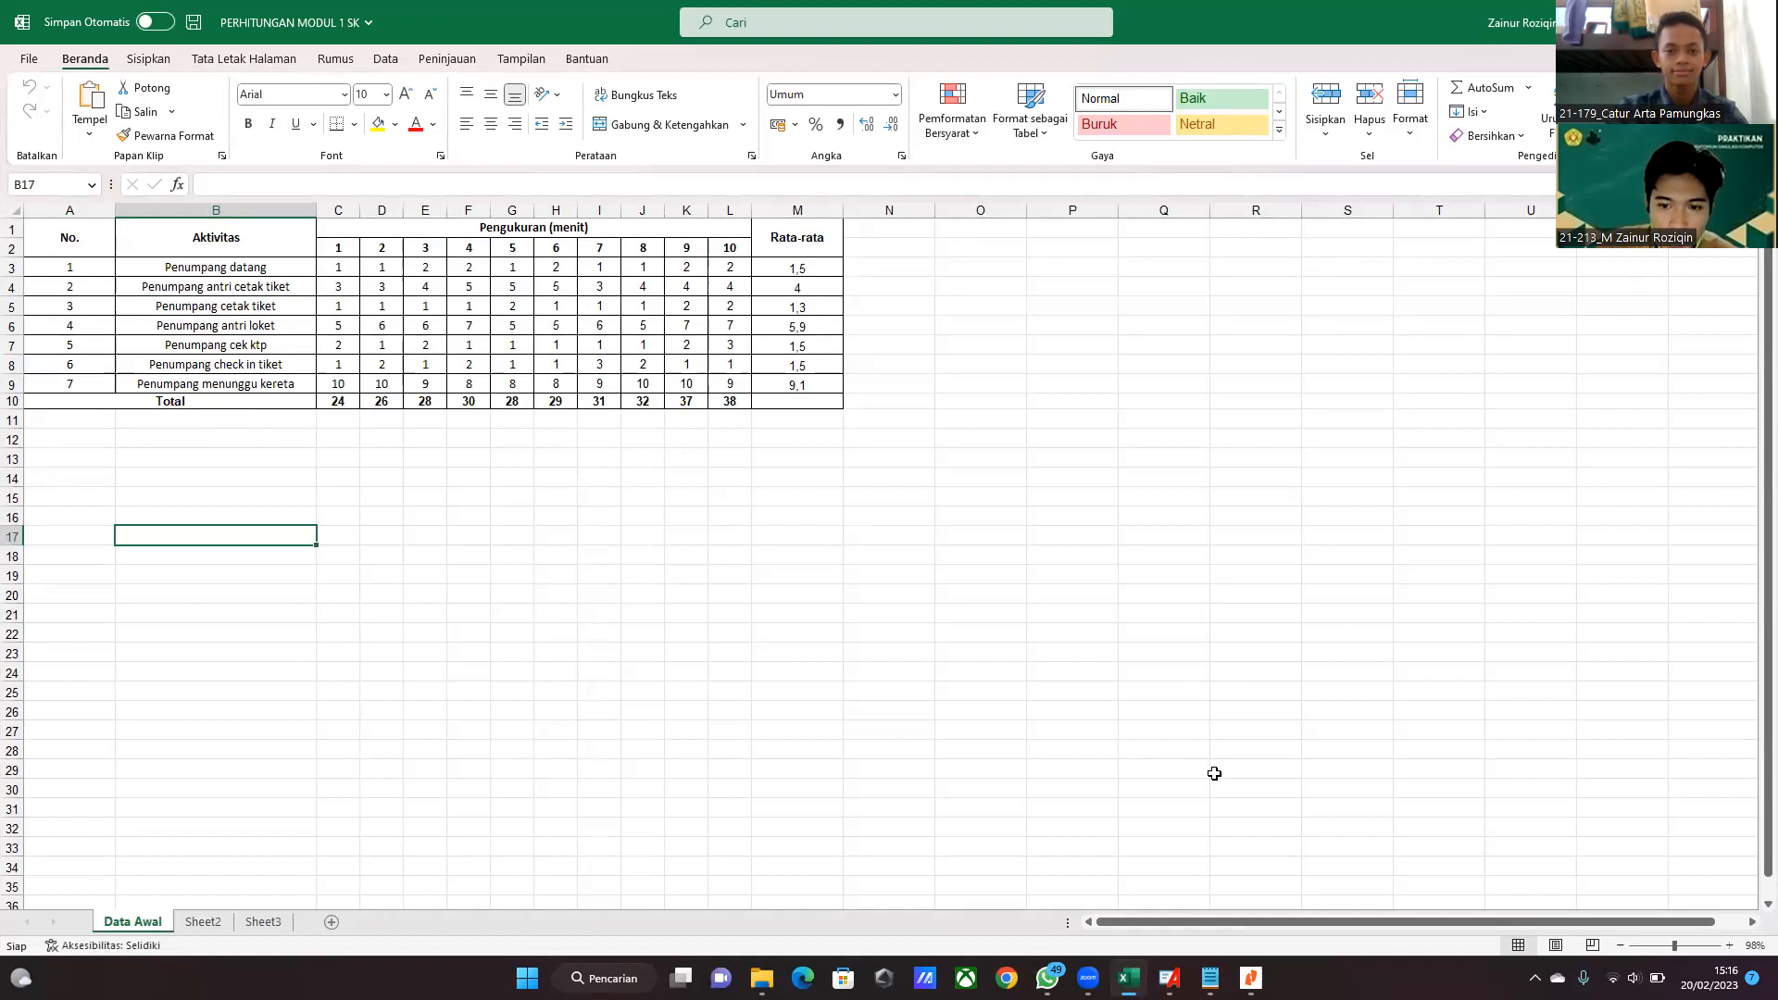
left_click(1210, 978)
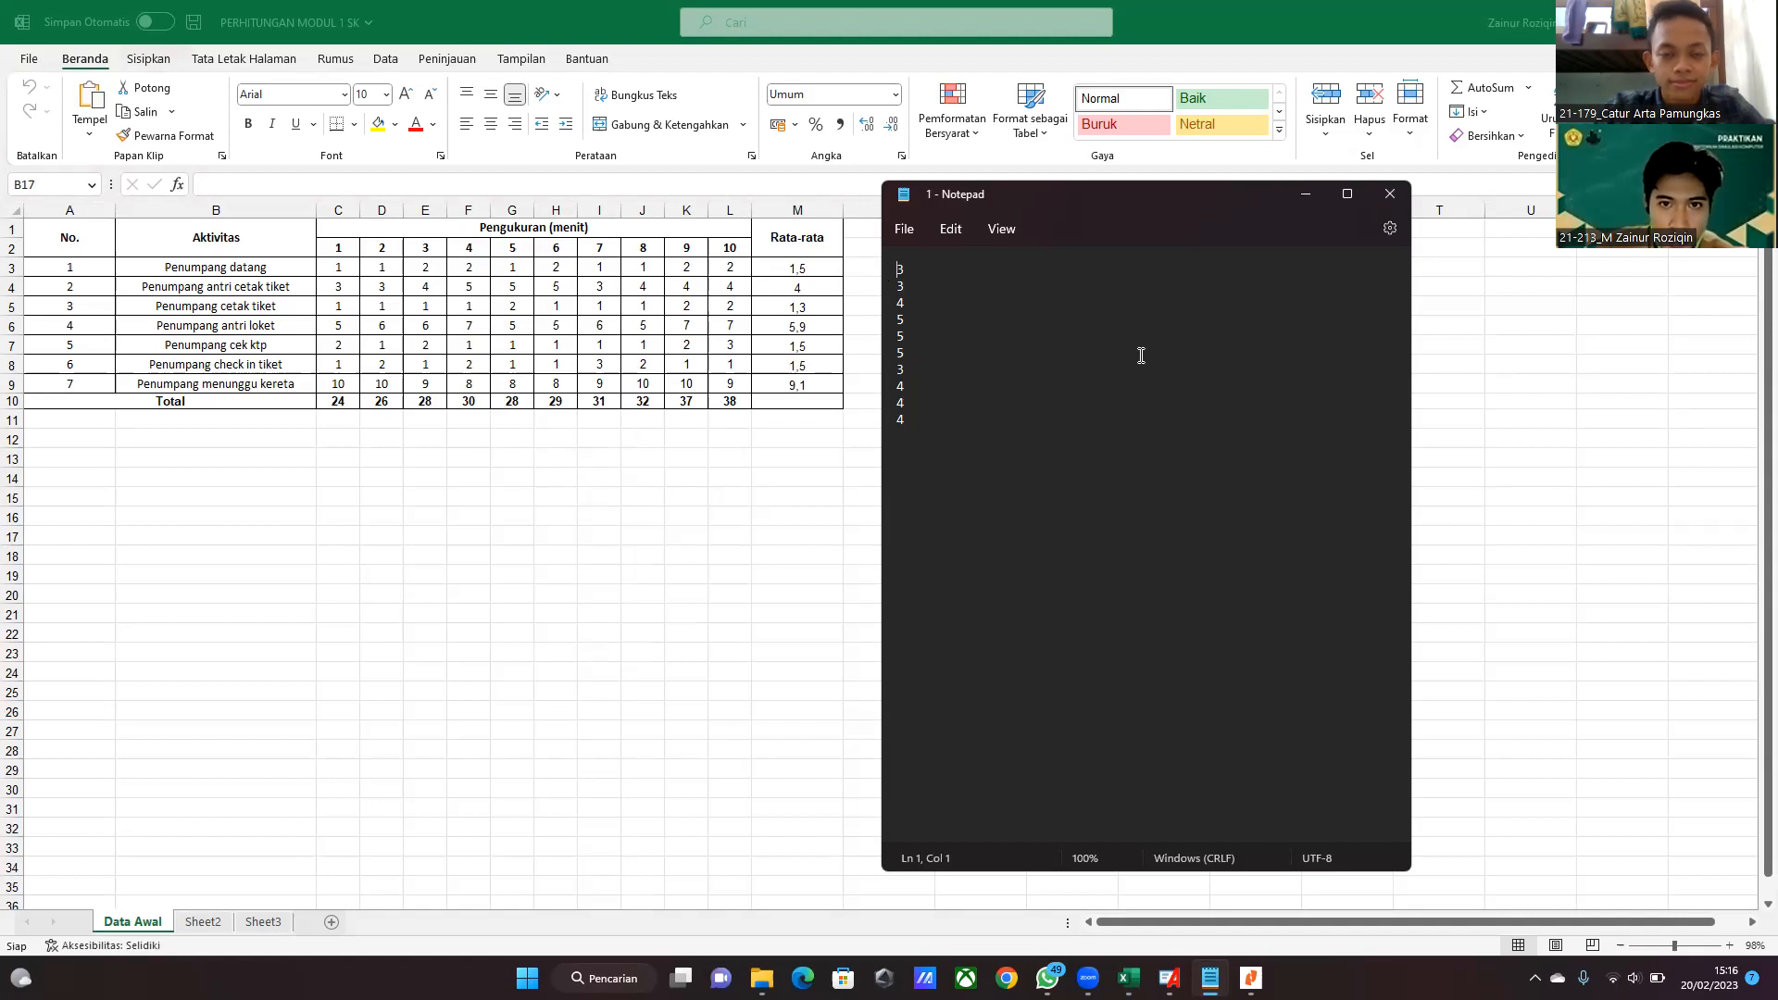
left_click(1306, 193)
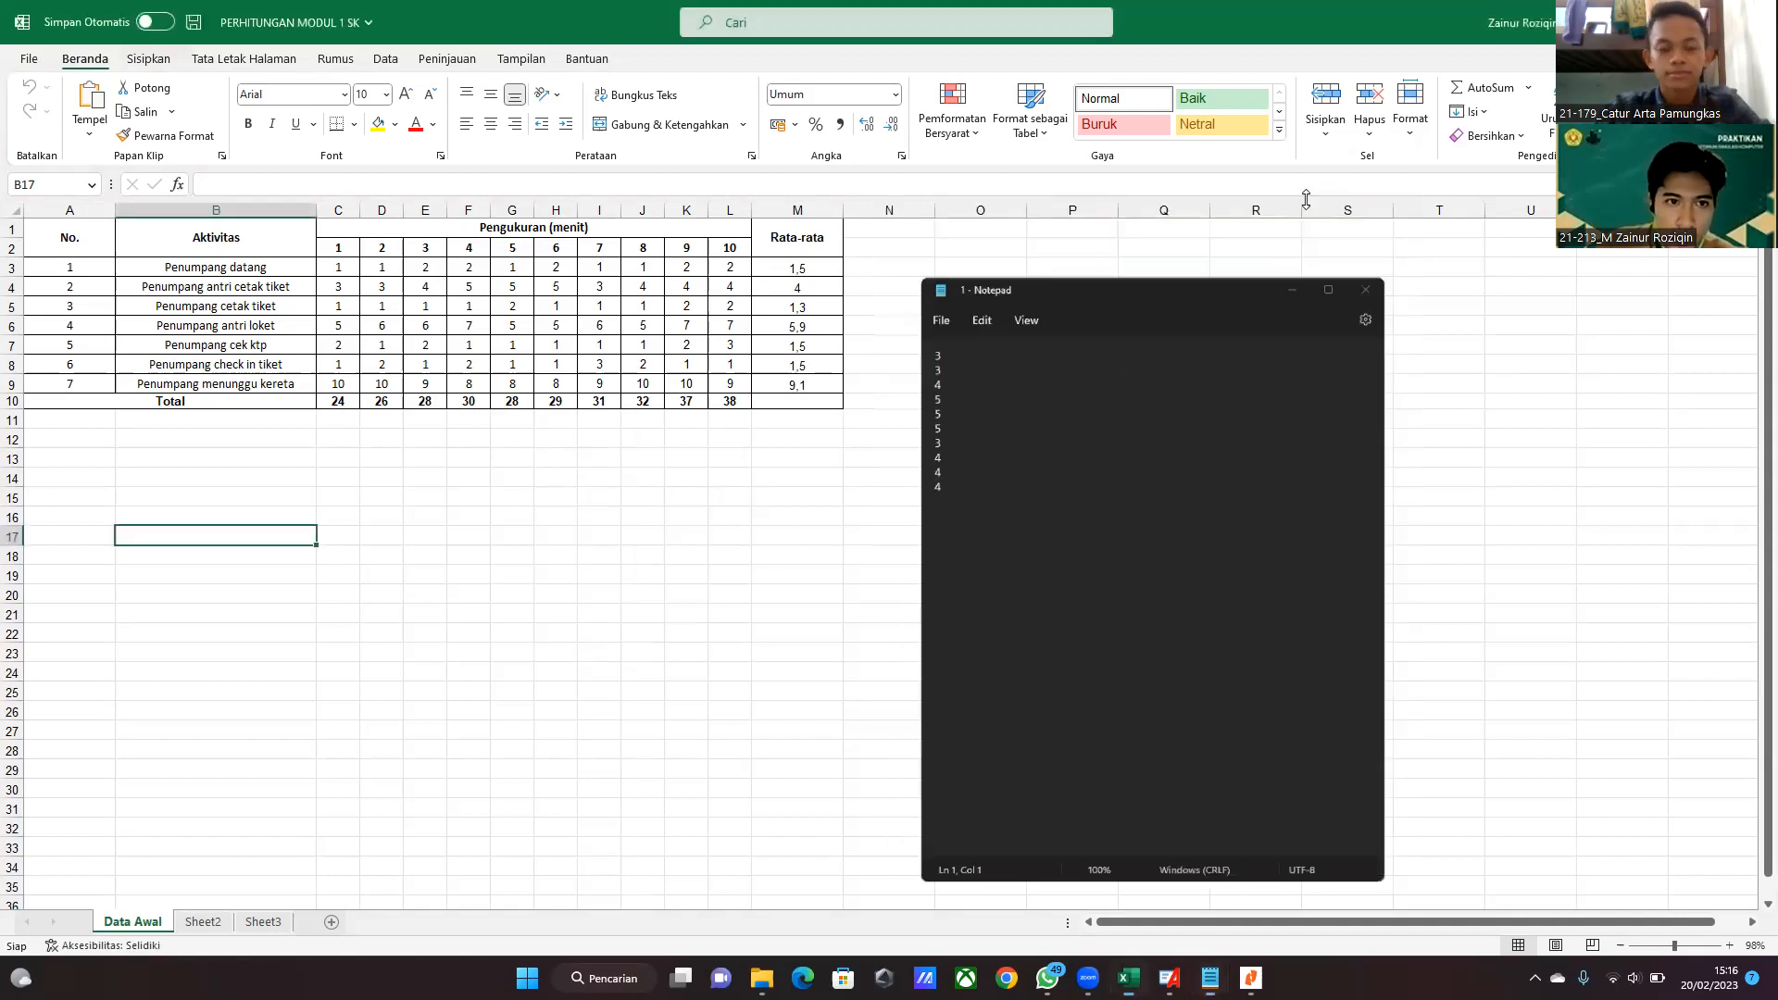
left_click(761, 978)
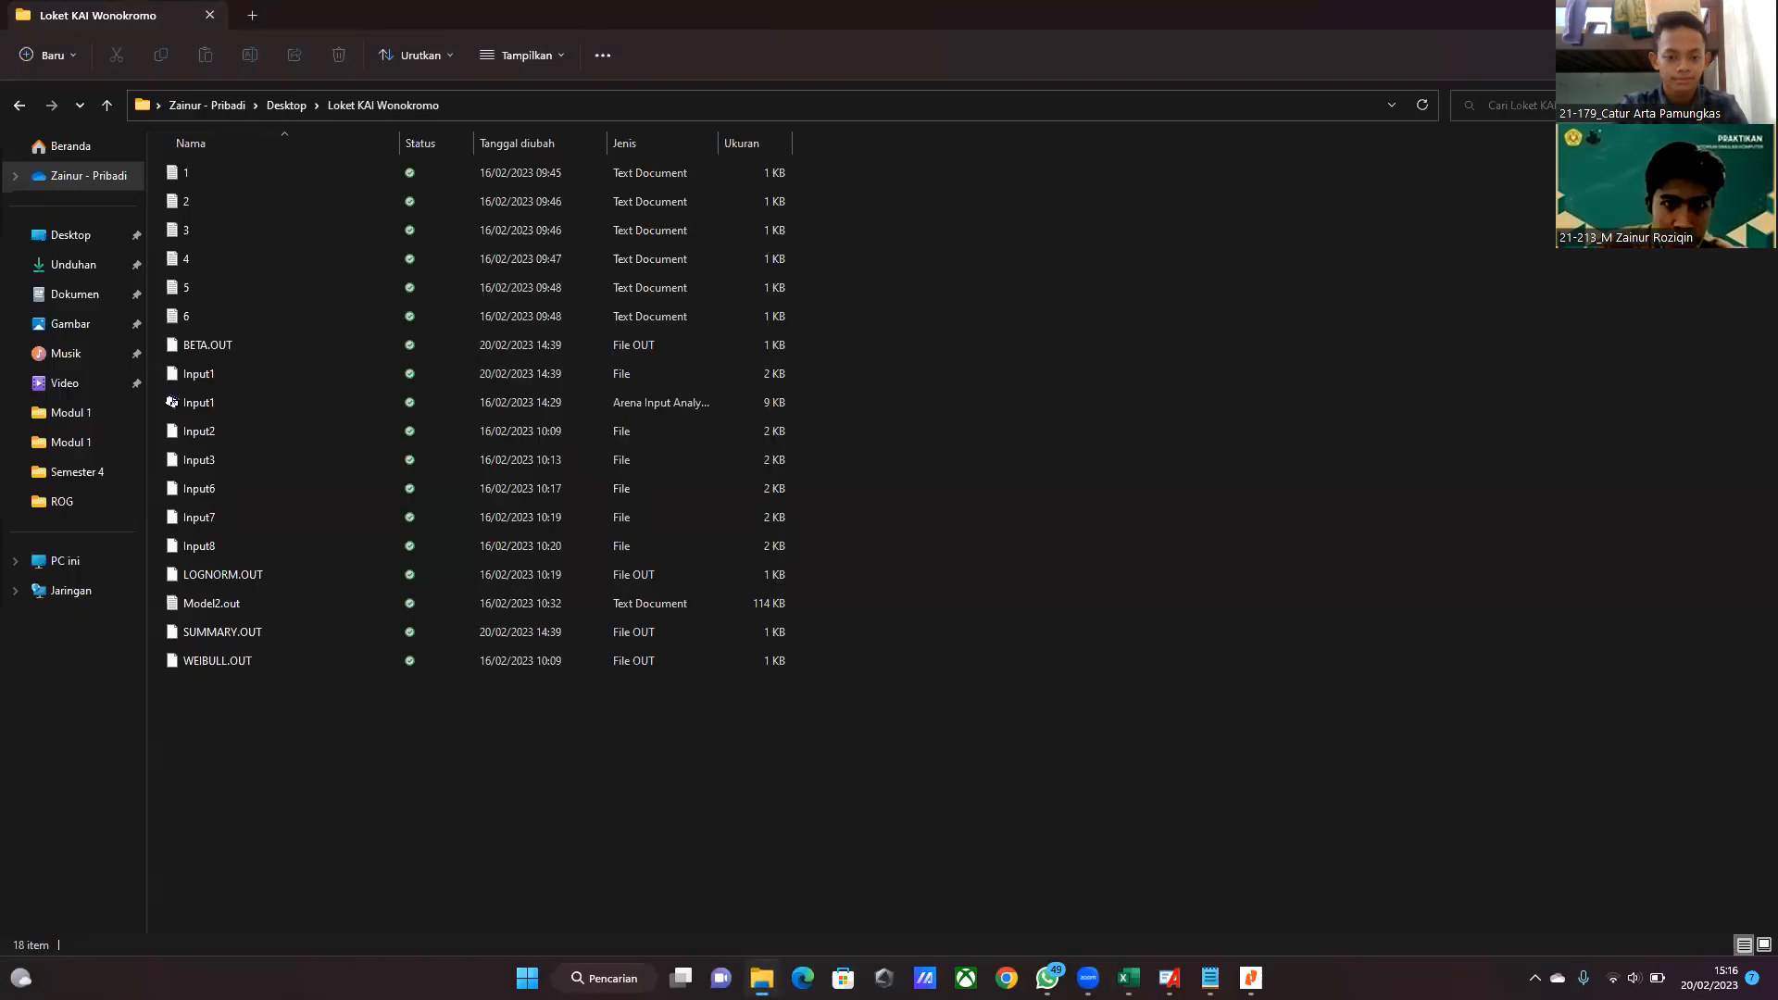
left_click_drag(898, 369, 661, 192)
left_click(849, 198)
left_click_drag(826, 174, 689, 328)
left_click(1034, 461)
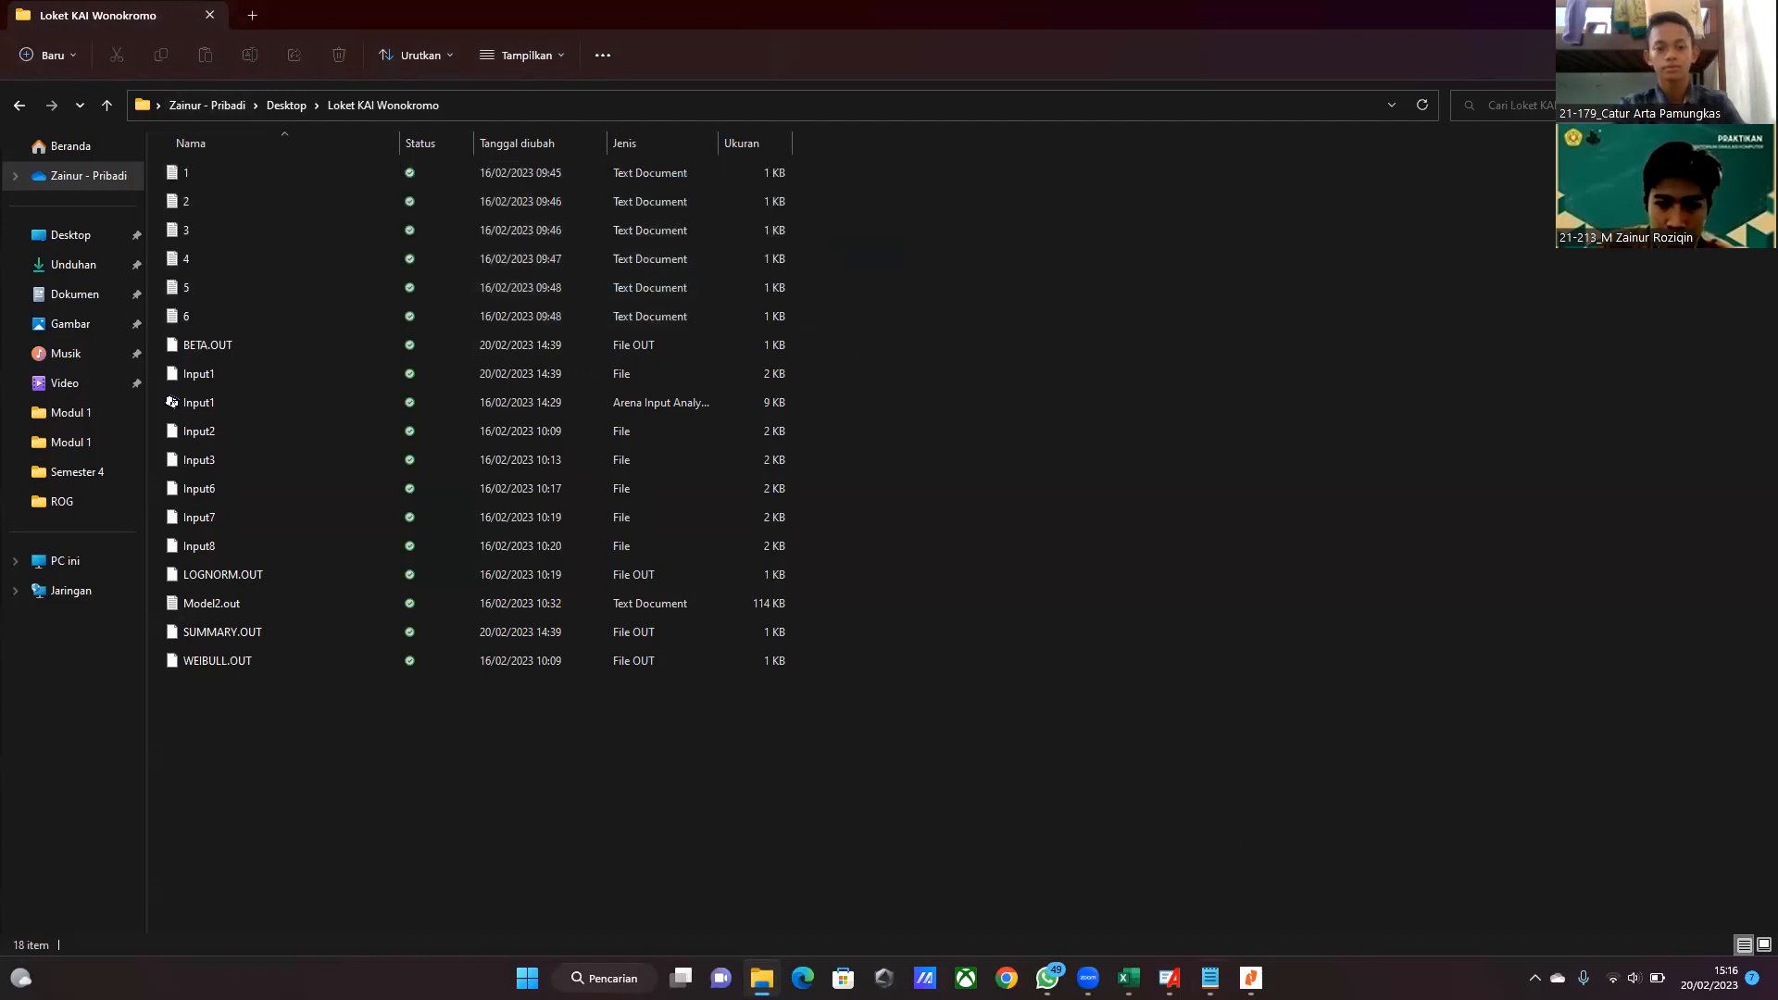
mouse_move(1134, 973)
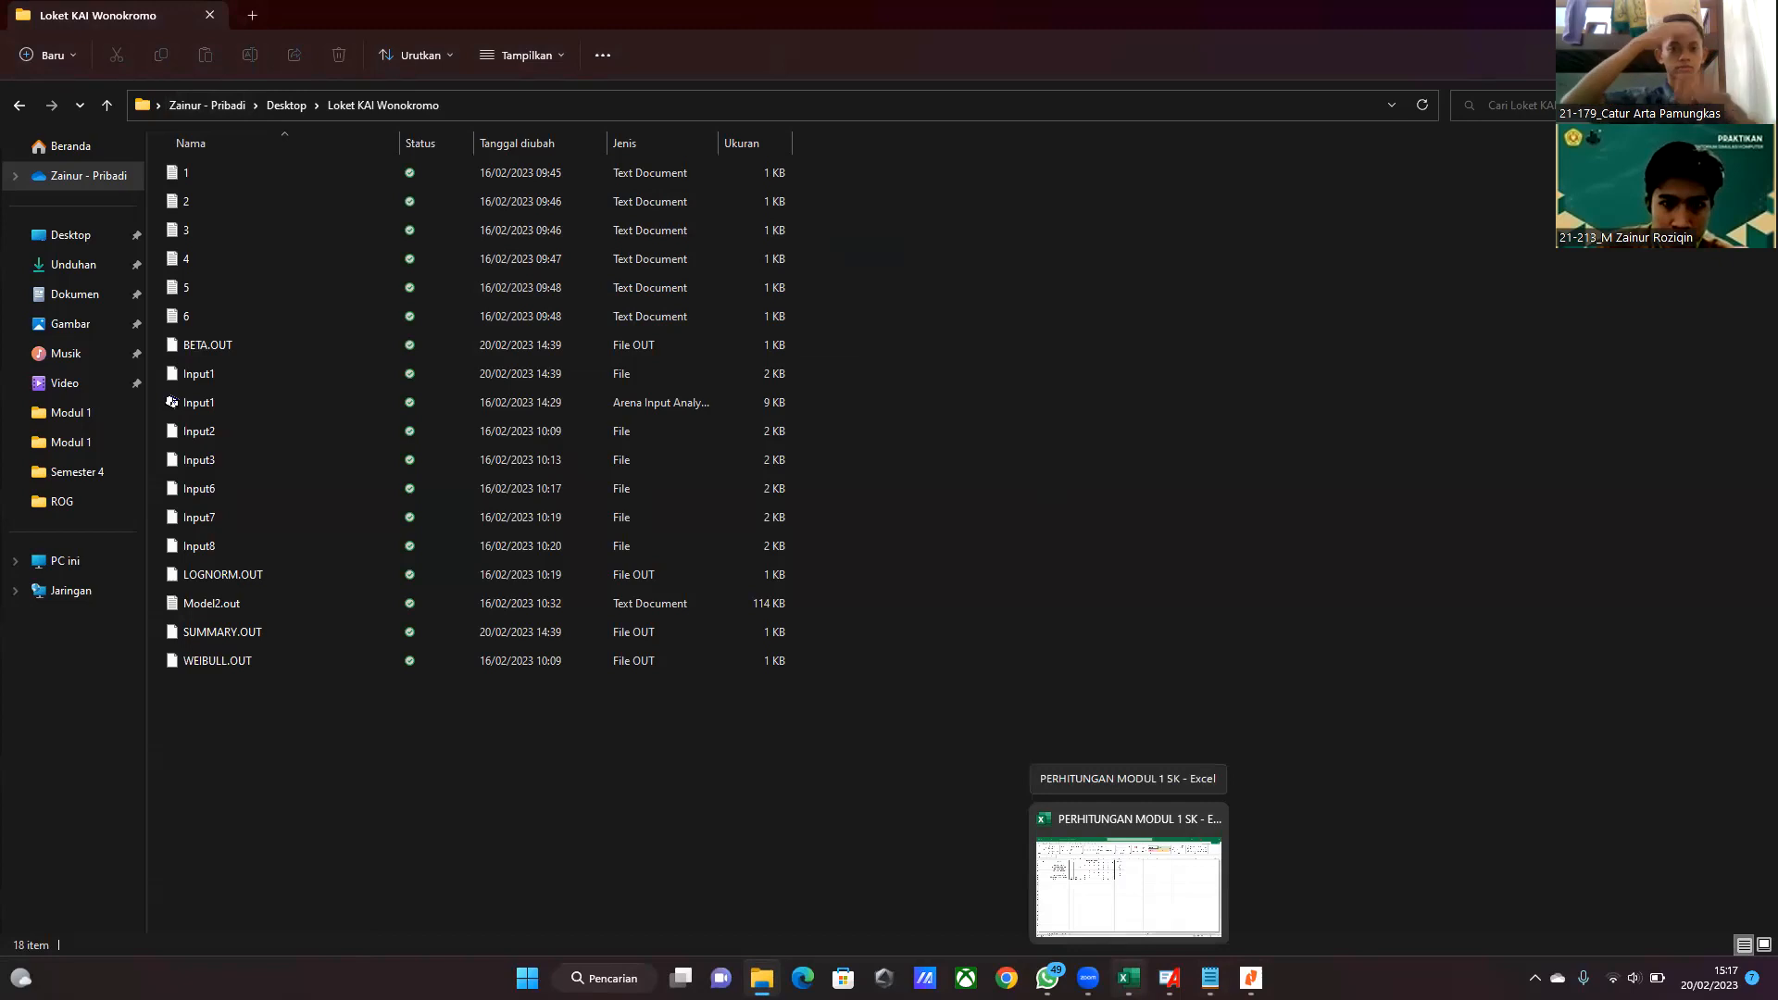
left_click(1128, 979)
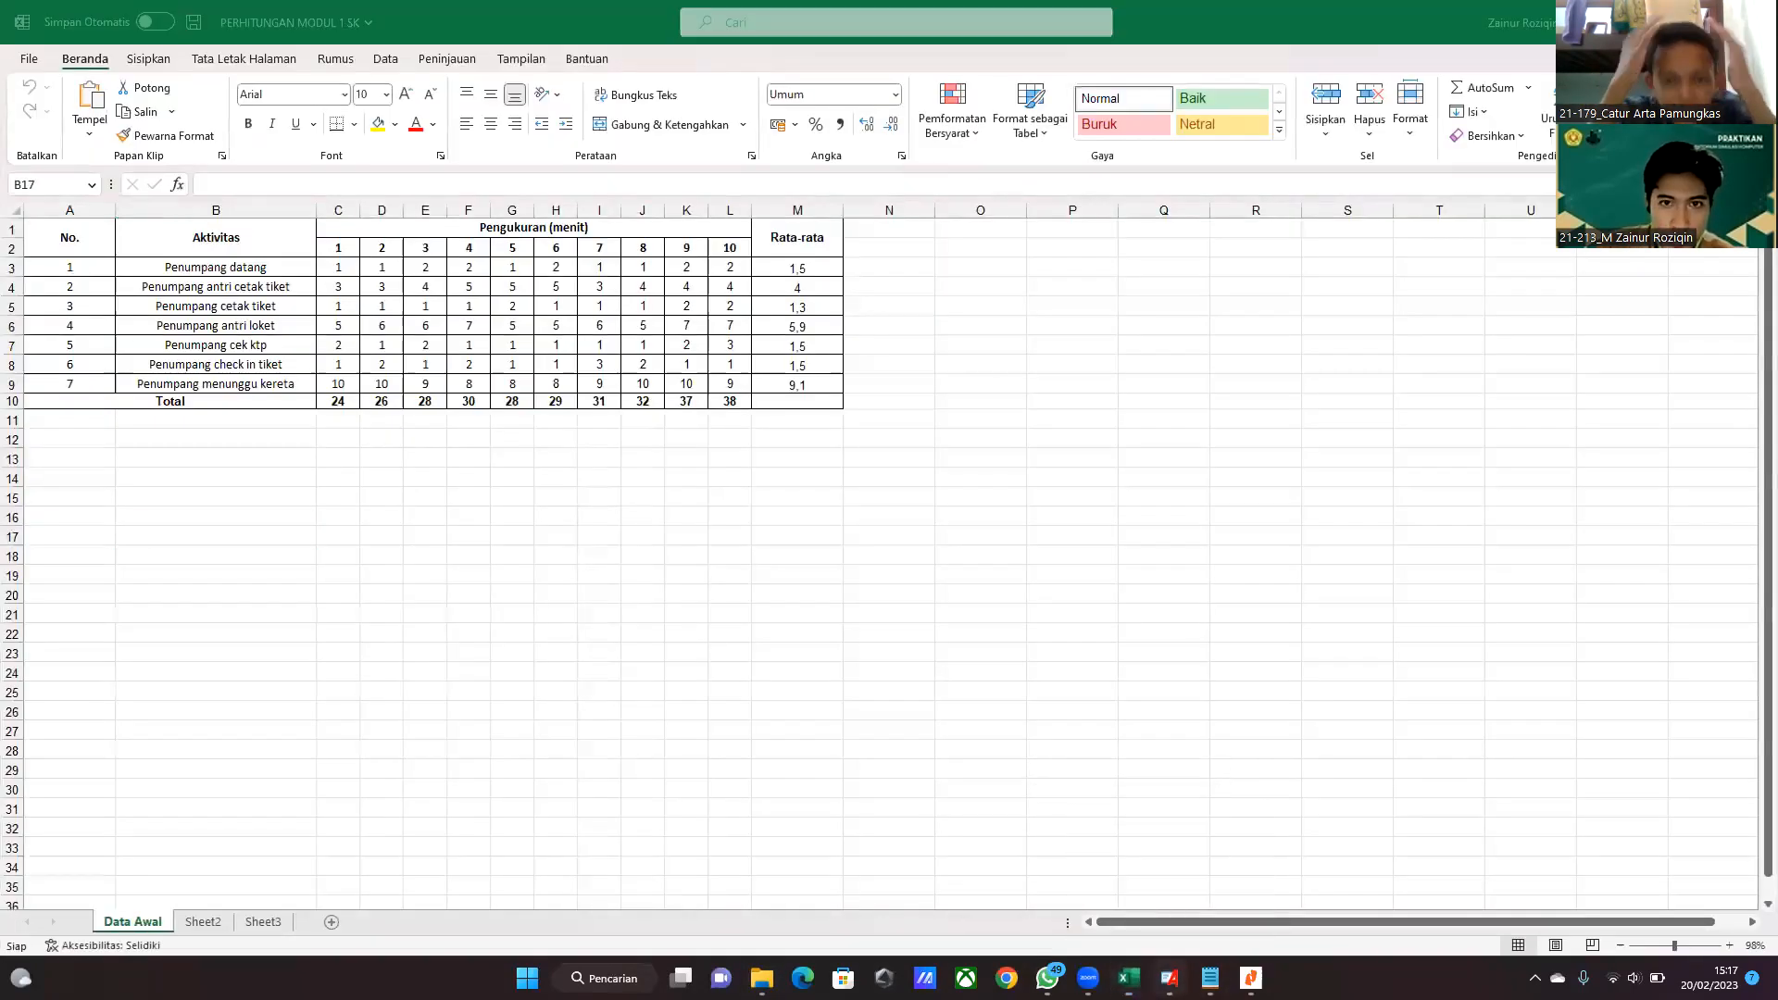
- Switch to Arena and place a Create, an Assign and a Station module in a connected row in the empty model
left_click(1169, 978)
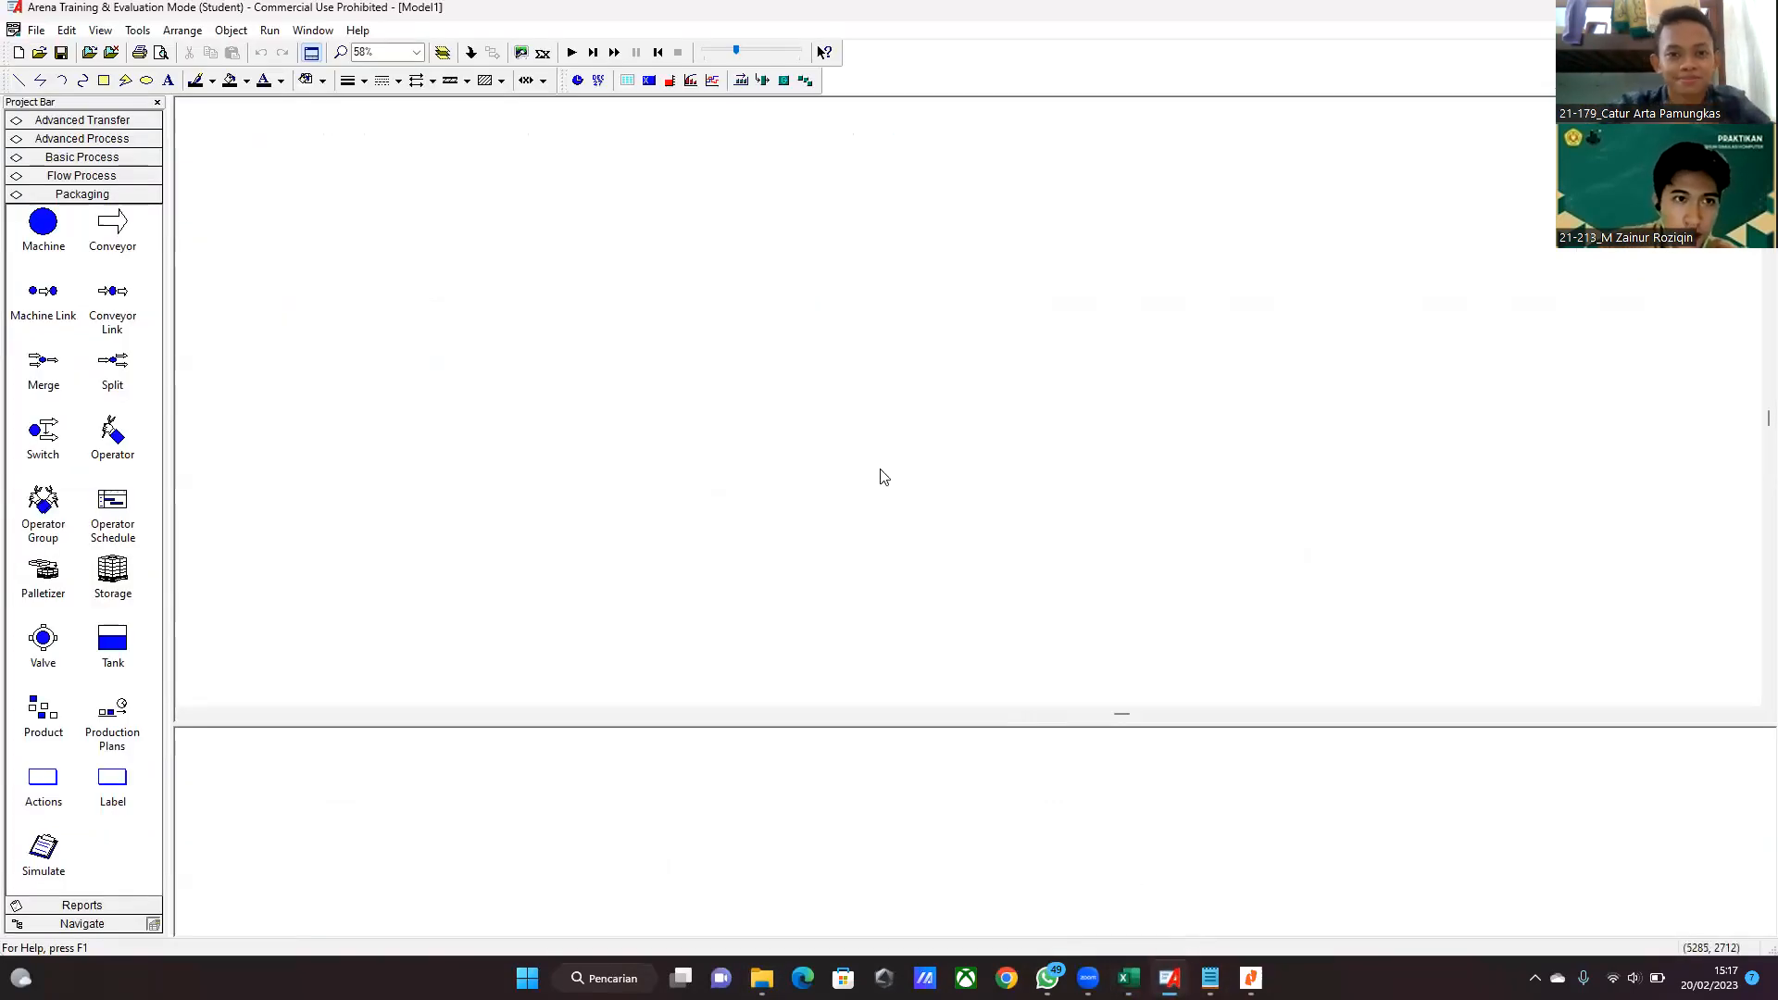
left_click(88, 158)
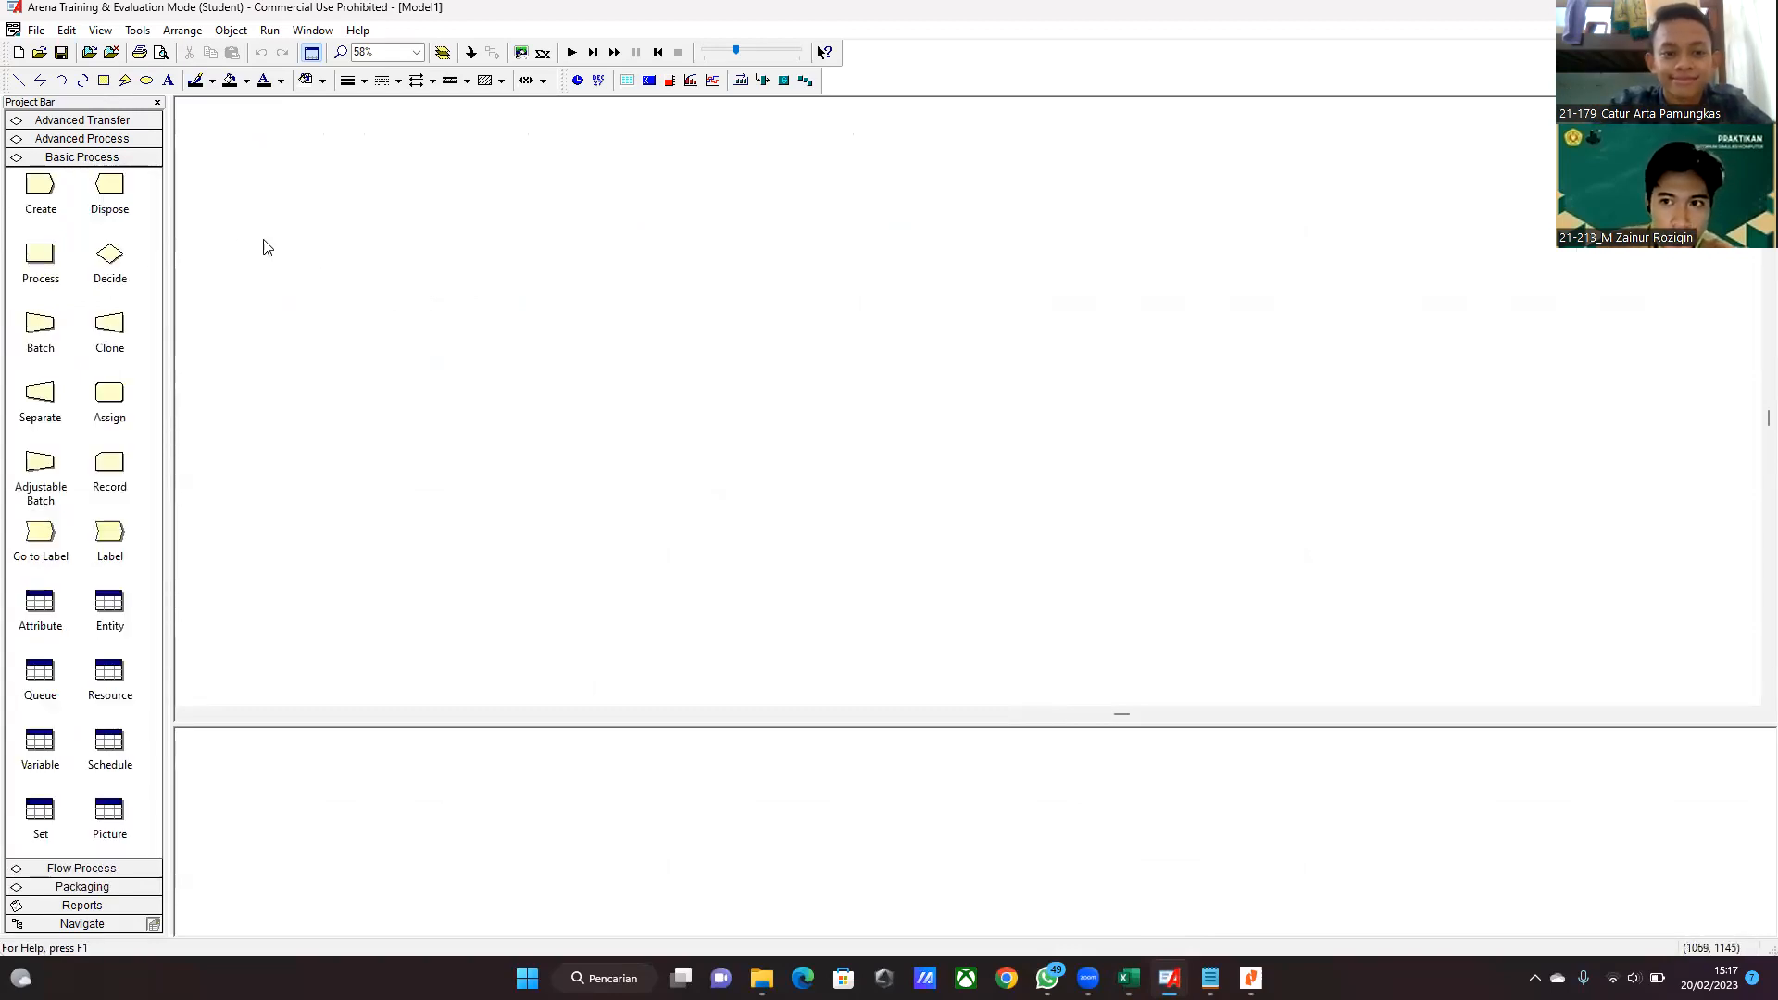
left_click_drag(43, 194, 271, 228)
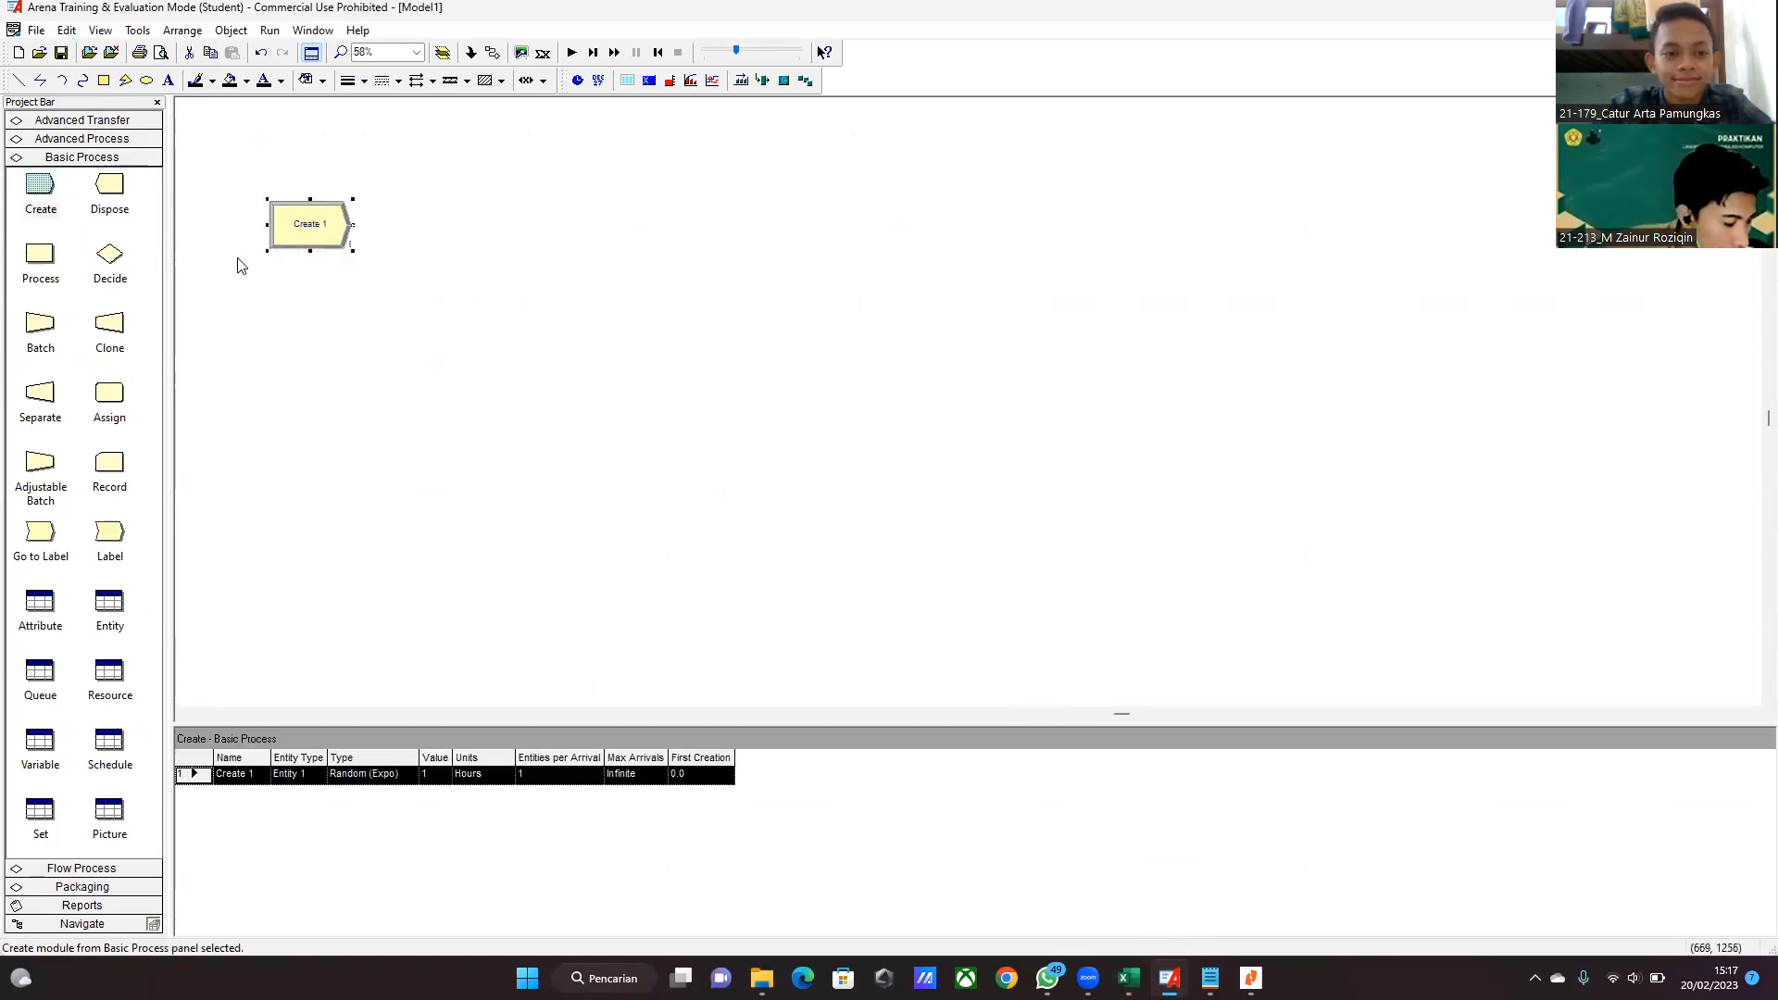
left_click_drag(118, 398, 402, 231)
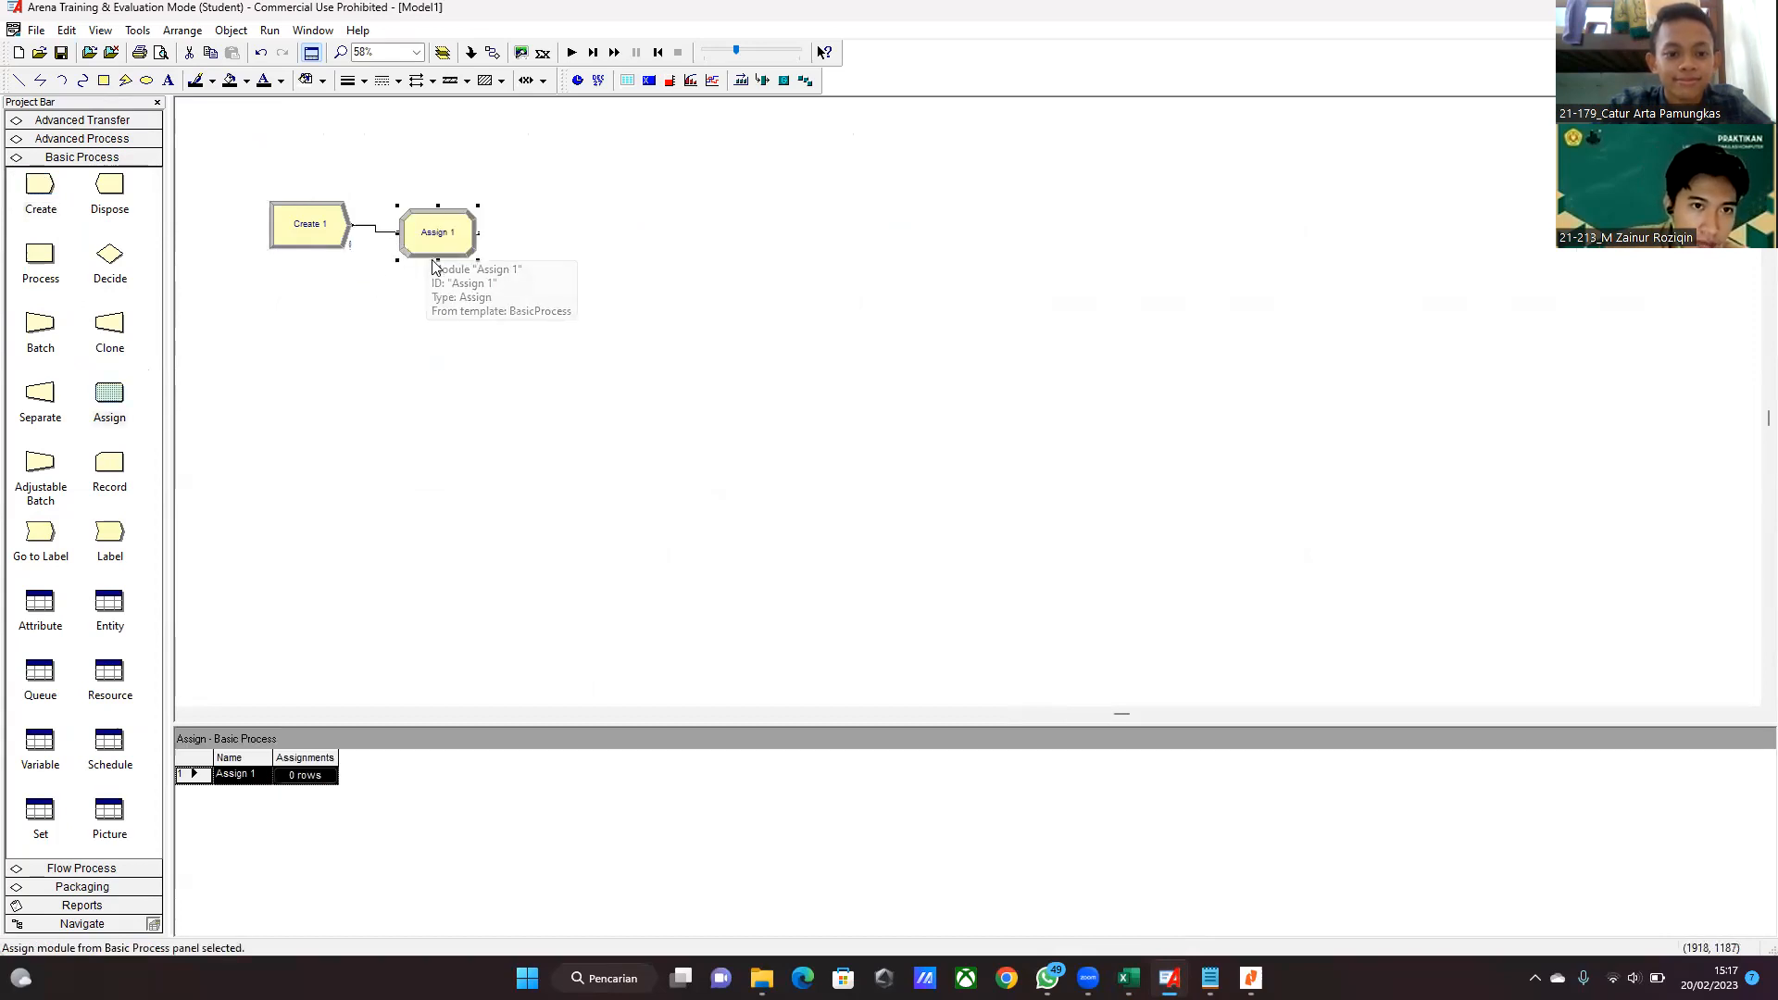
left_click(91, 124)
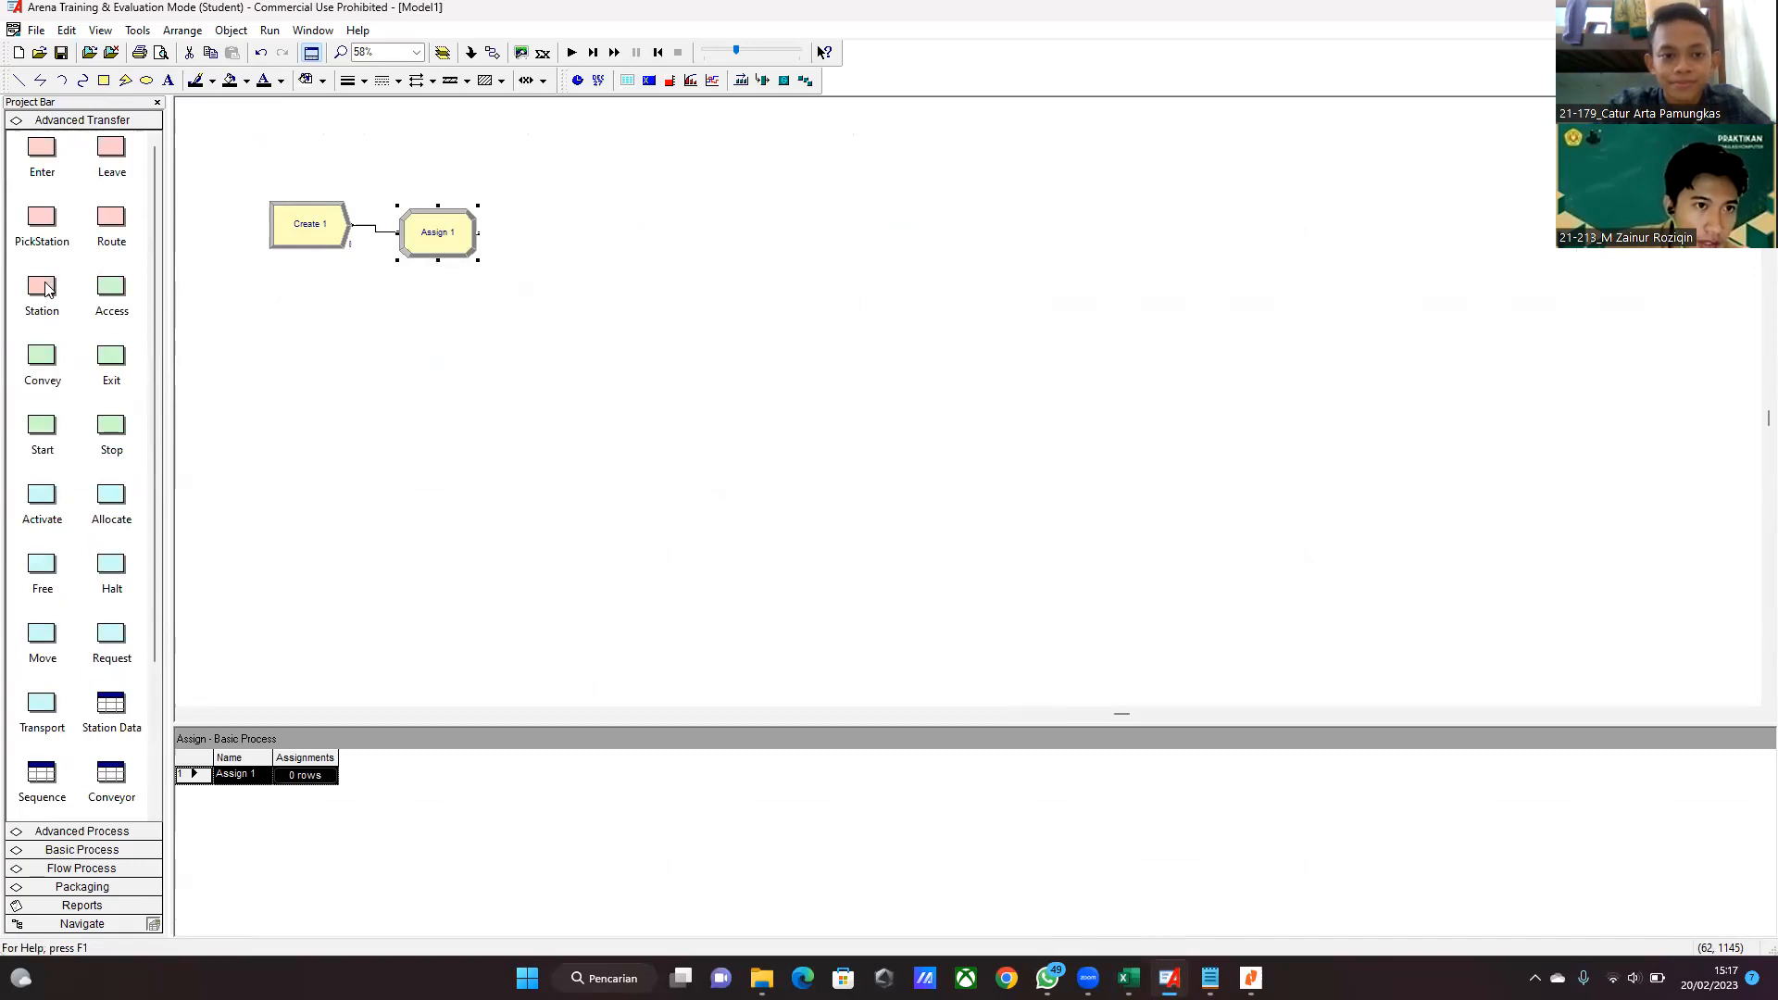
mouse_move(46, 295)
left_mouse_down()
mouse_move(375, 236)
mouse_move(516, 238)
left_mouse_up()
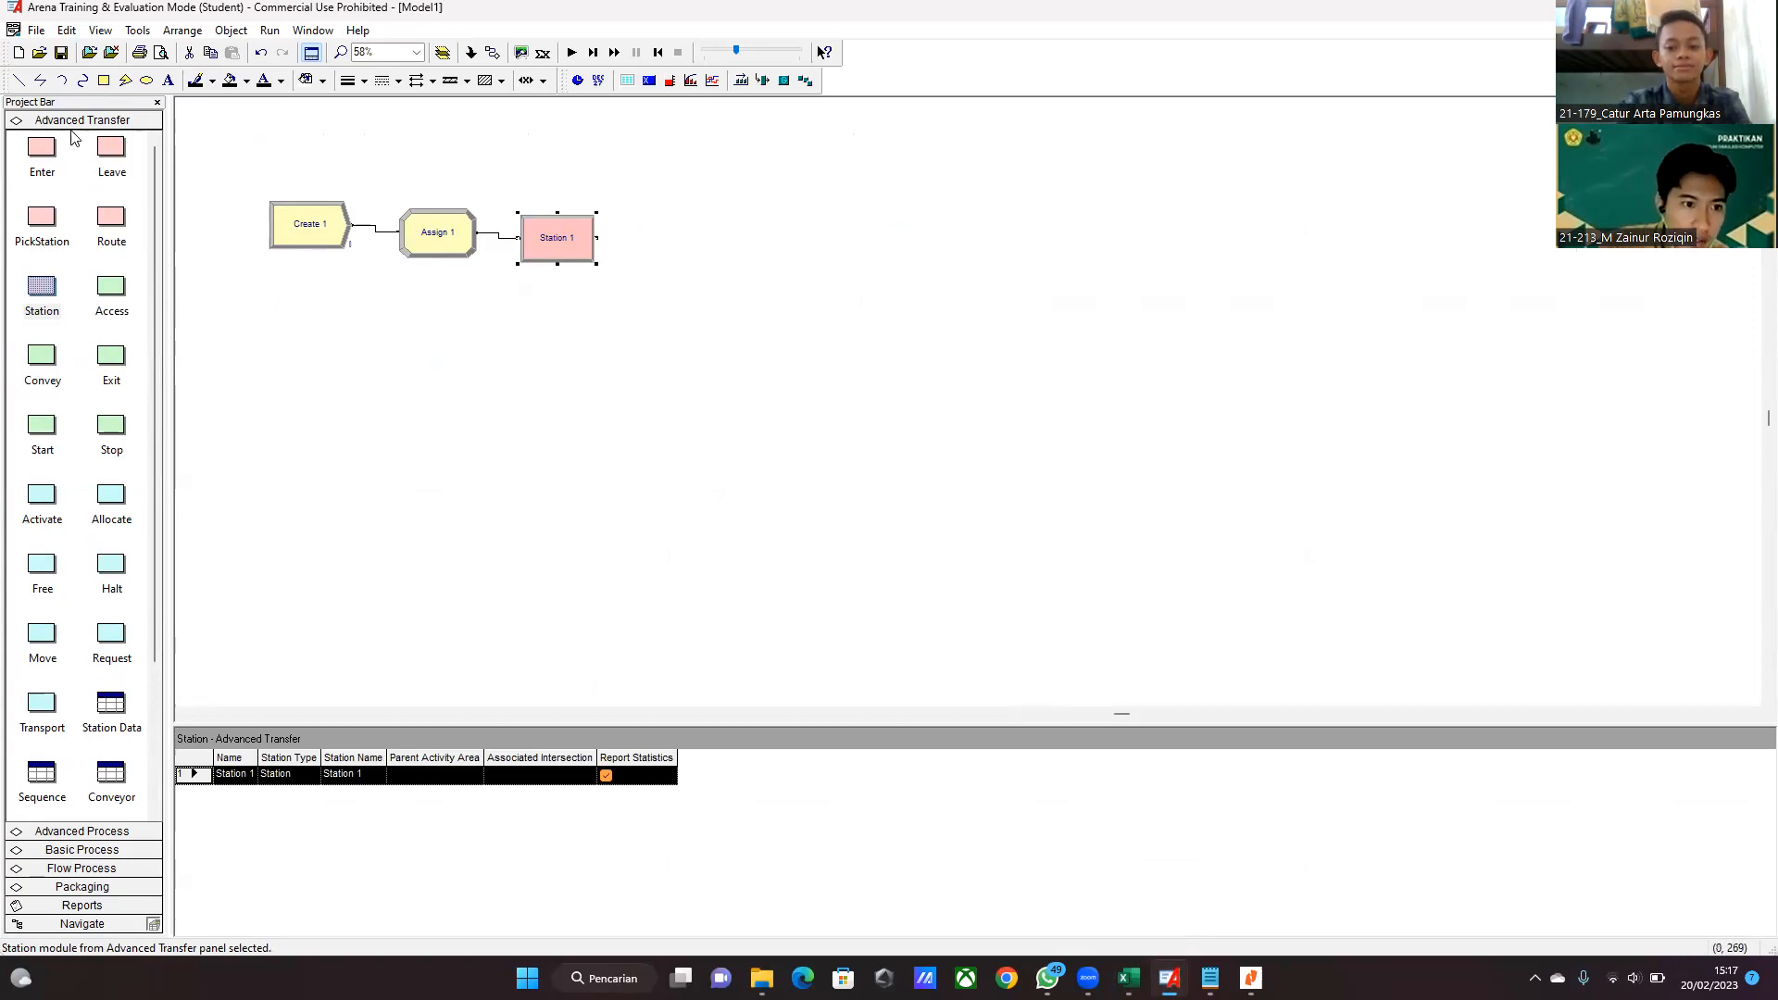
- Add two Process modules in line after Station 1, with a Route module connected below the second one
left_click(92, 849)
left_click_drag(40, 256, 758, 248)
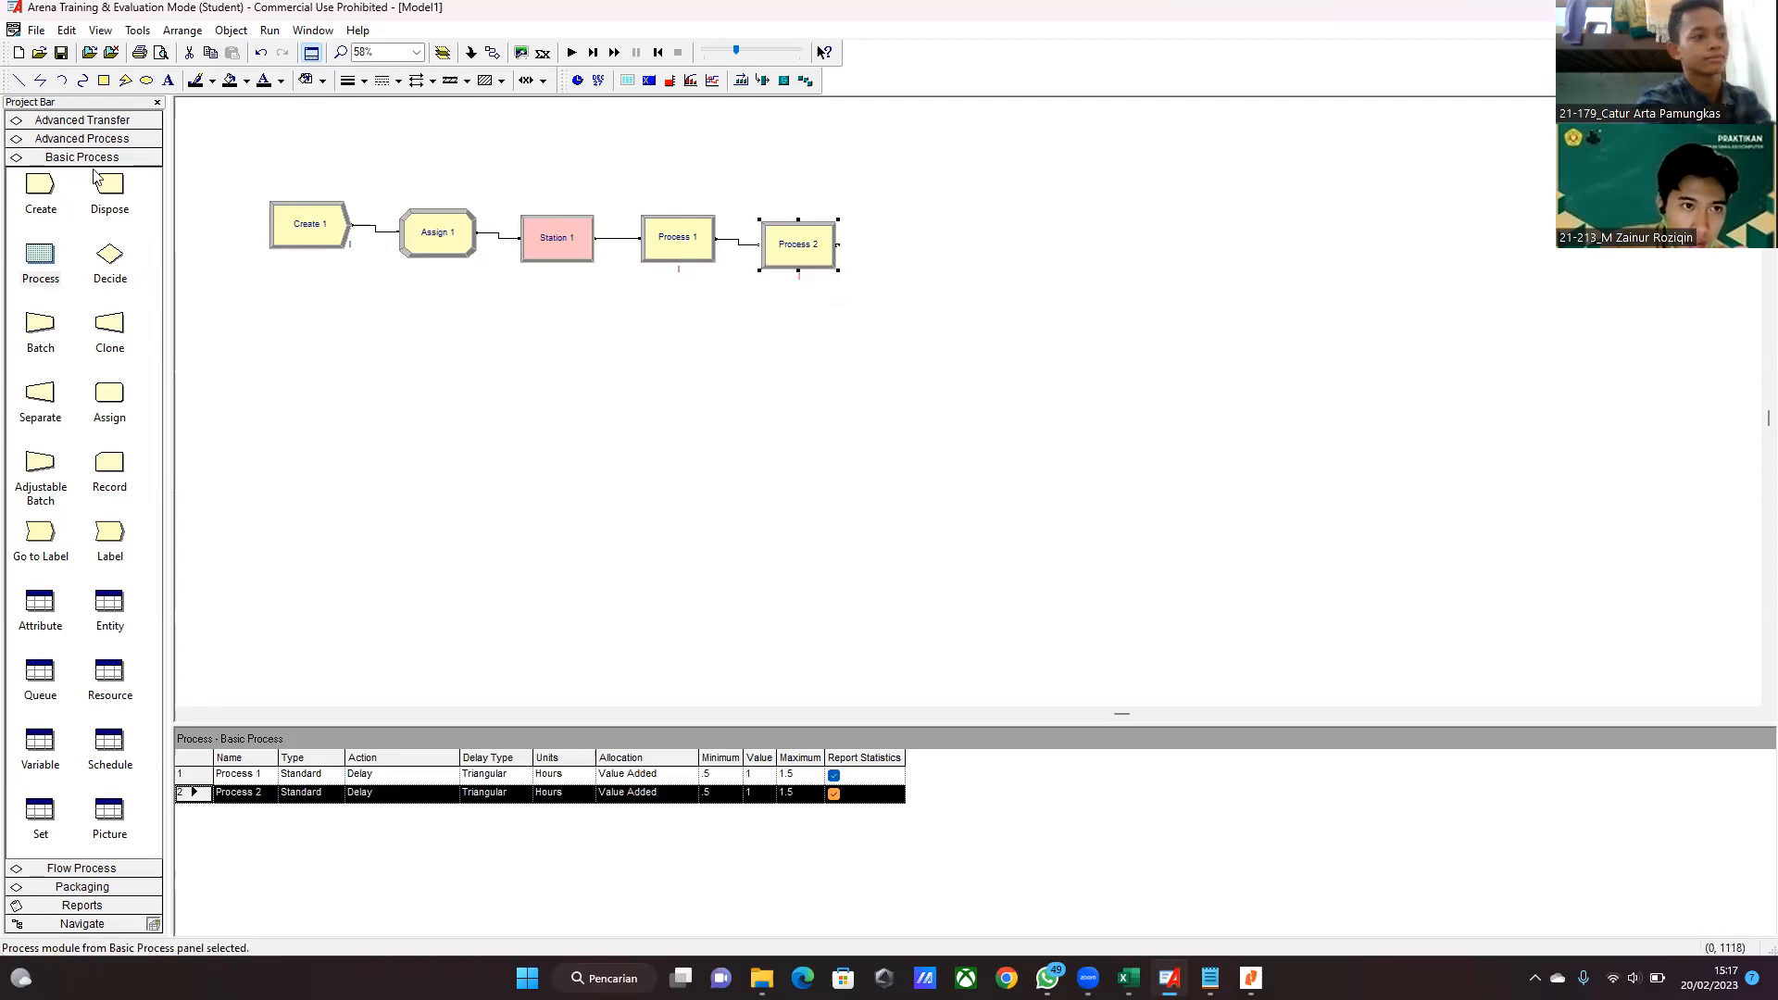
left_click(109, 140)
left_click(105, 121)
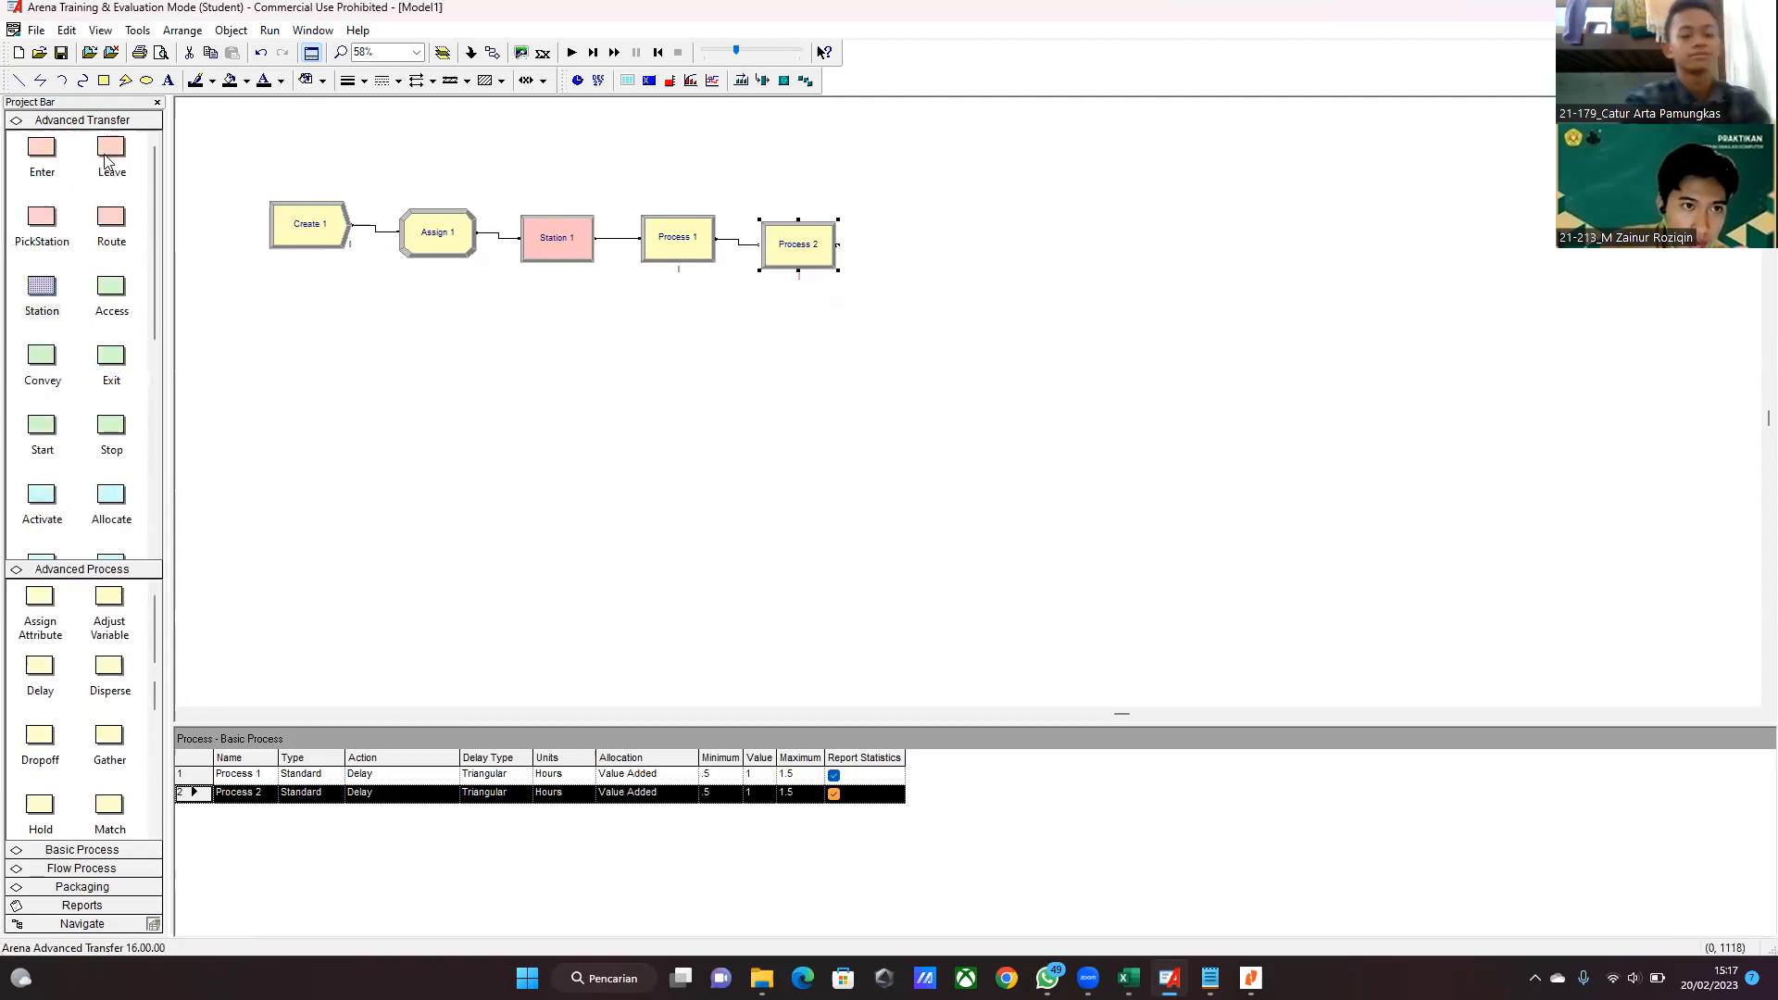
left_click_drag(111, 221, 760, 335)
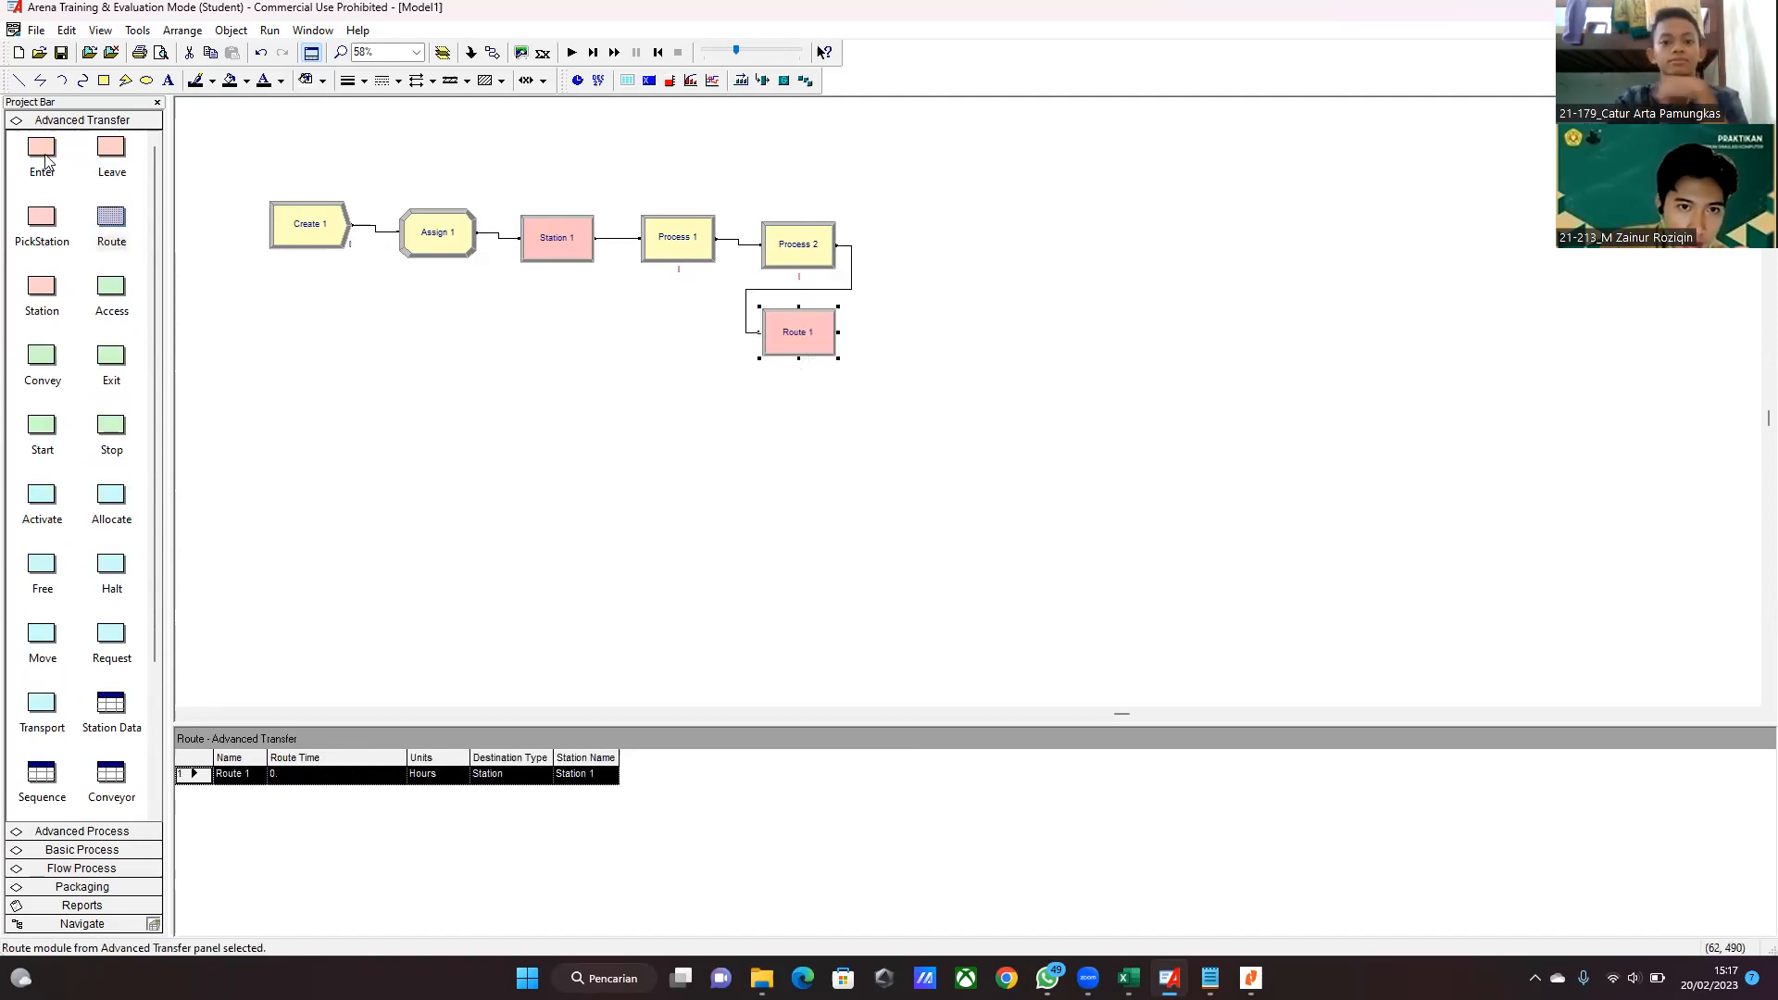
- Place a second Station module beside Route 1, followed by a connected row of four Process modules
left_click_drag(52, 293, 881, 339)
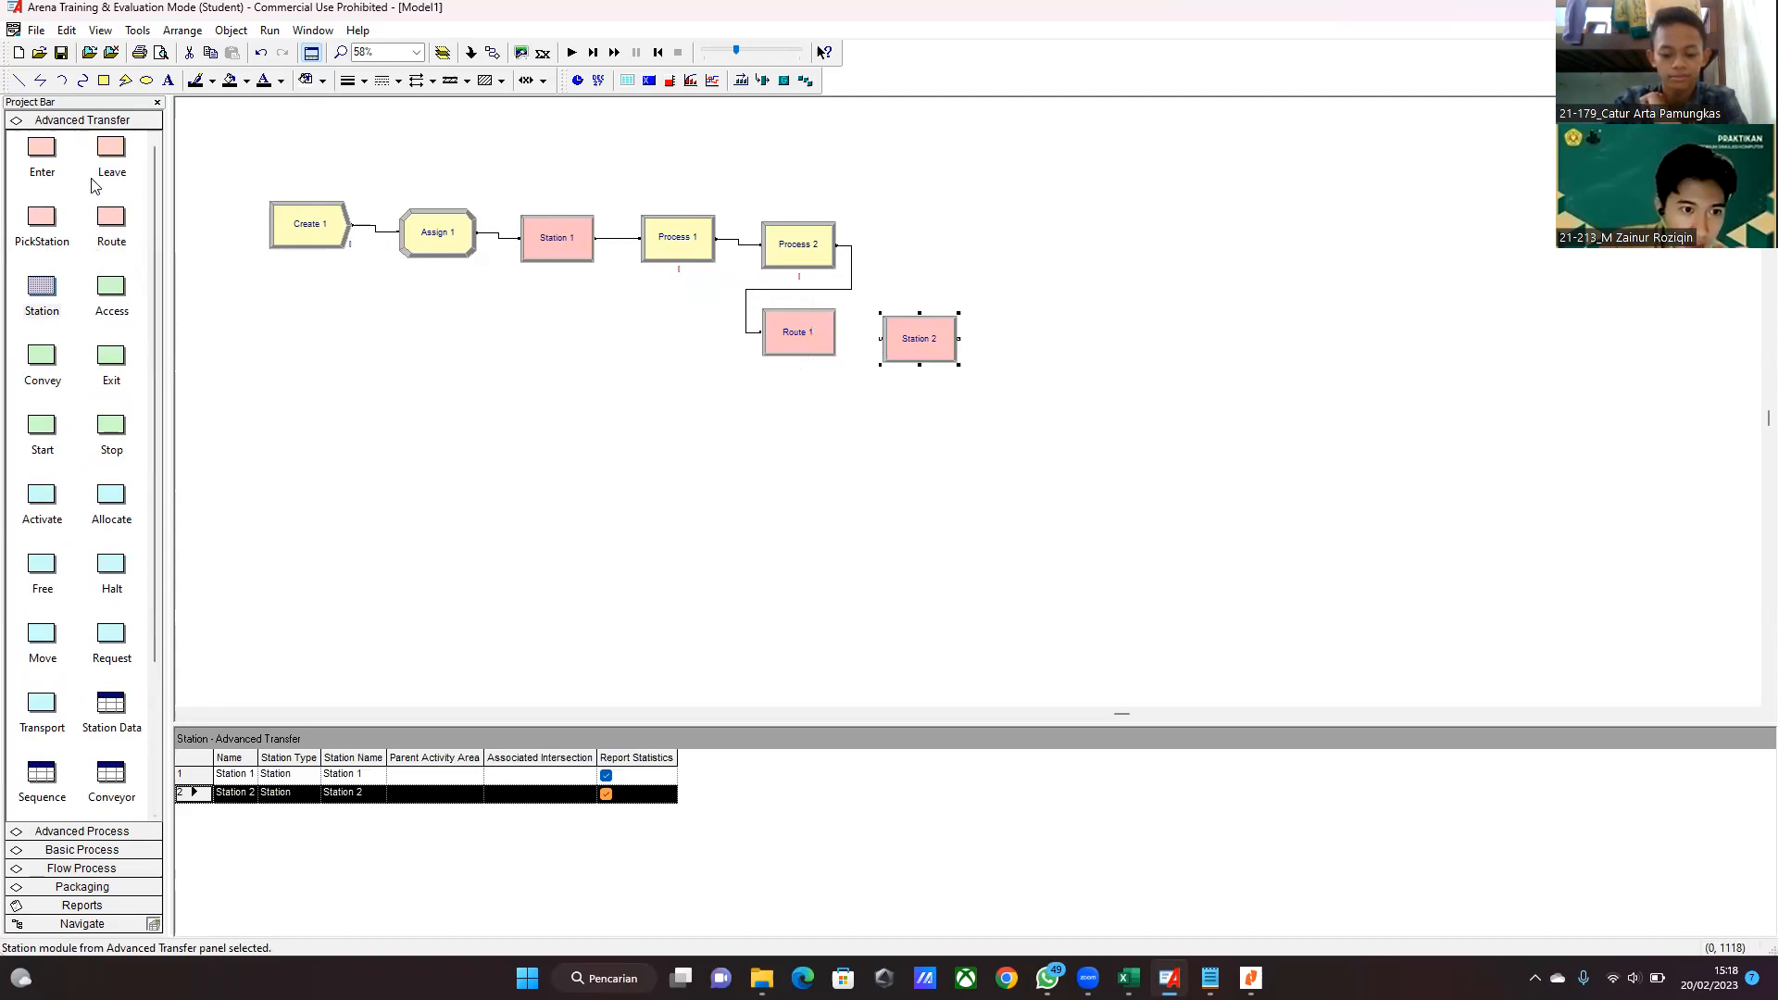
left_click(104, 855)
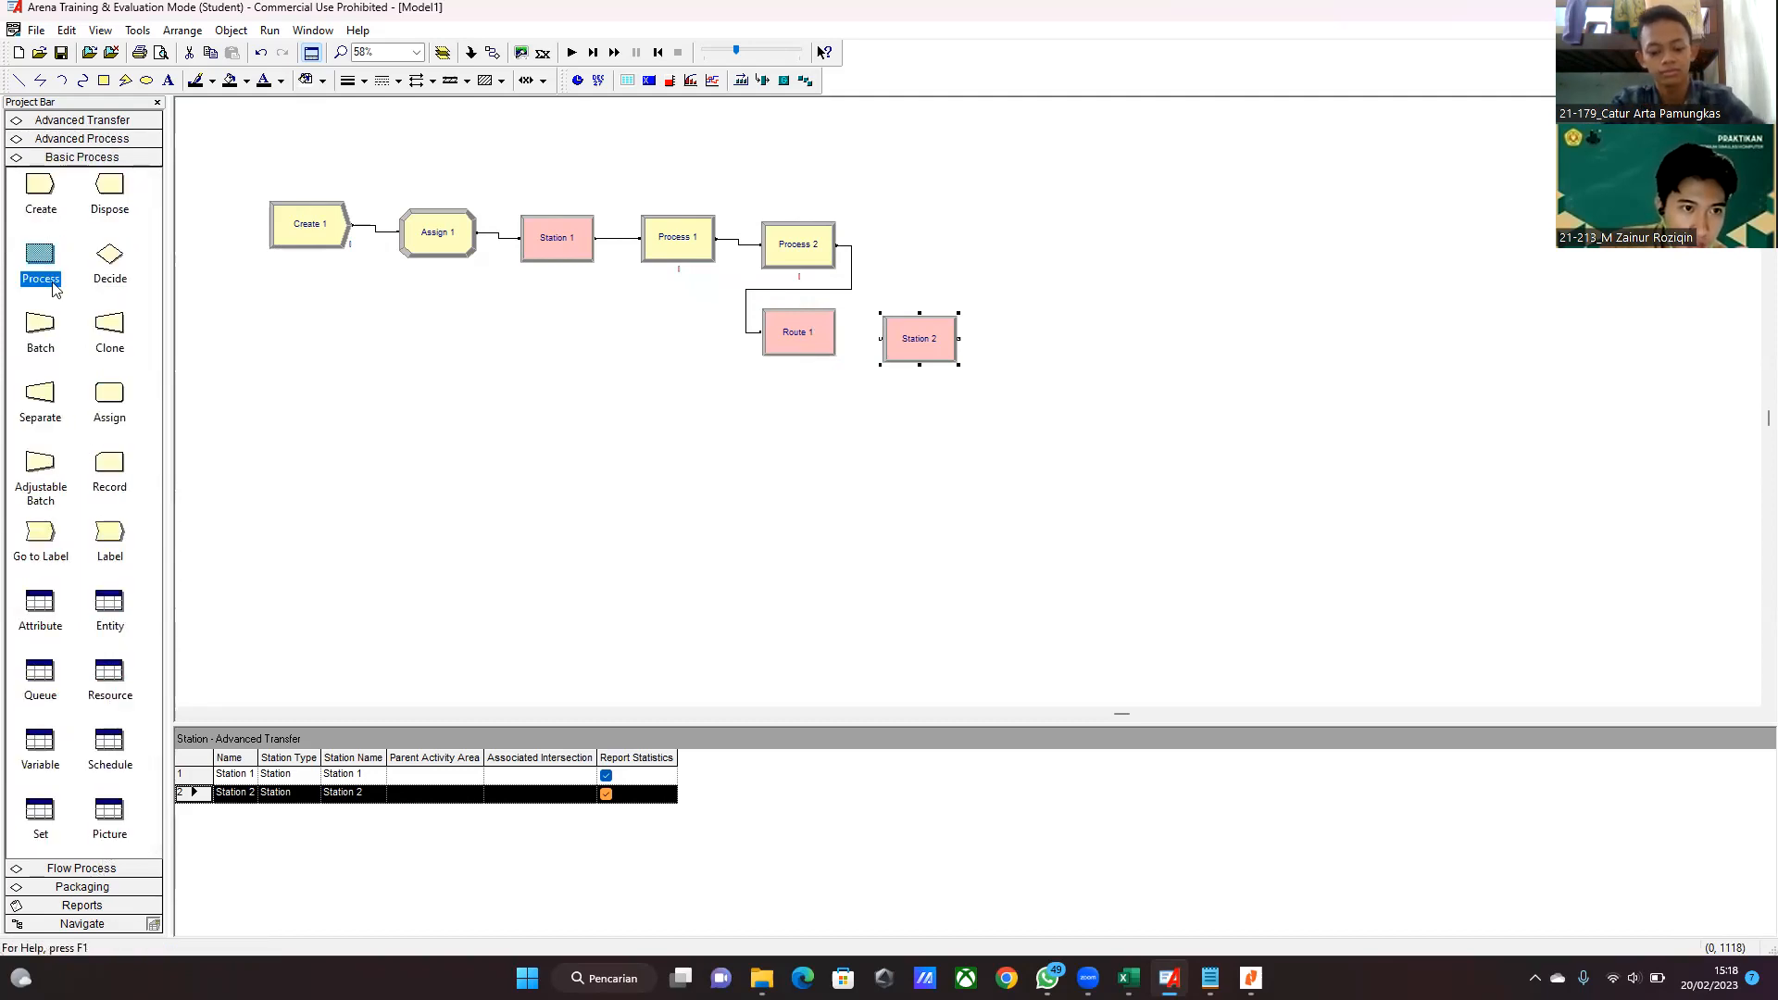
left_click_drag(41, 259, 596, 278)
left_click_drag(924, 333, 999, 339)
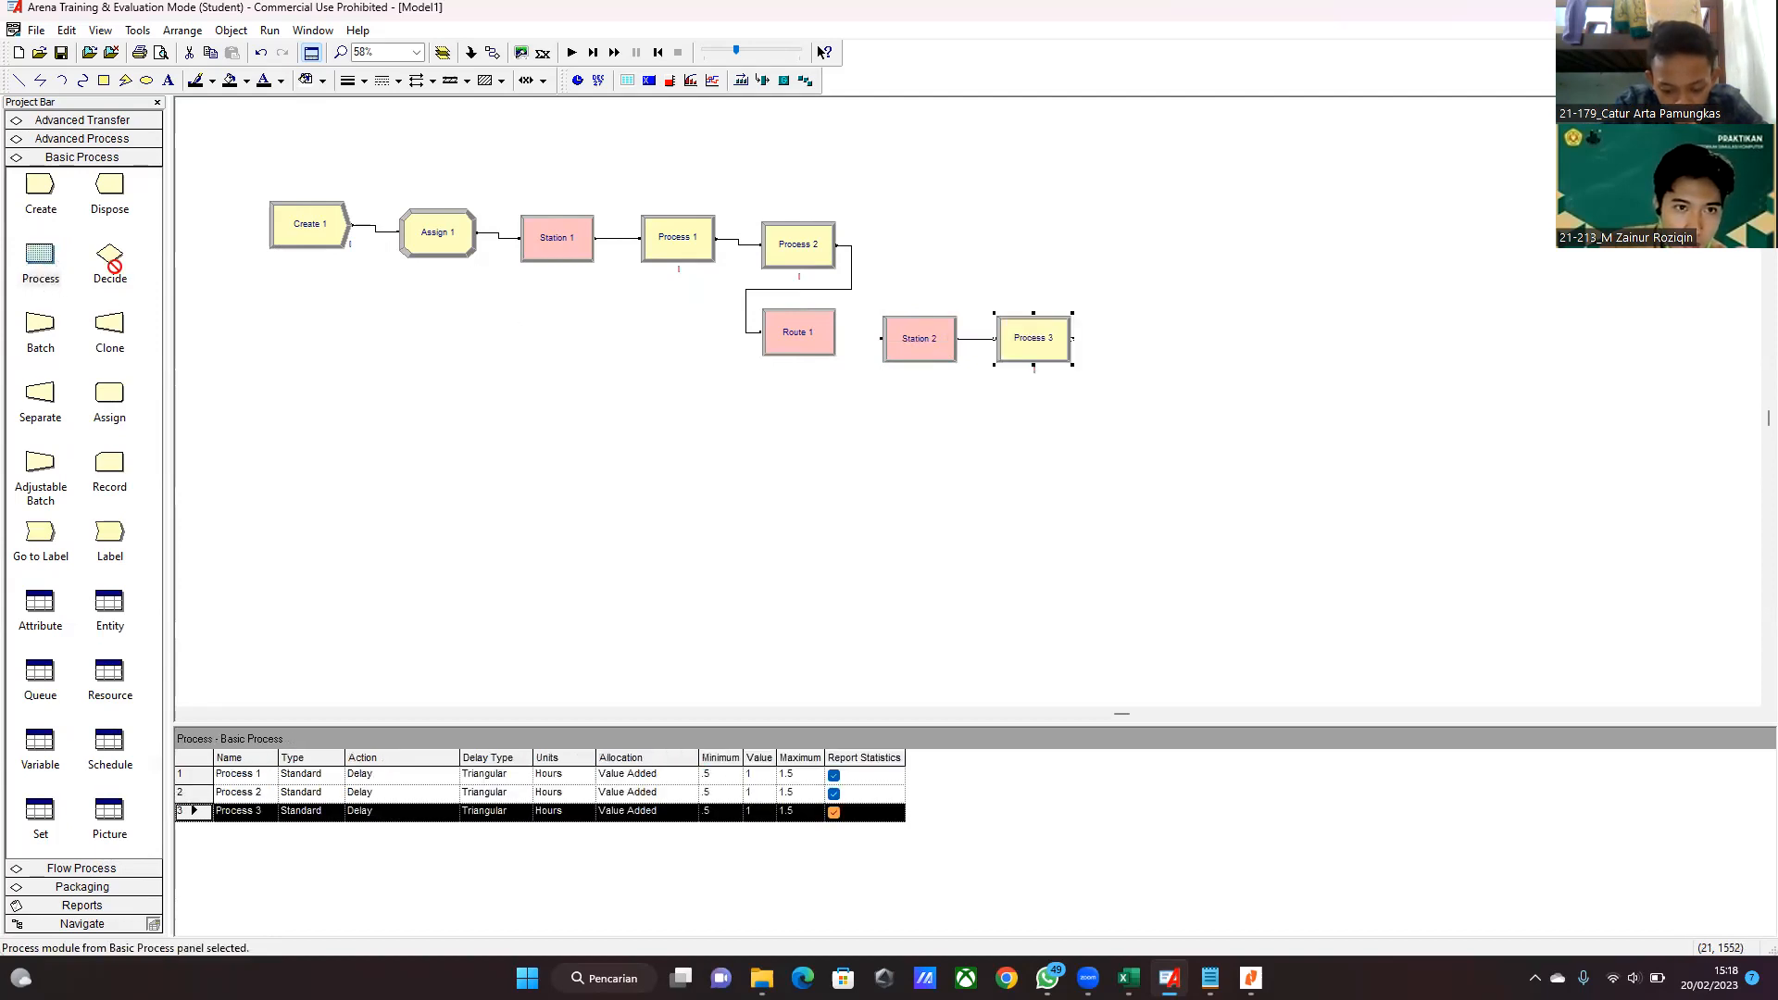
left_click(1108, 341)
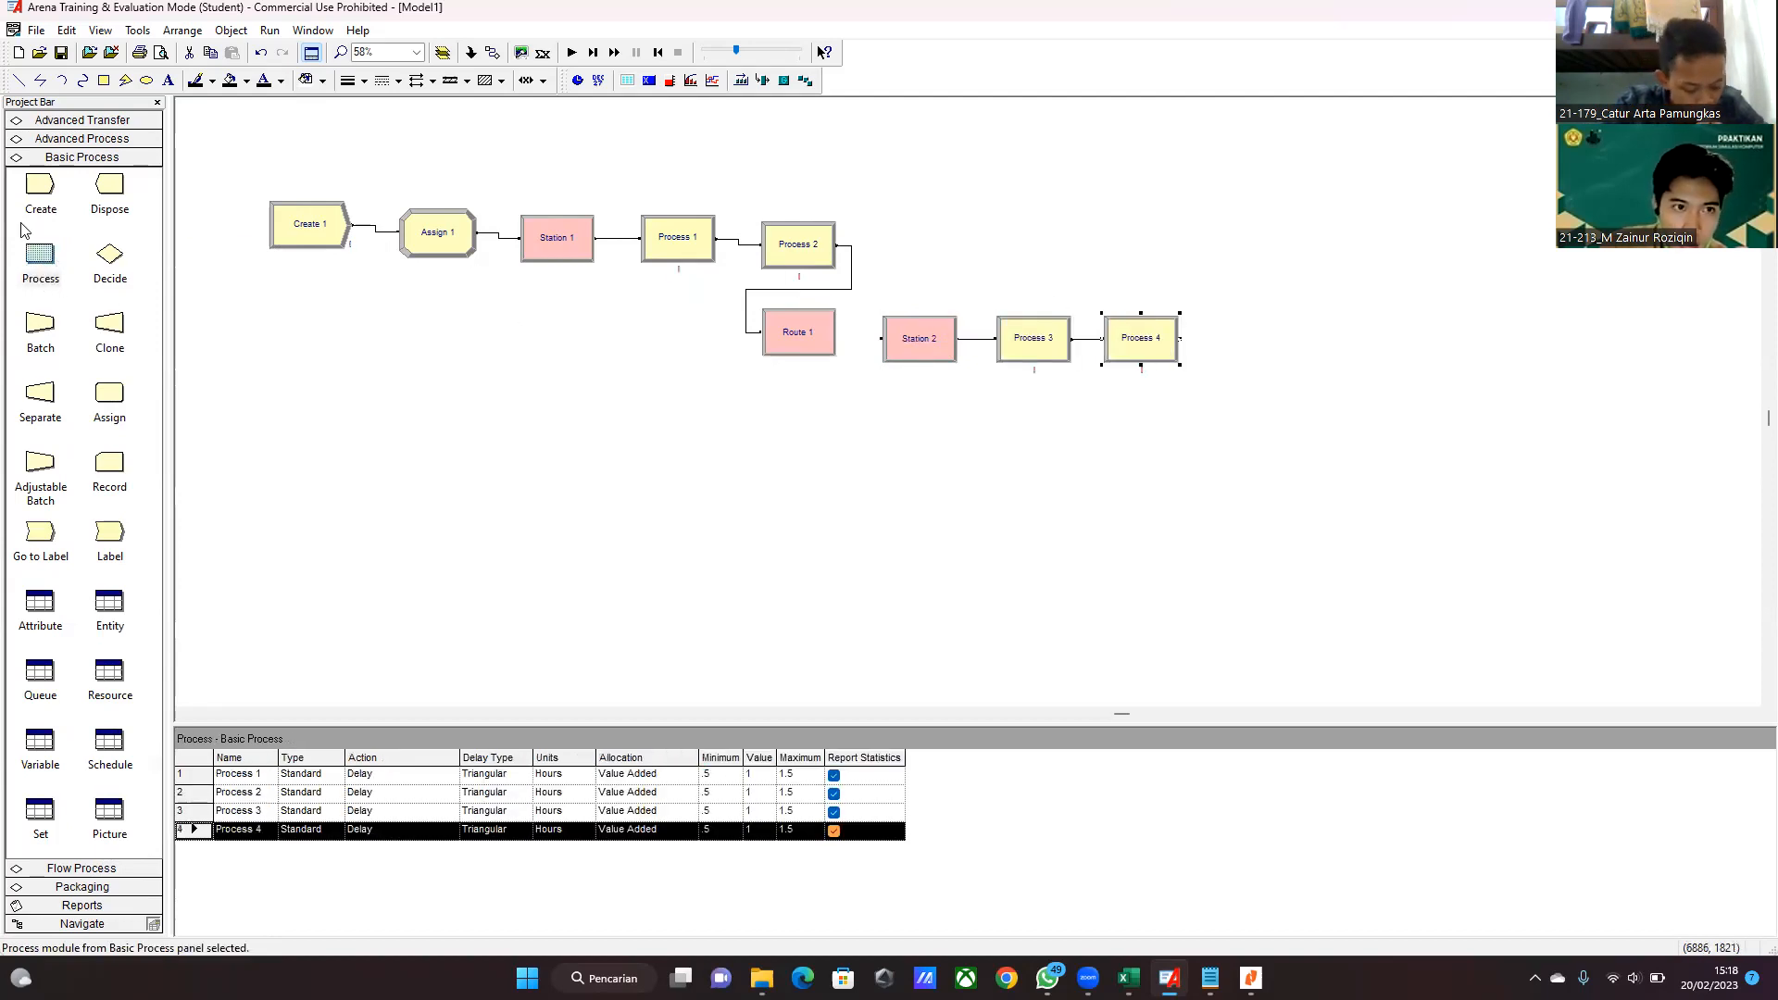
left_click_drag(64, 269, 1208, 341)
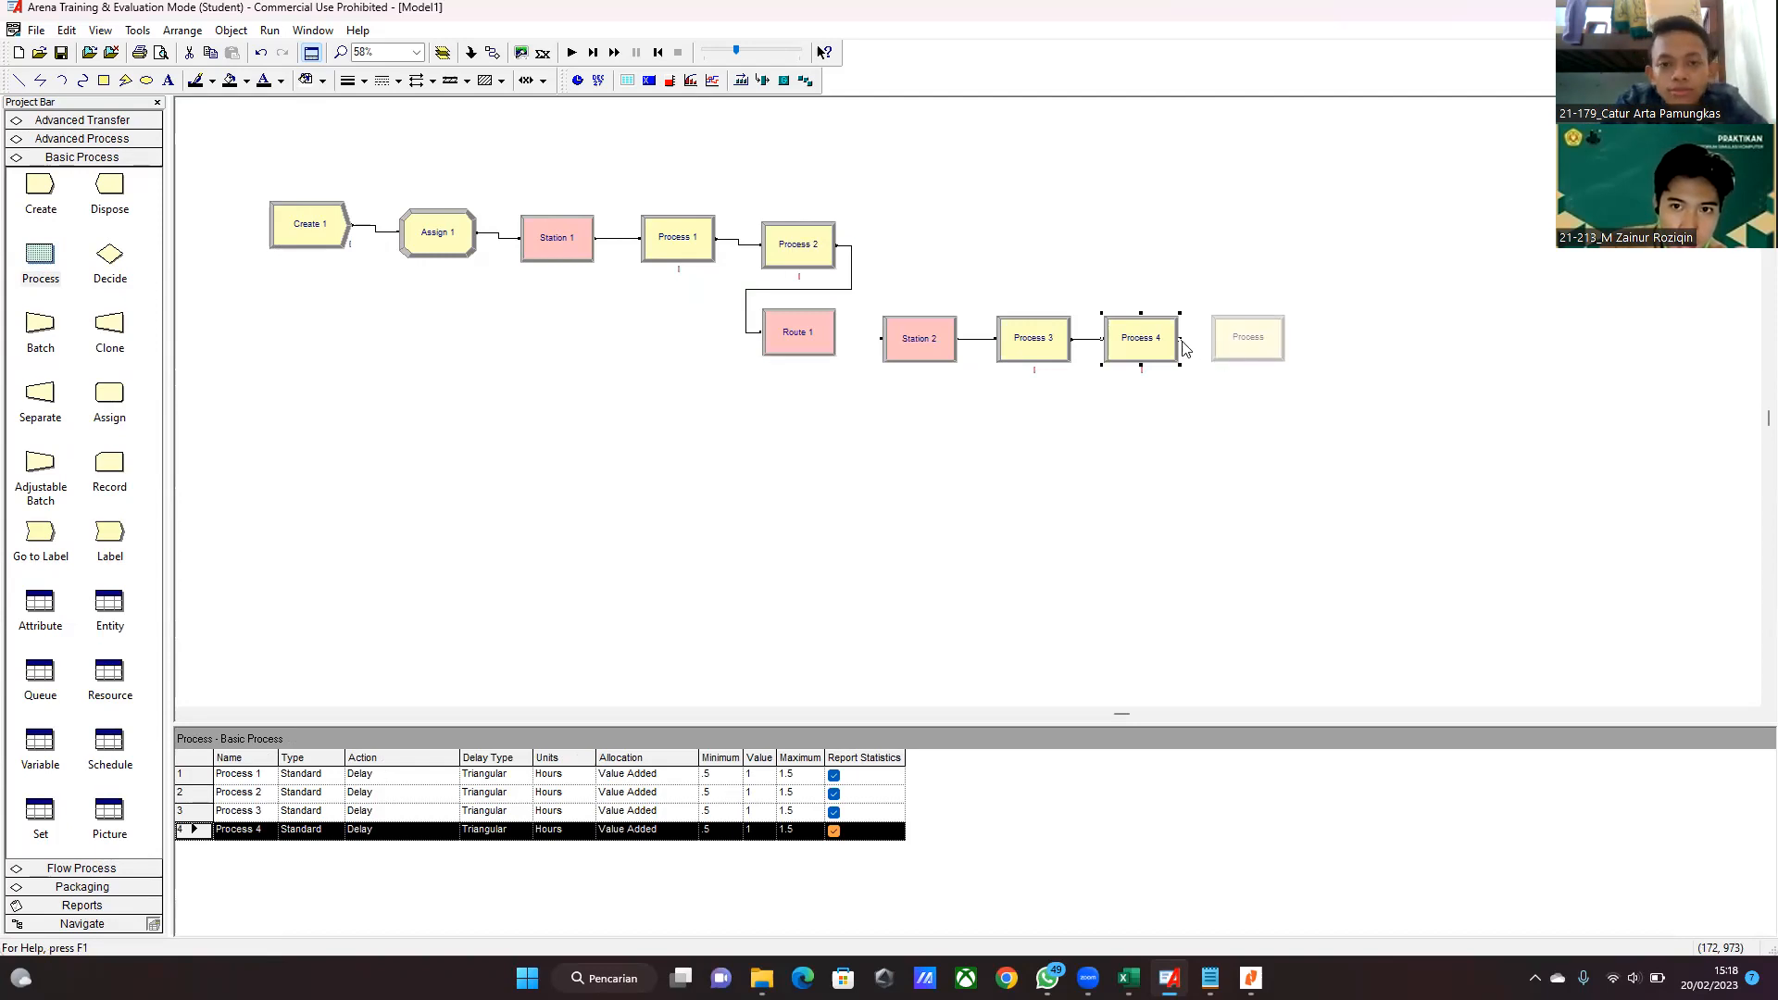
left_click(1207, 342)
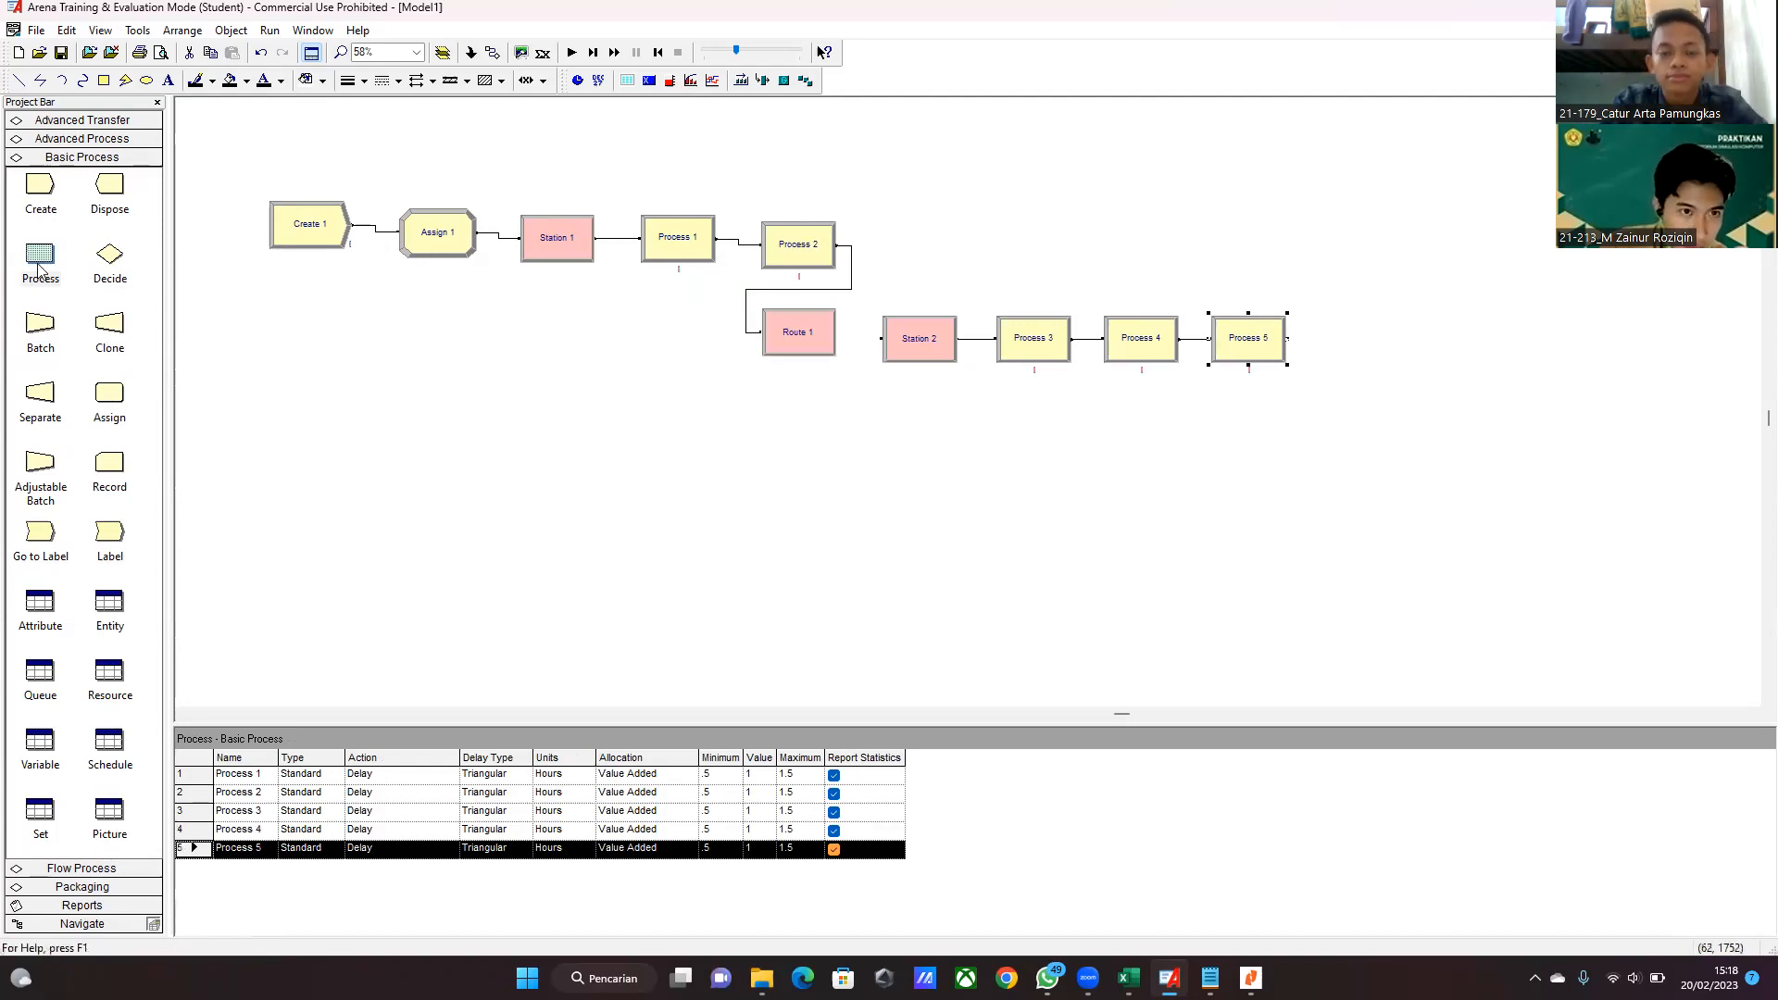
left_click_drag(39, 269, 1305, 345)
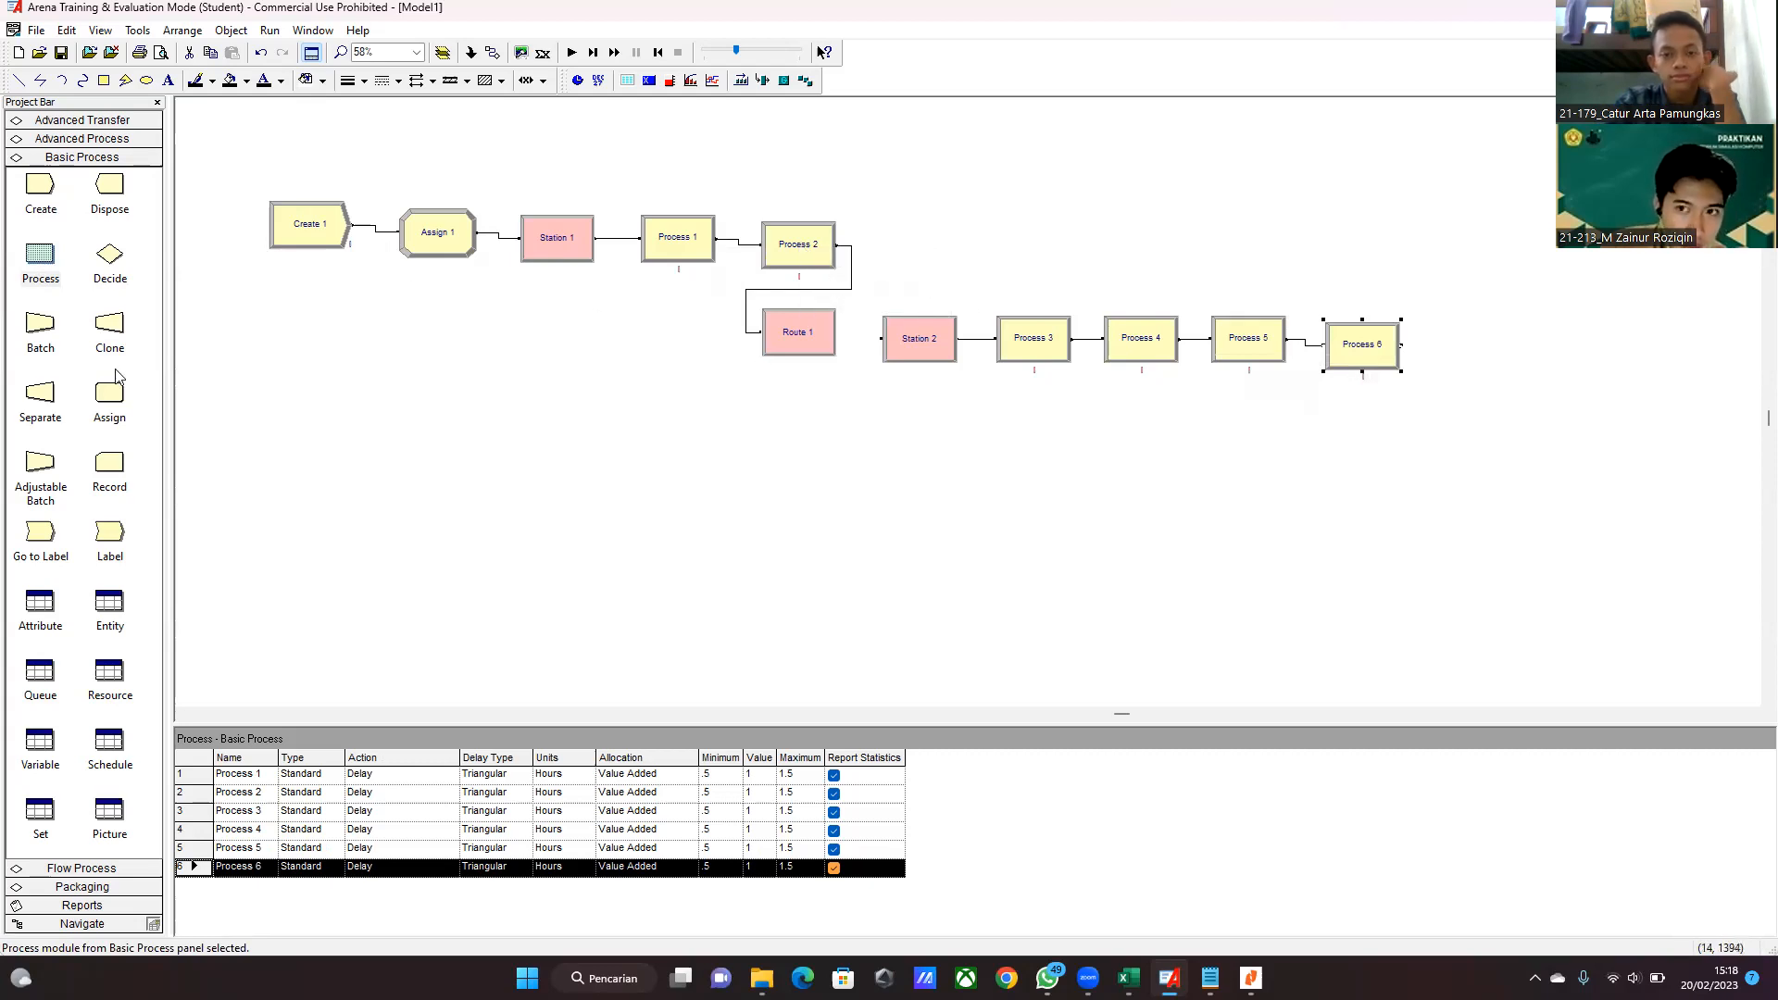
- Finish the flow after Process 6 with an Assign module and, connected below it, a Record and a Dispose module
left_click(1438, 351)
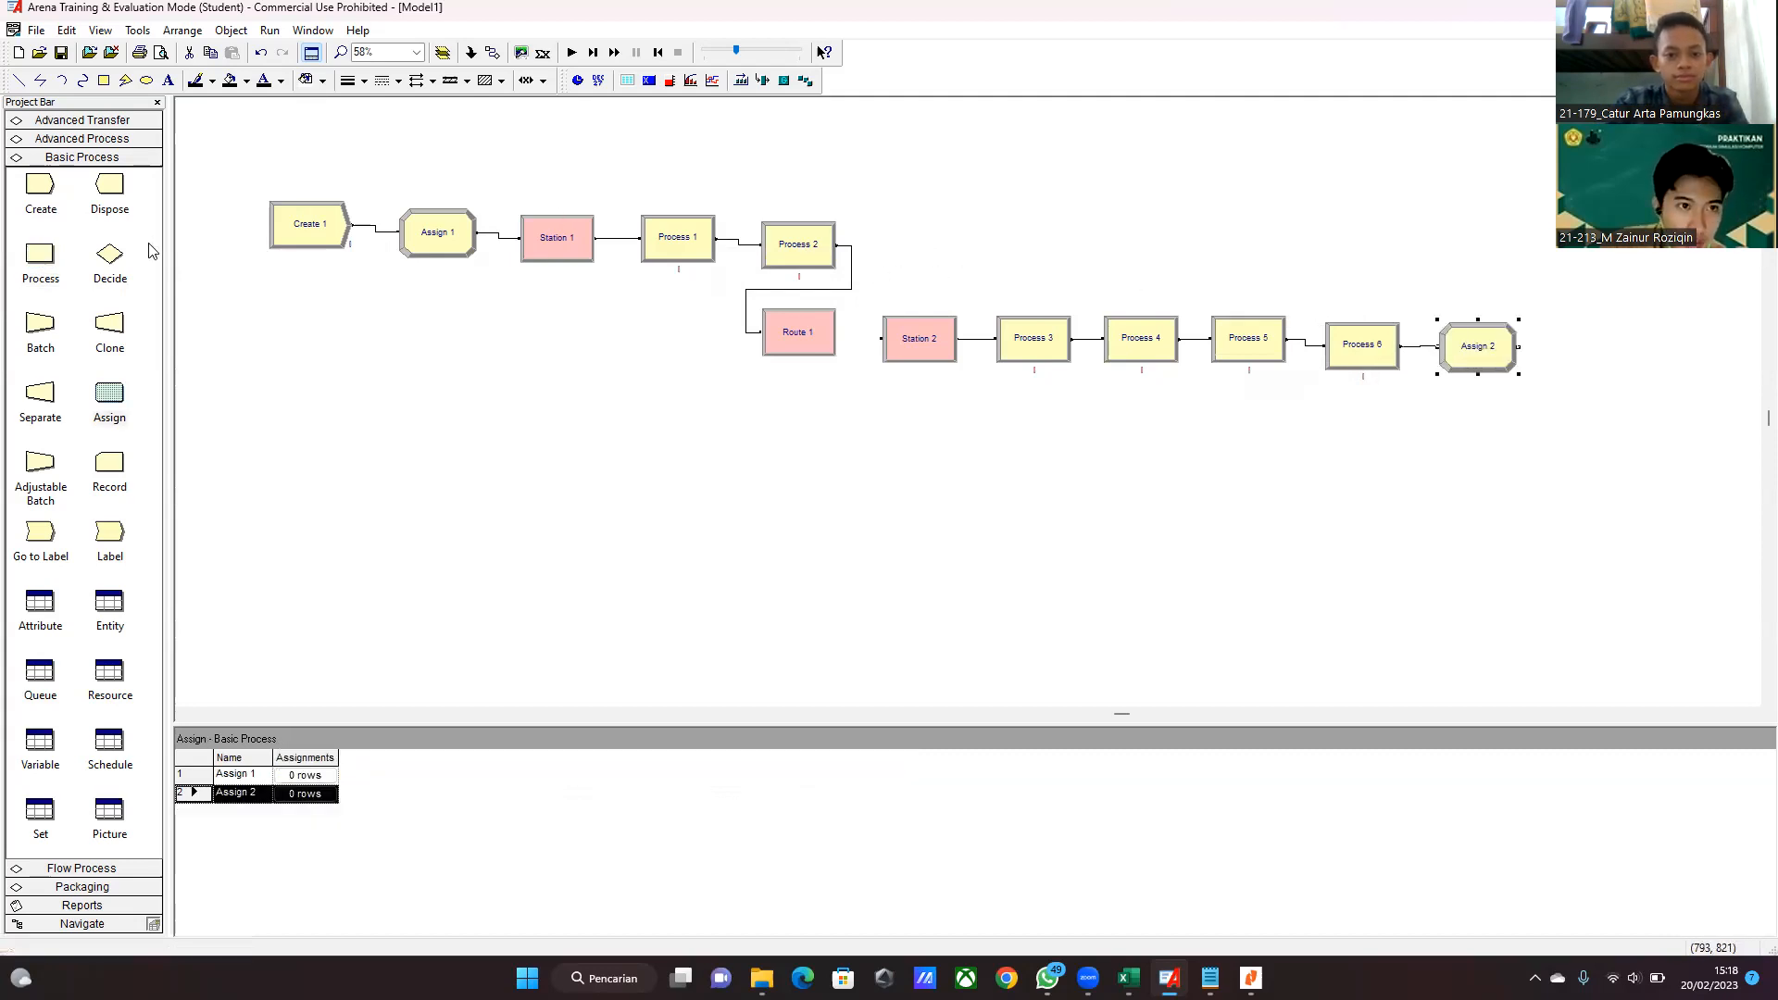
left_click_drag(117, 476, 1434, 443)
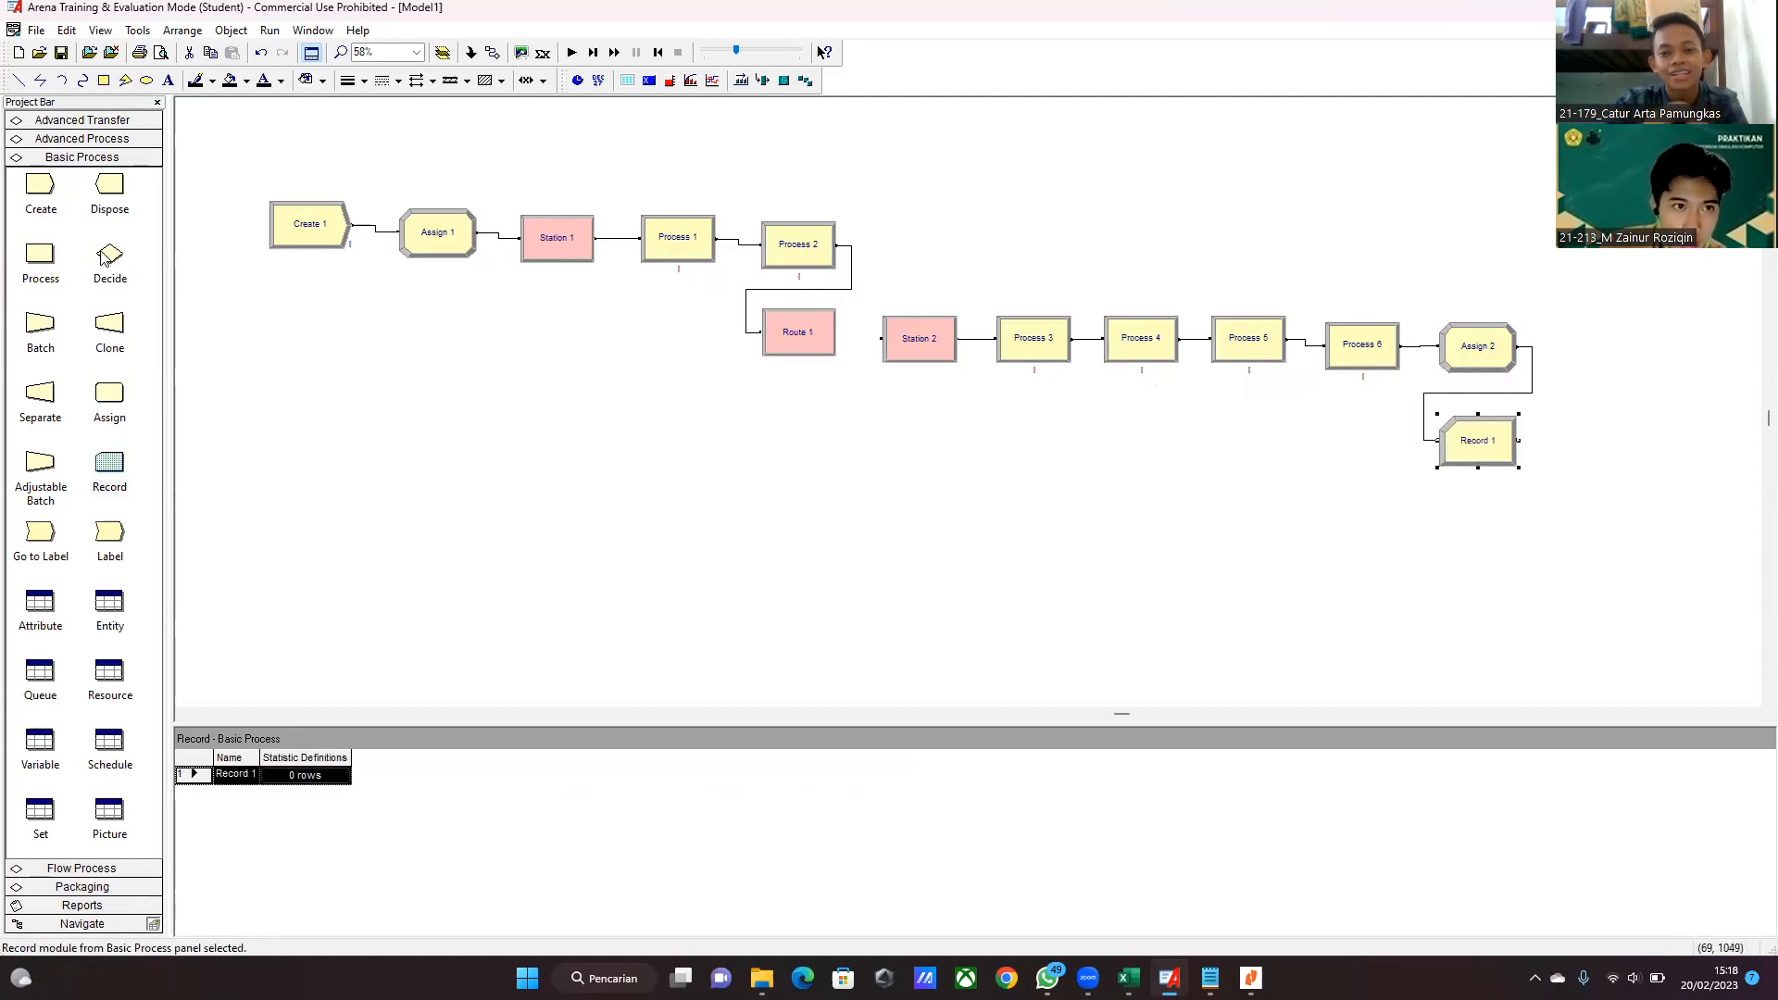
left_click_drag(110, 185, 213, 339)
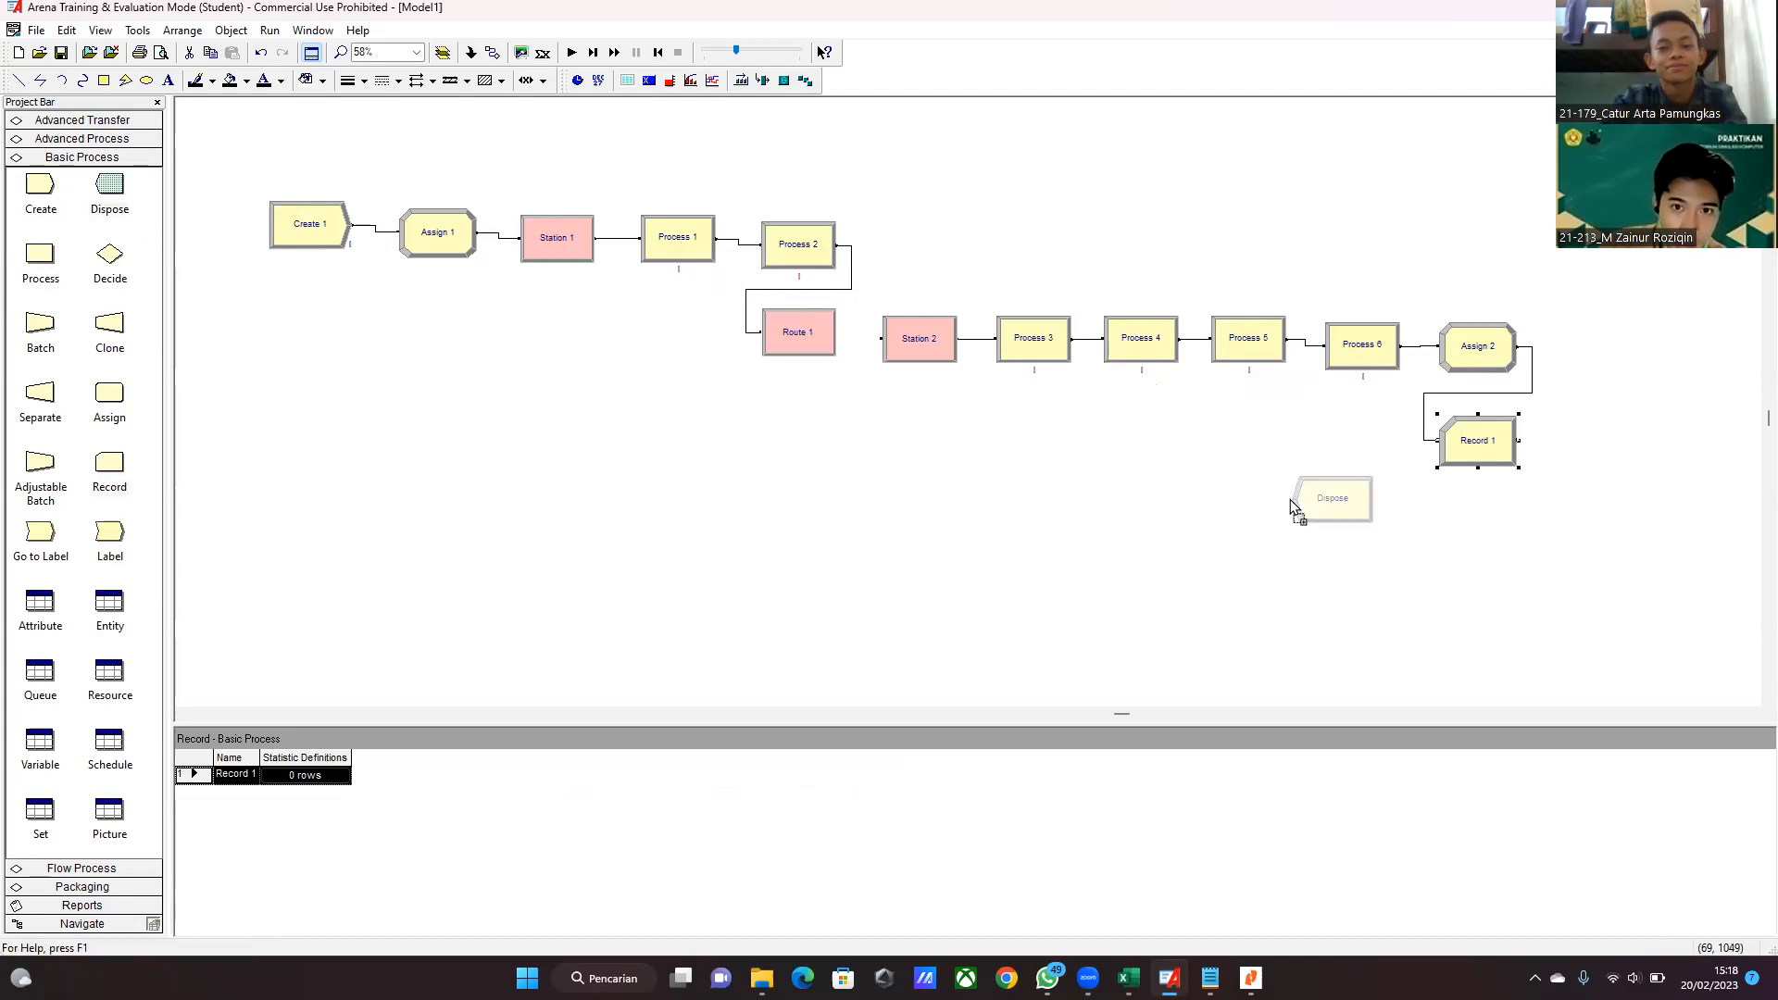
left_click_drag(1332, 519, 1431, 541)
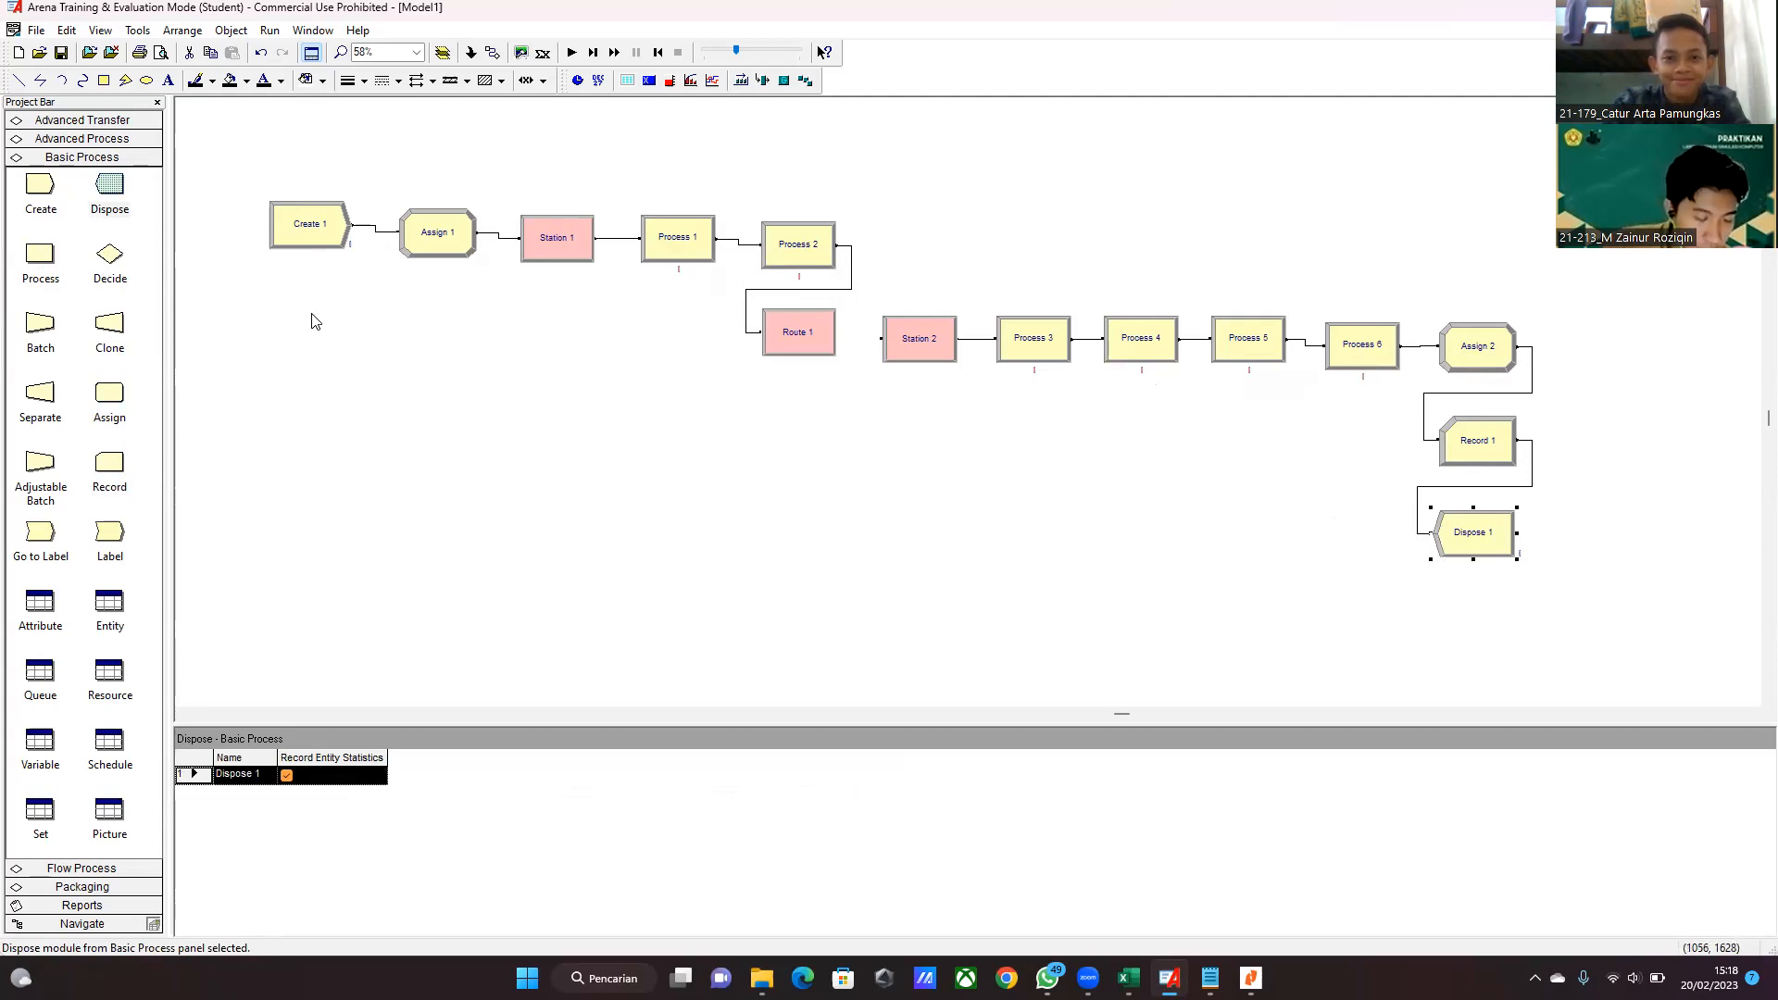
- Name the Create module "penumpanag datang" and set its time between arrivals to type Expression with units in Minutes
double_click(323, 231)
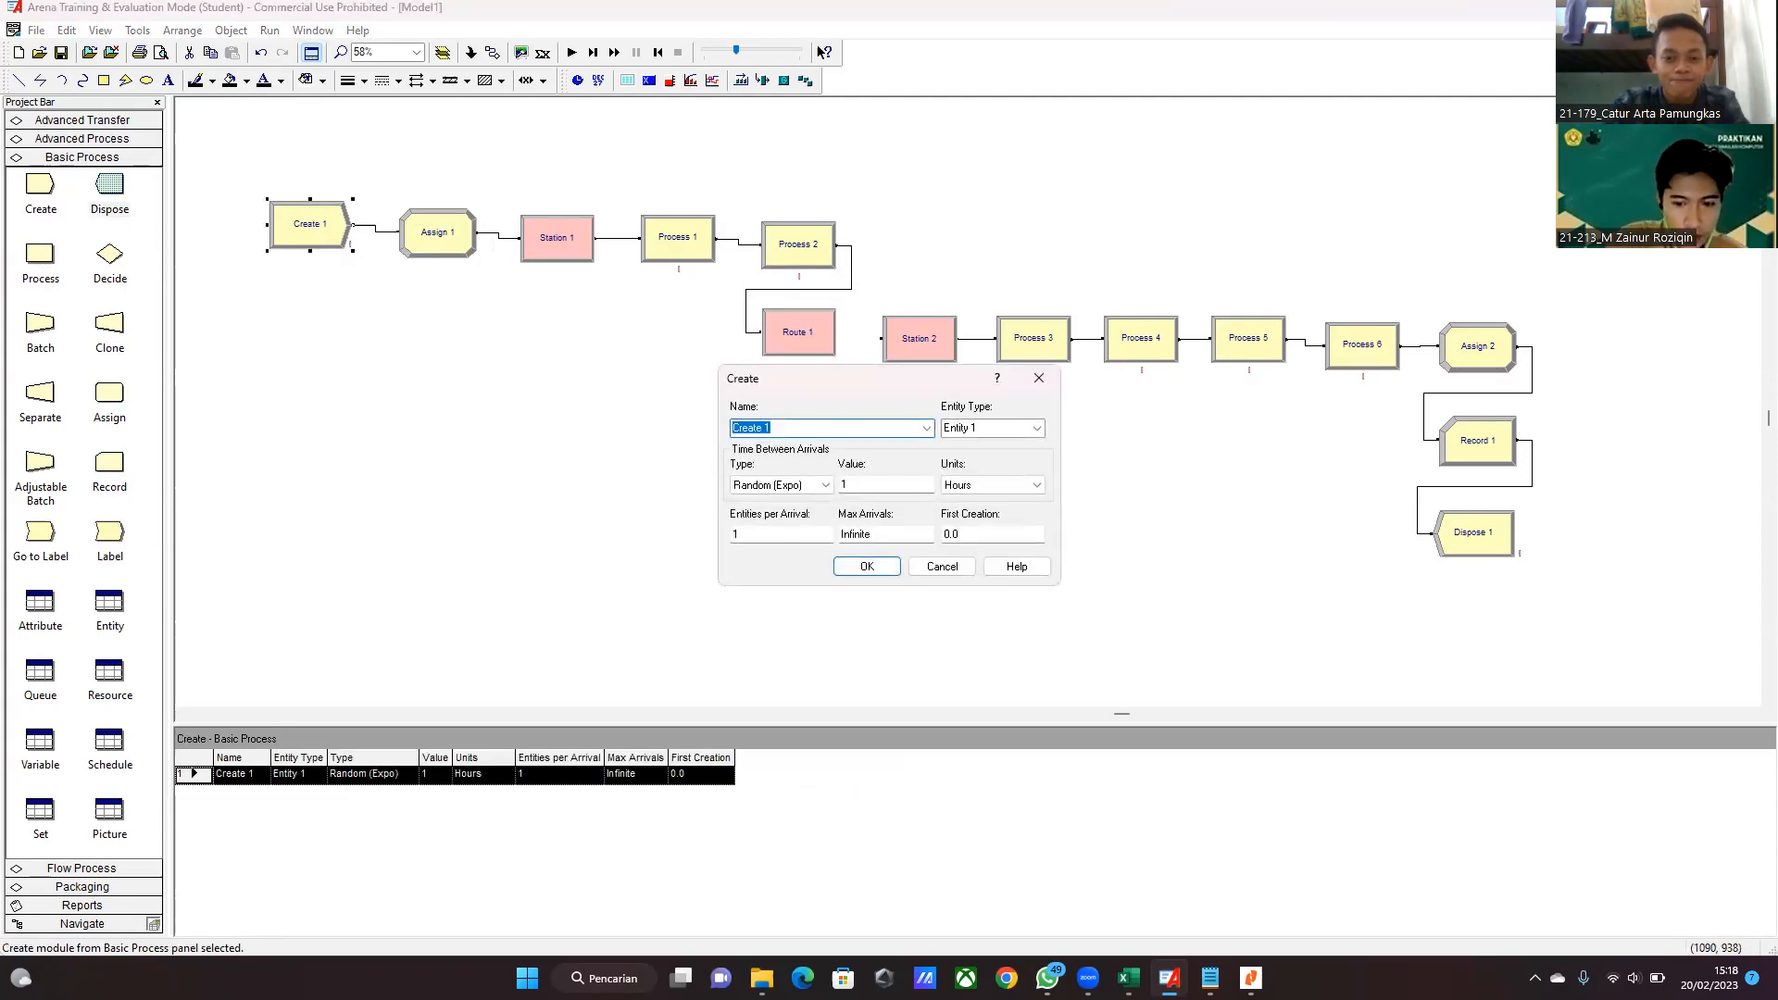
type("penumpanag datang")
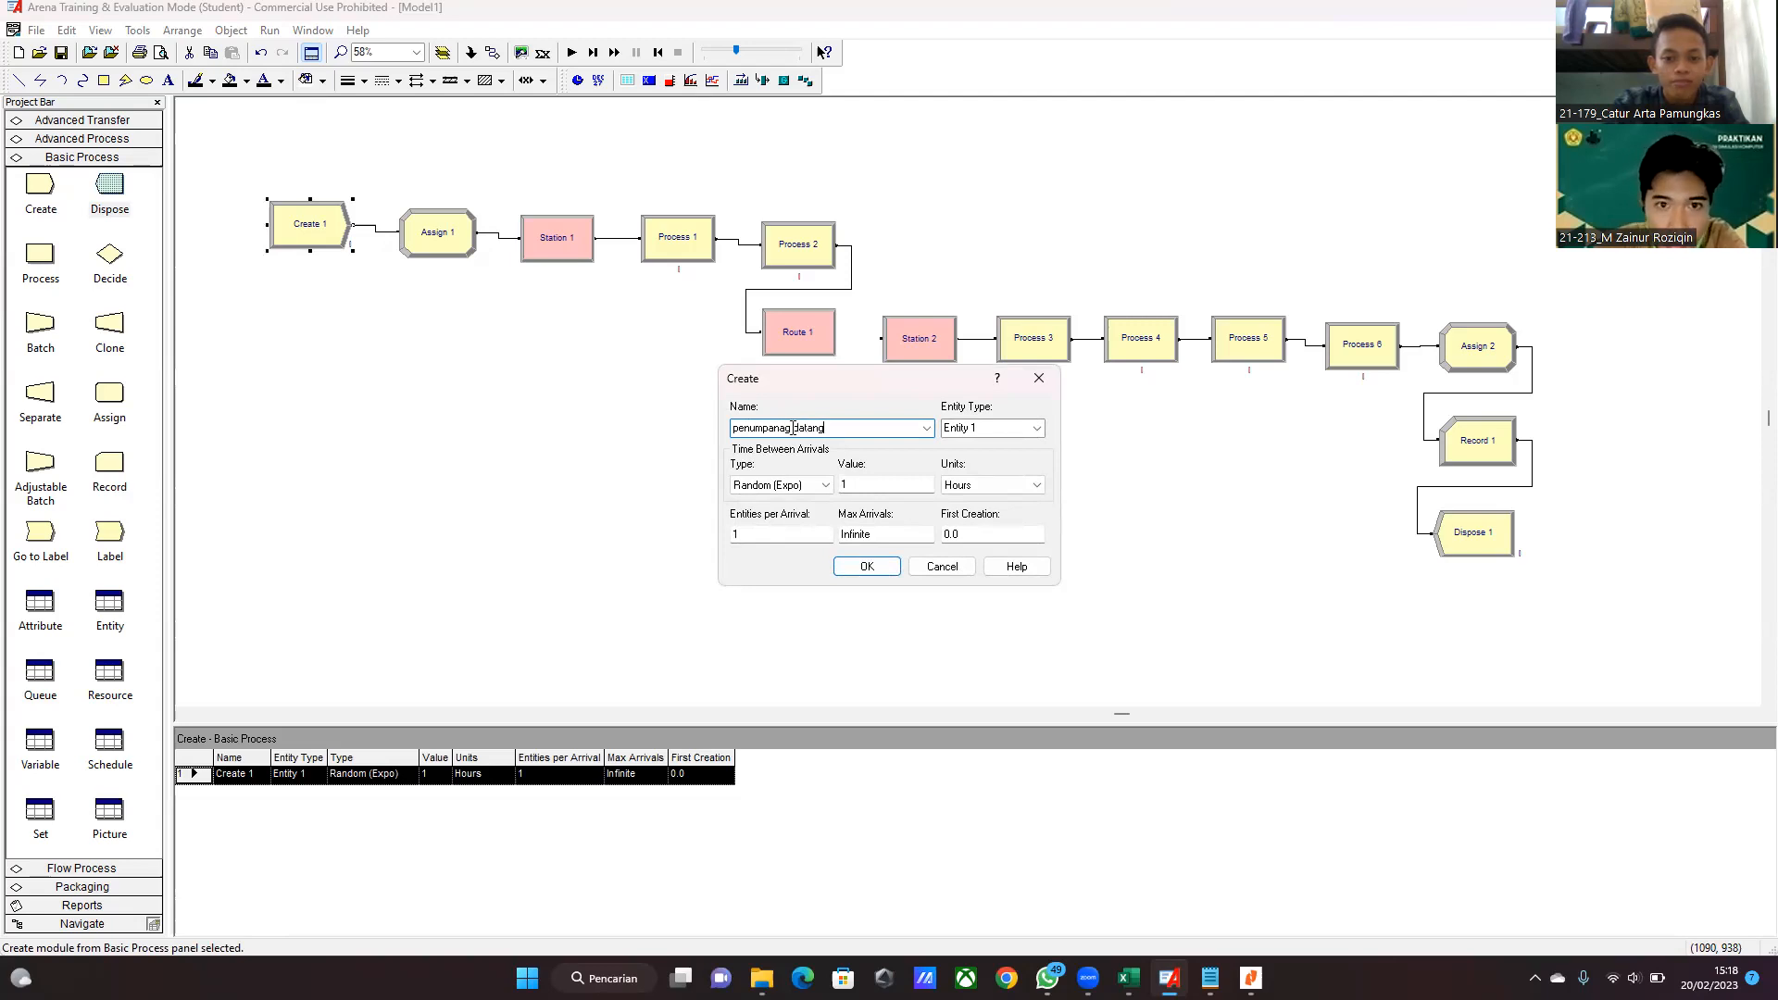
left_click(800, 486)
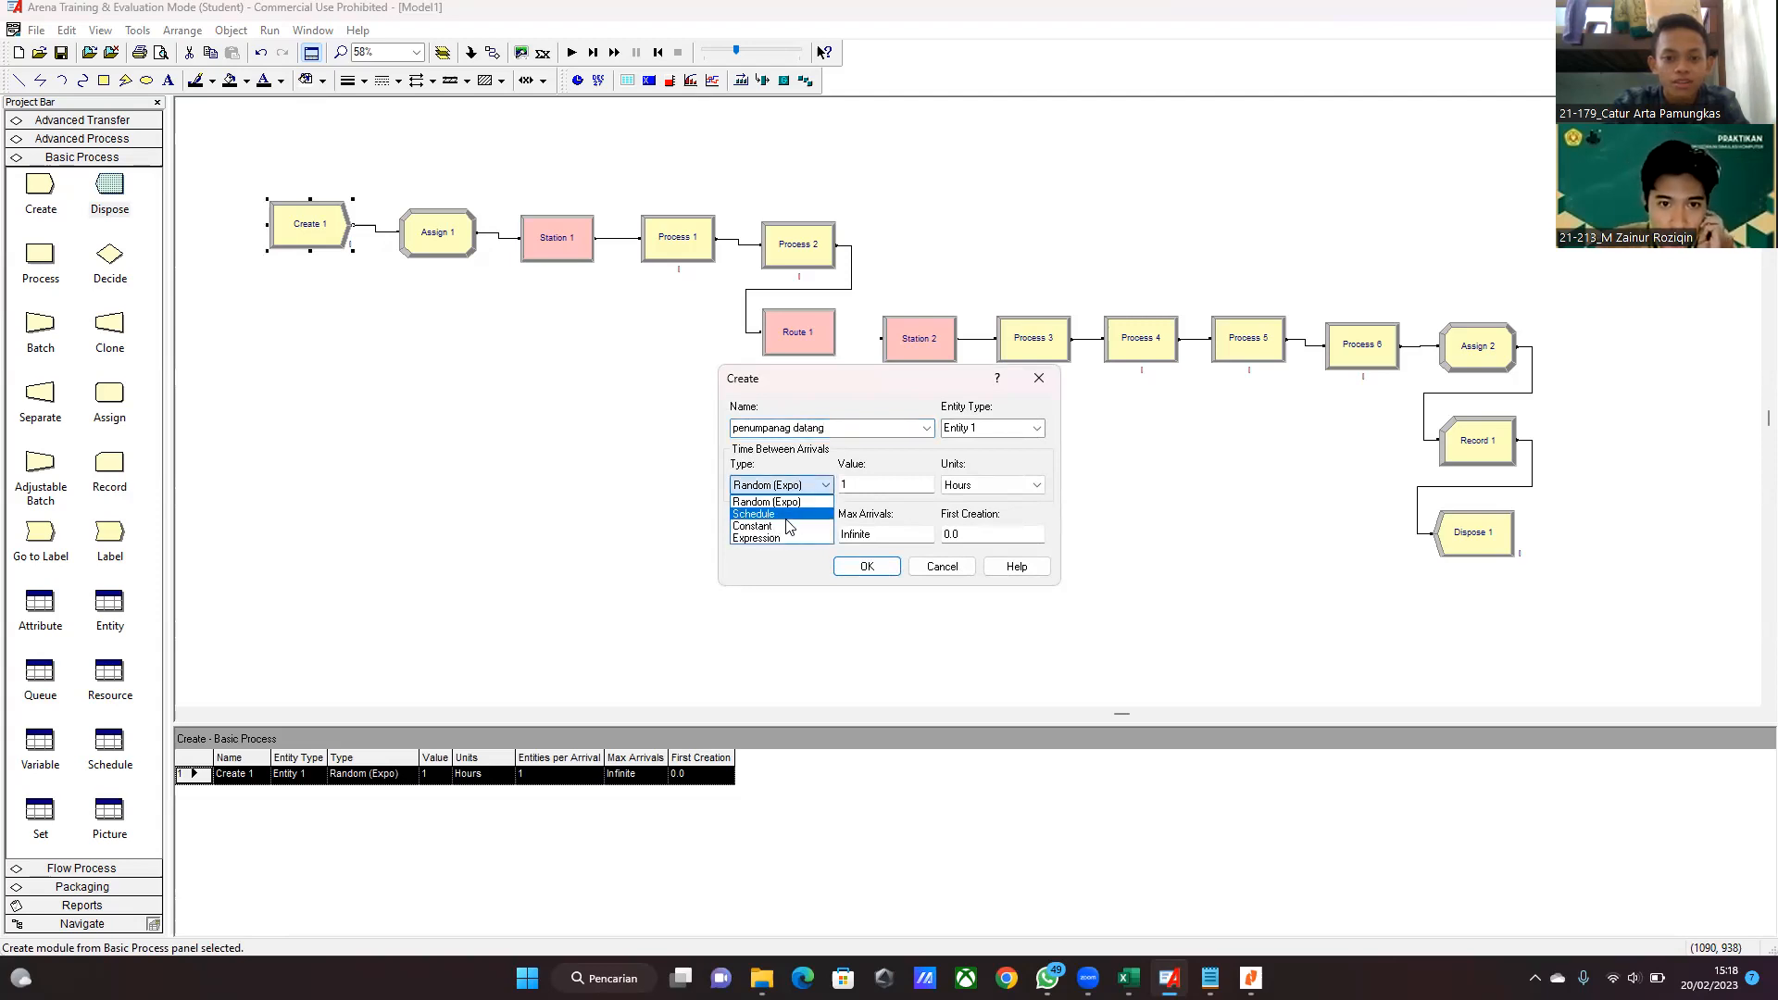
left_click(783, 537)
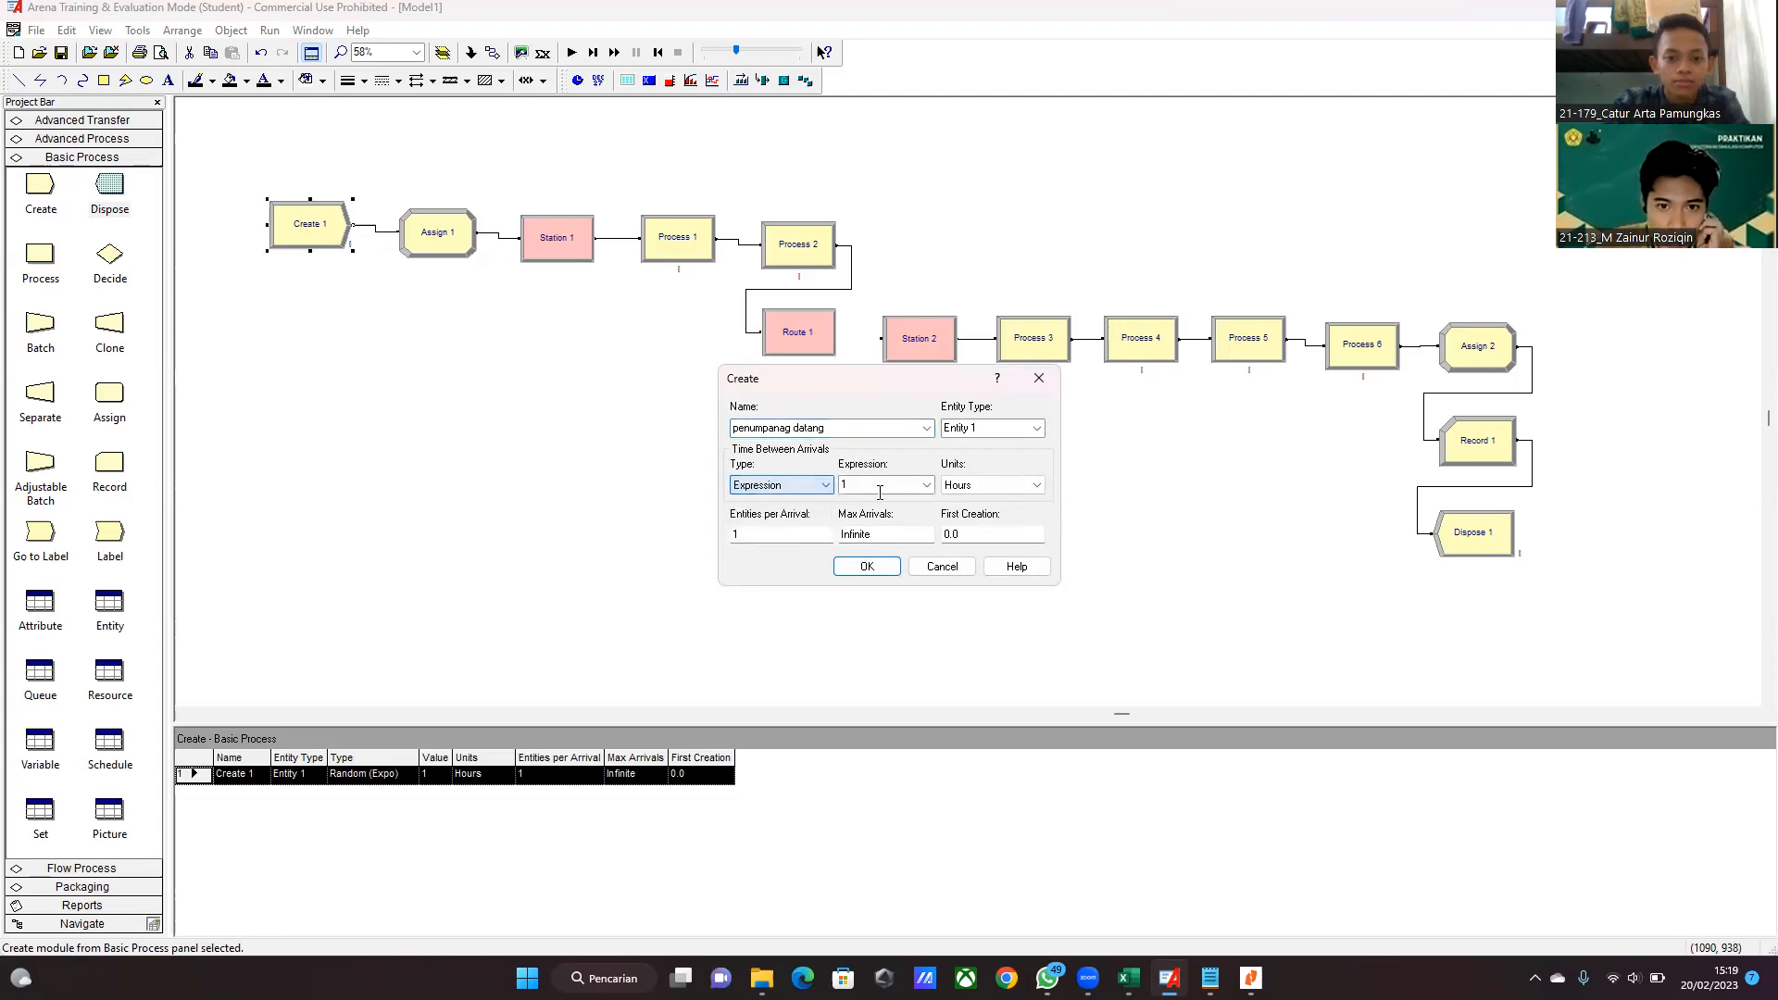
left_click(970, 487)
left_click(964, 514)
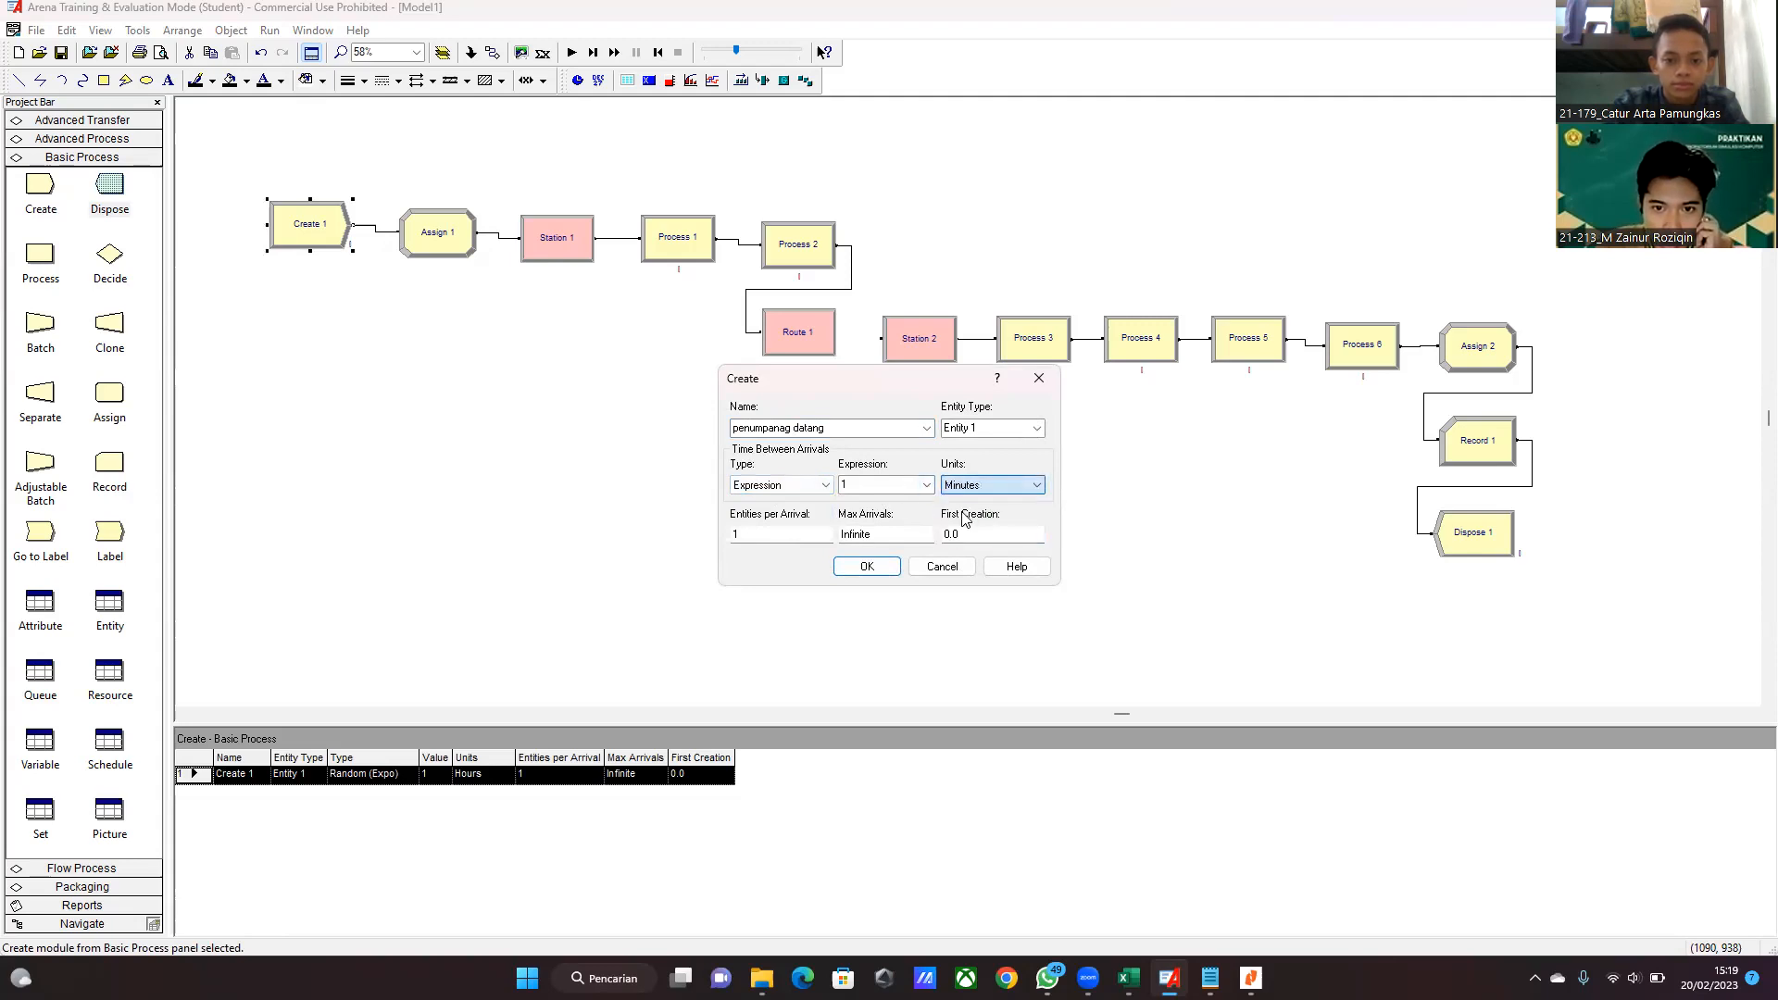
- Set the Create module's max arrivals to 1, keep Entity 1 as its entity type, and accept the settings
left_click(861, 535)
double_click(861, 534)
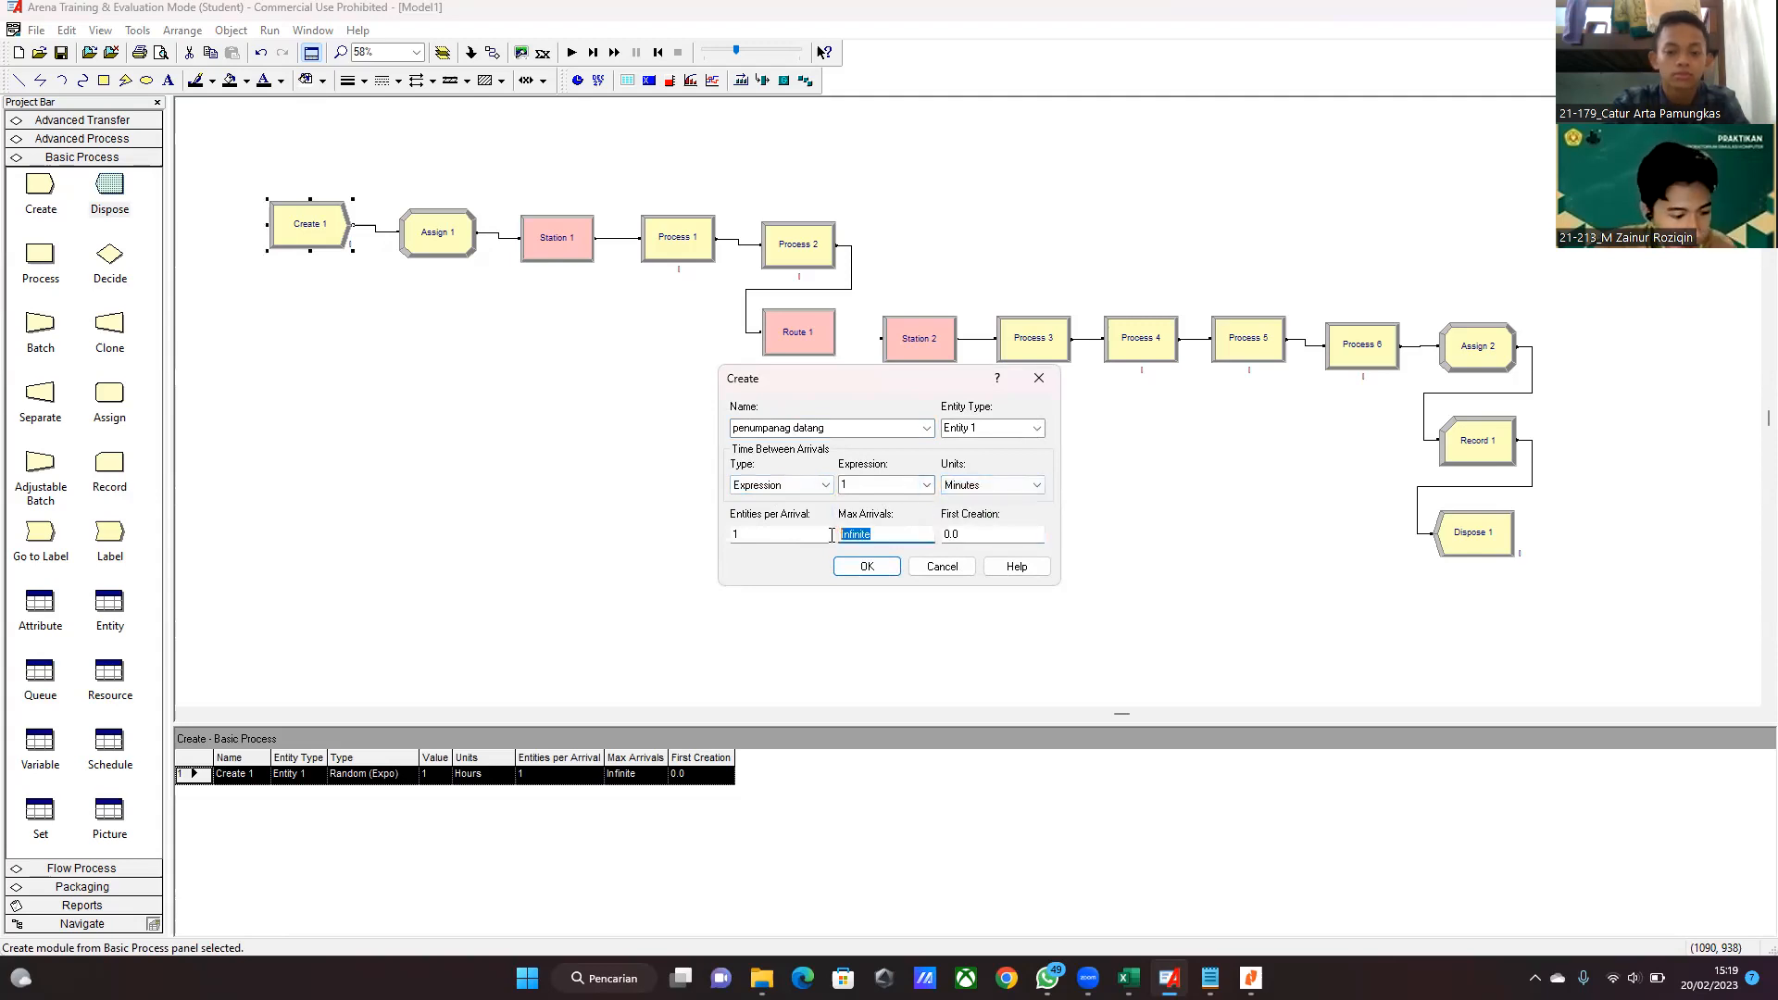
type("1")
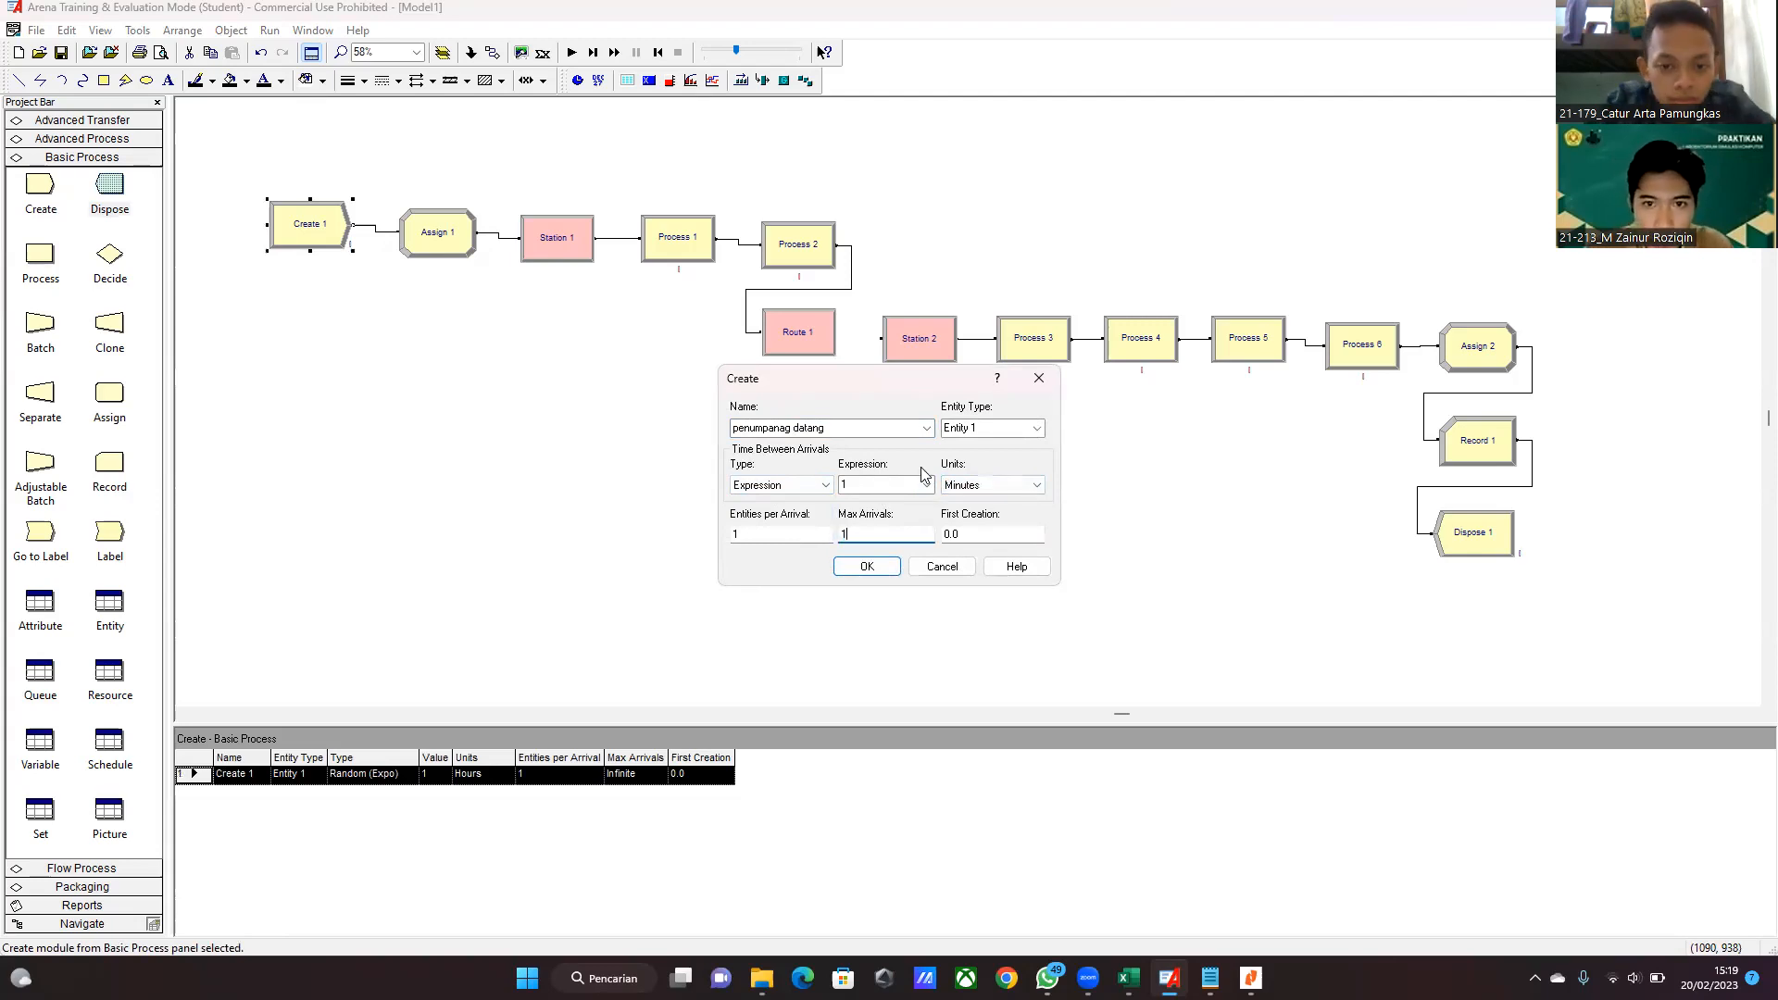
left_click(1038, 430)
left_click(991, 445)
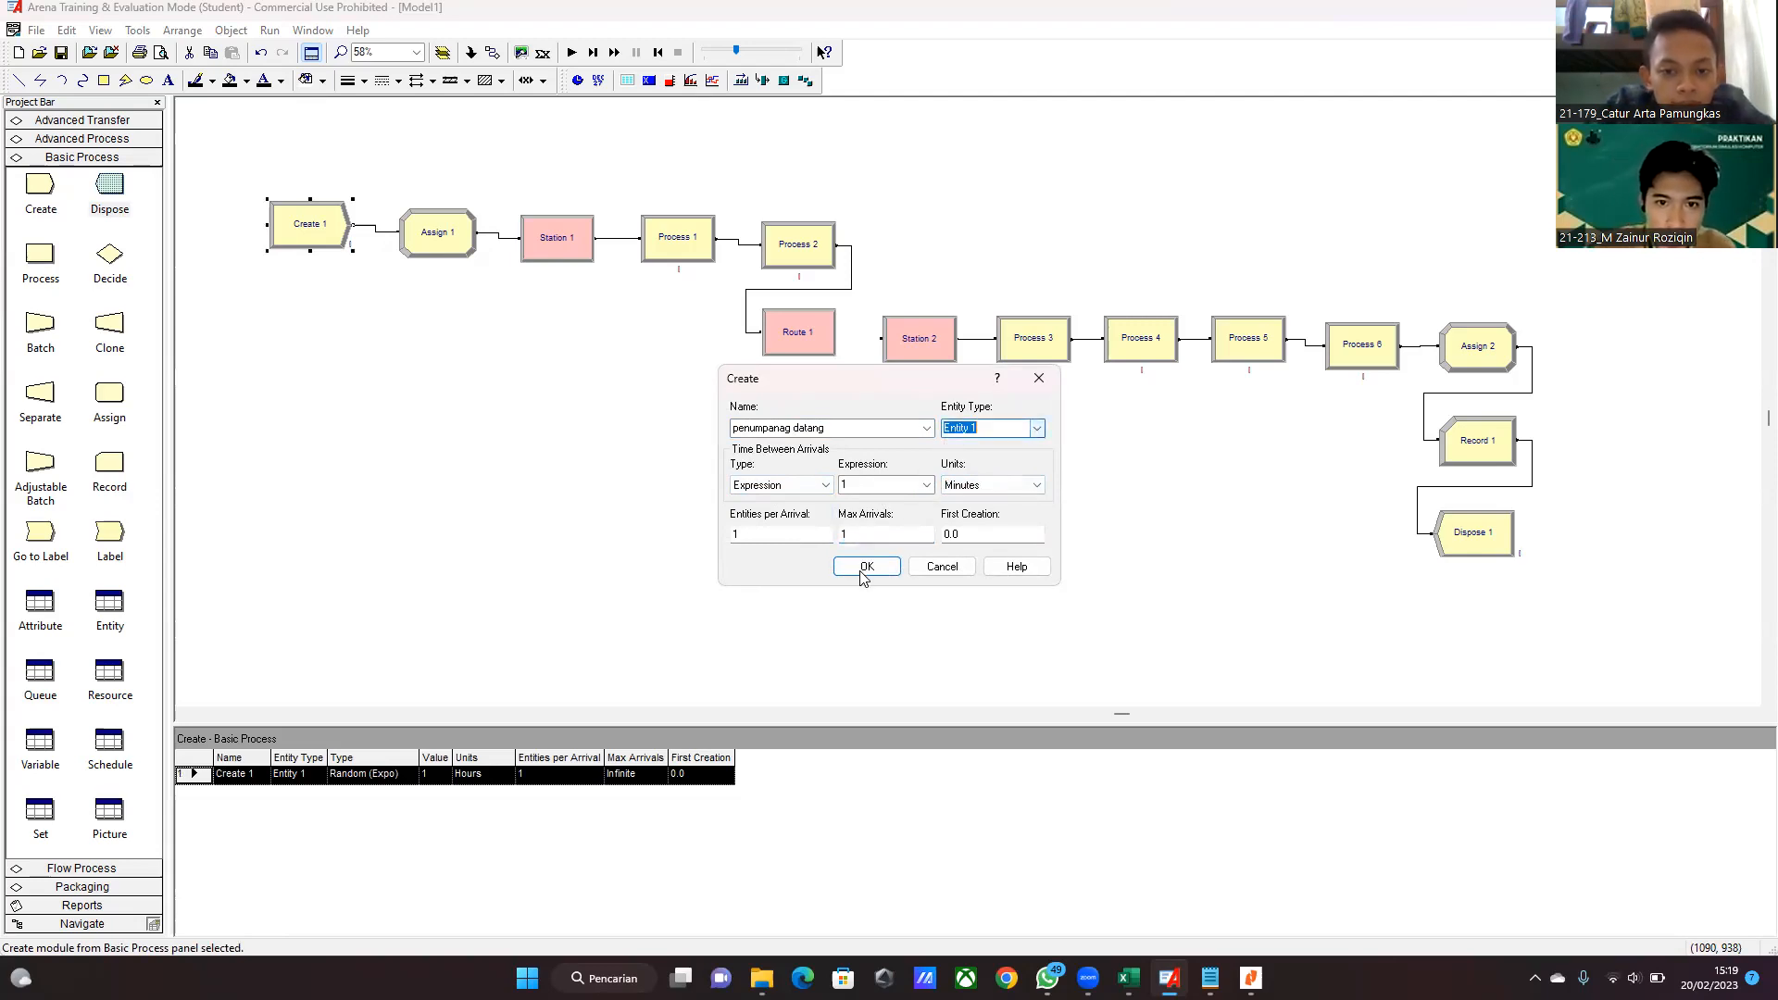
left_click(866, 566)
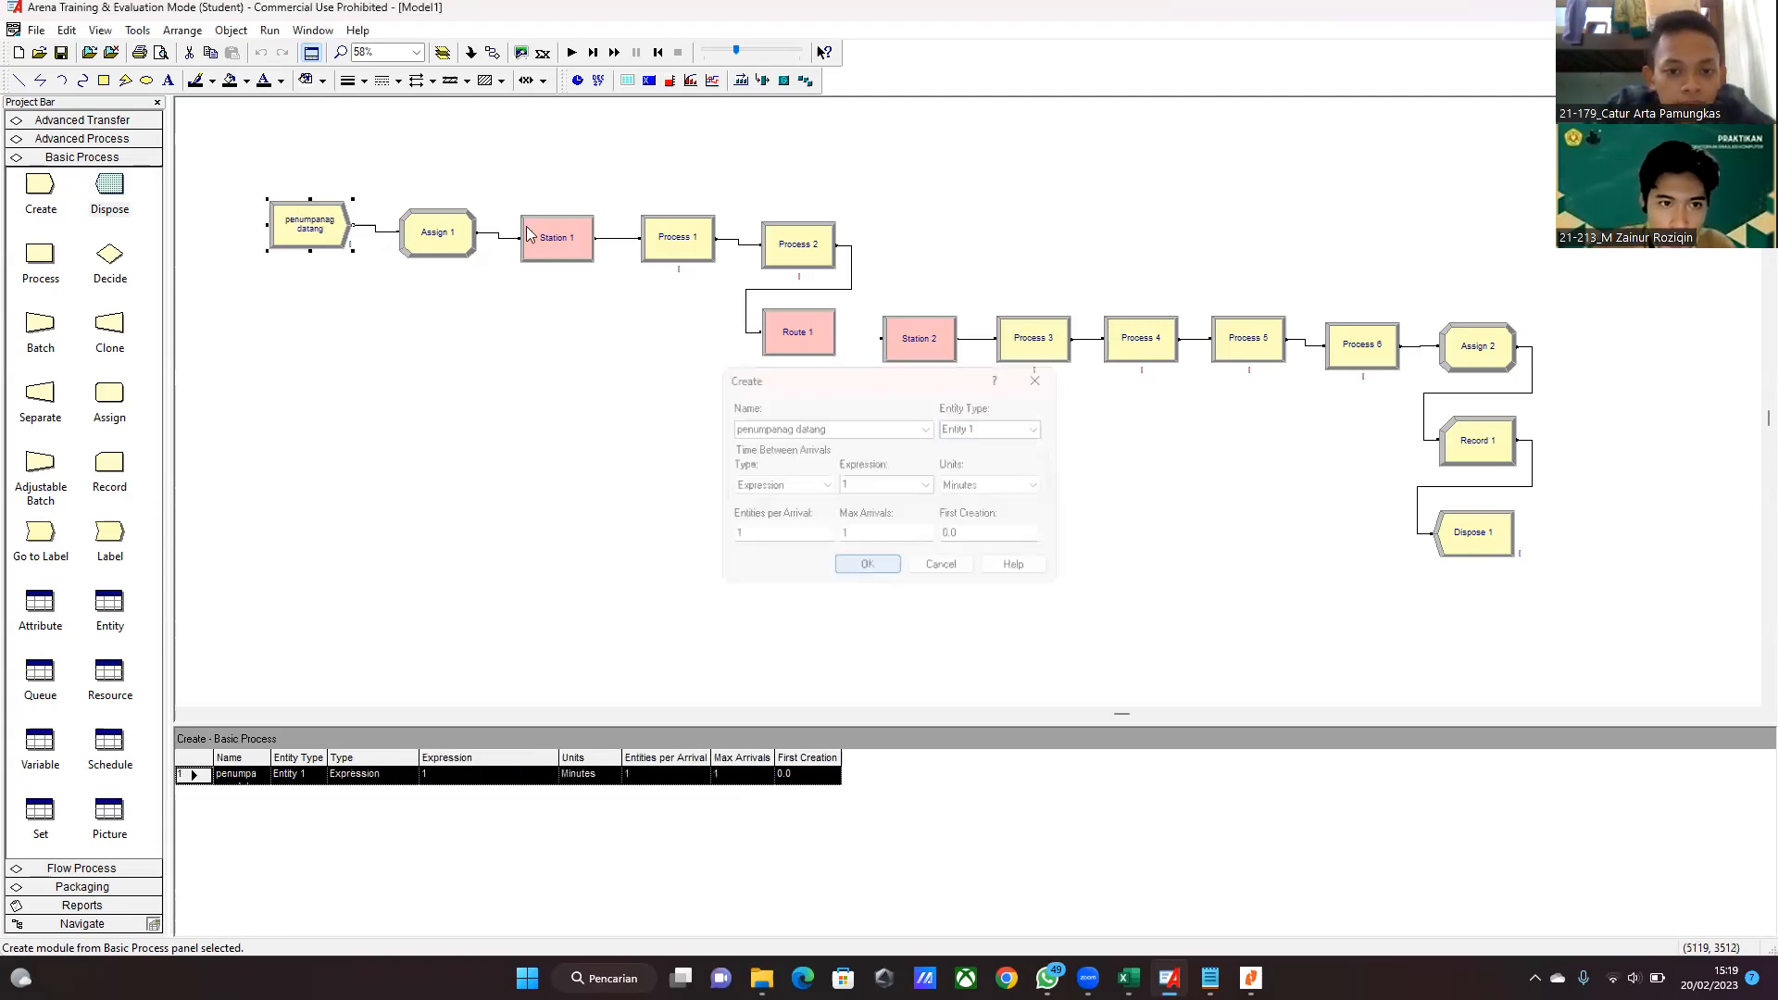
- Add an assignment to Assign 1 of type Entity Type with the entity type "Penumpang 1"
double_click(448, 233)
left_click(1123, 464)
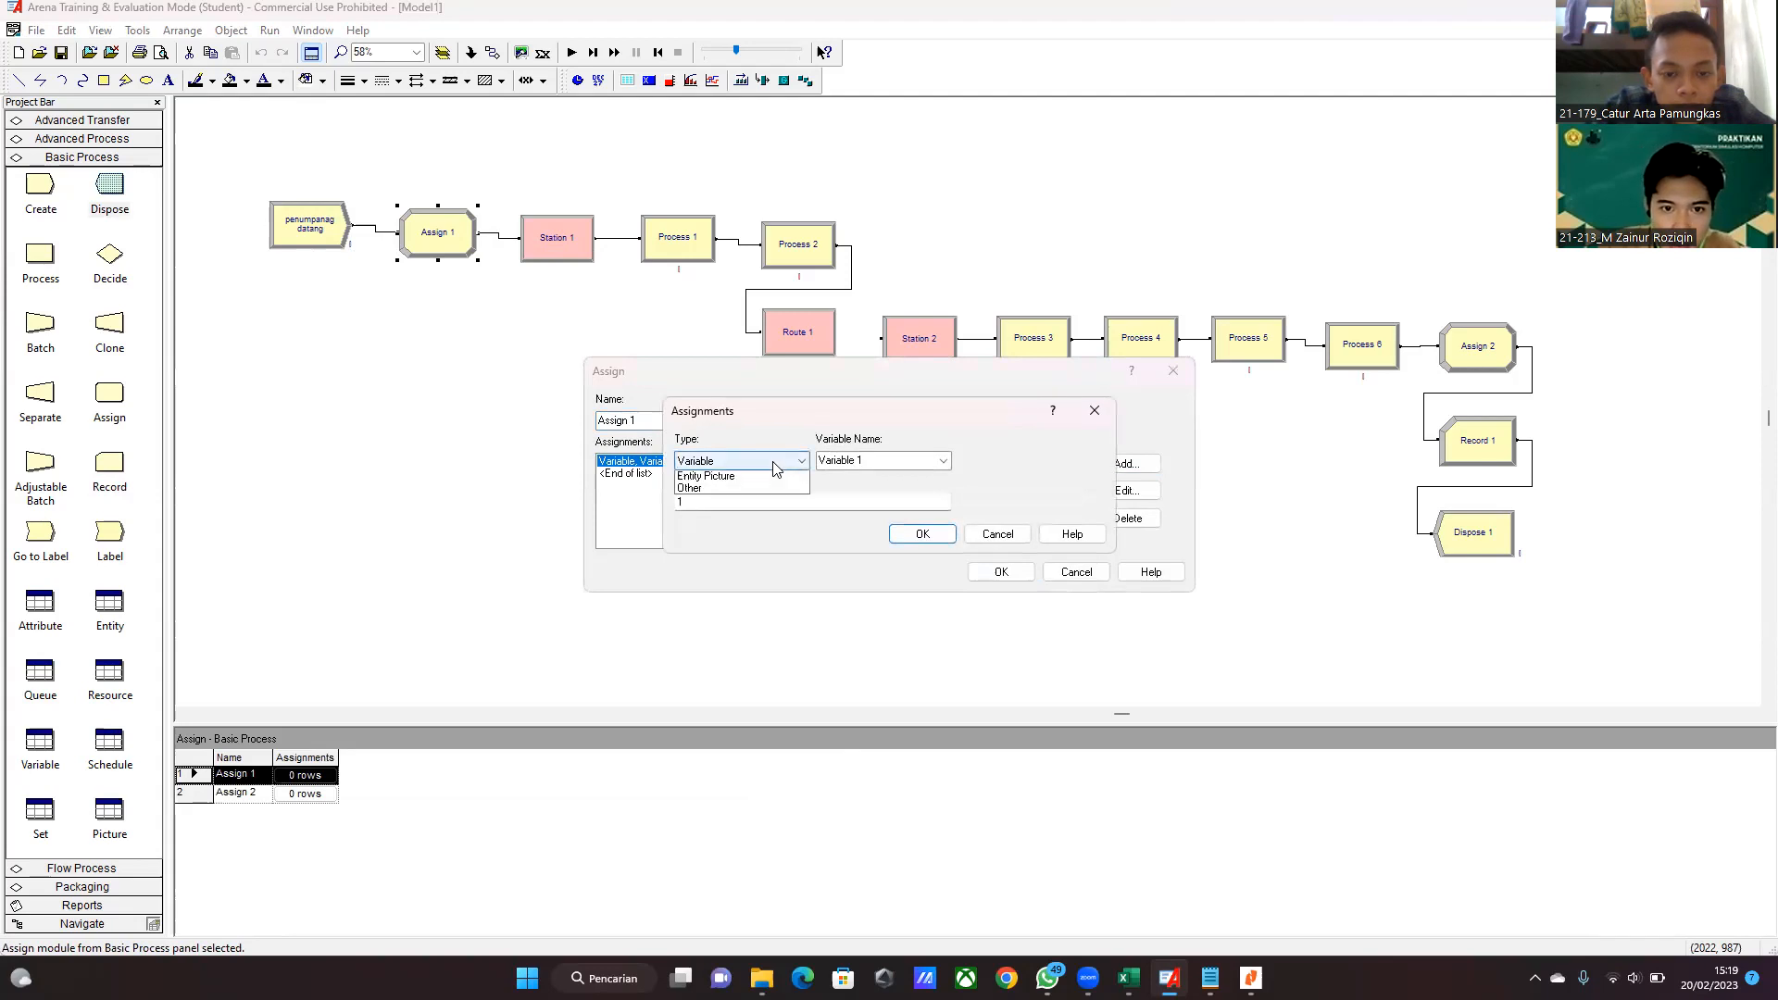
left_click(776, 461)
left_click(776, 517)
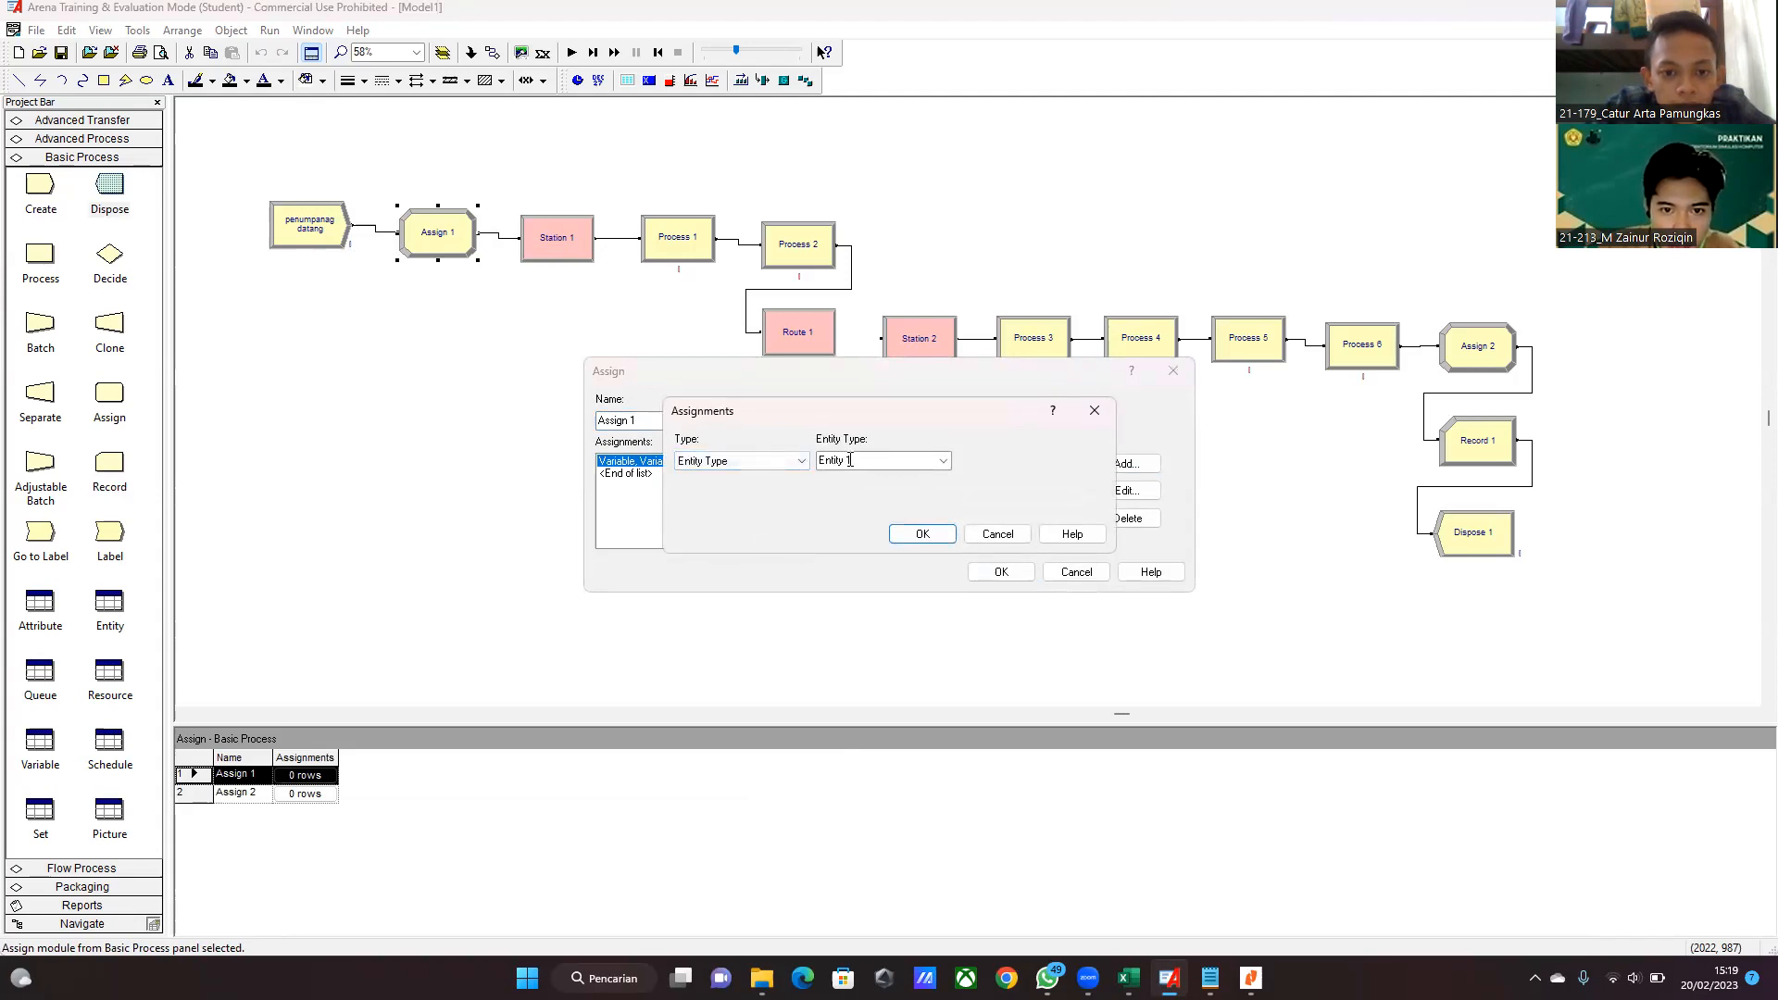
left_click(844, 461)
left_click(833, 461)
key("BackSpace")
key("BackSpace")
key("BackSpace")
key("BackSpace")
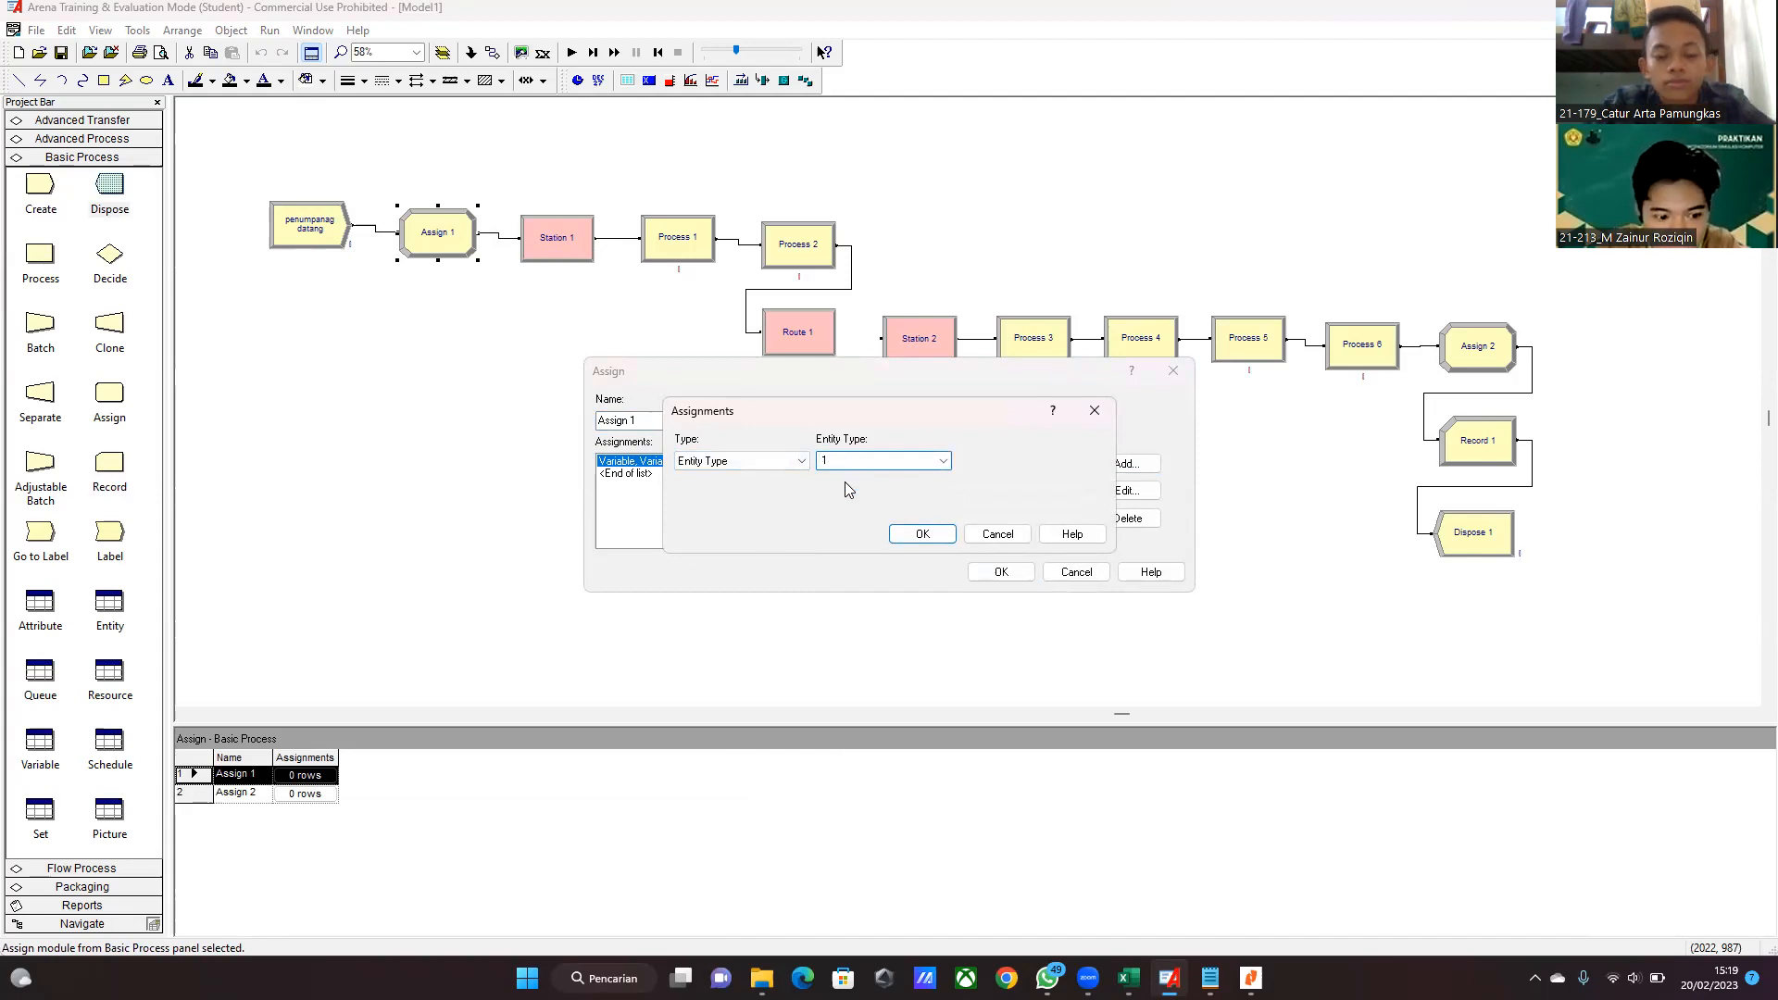
key("BackSpace")
type("Penumpang")
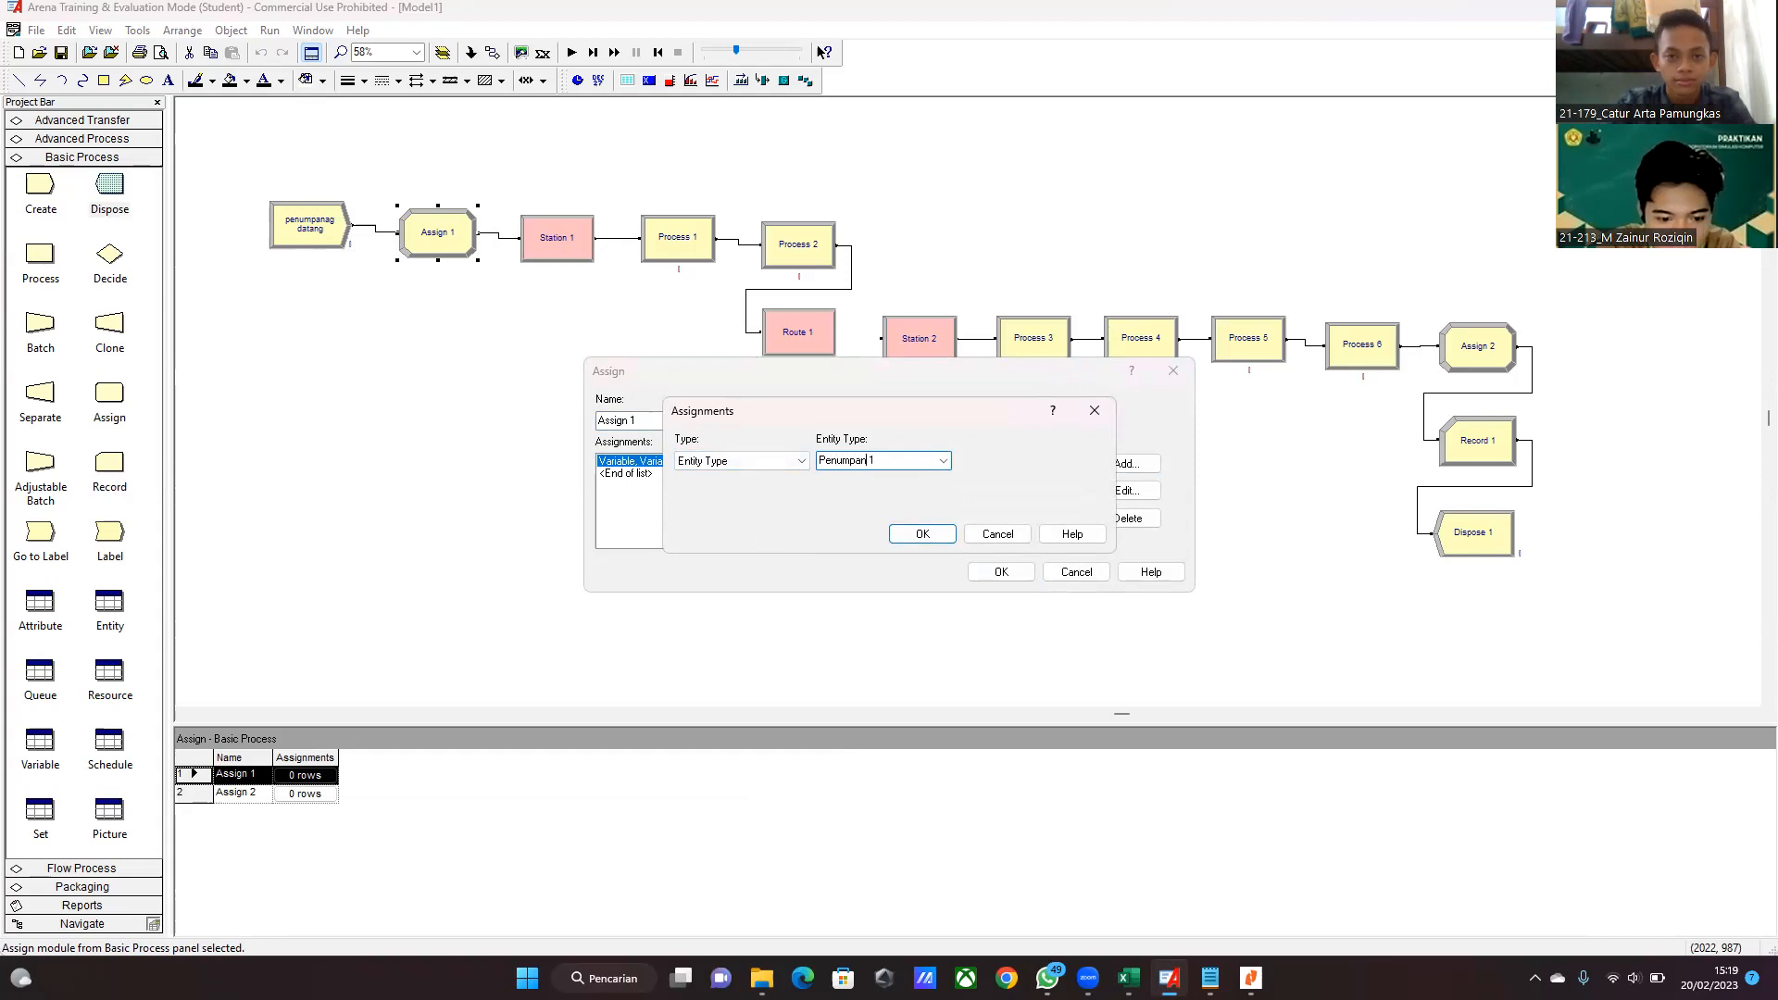
left_click(917, 534)
- Add a second assignment to Assign 1 of type Entity Picture using Picture.Woman, and accept the module settings
left_click(1130, 490)
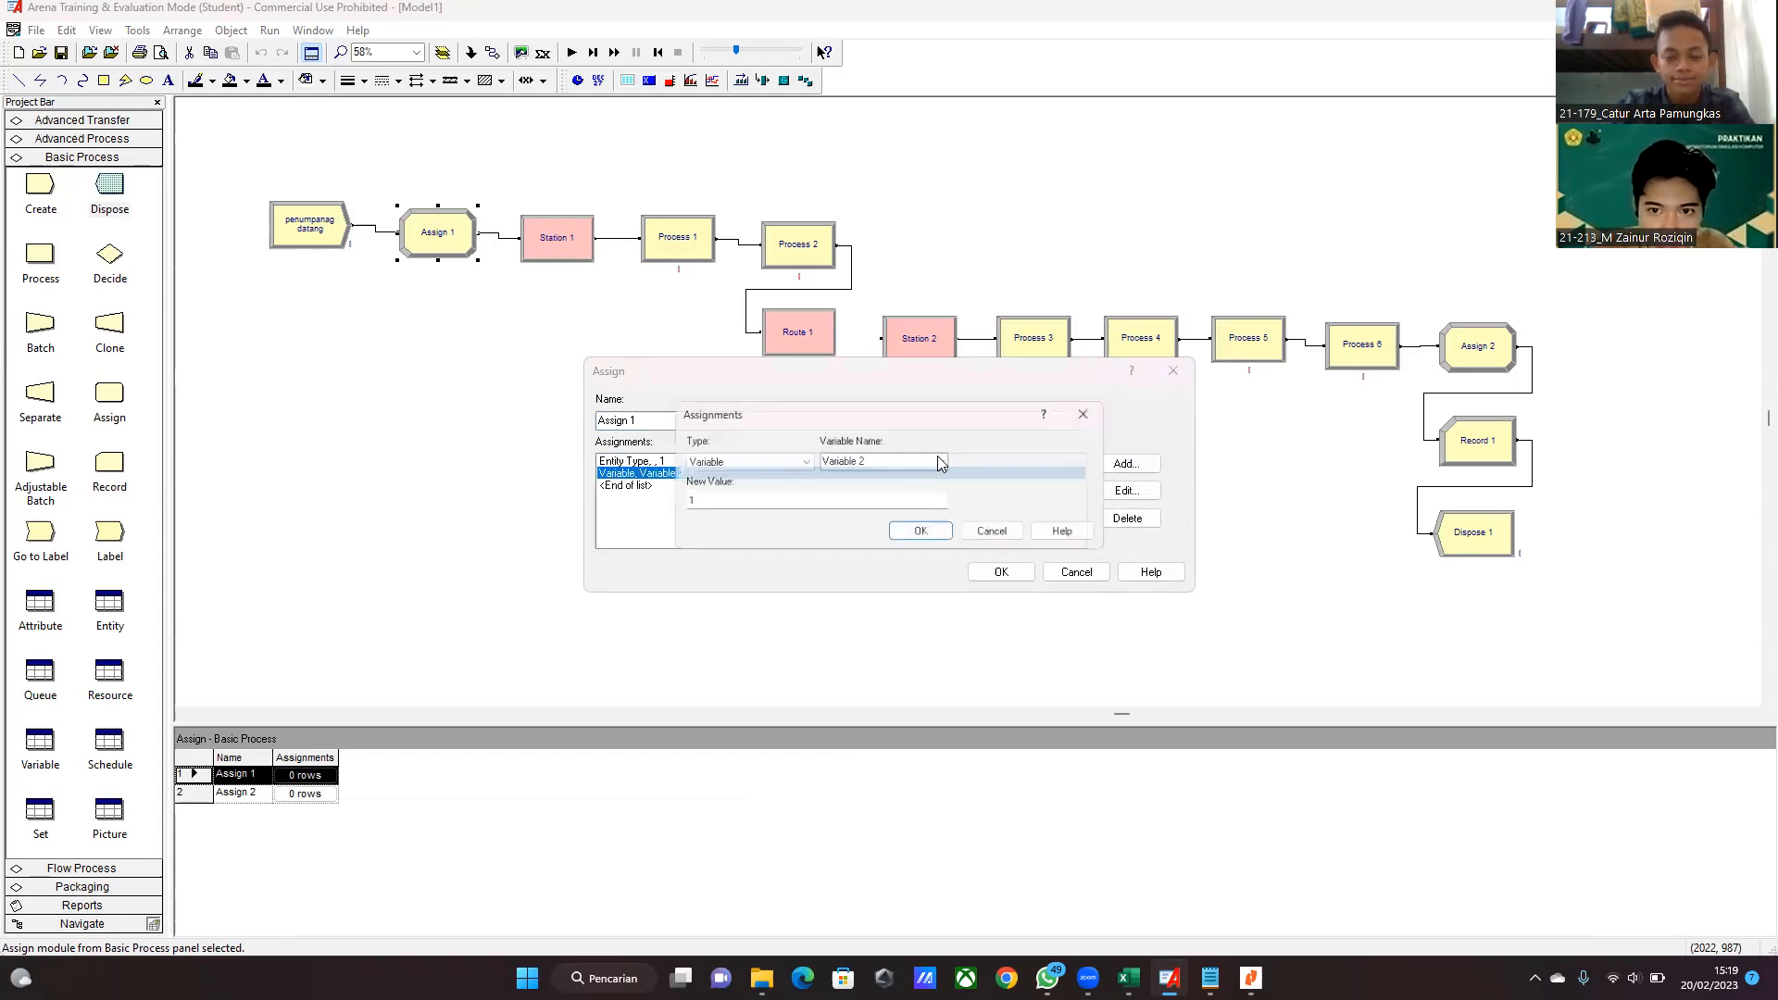
left_click(741, 461)
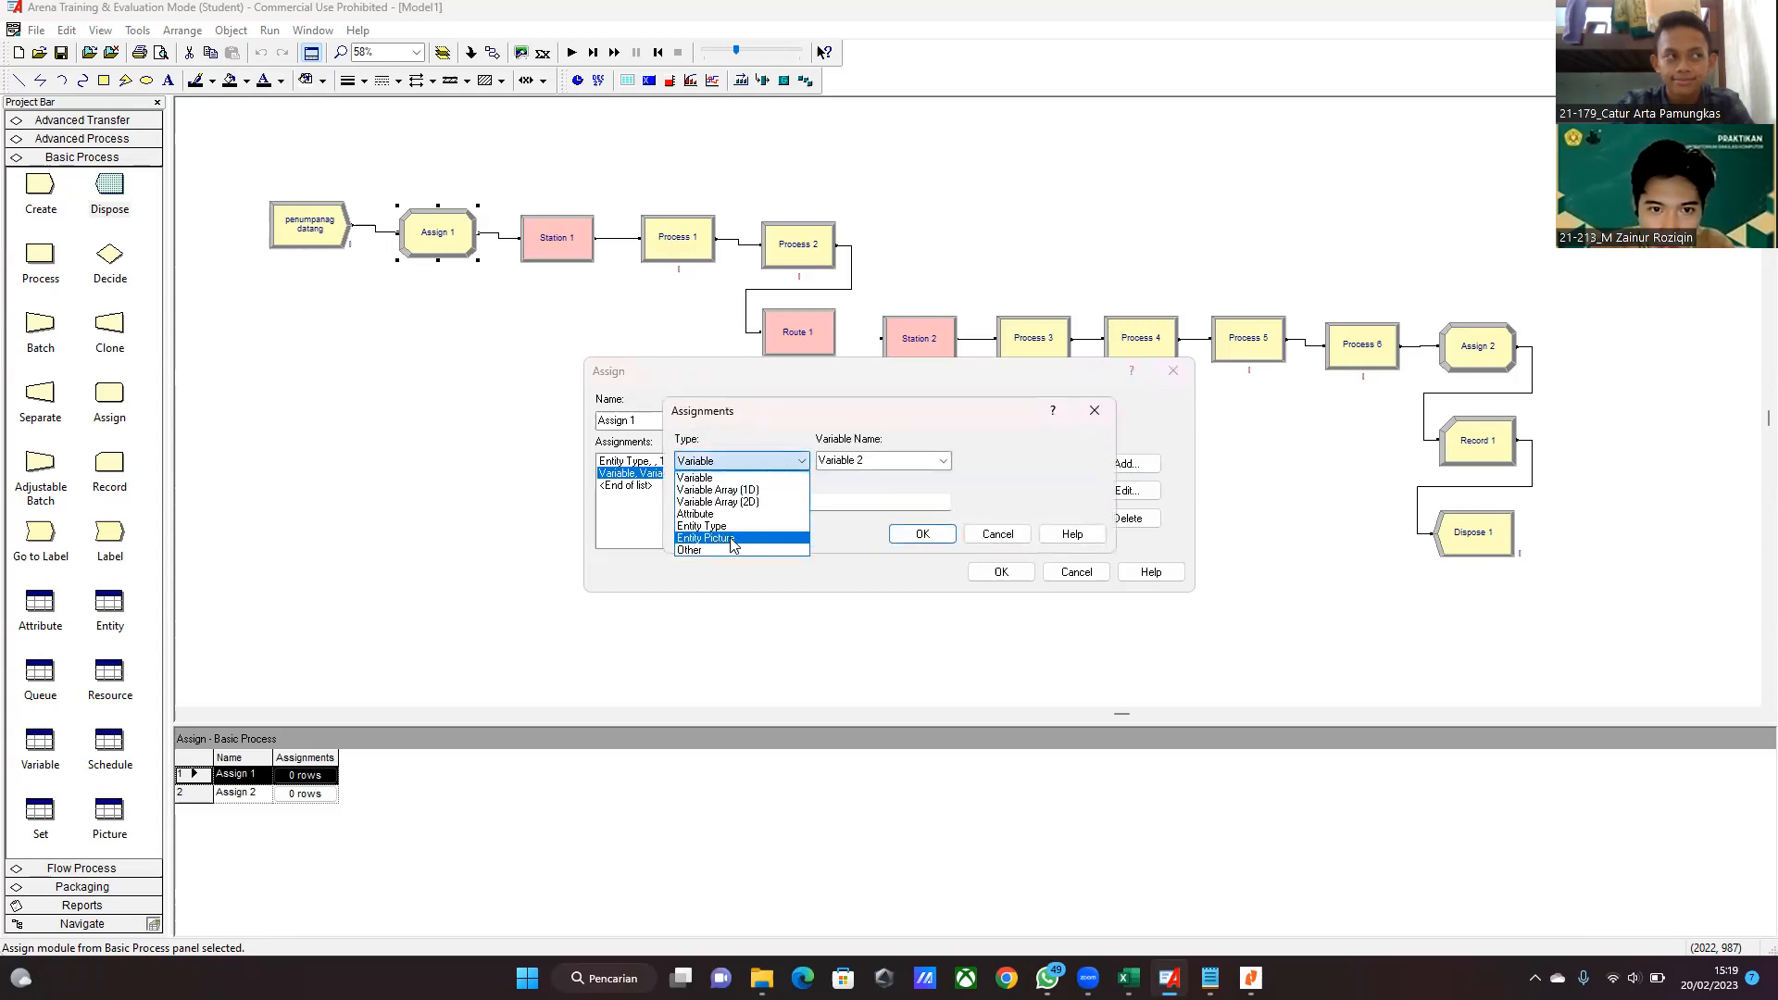
left_click(732, 538)
left_click(913, 463)
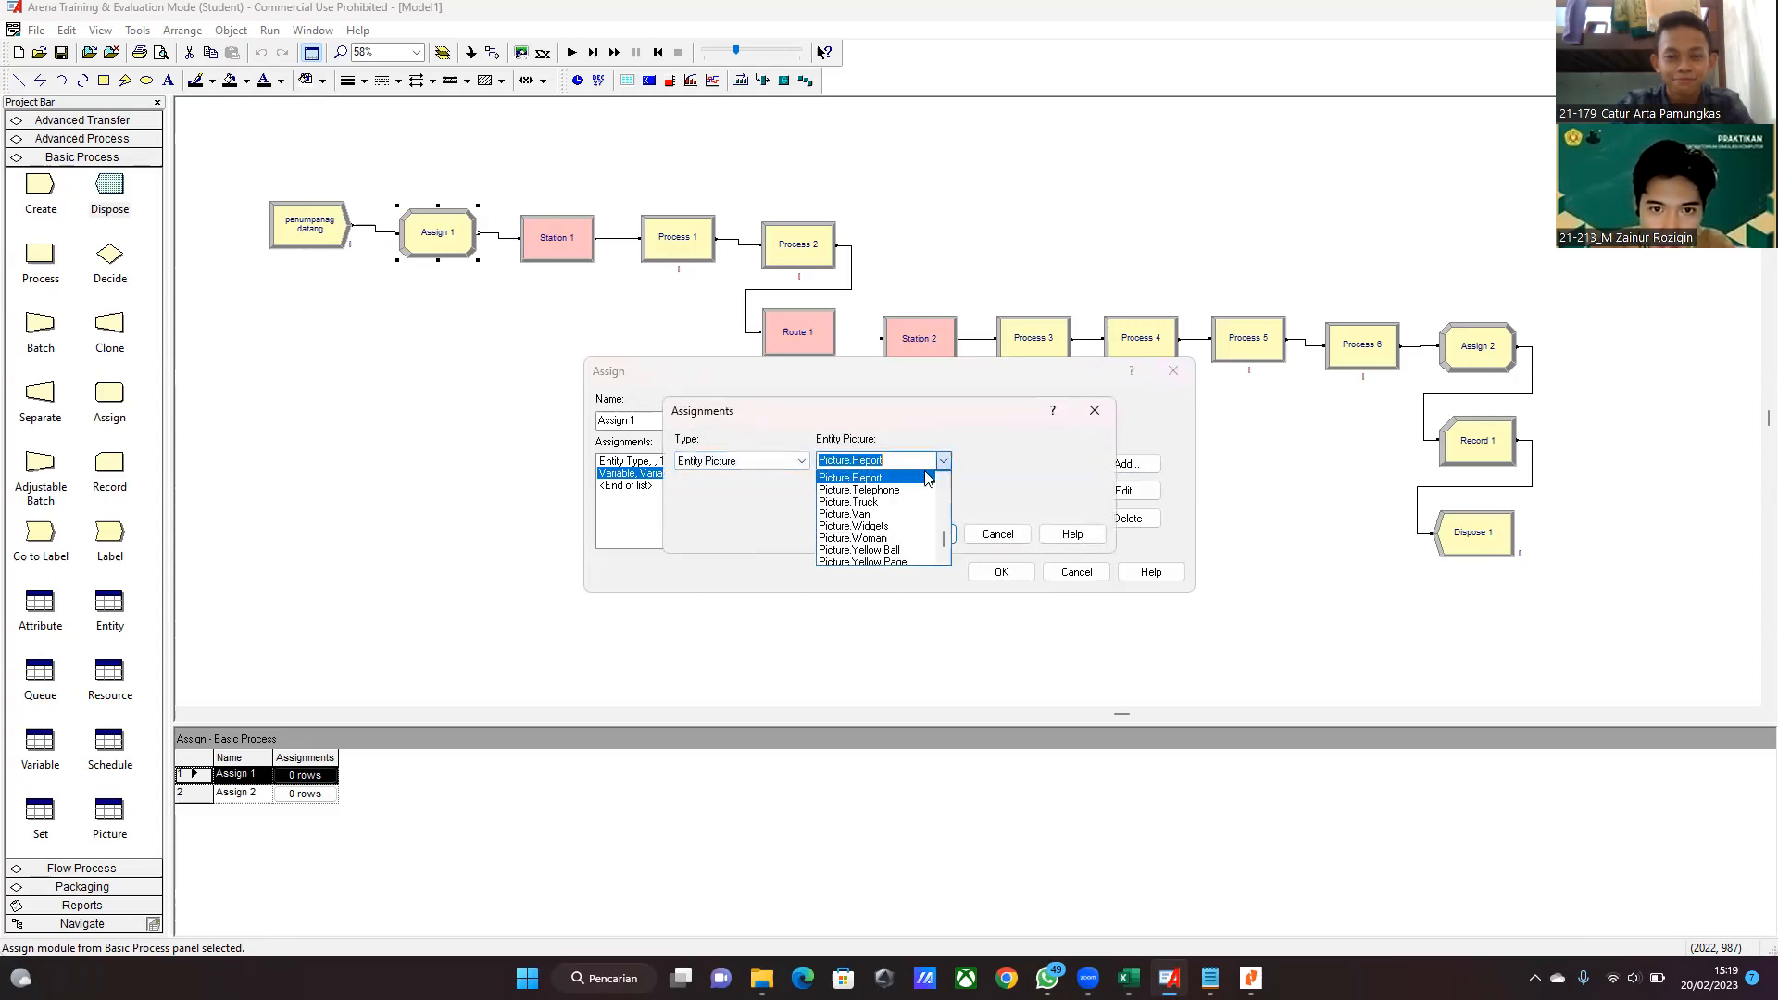
left_click(896, 540)
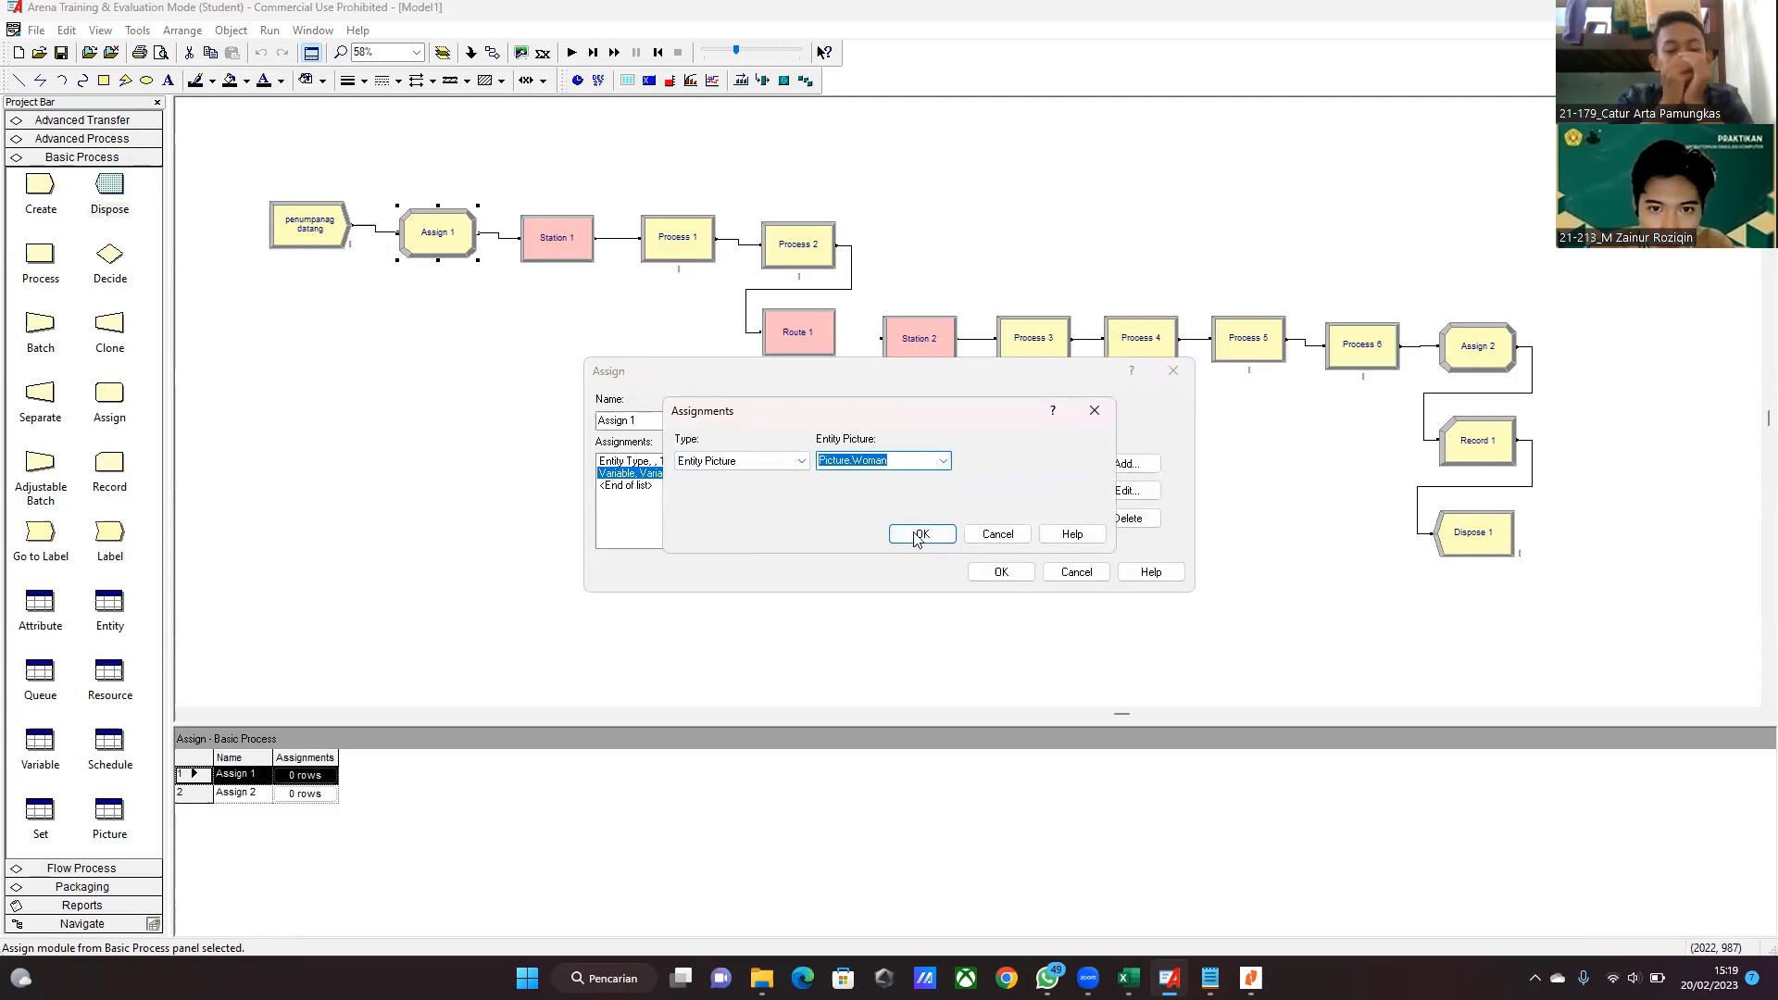
left_click(922, 537)
left_click(1000, 571)
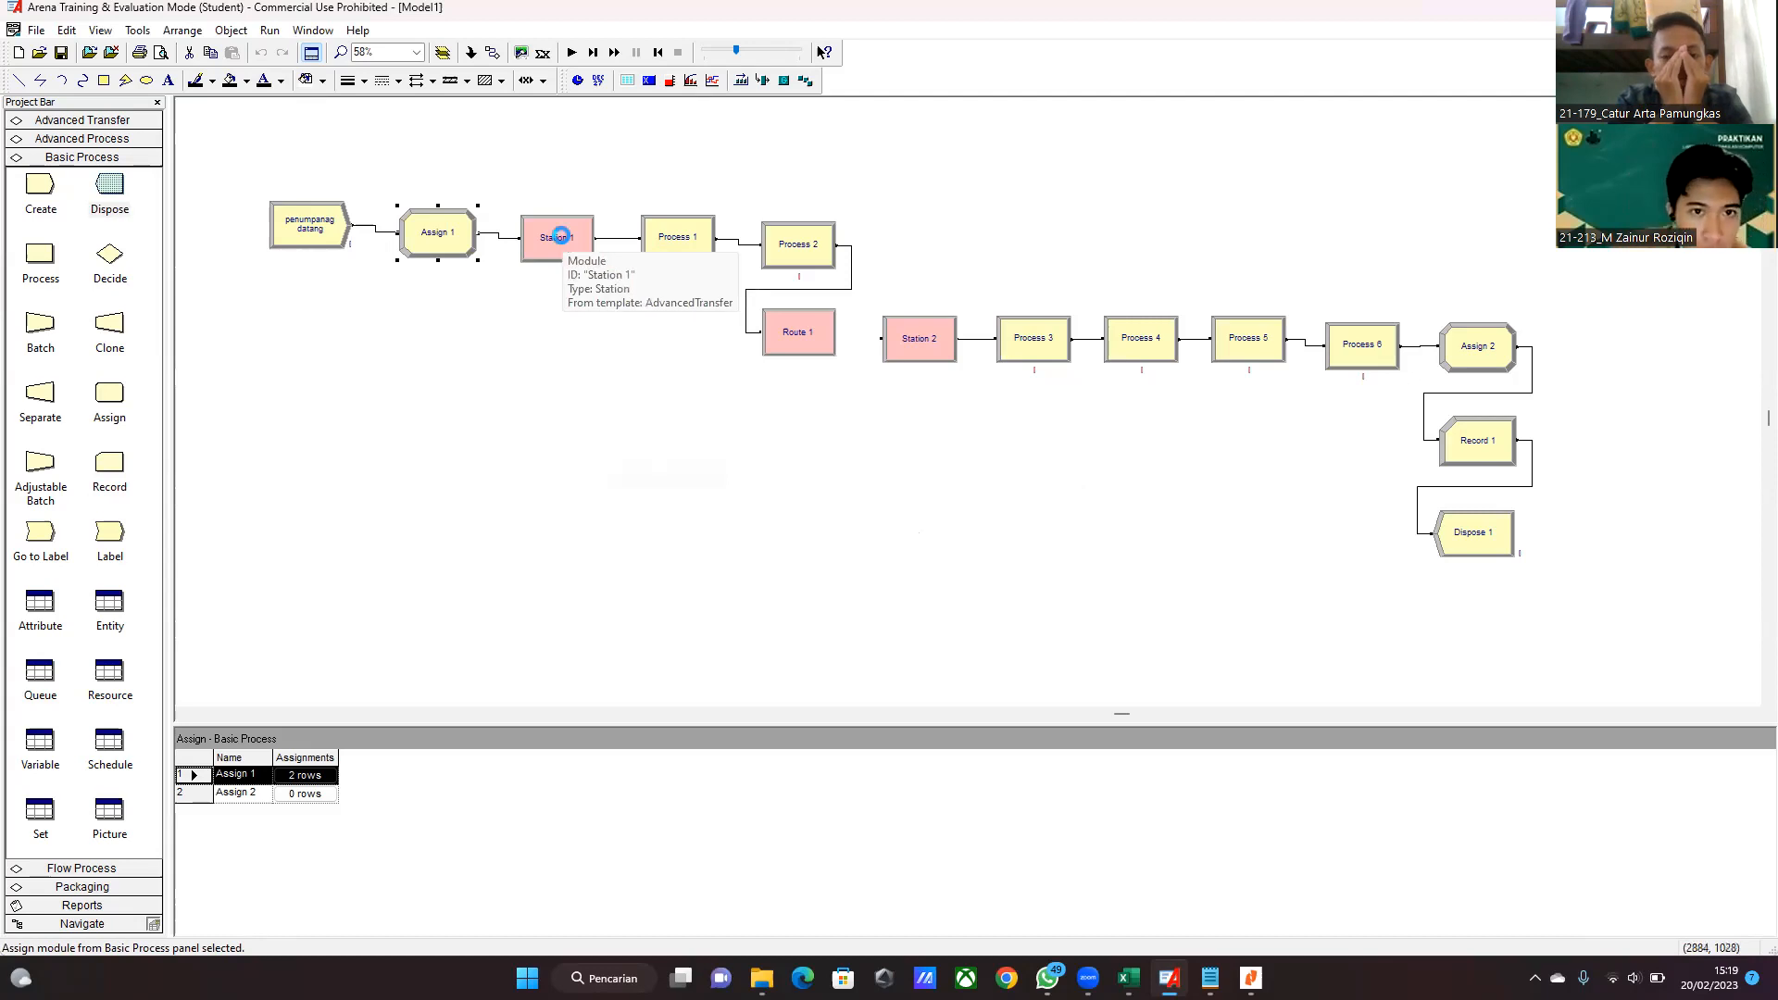
- Name the Station 1 module "pos cetak tiket"
double_click(559, 237)
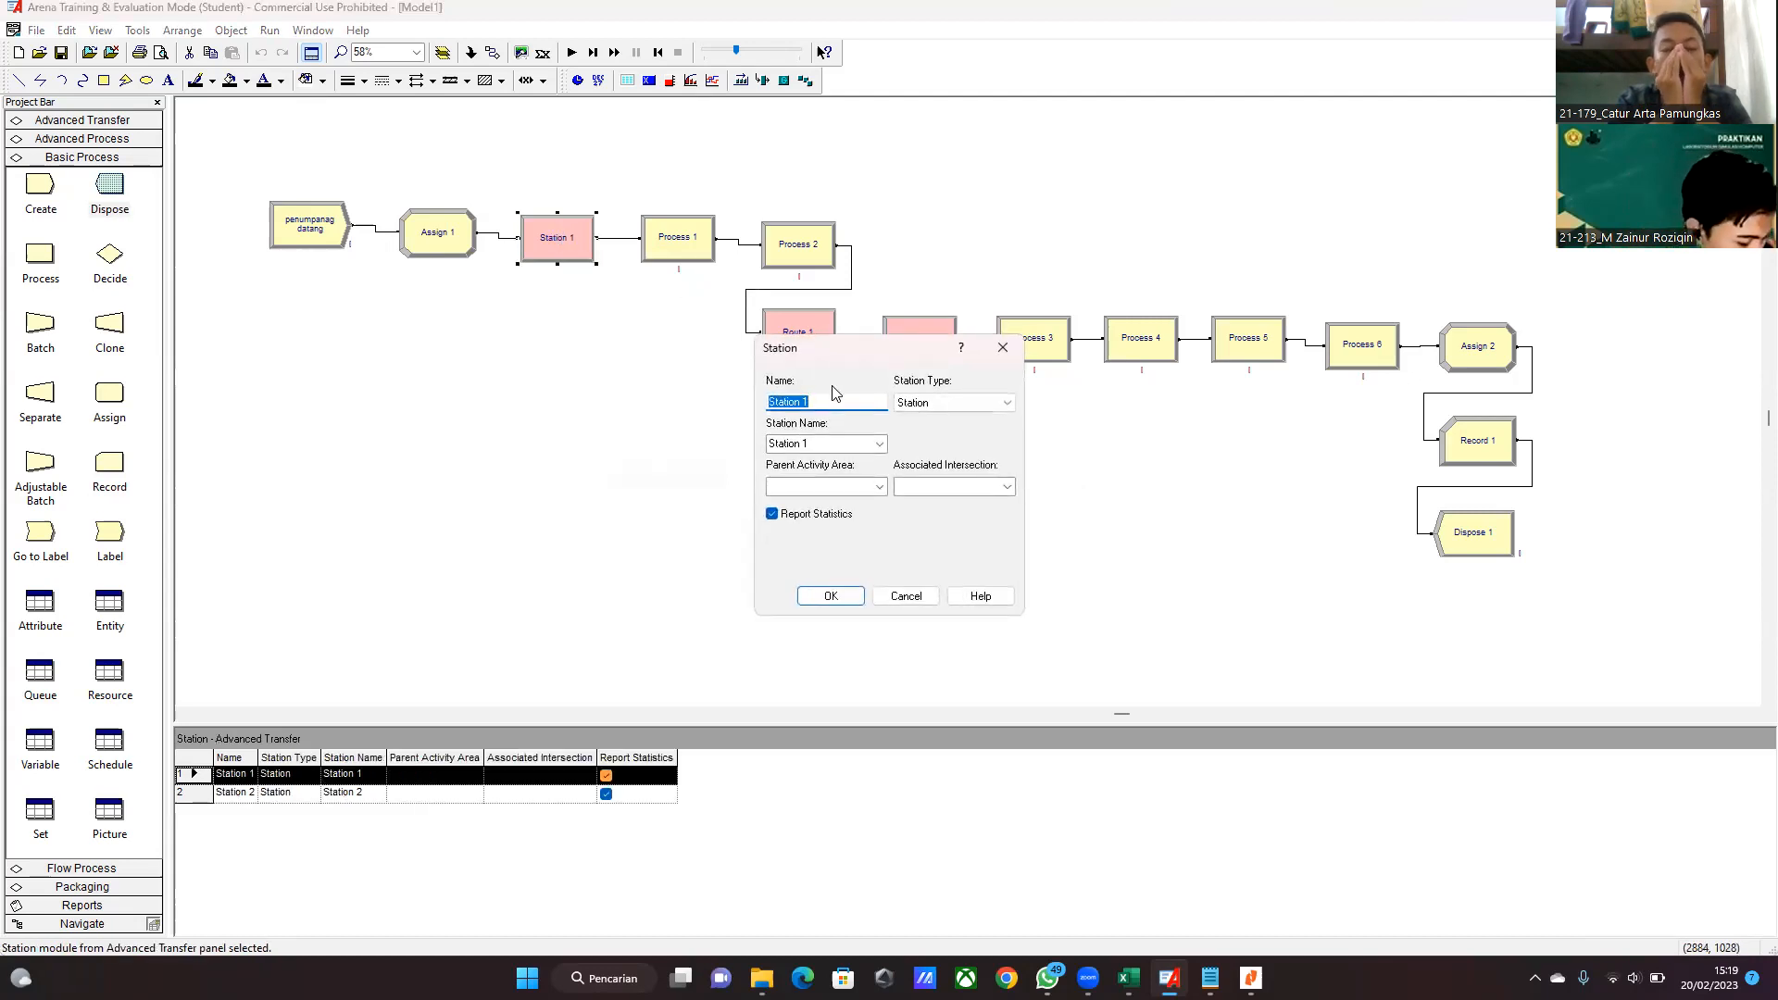
type("pos cetak tiket")
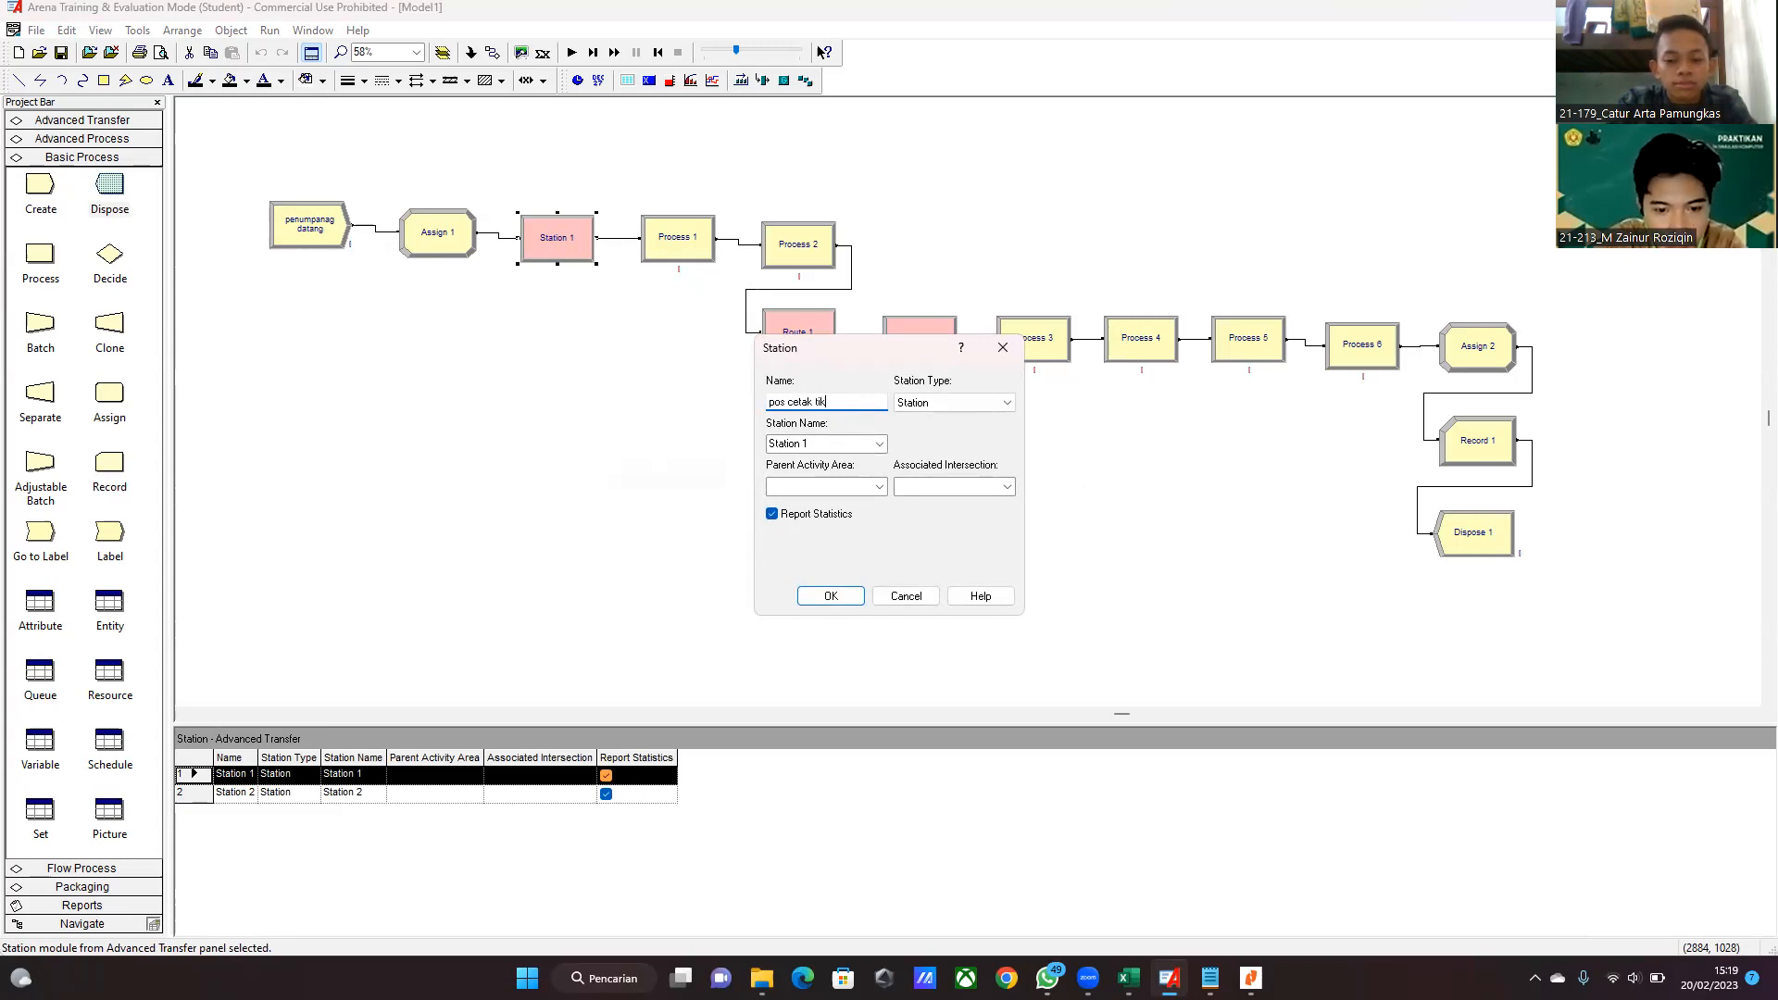
left_click(830, 596)
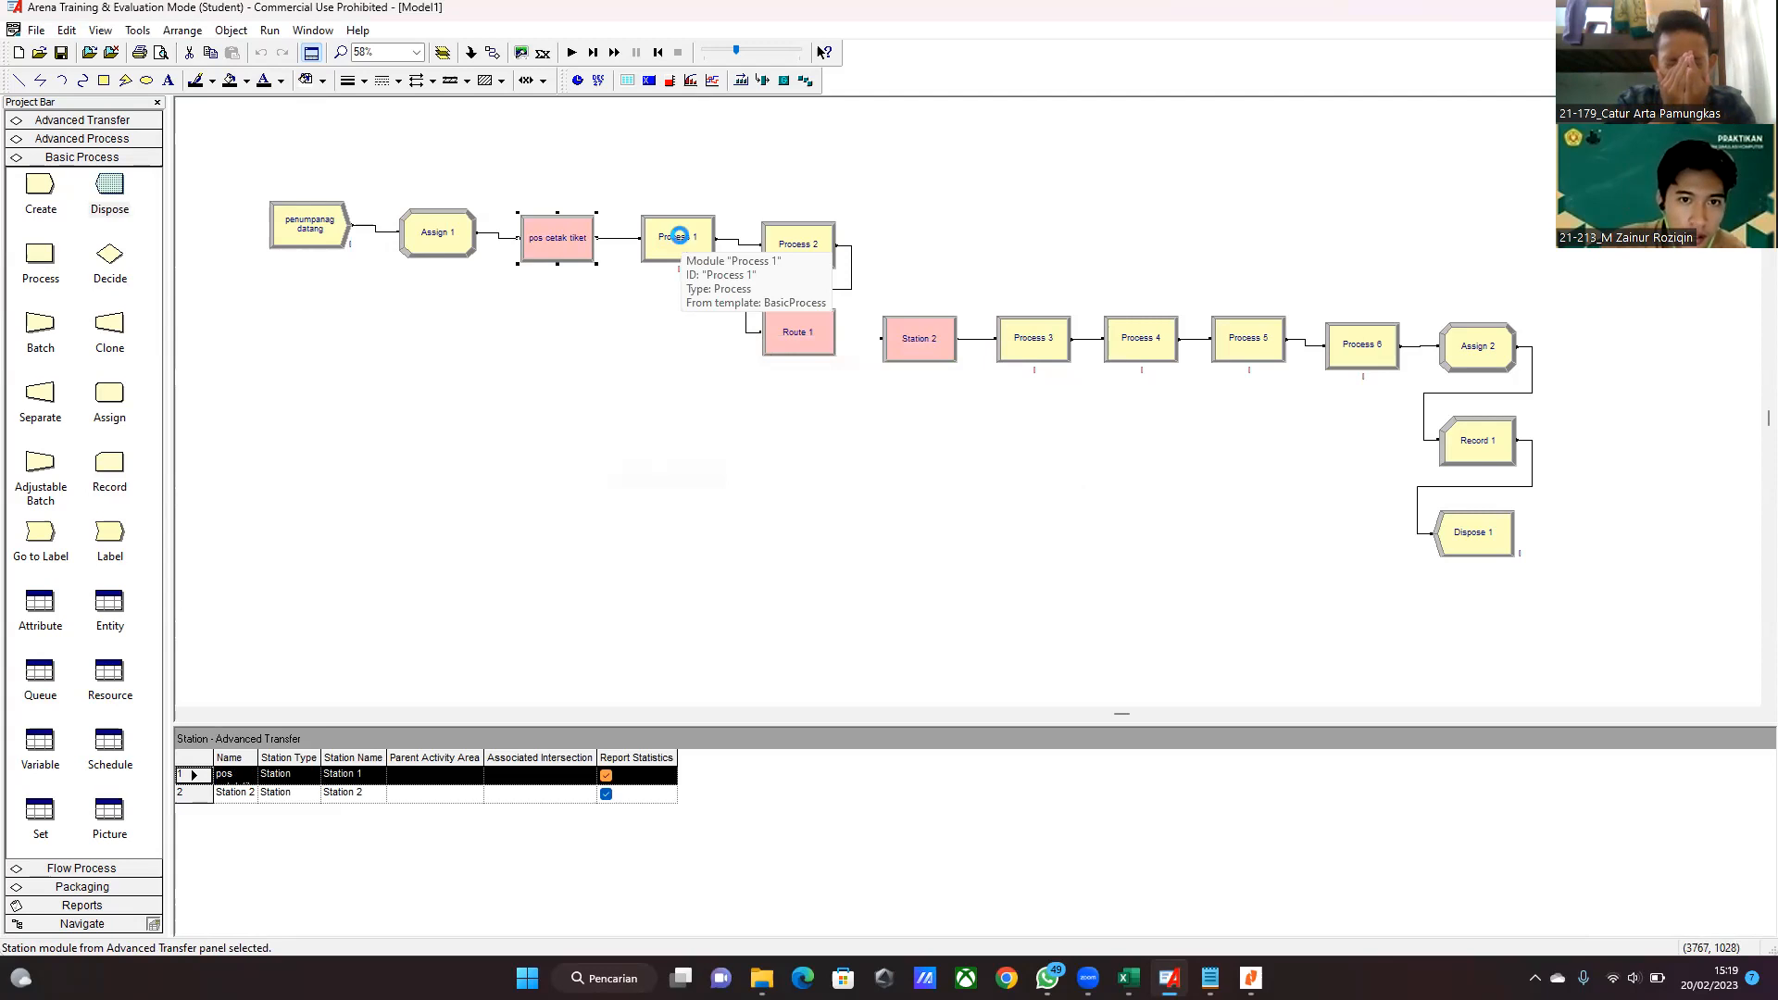
- Name the Process 1 module "penumpang antri cetak tiket"
double_click(680, 242)
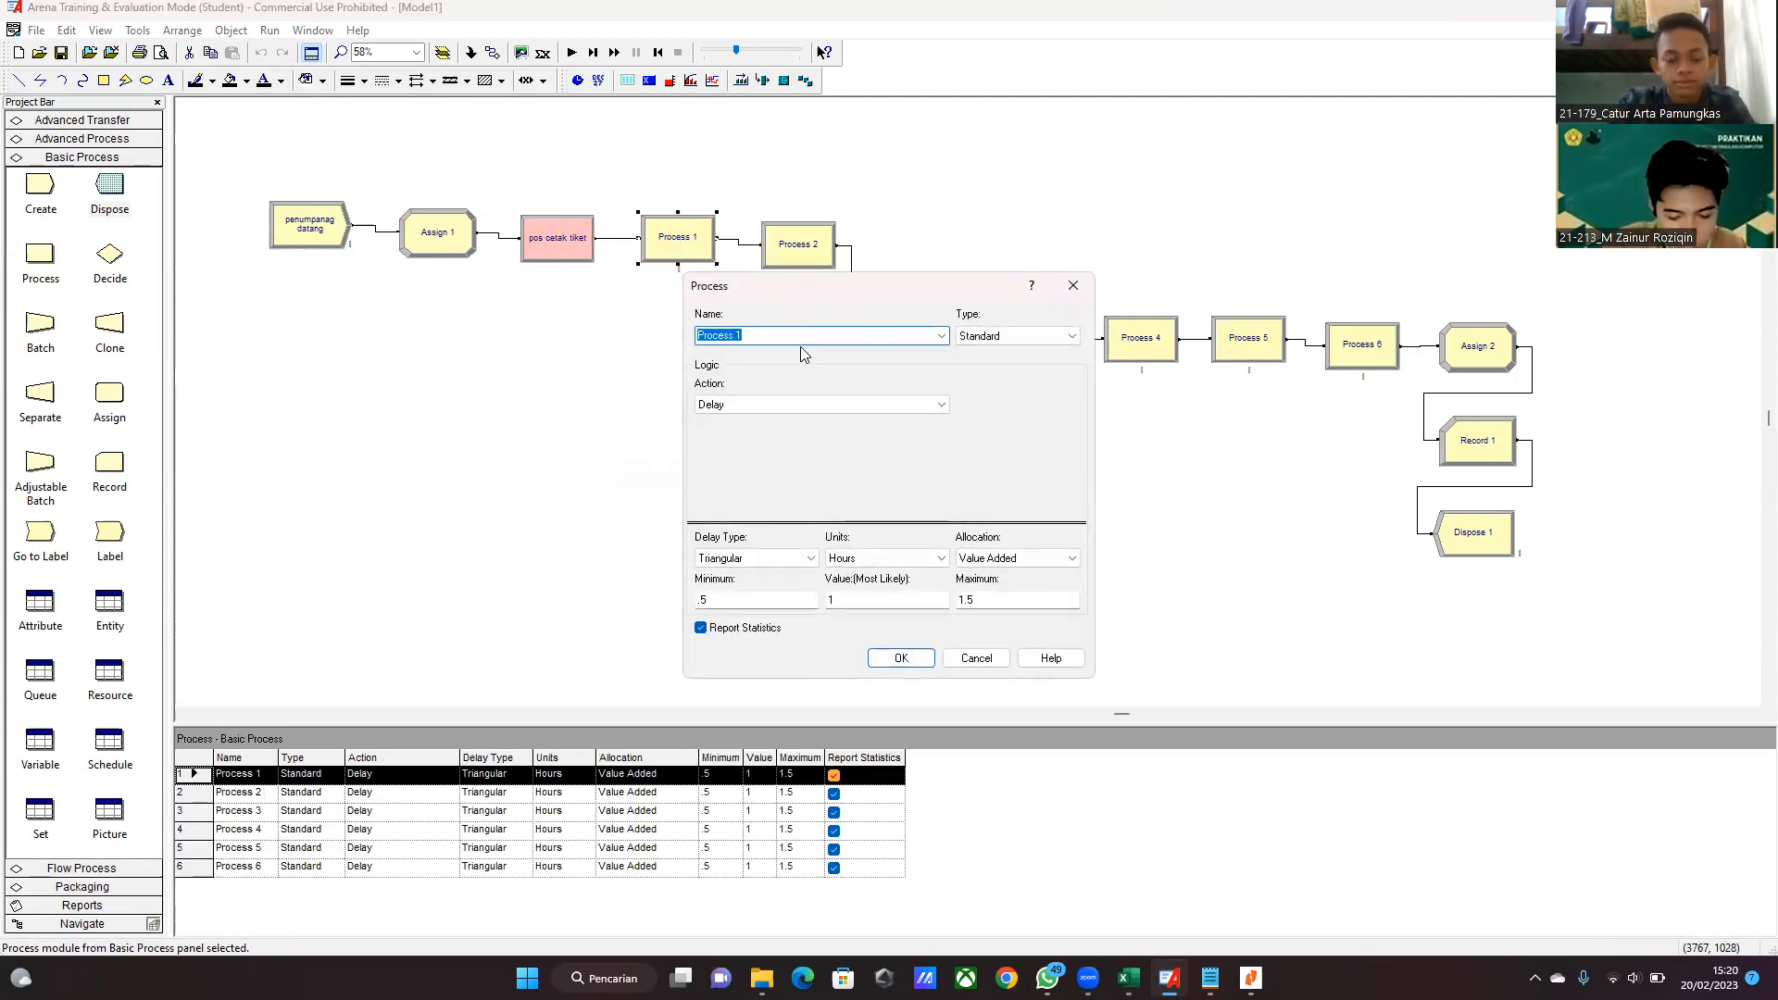
type("penumpang antri cetak t")
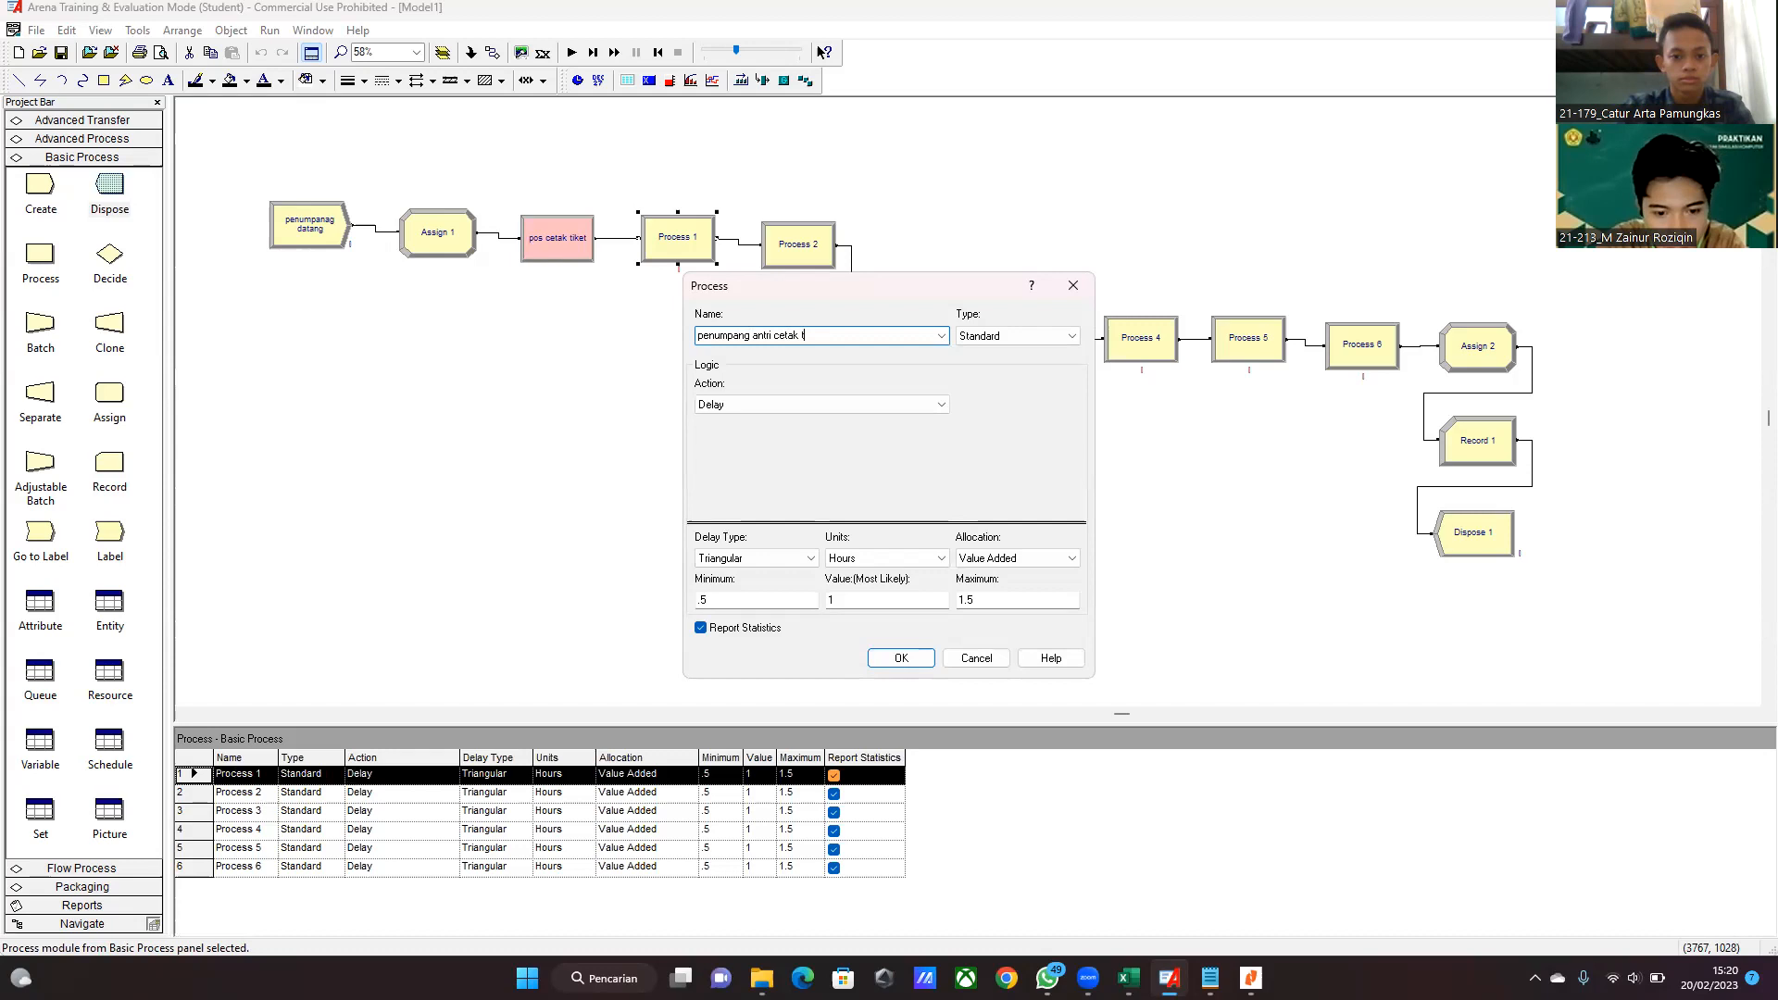
left_click(900, 659)
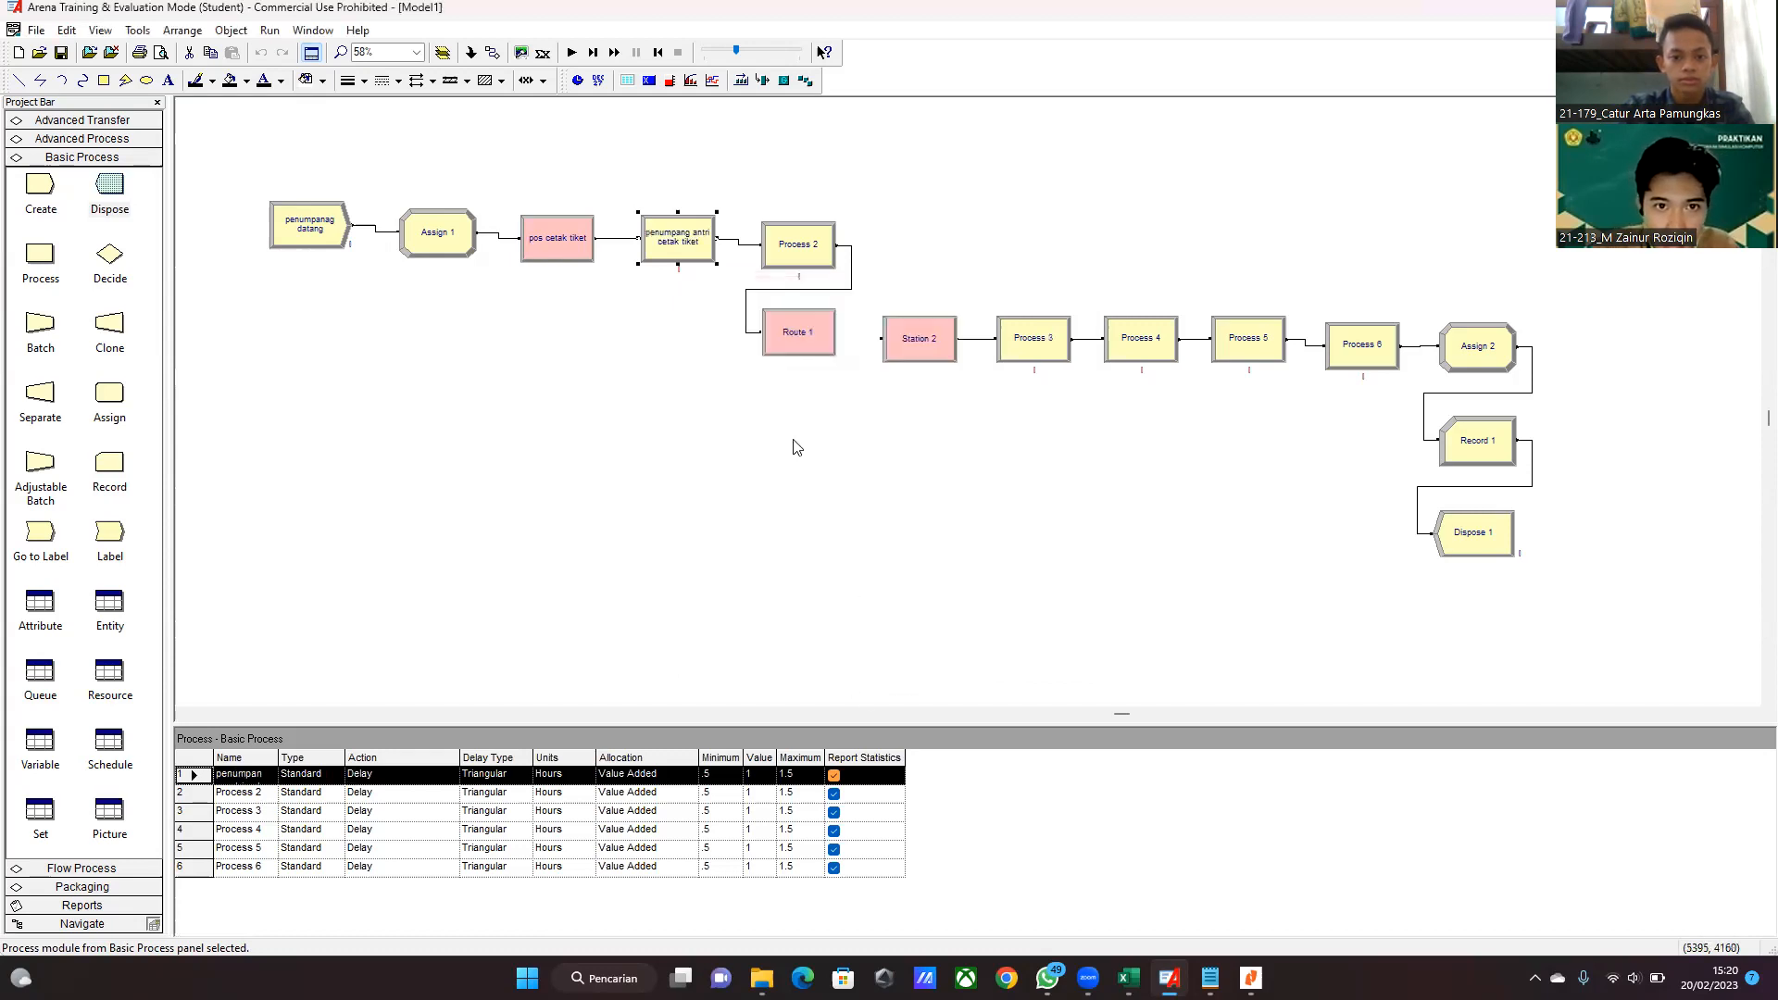
- Set the "penumpang antri cetak tiket" process to delay type Expression, units Minutes and allocation Value Added
double_click(685, 243)
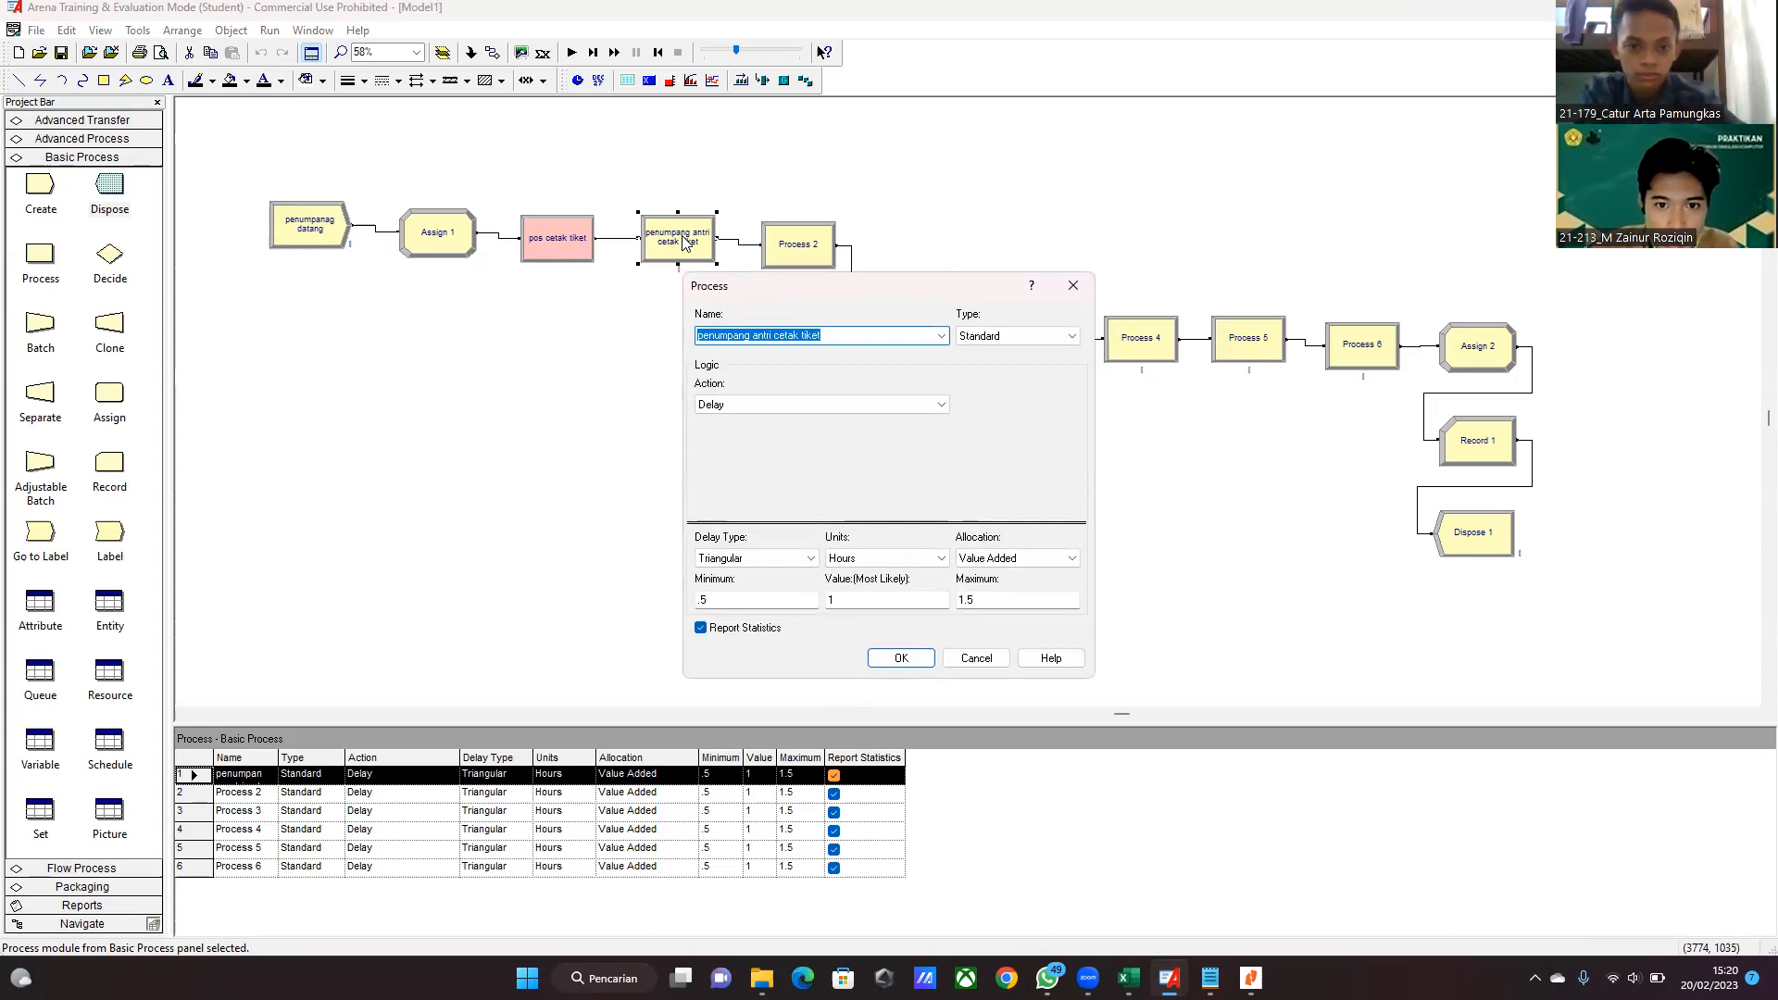
left_click(767, 558)
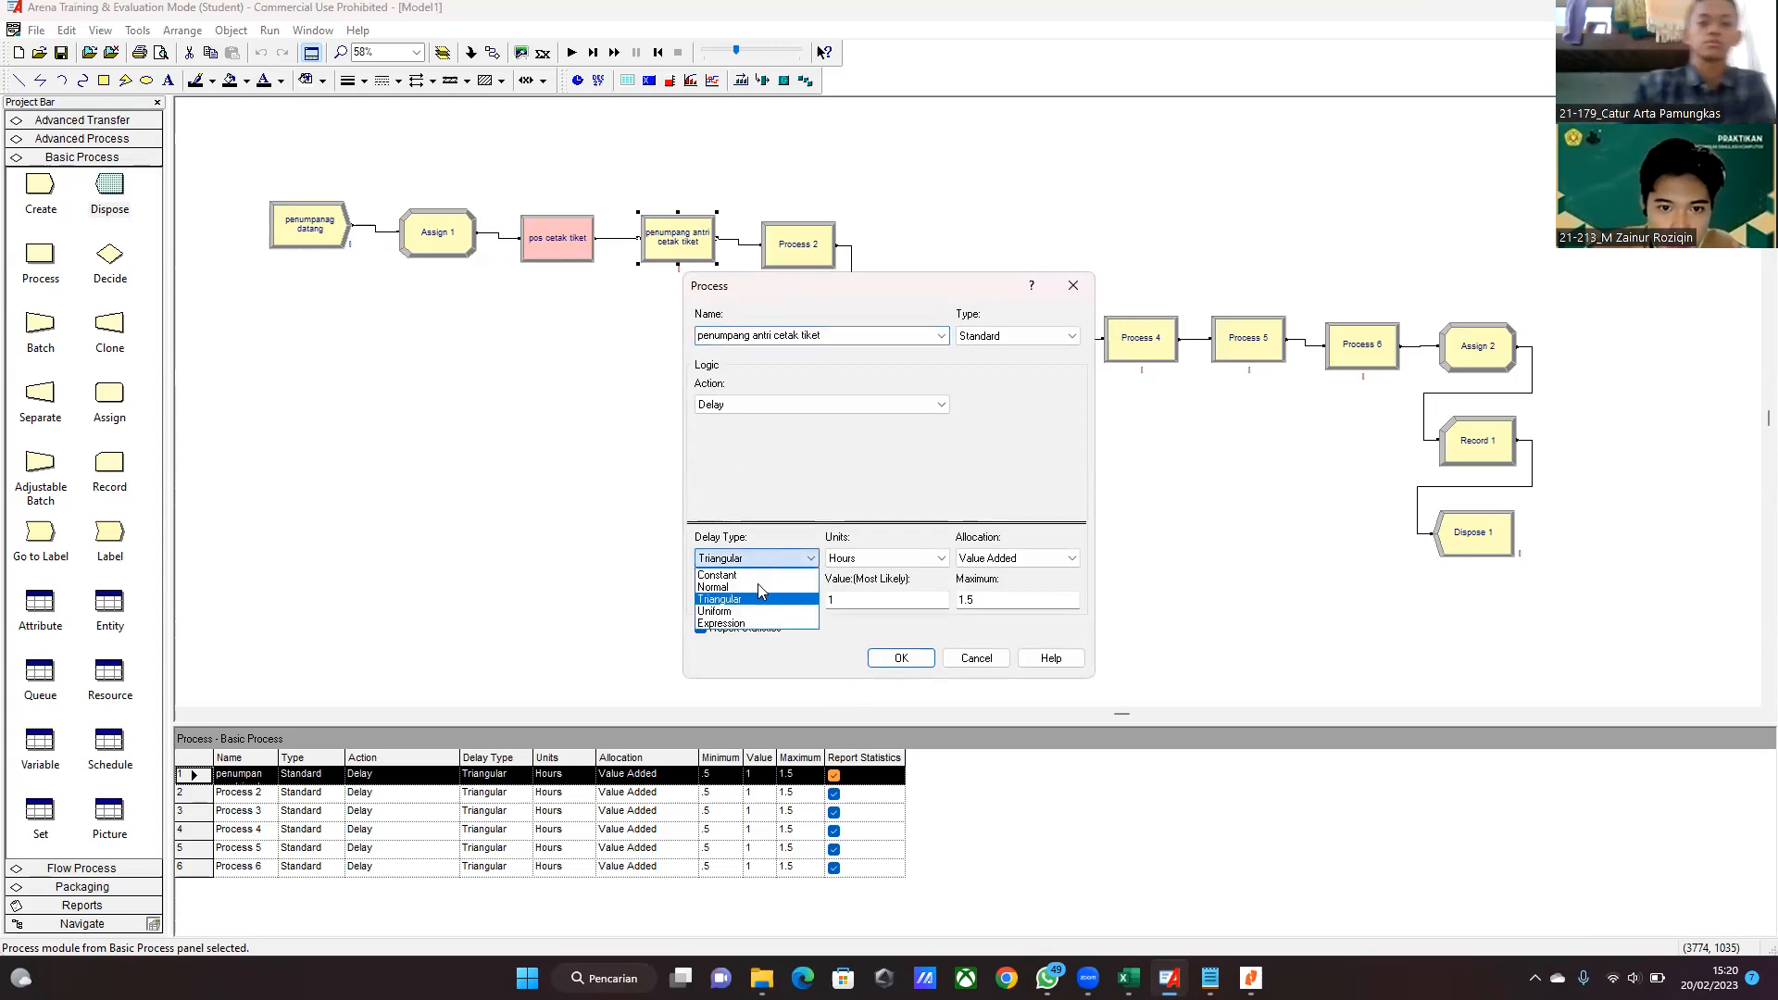
left_click(756, 632)
left_click(878, 559)
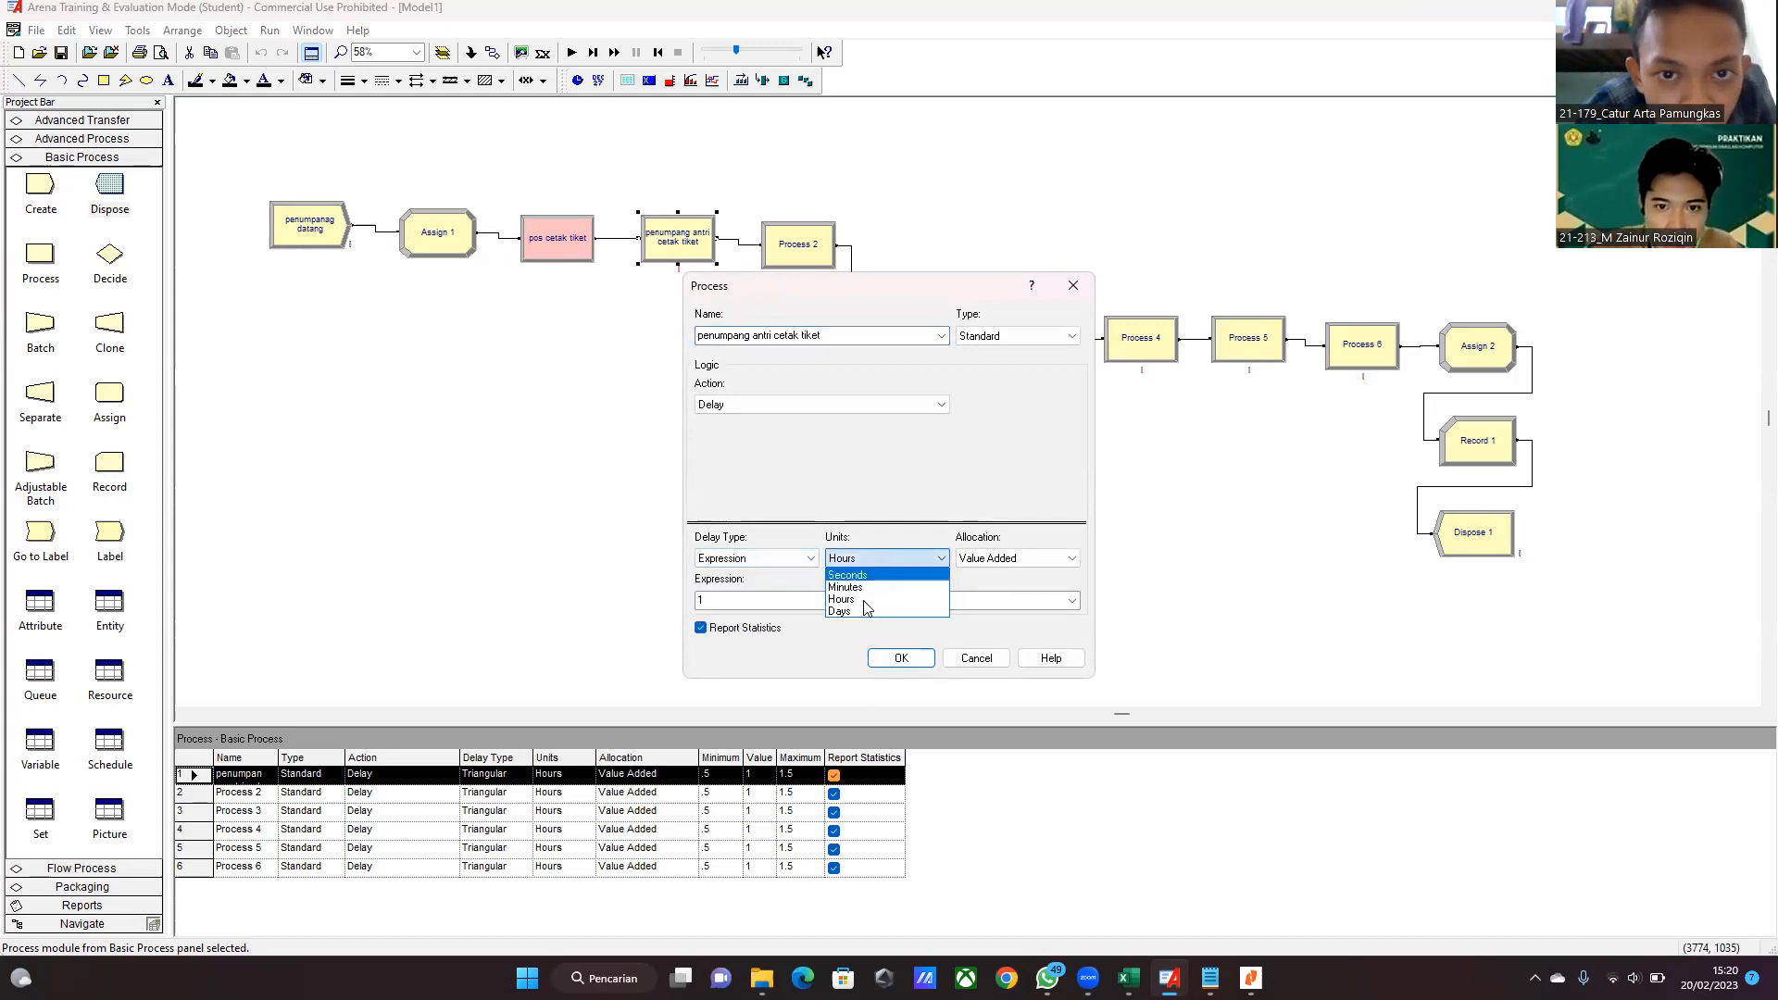
left_click(878, 589)
left_click(1017, 559)
left_click(1009, 575)
left_click(792, 600)
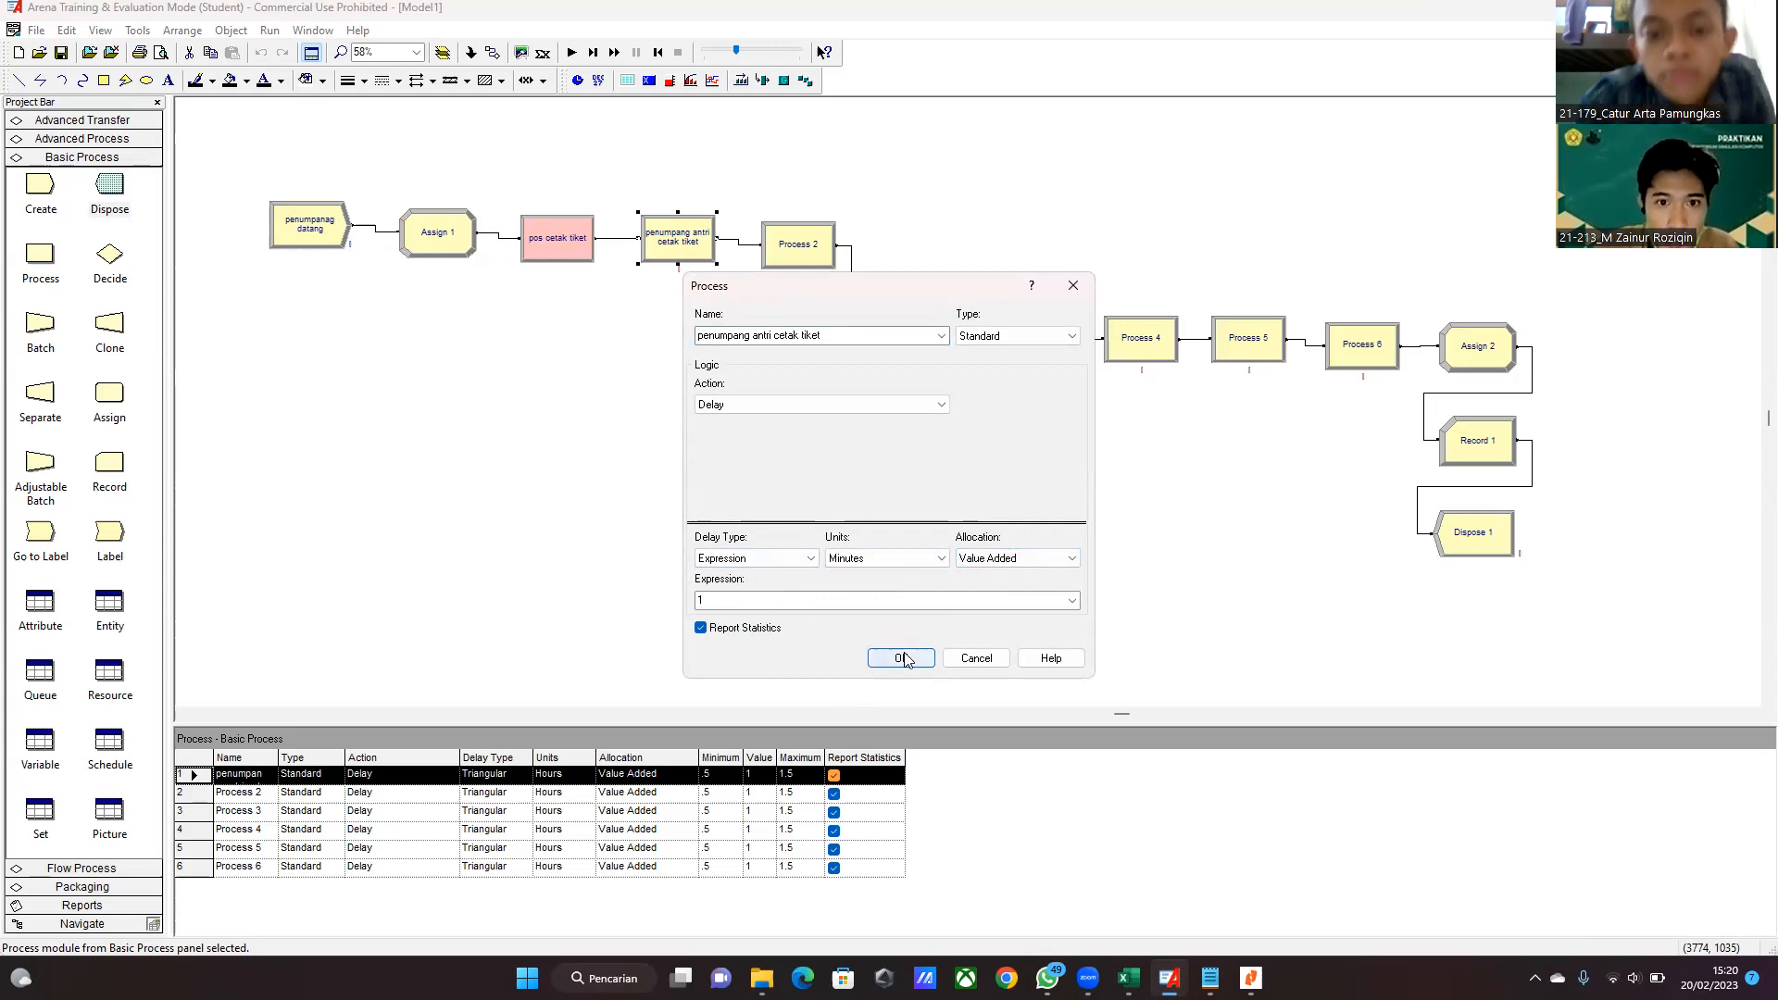
left_click(901, 659)
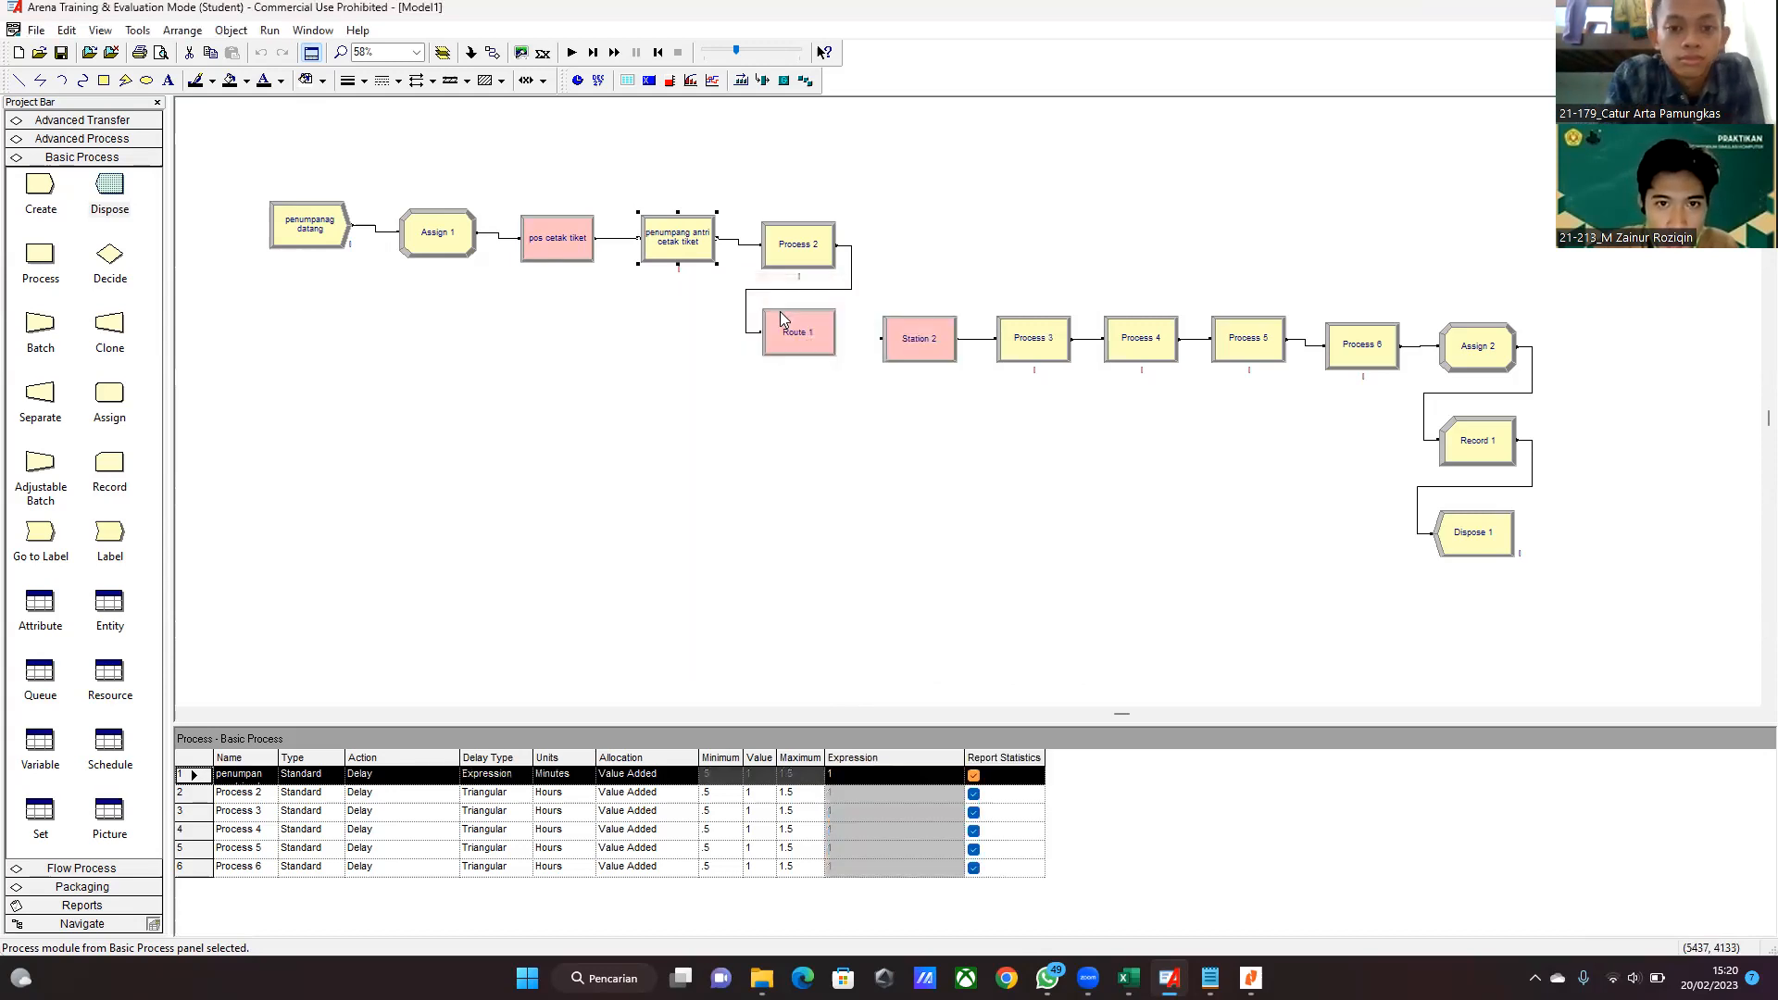
- Switch to Input Analyzer and start a new input document
left_click(144, 31)
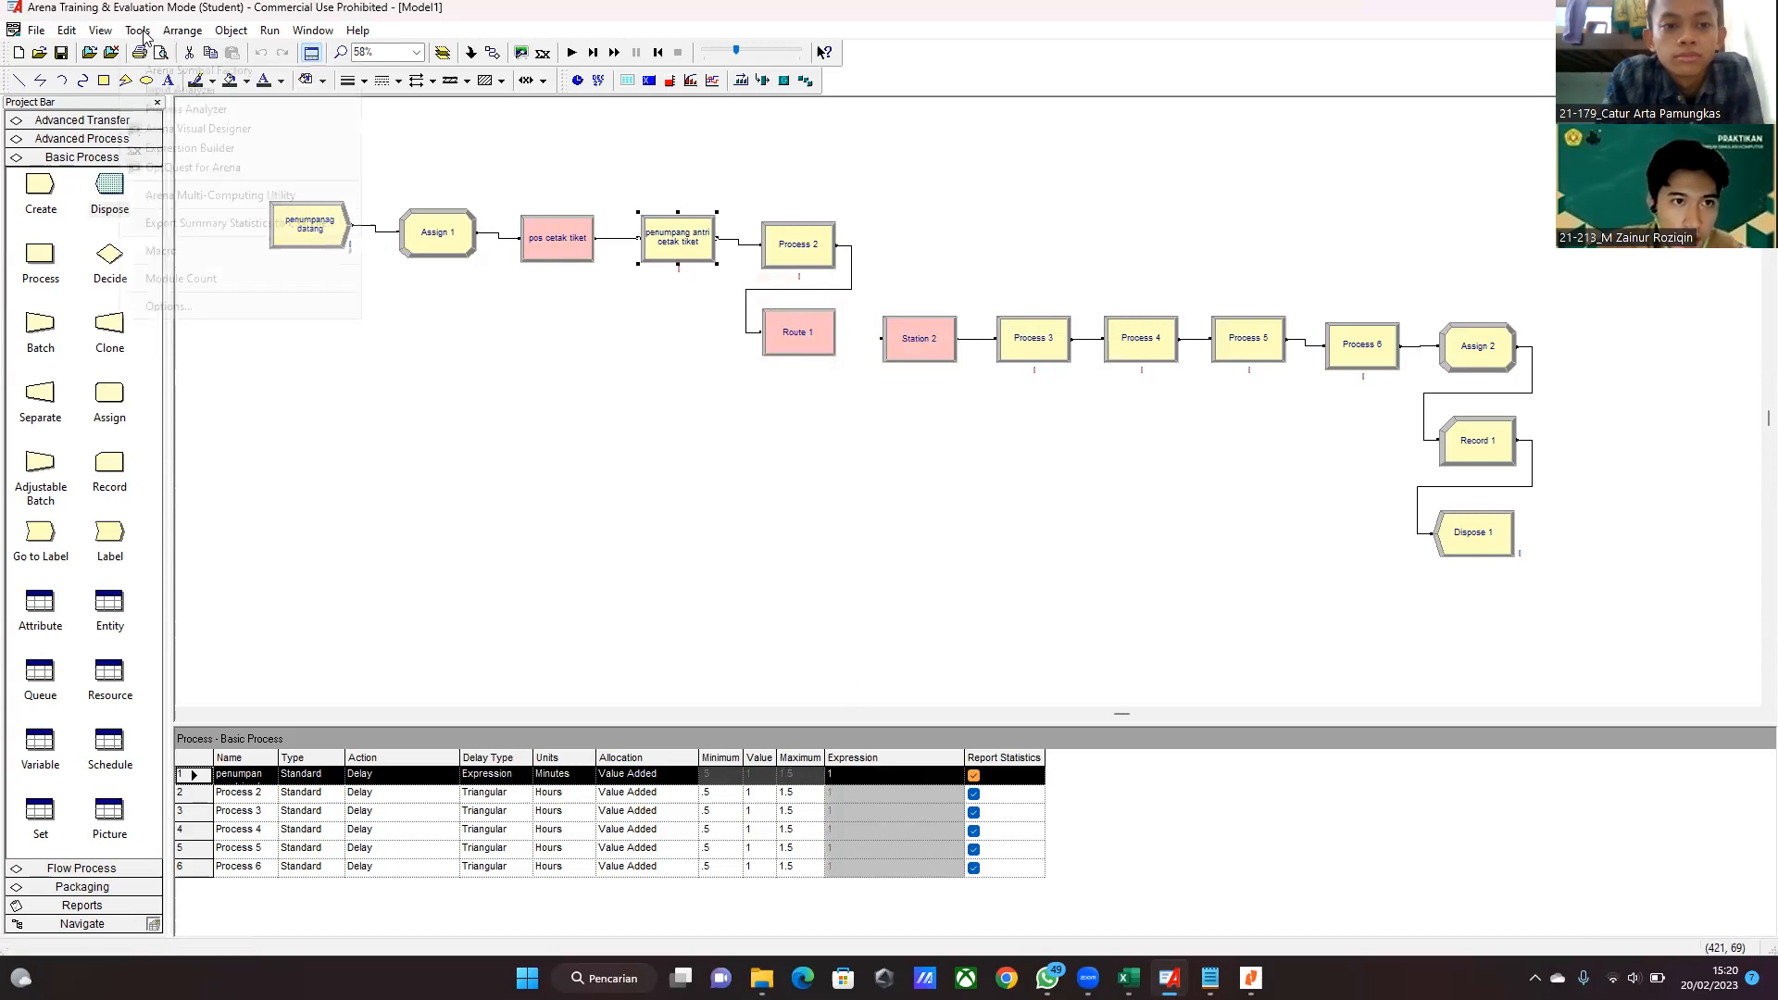
left_click(169, 92)
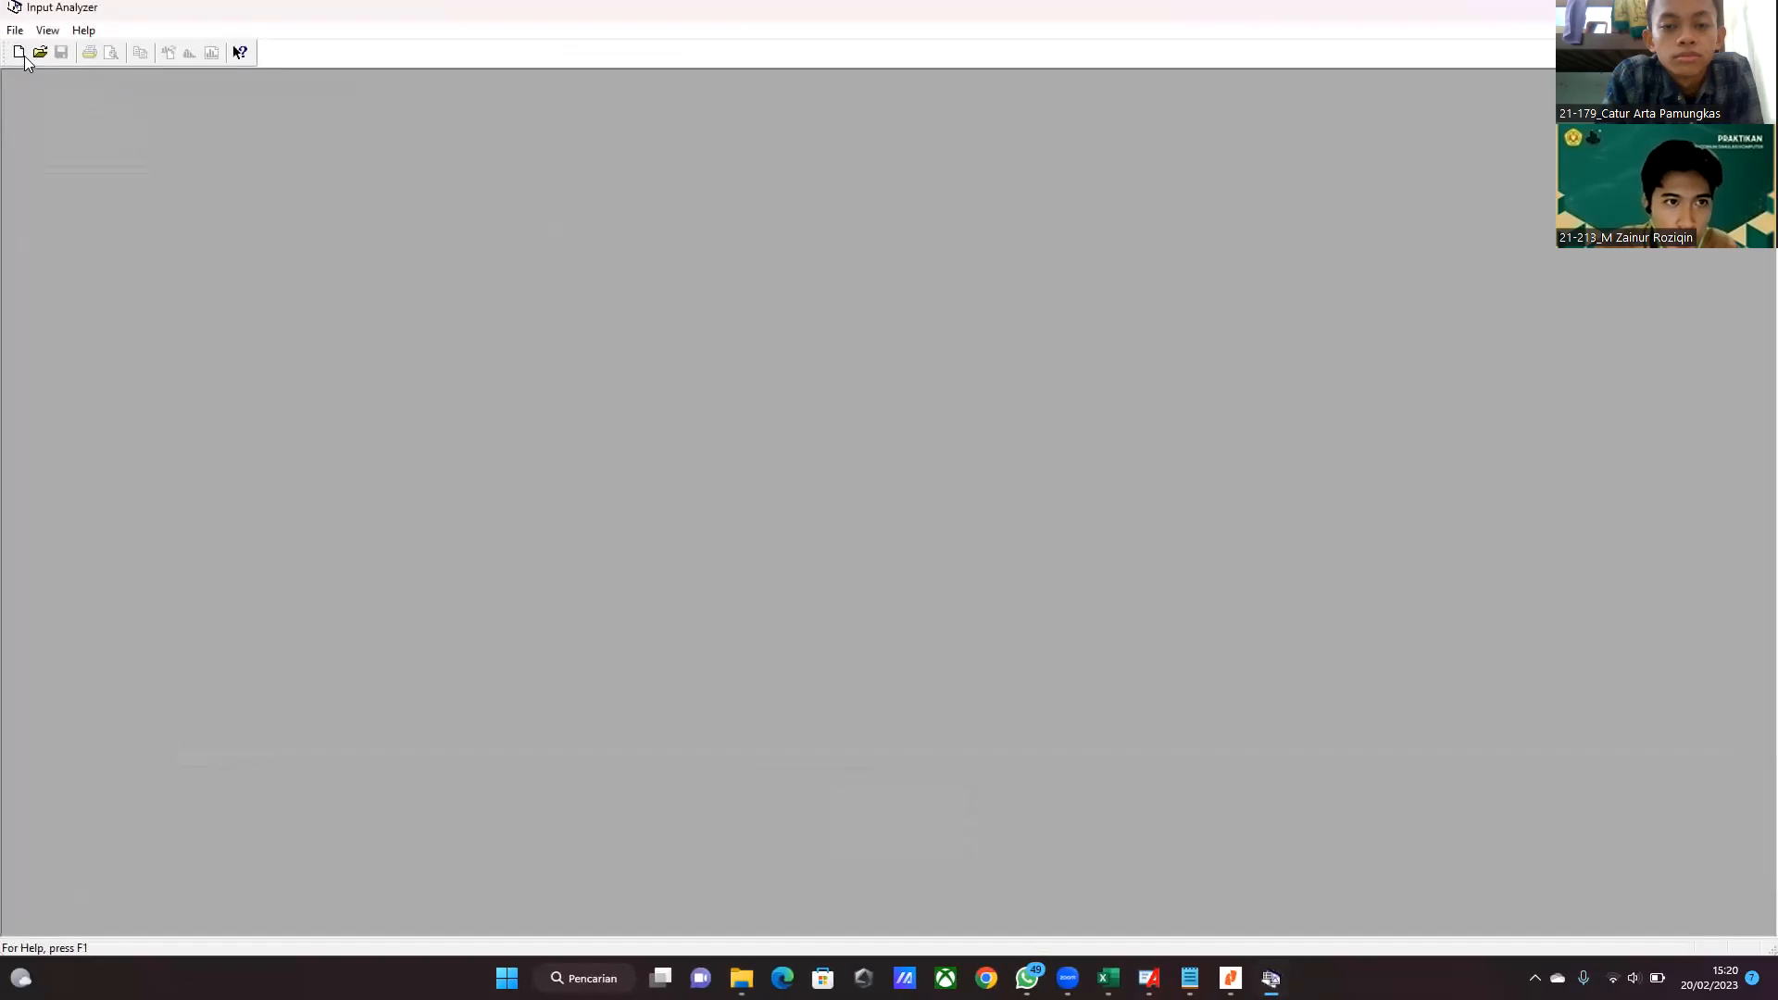
left_click(17, 31)
left_click(41, 51)
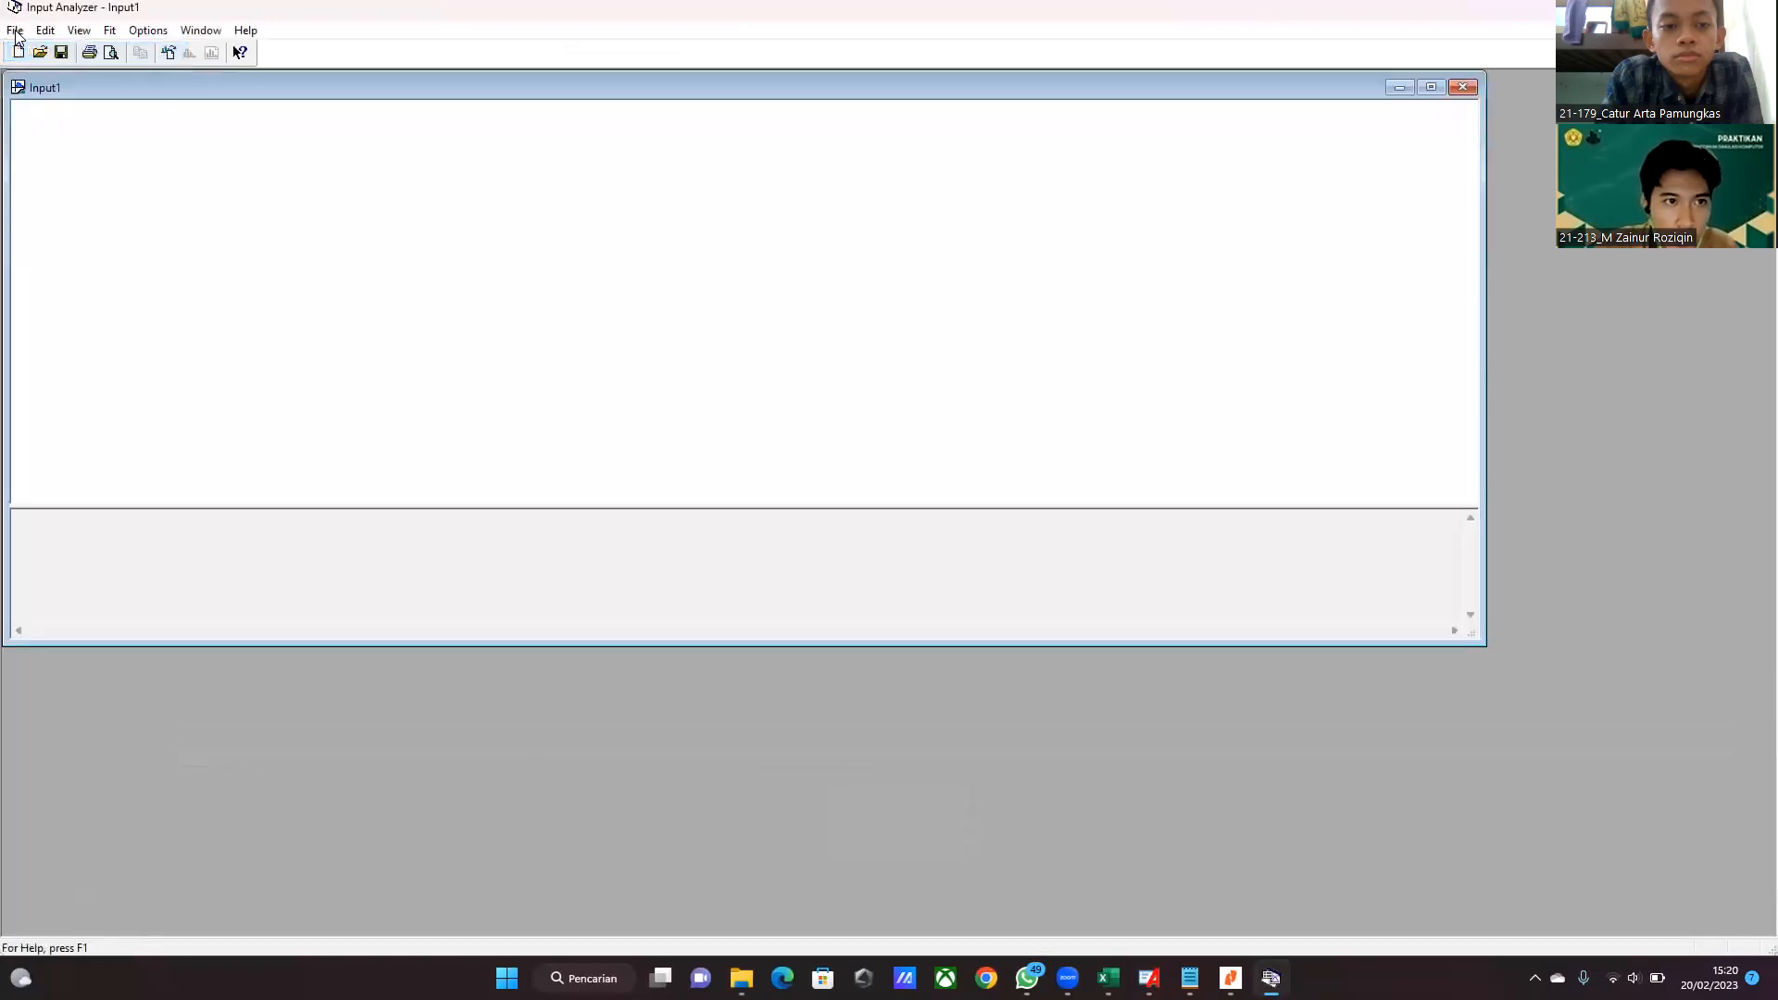
- Load the existing data file "1" from the Loket KAI Wonokromo folder into the new input document
left_click(16, 31)
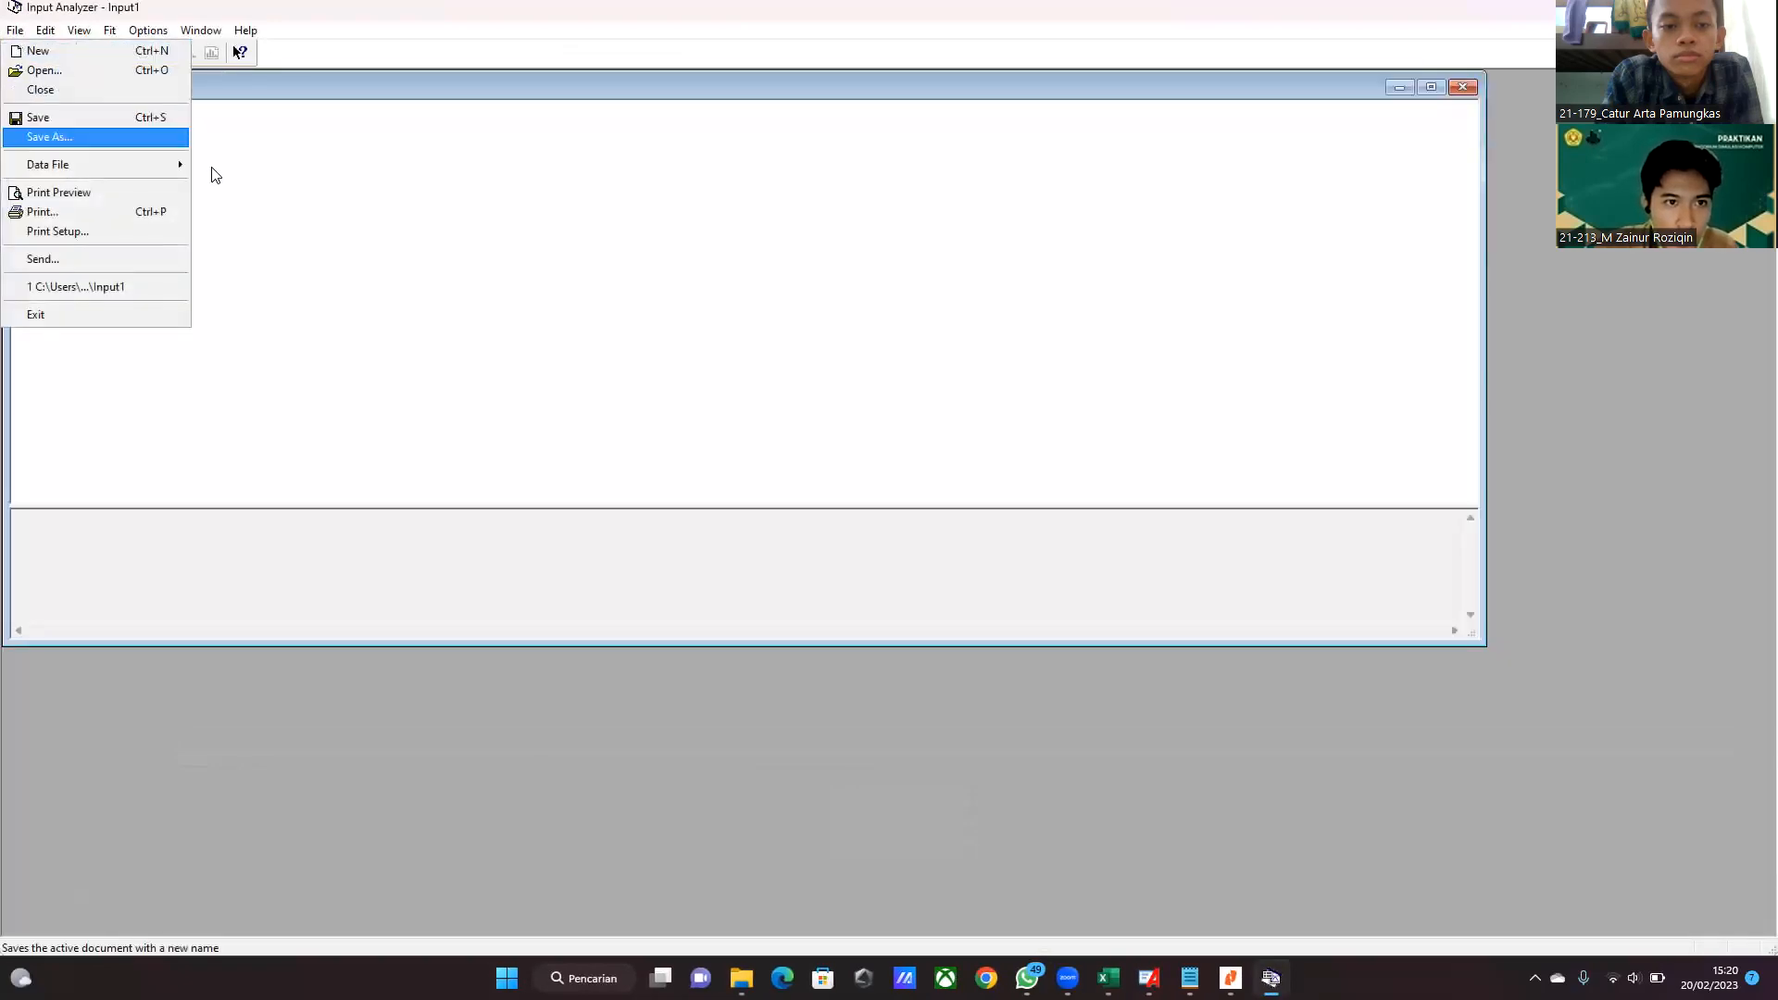
mouse_move(174, 166)
left_click(243, 165)
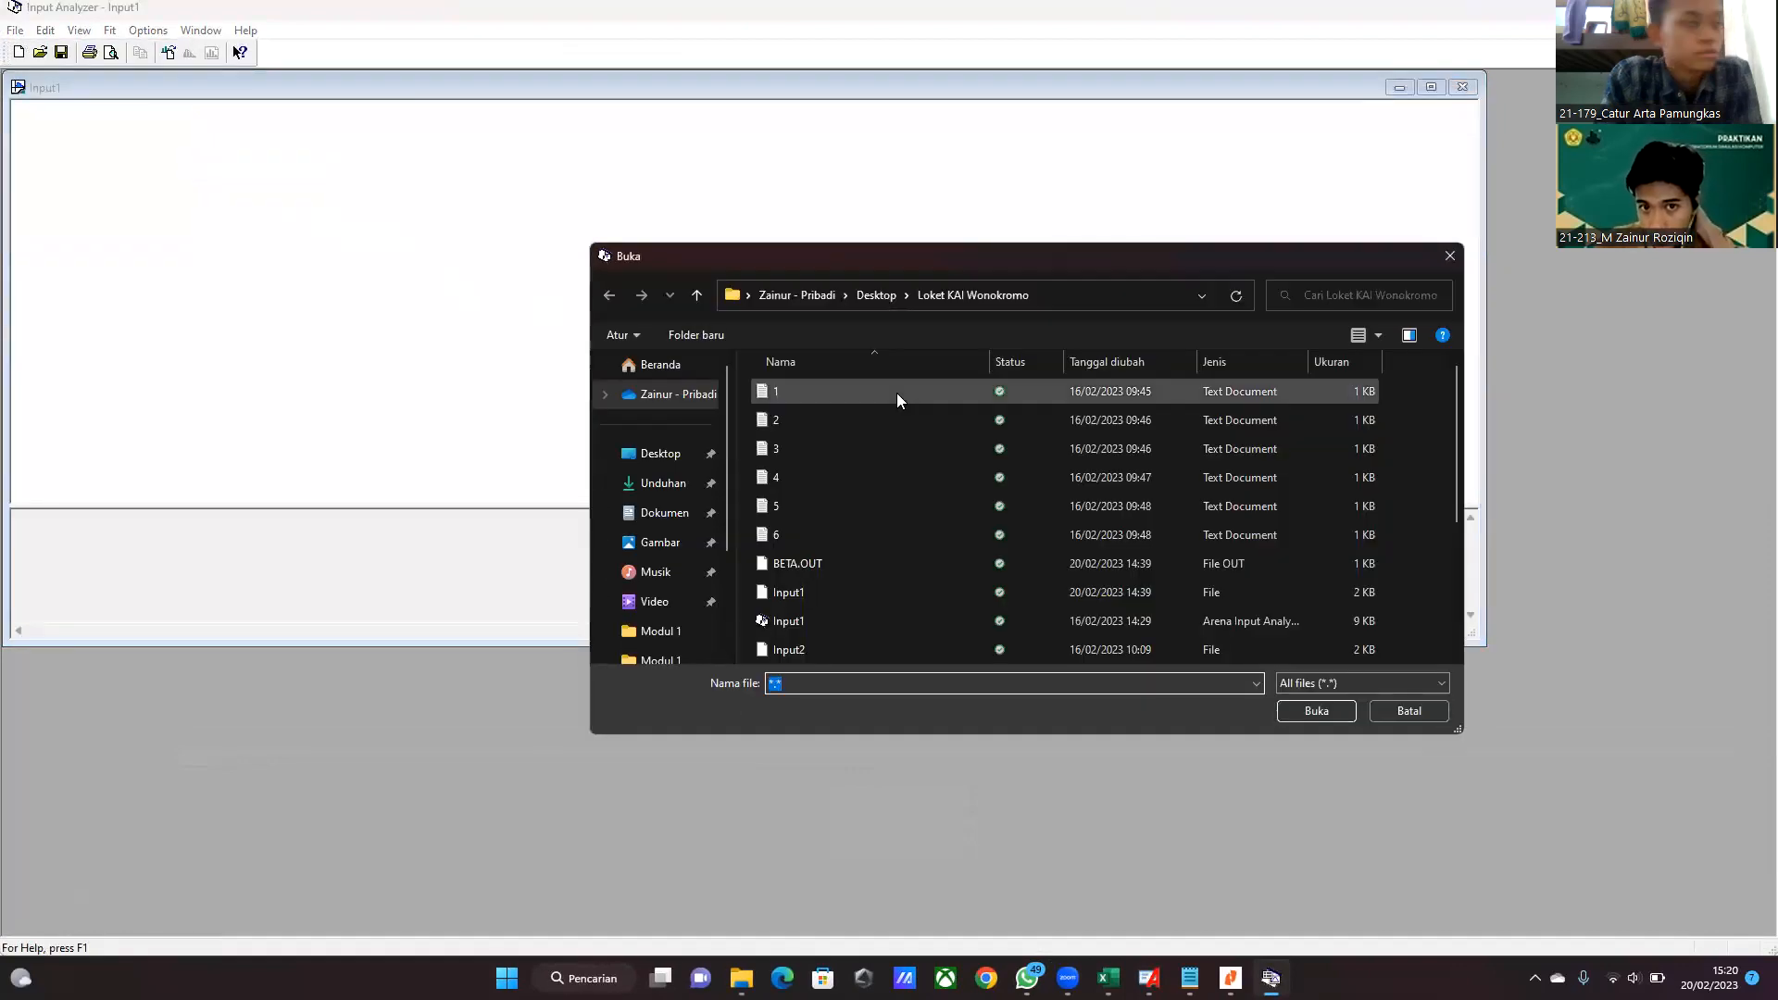
left_click(910, 403)
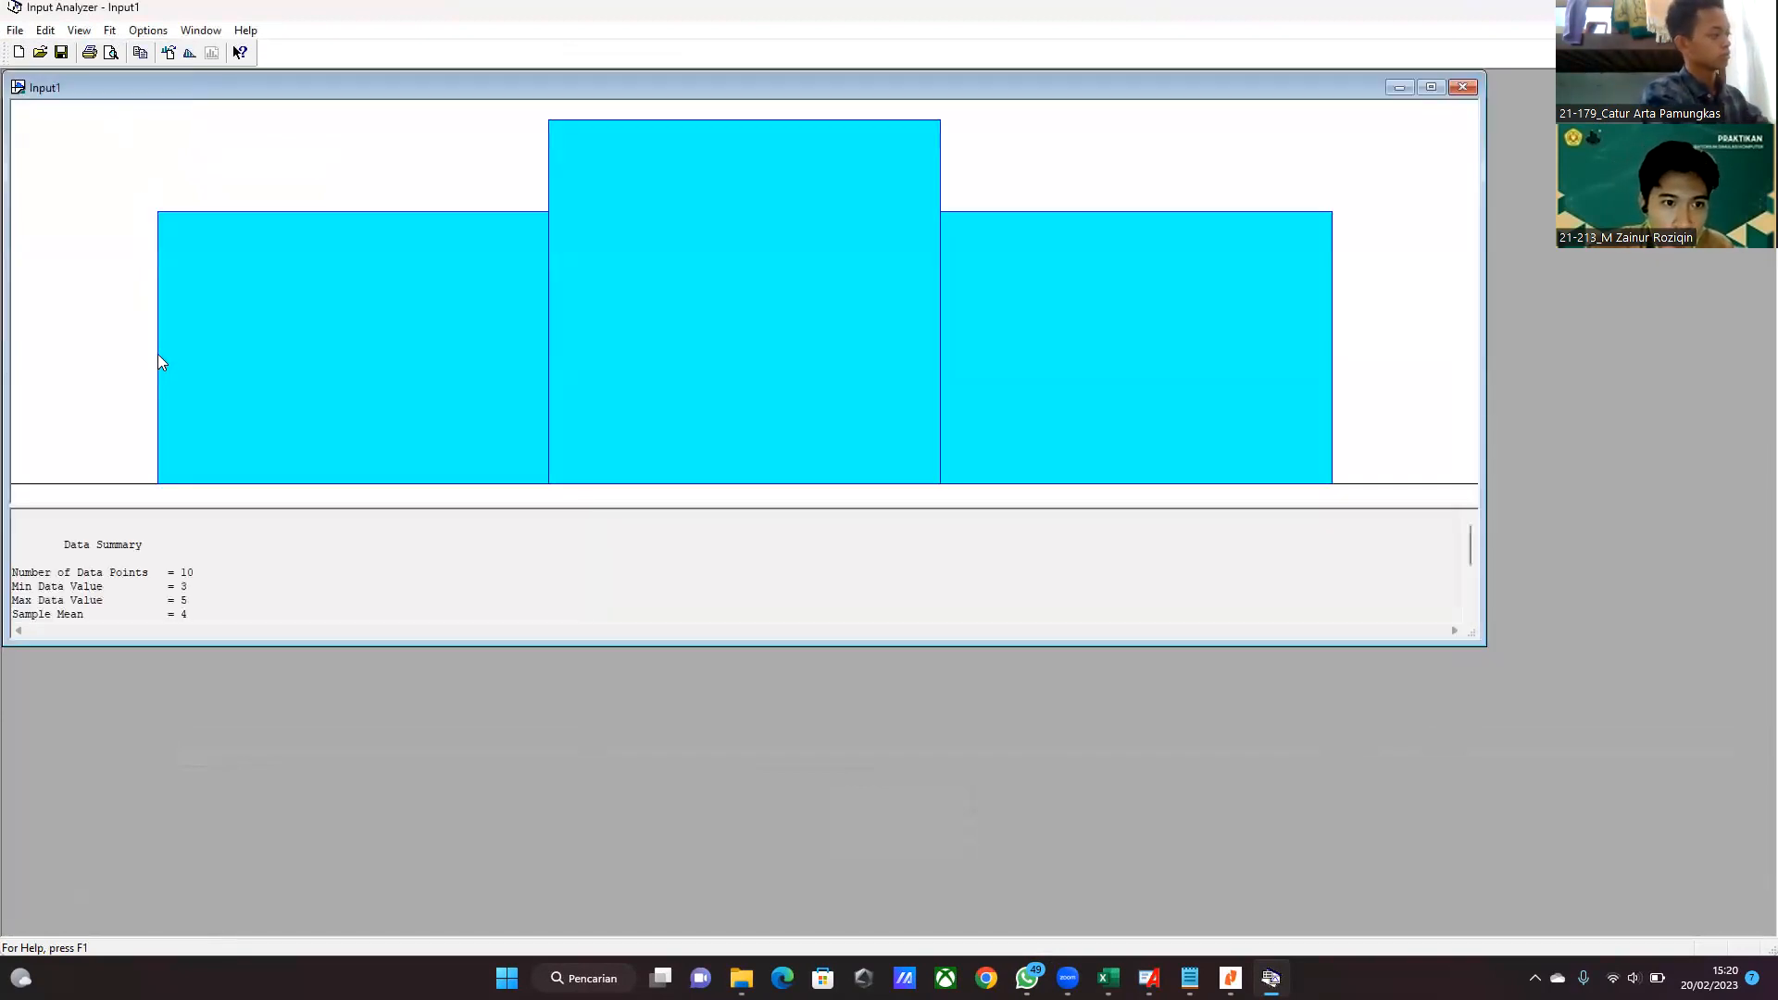
- Fit all distributions to the loaded data and copy the expression from the distribution summary
left_click(109, 31)
left_click(138, 292)
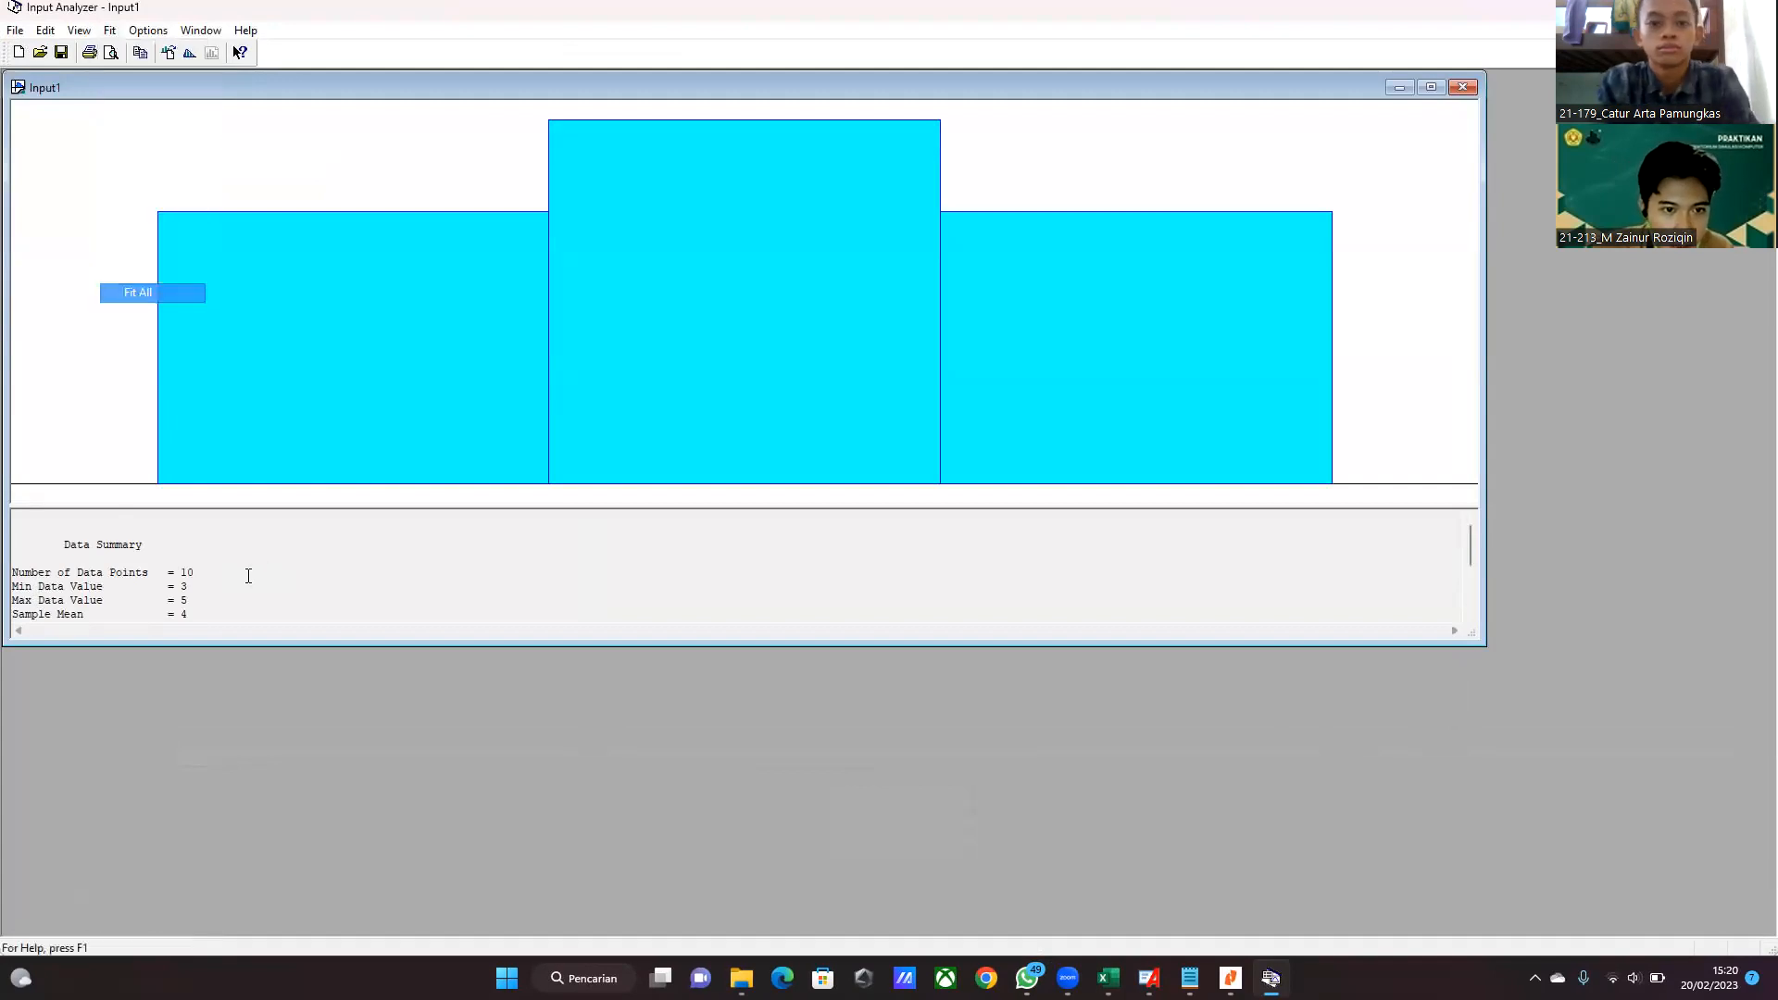
mouse_move(122, 576)
left_mouse_down()
mouse_move(287, 575)
mouse_move(139, 576)
left_mouse_up()
right_click(145, 578)
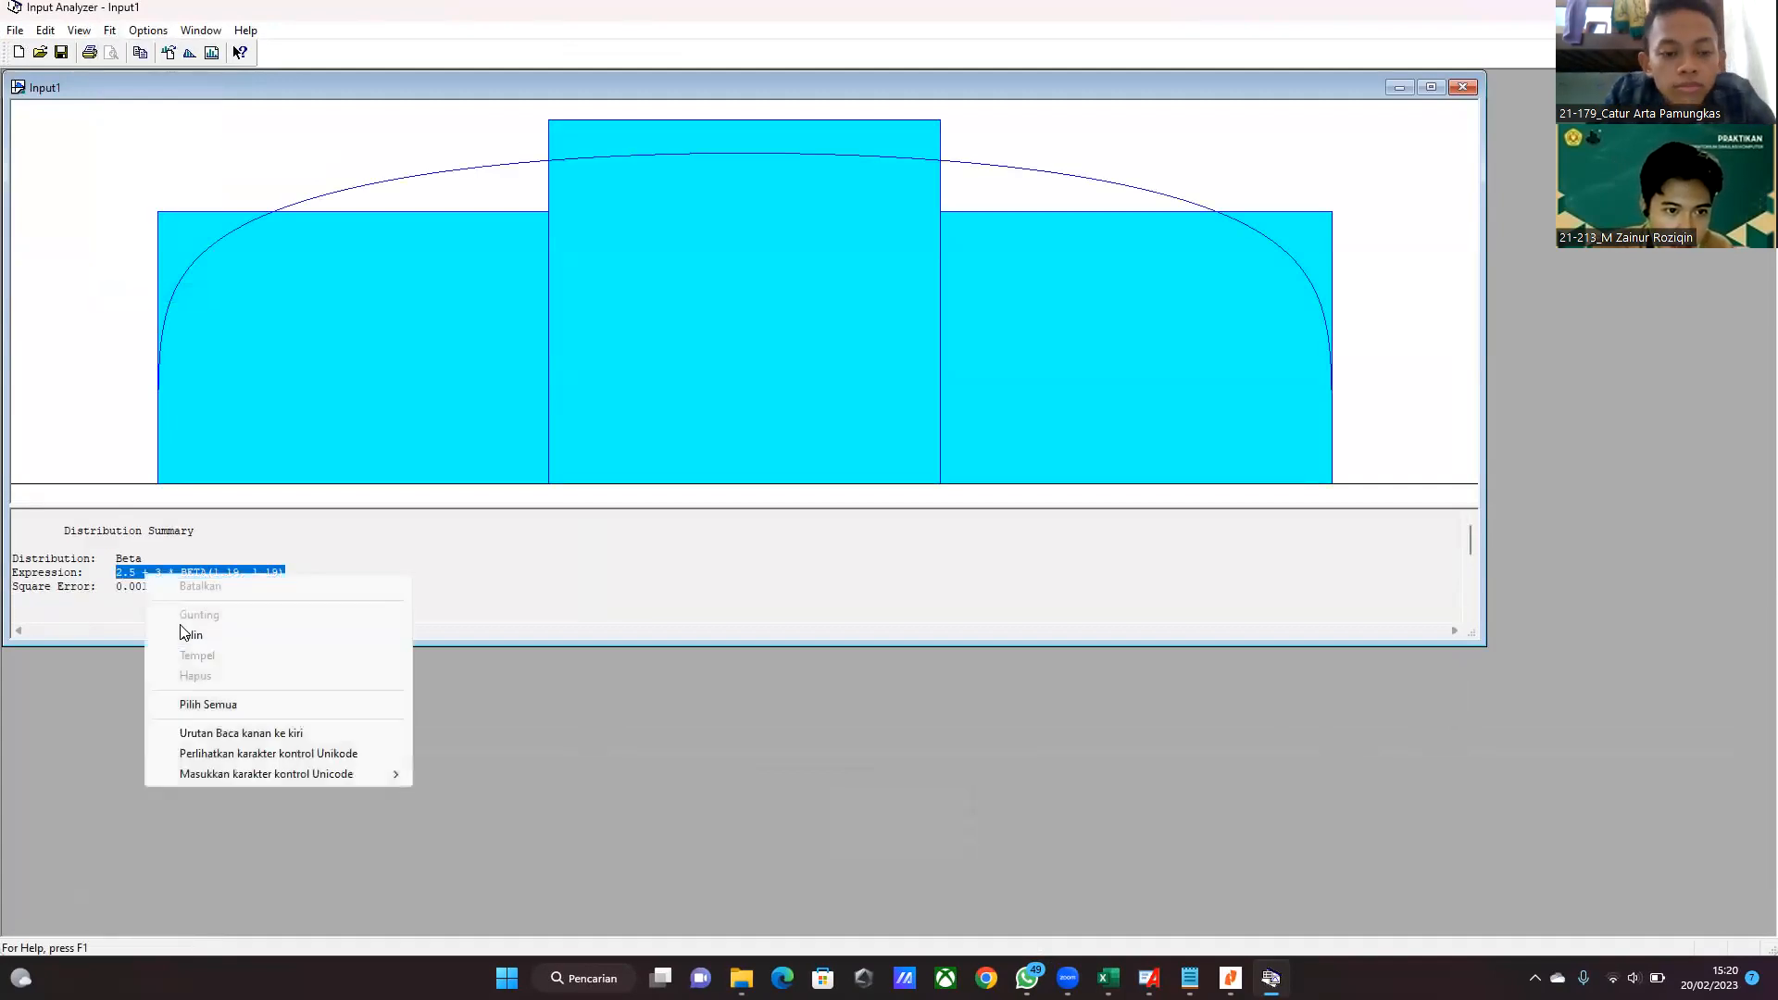
left_click(371, 637)
- Back in Arena, set the "penumpang antri cetak tiket" process's delay expression to the copied 2.5 + 3 * BETA(1.19, 1.19)
left_click(1150, 977)
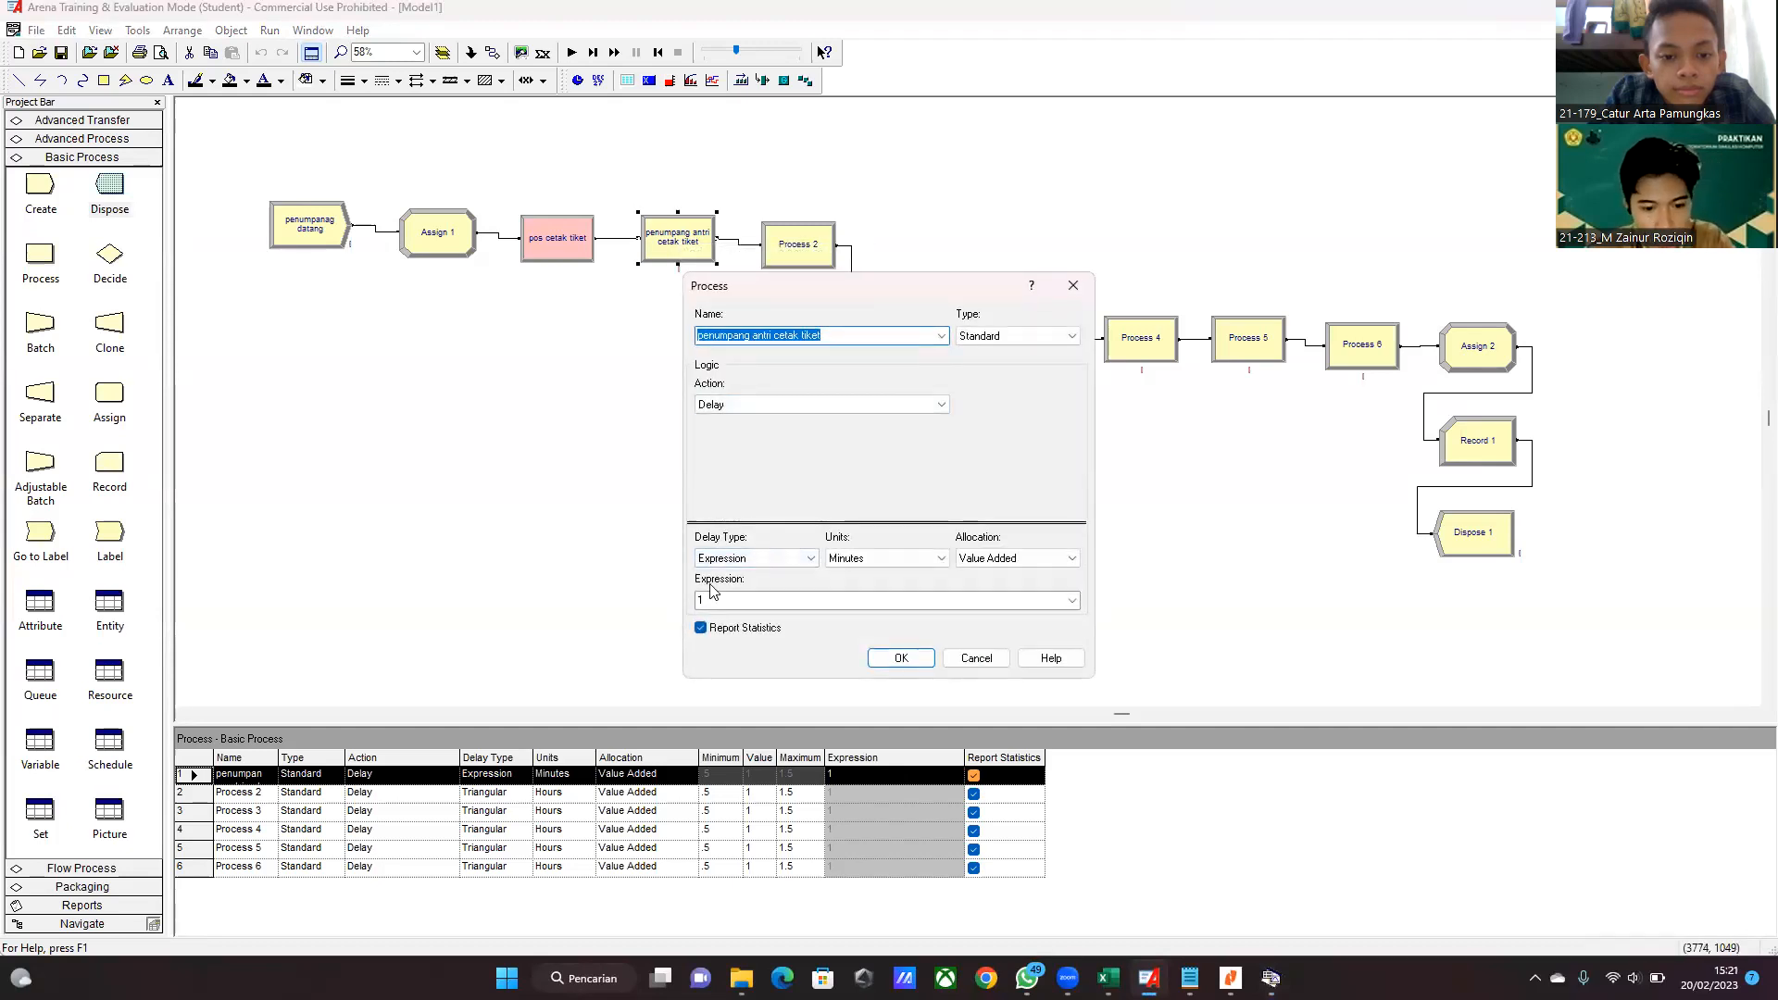
double_click(711, 598)
key("ctrl+v")
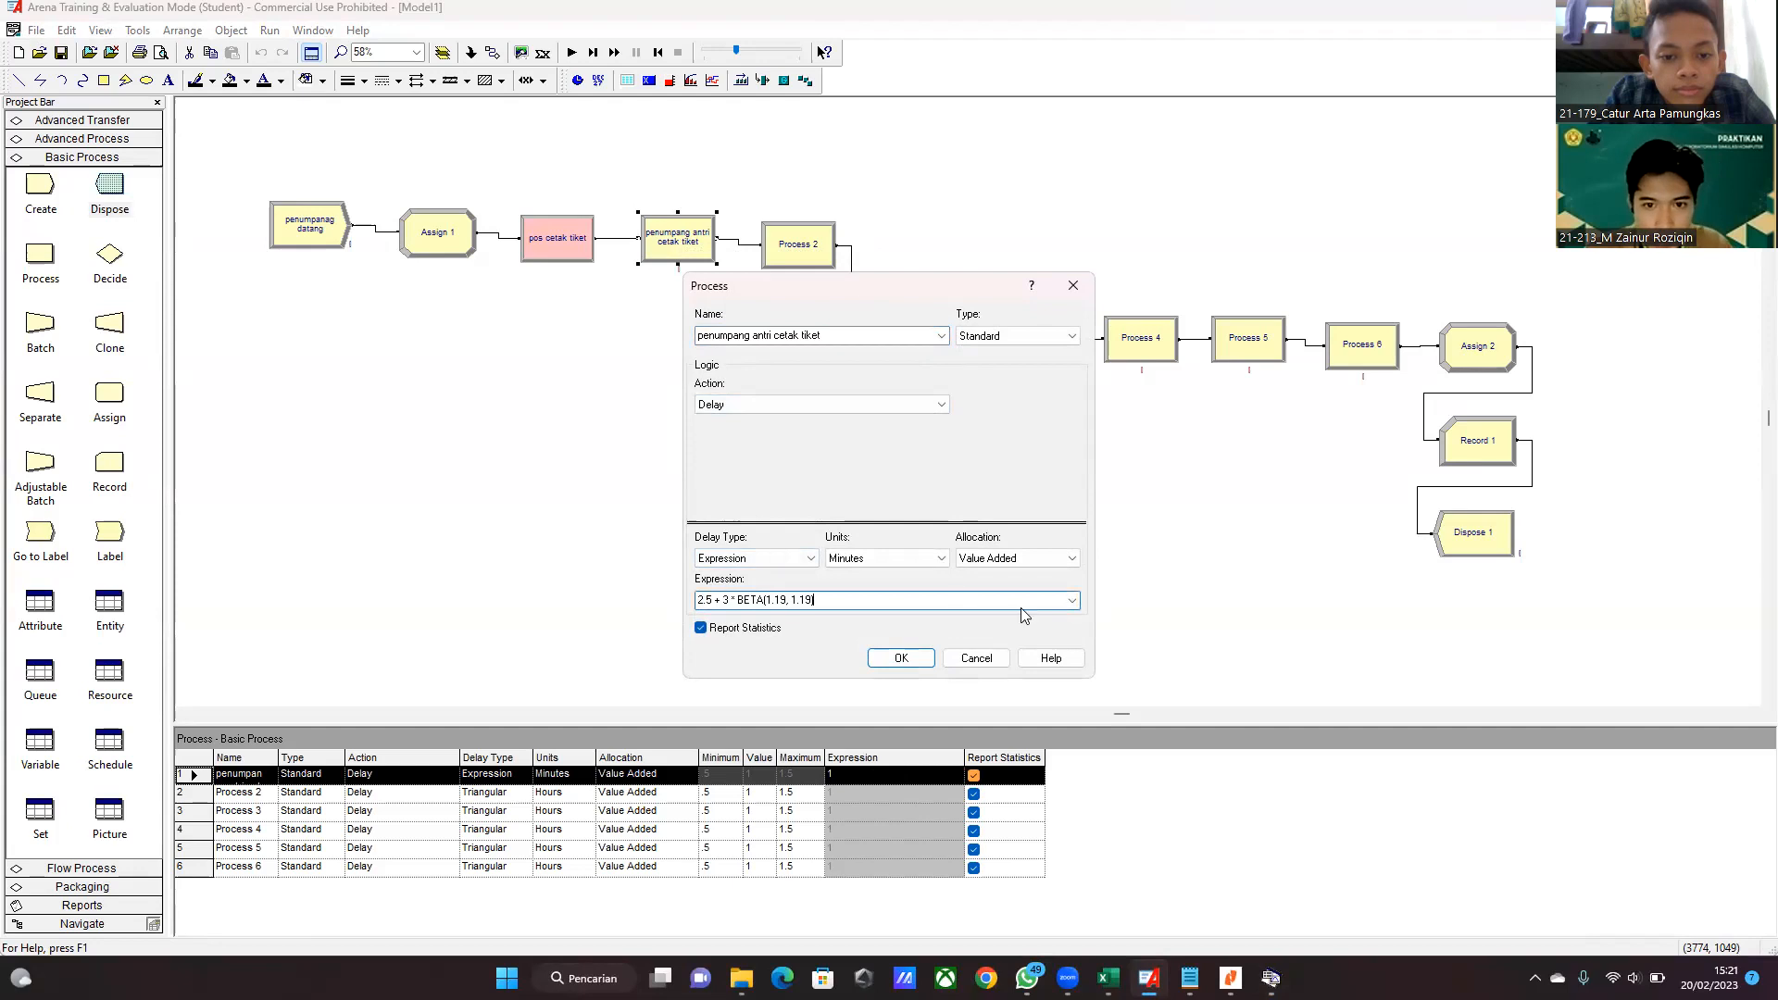
left_click(902, 658)
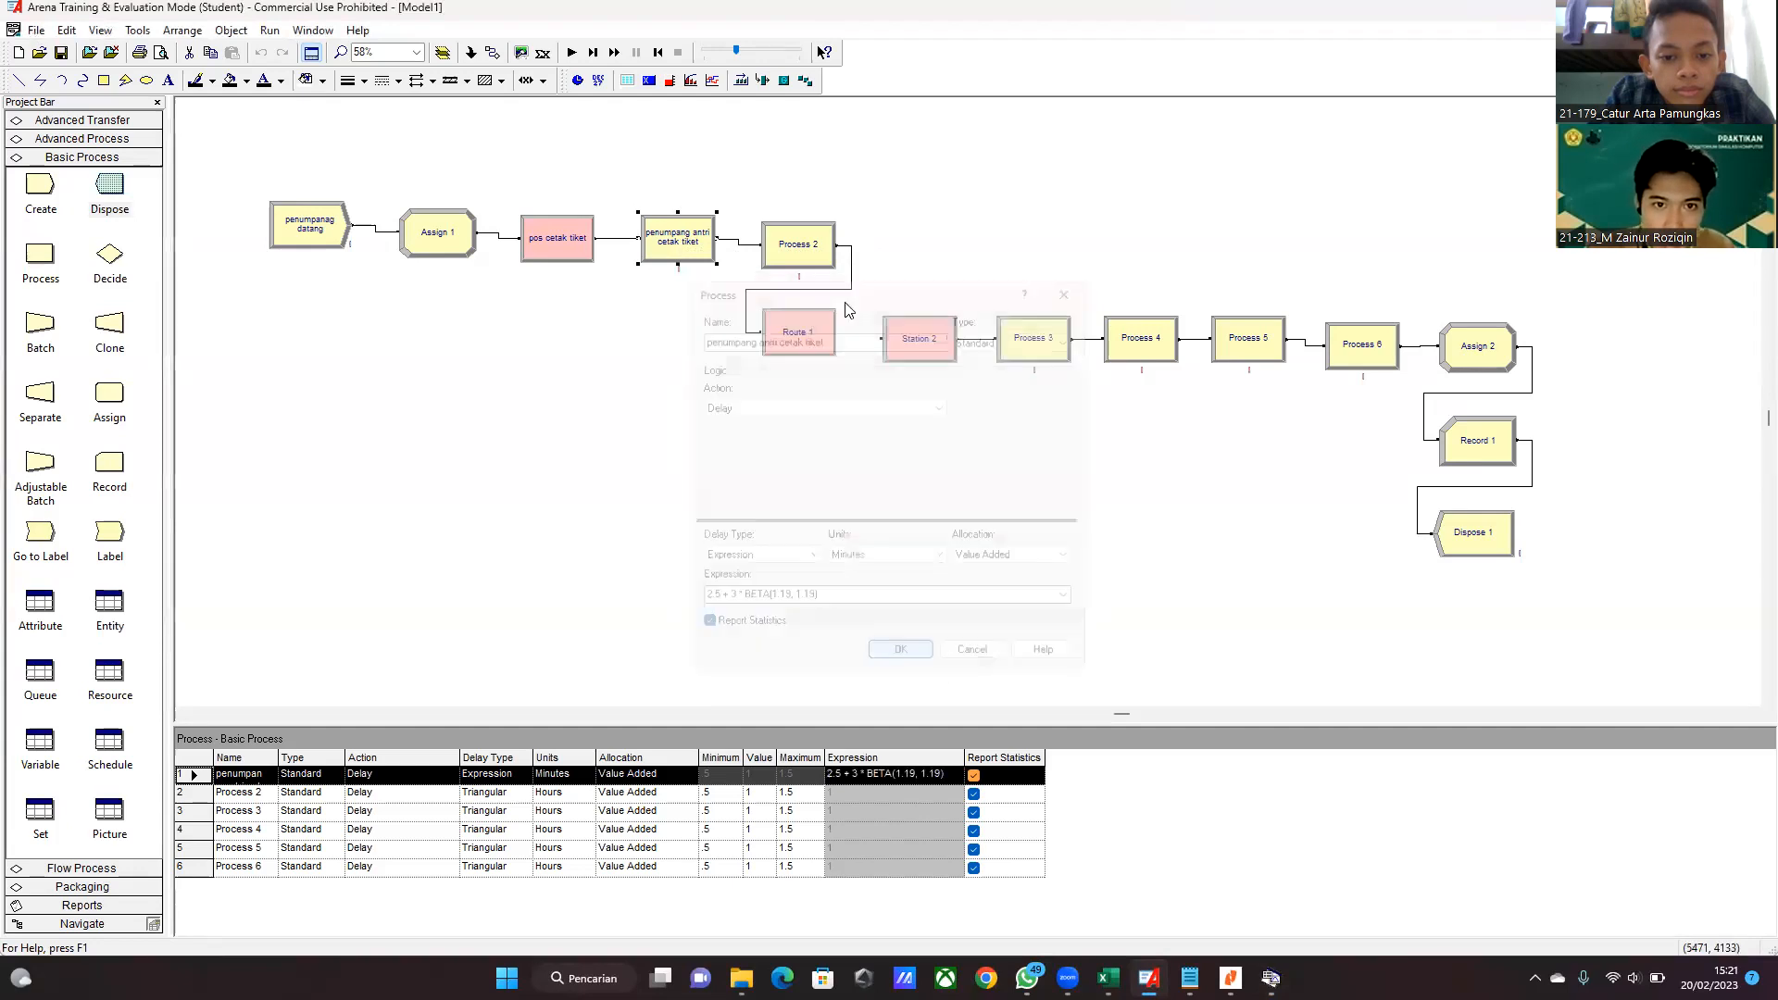
- Rename the Process 2 module as "penumpang cetak tiket"
double_click(798, 246)
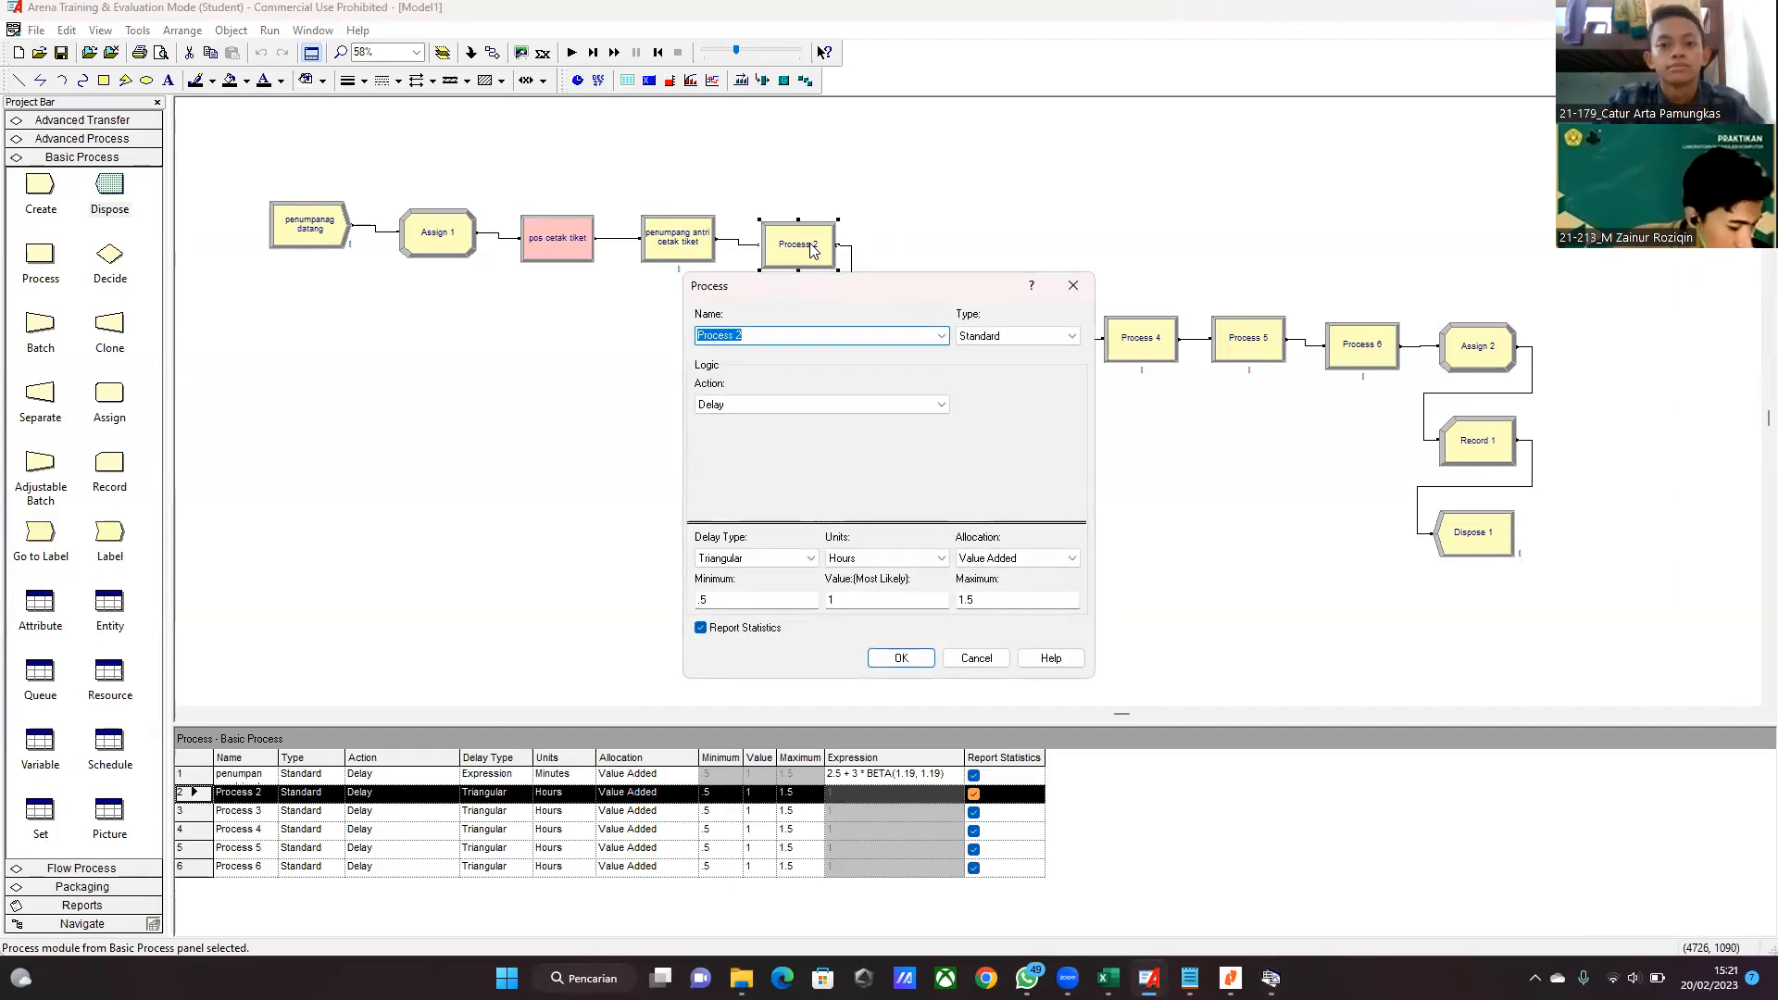
left_click(1074, 286)
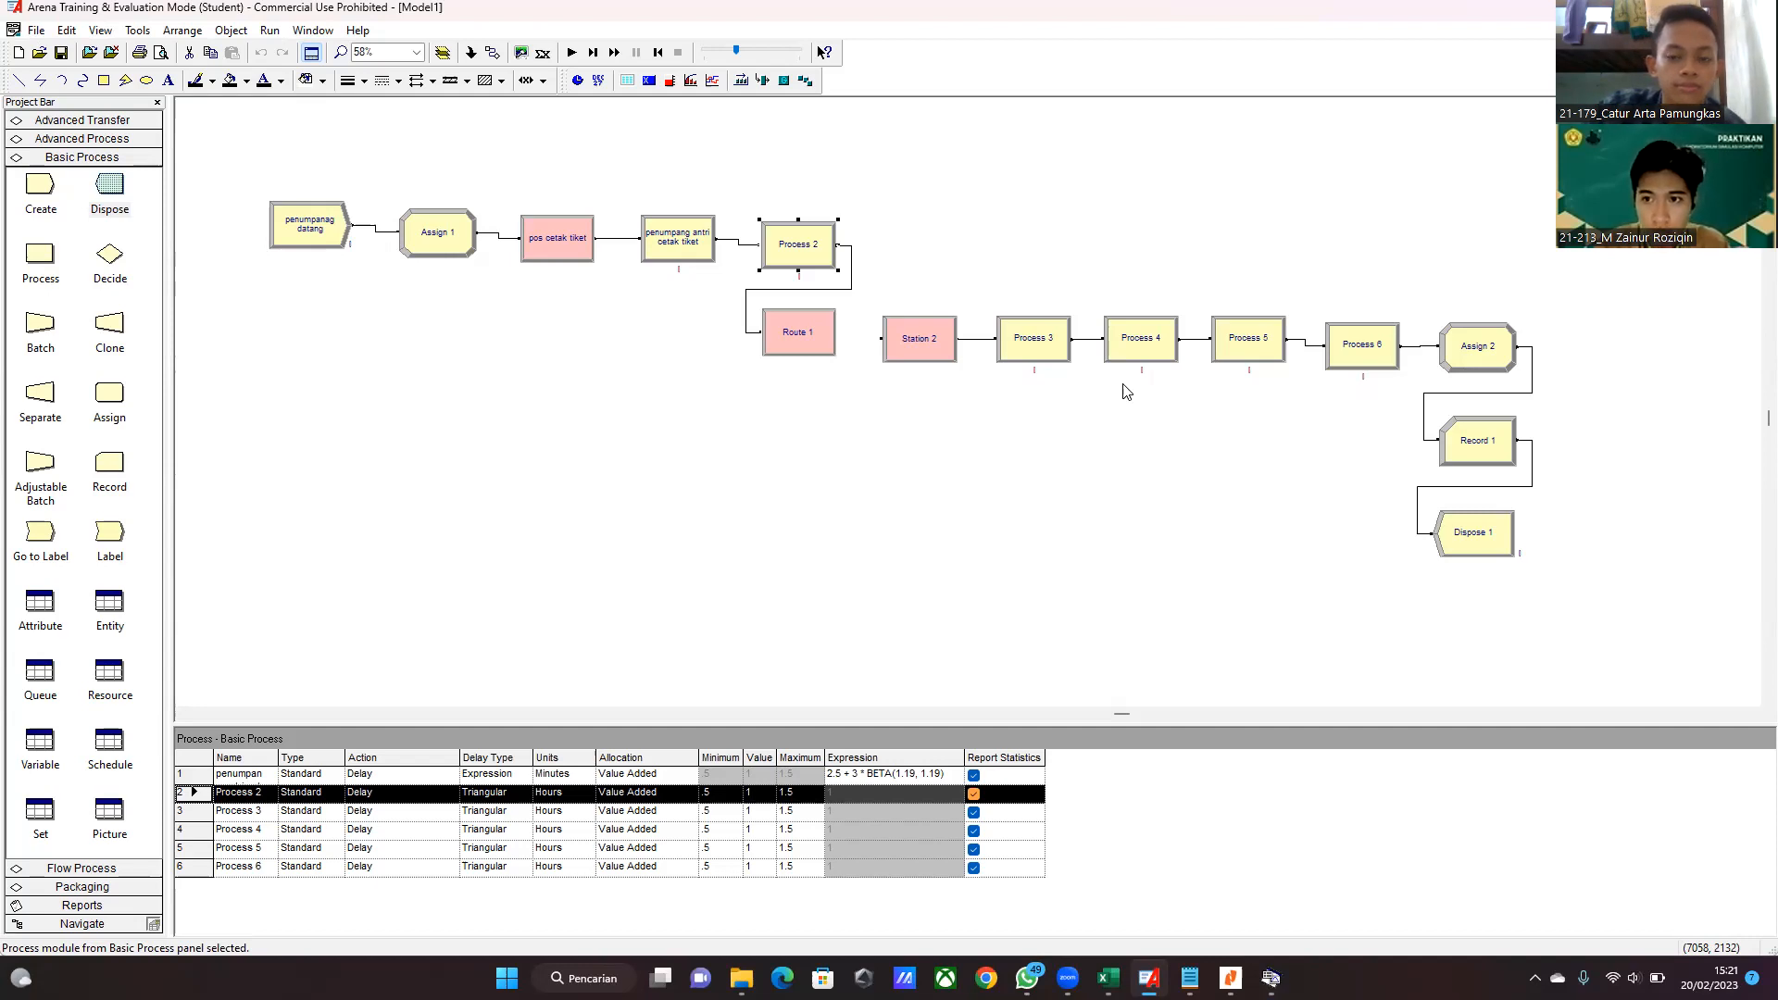
double_click(802, 248)
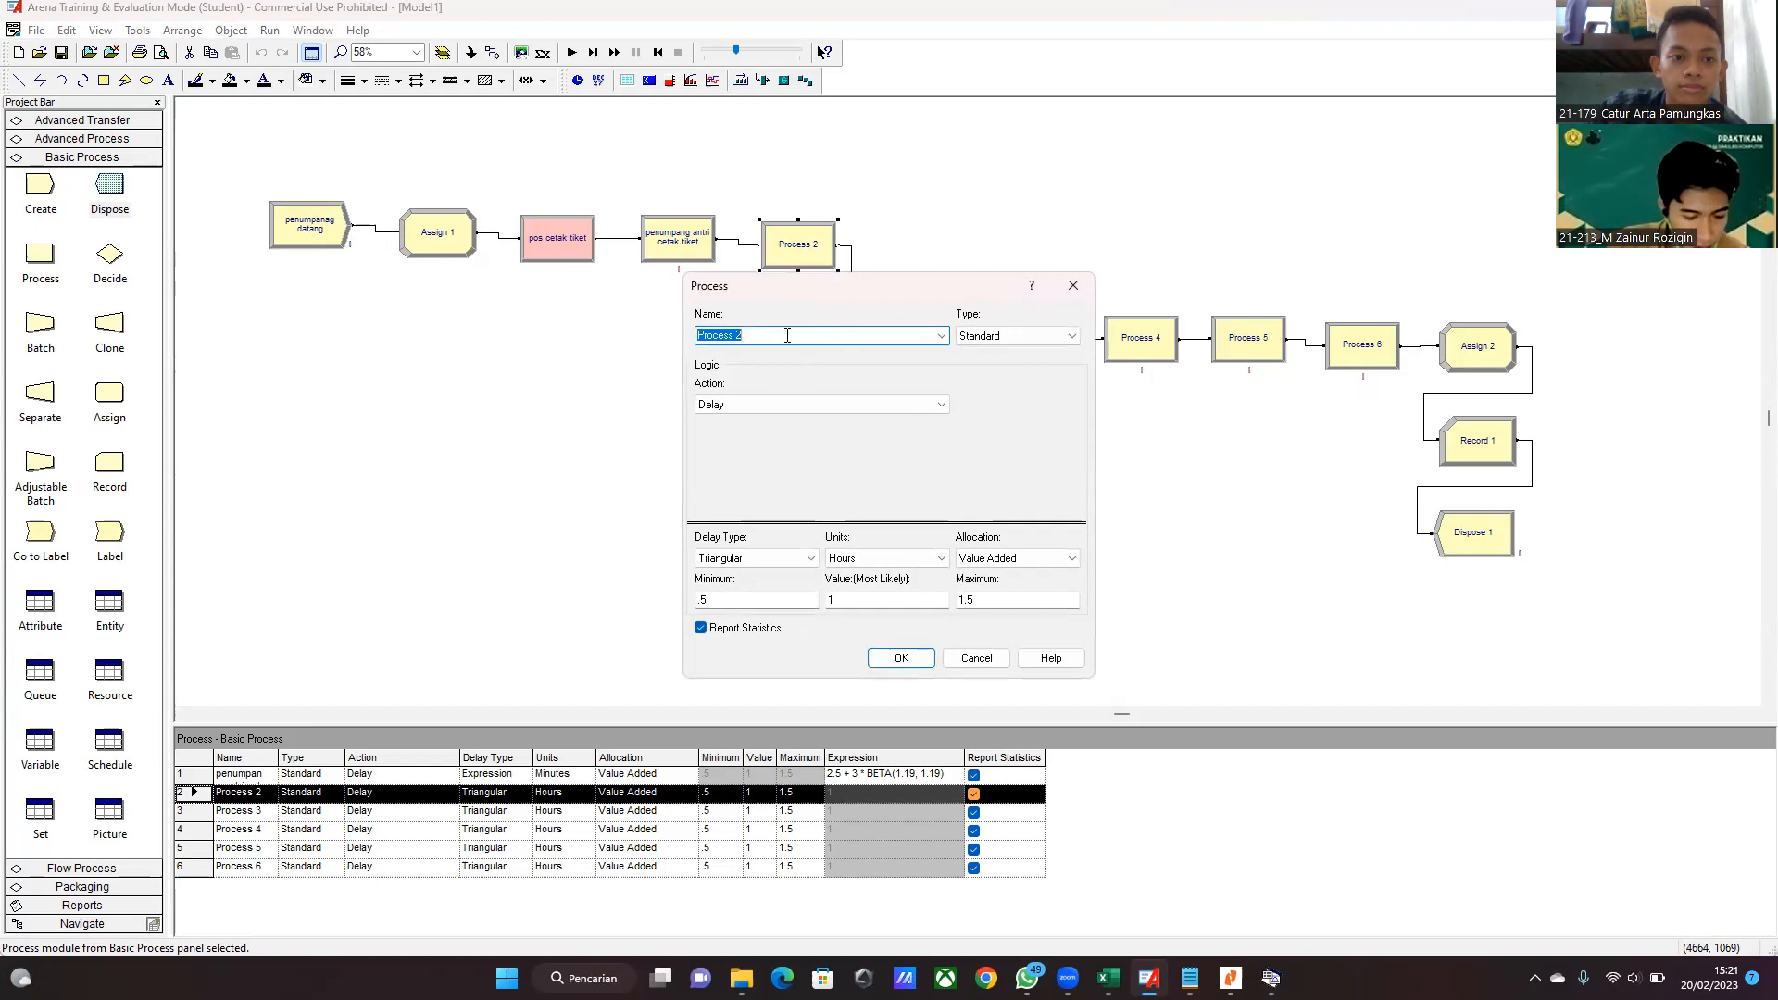
type("penumpang cetak tiket")
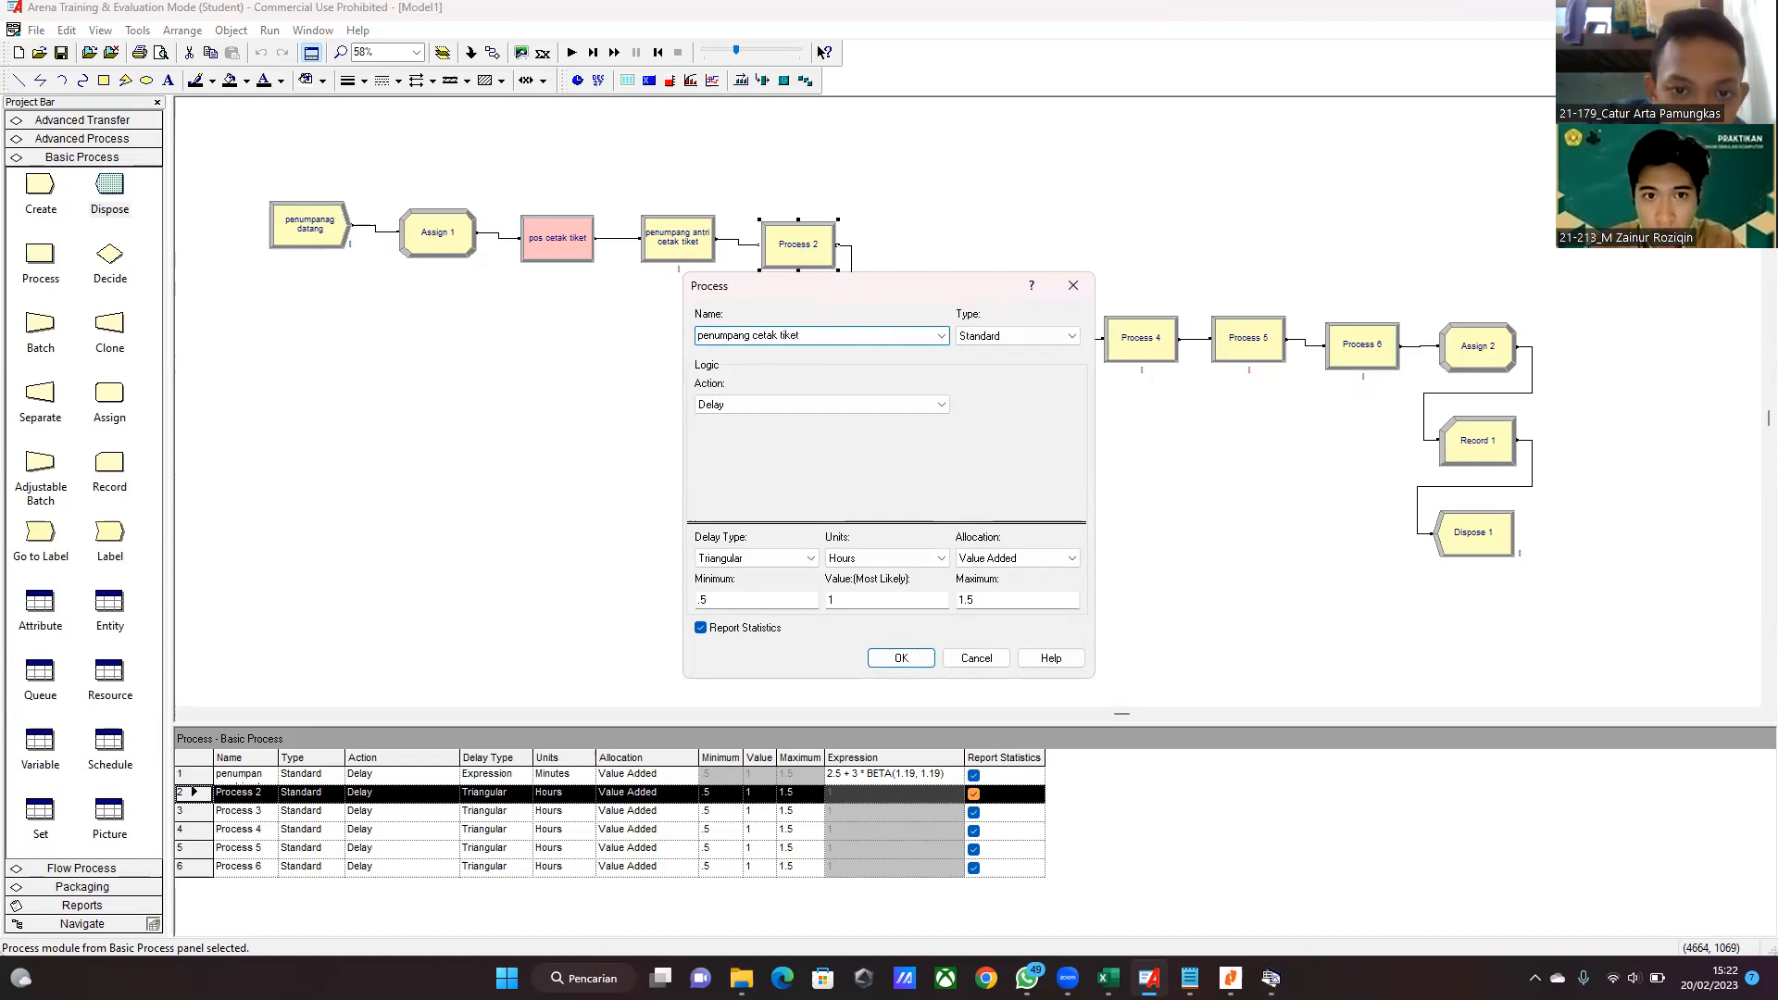
left_click(901, 658)
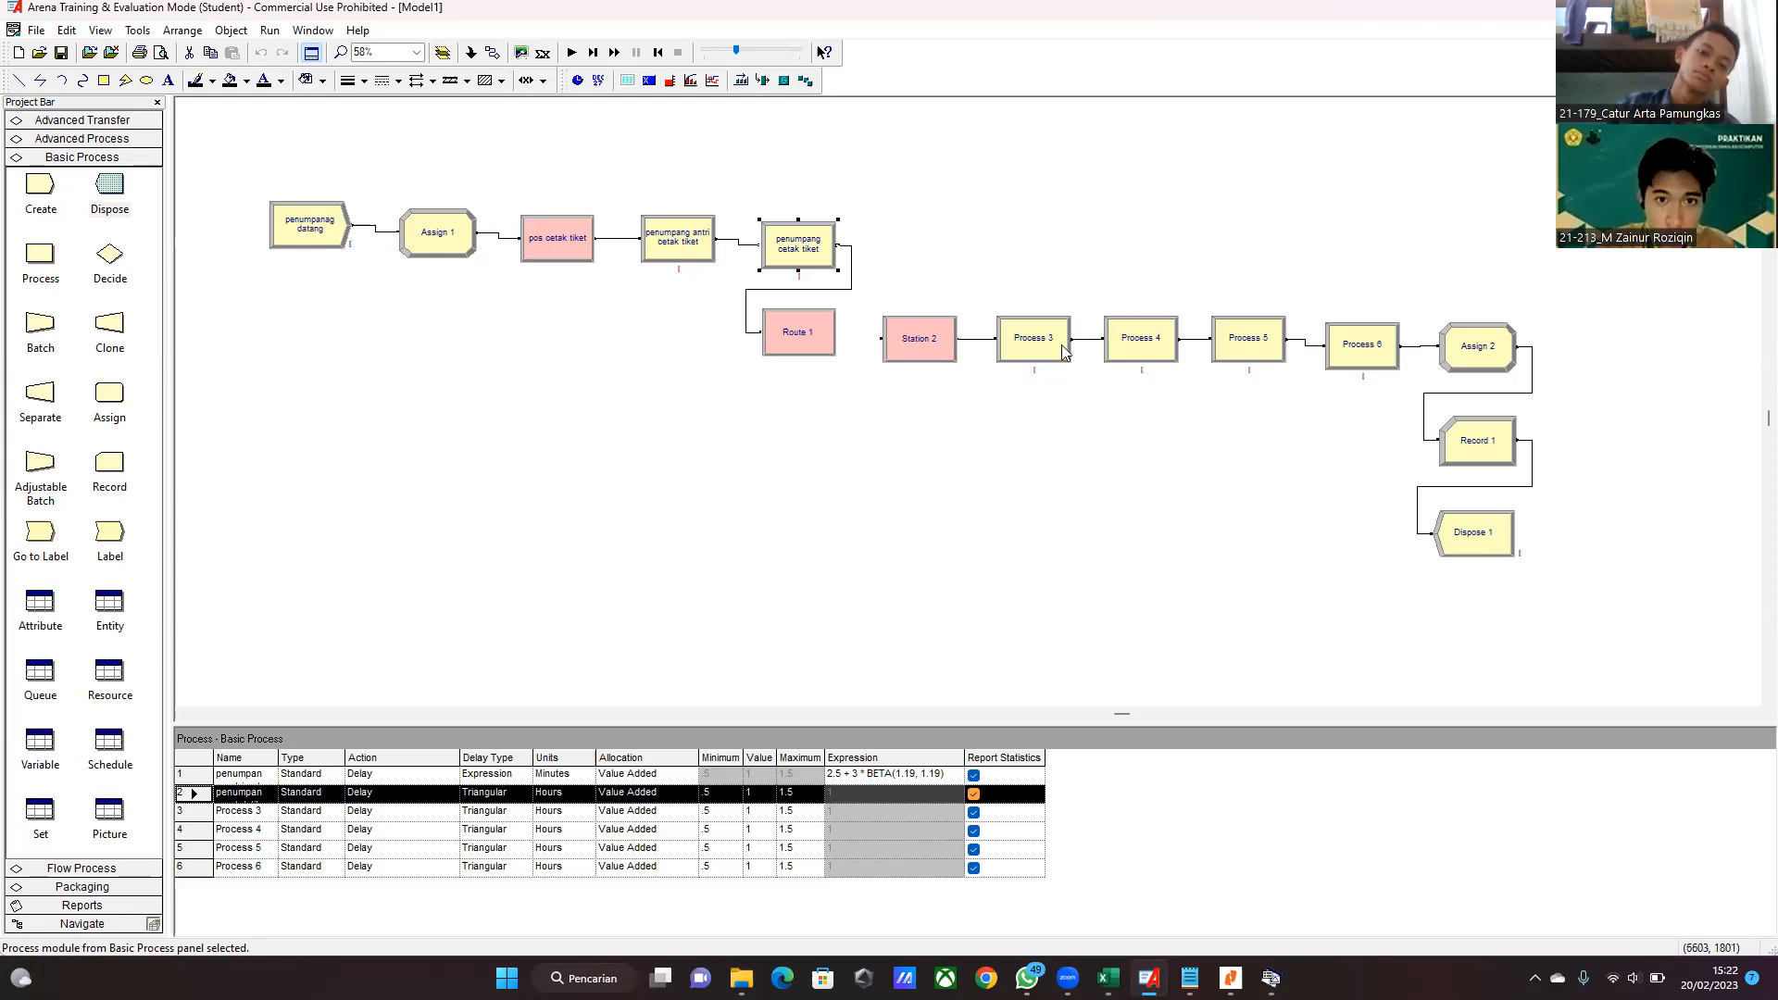
- Set the "penumpang cetak tiket" process's delay type to Expression and its units to Minutes
double_click(794, 254)
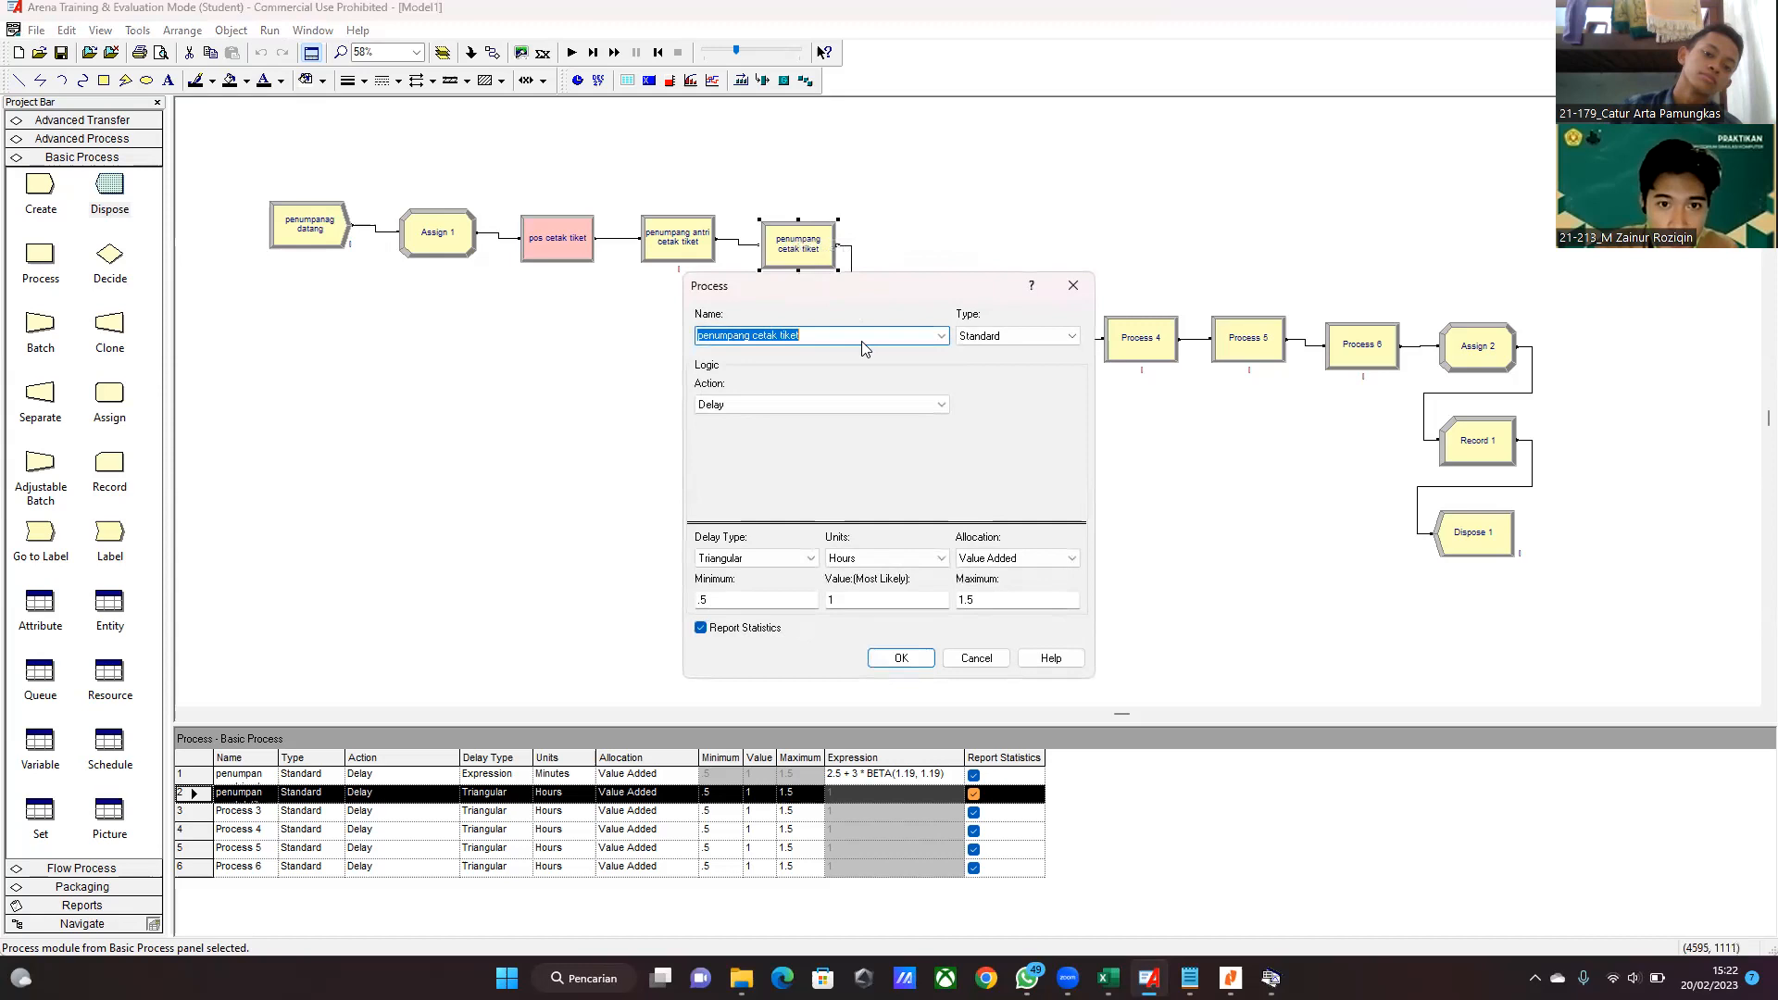
left_click(812, 560)
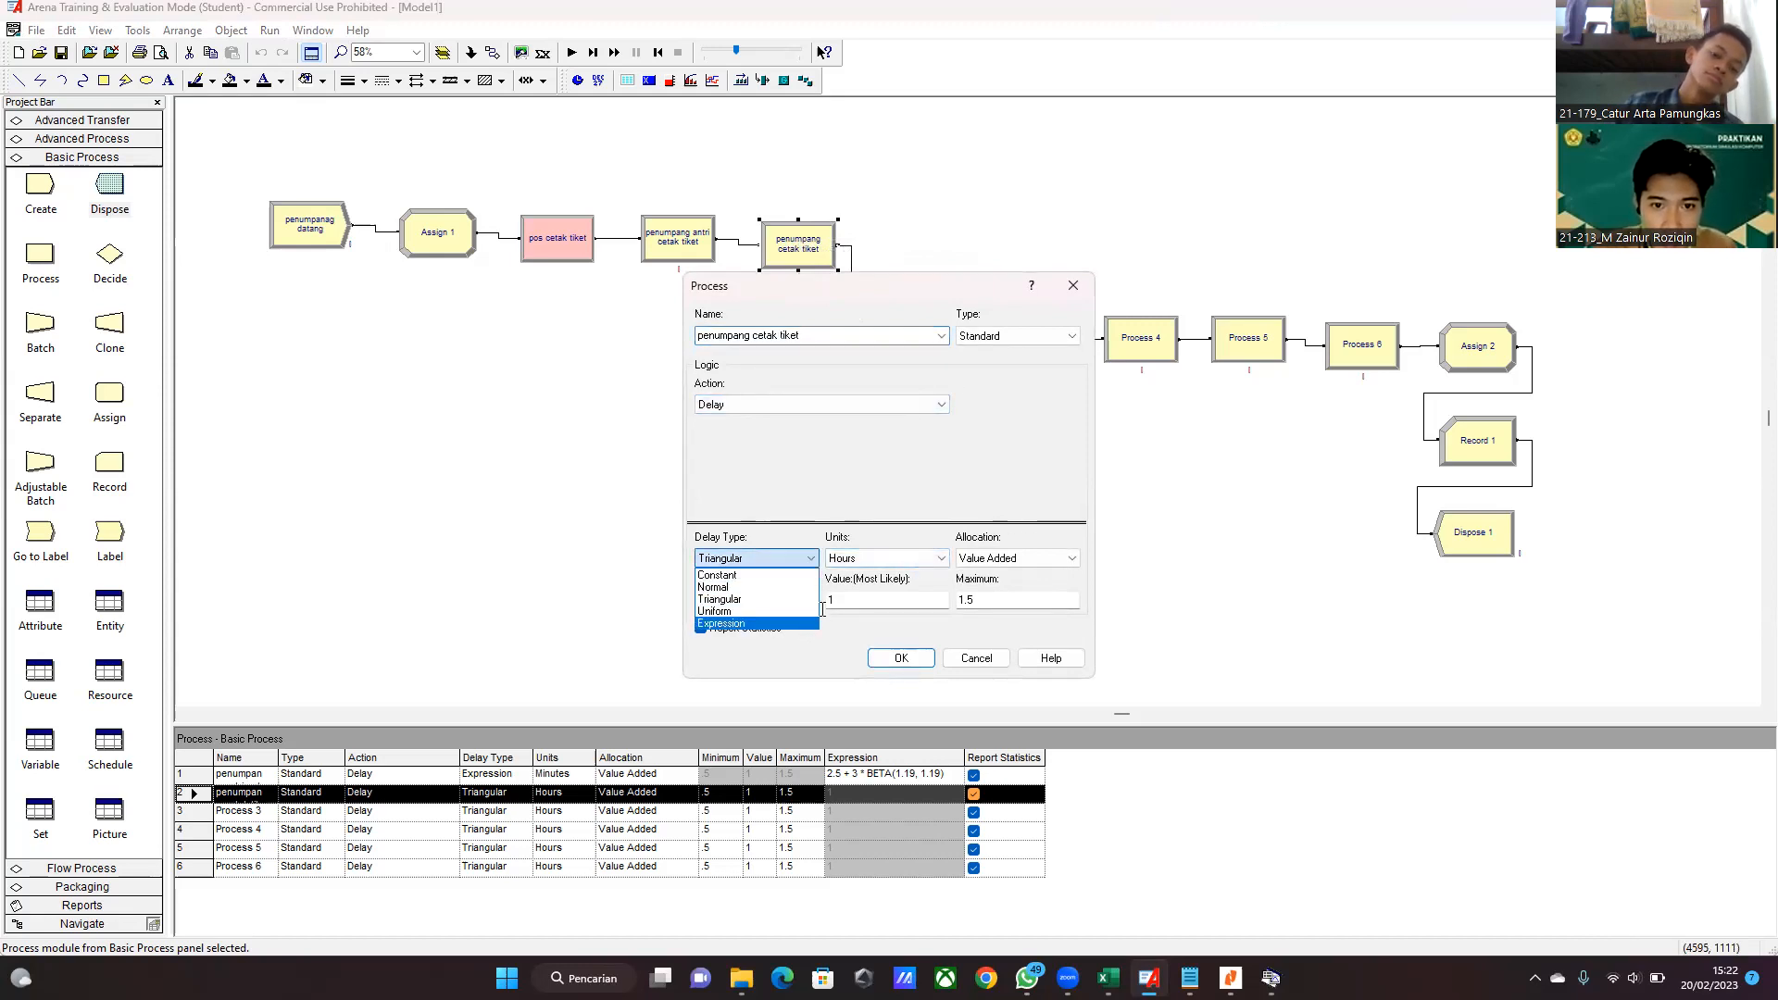
left_click(720, 608)
left_click(908, 561)
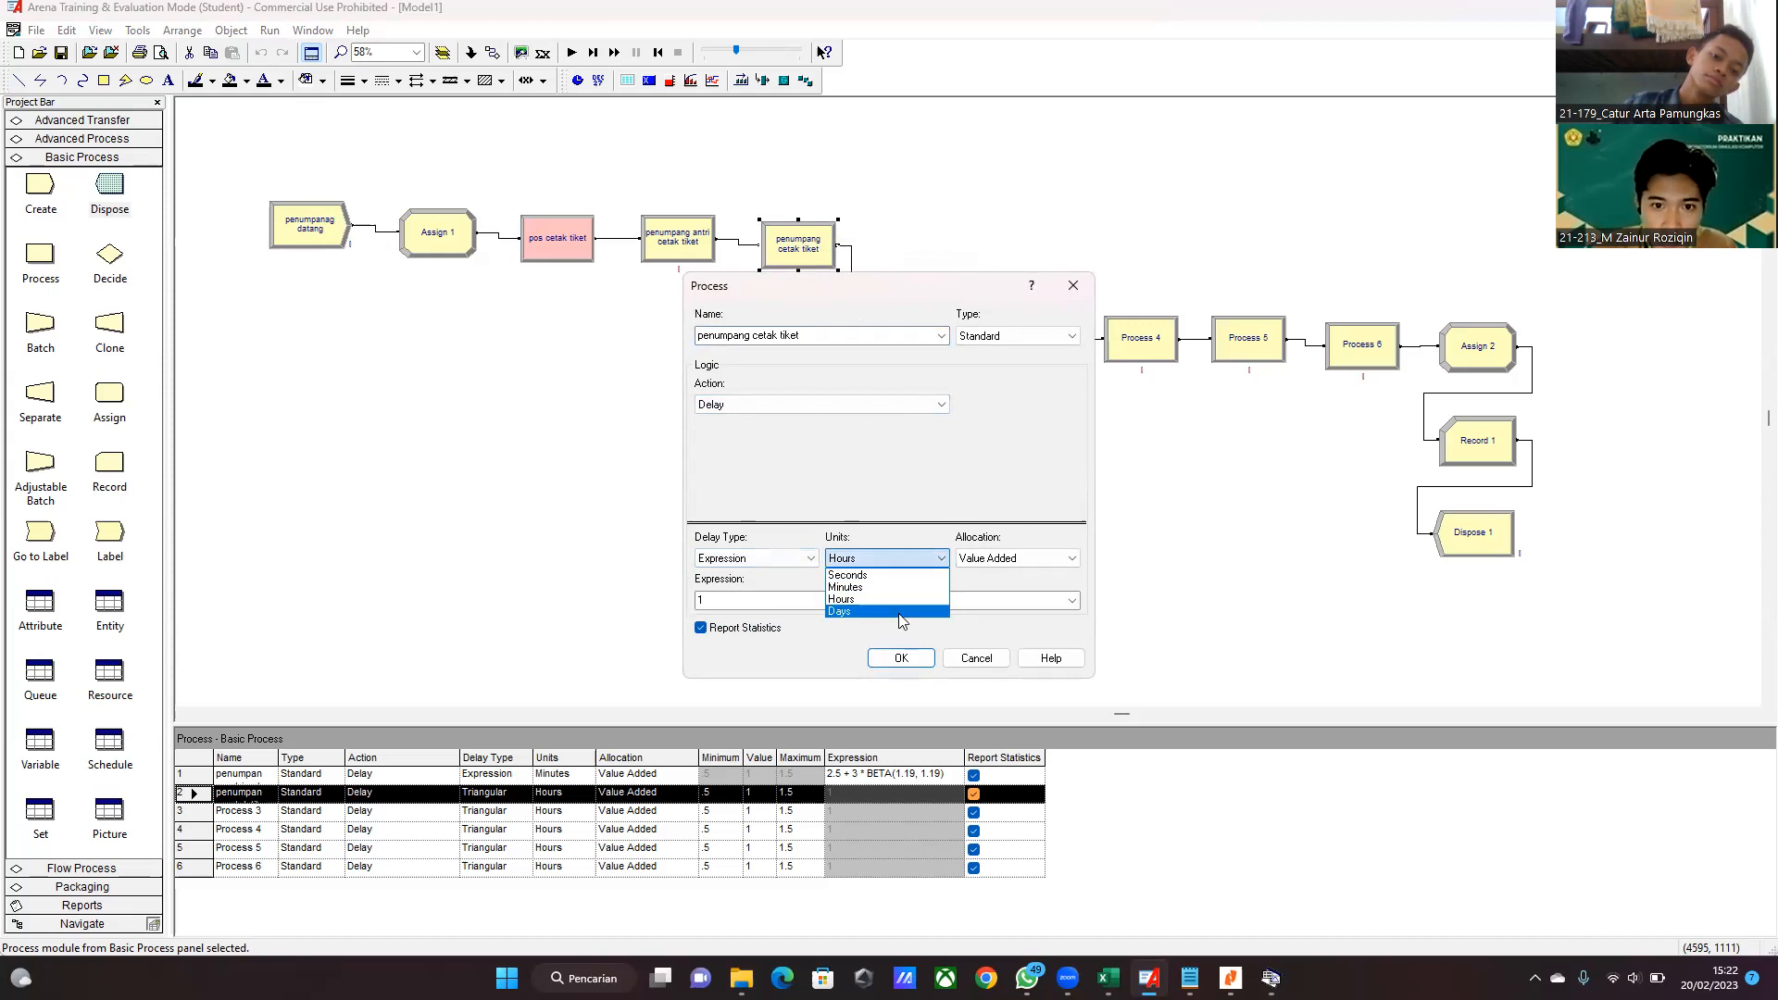
left_click(897, 588)
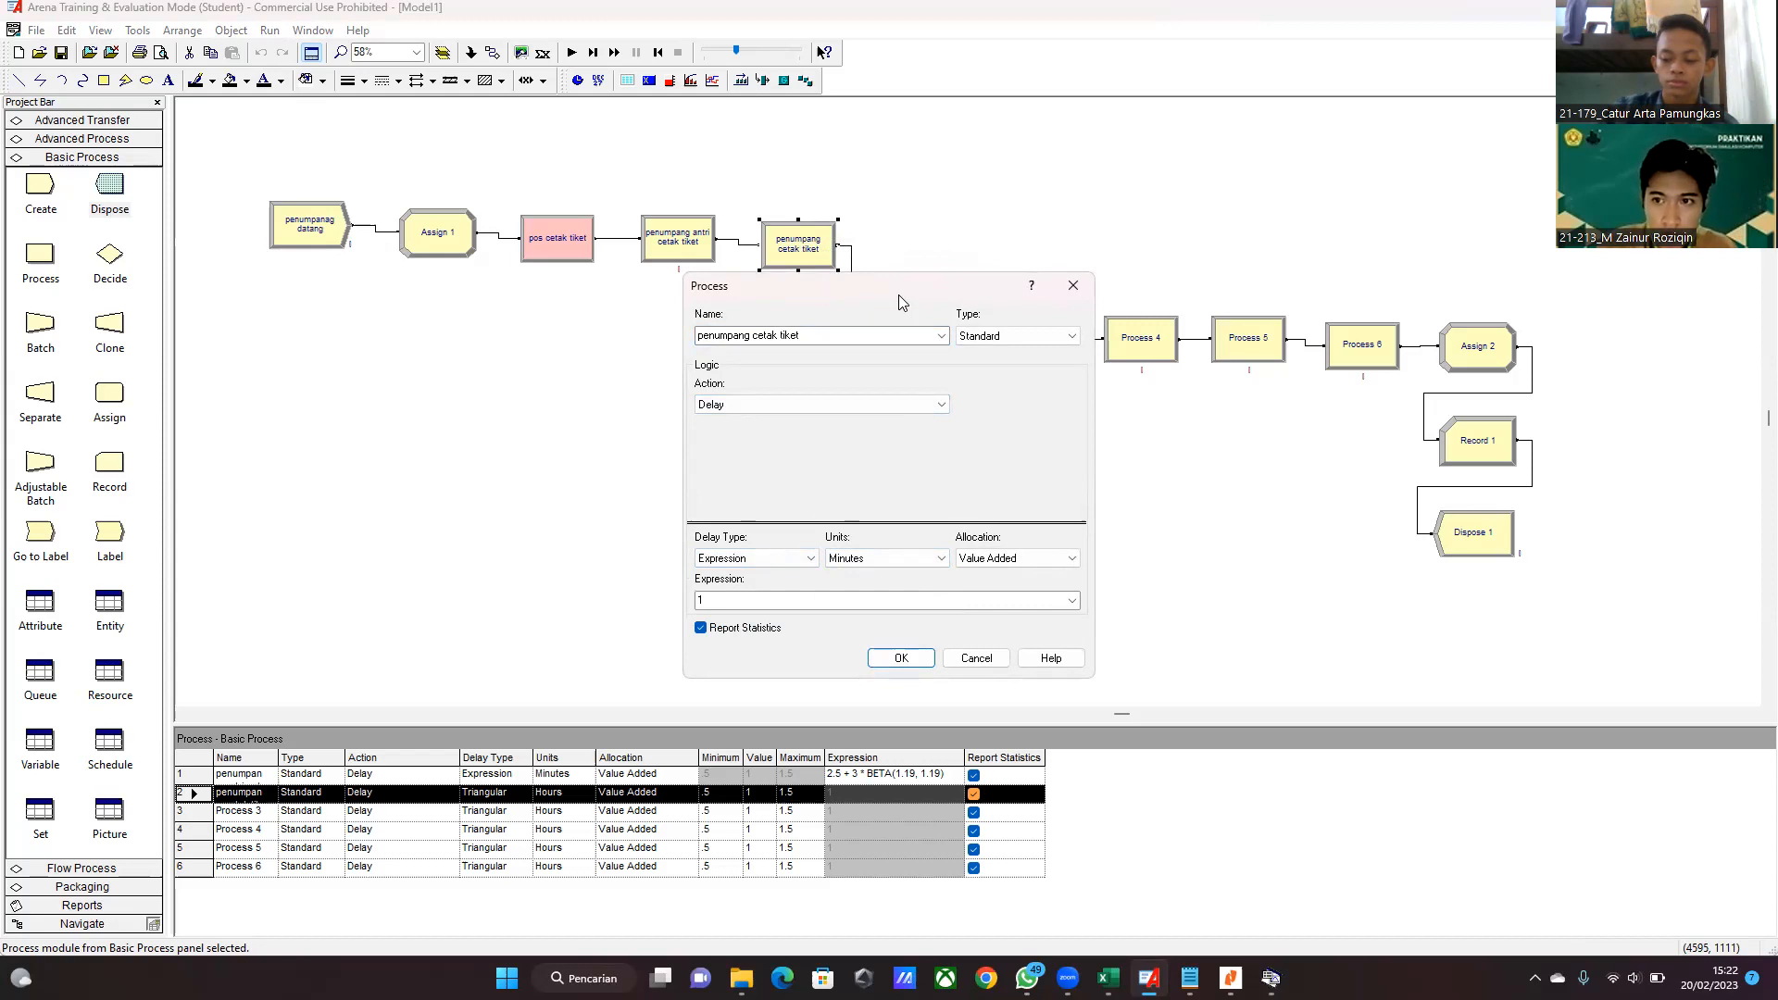
left_click(1396, 19)
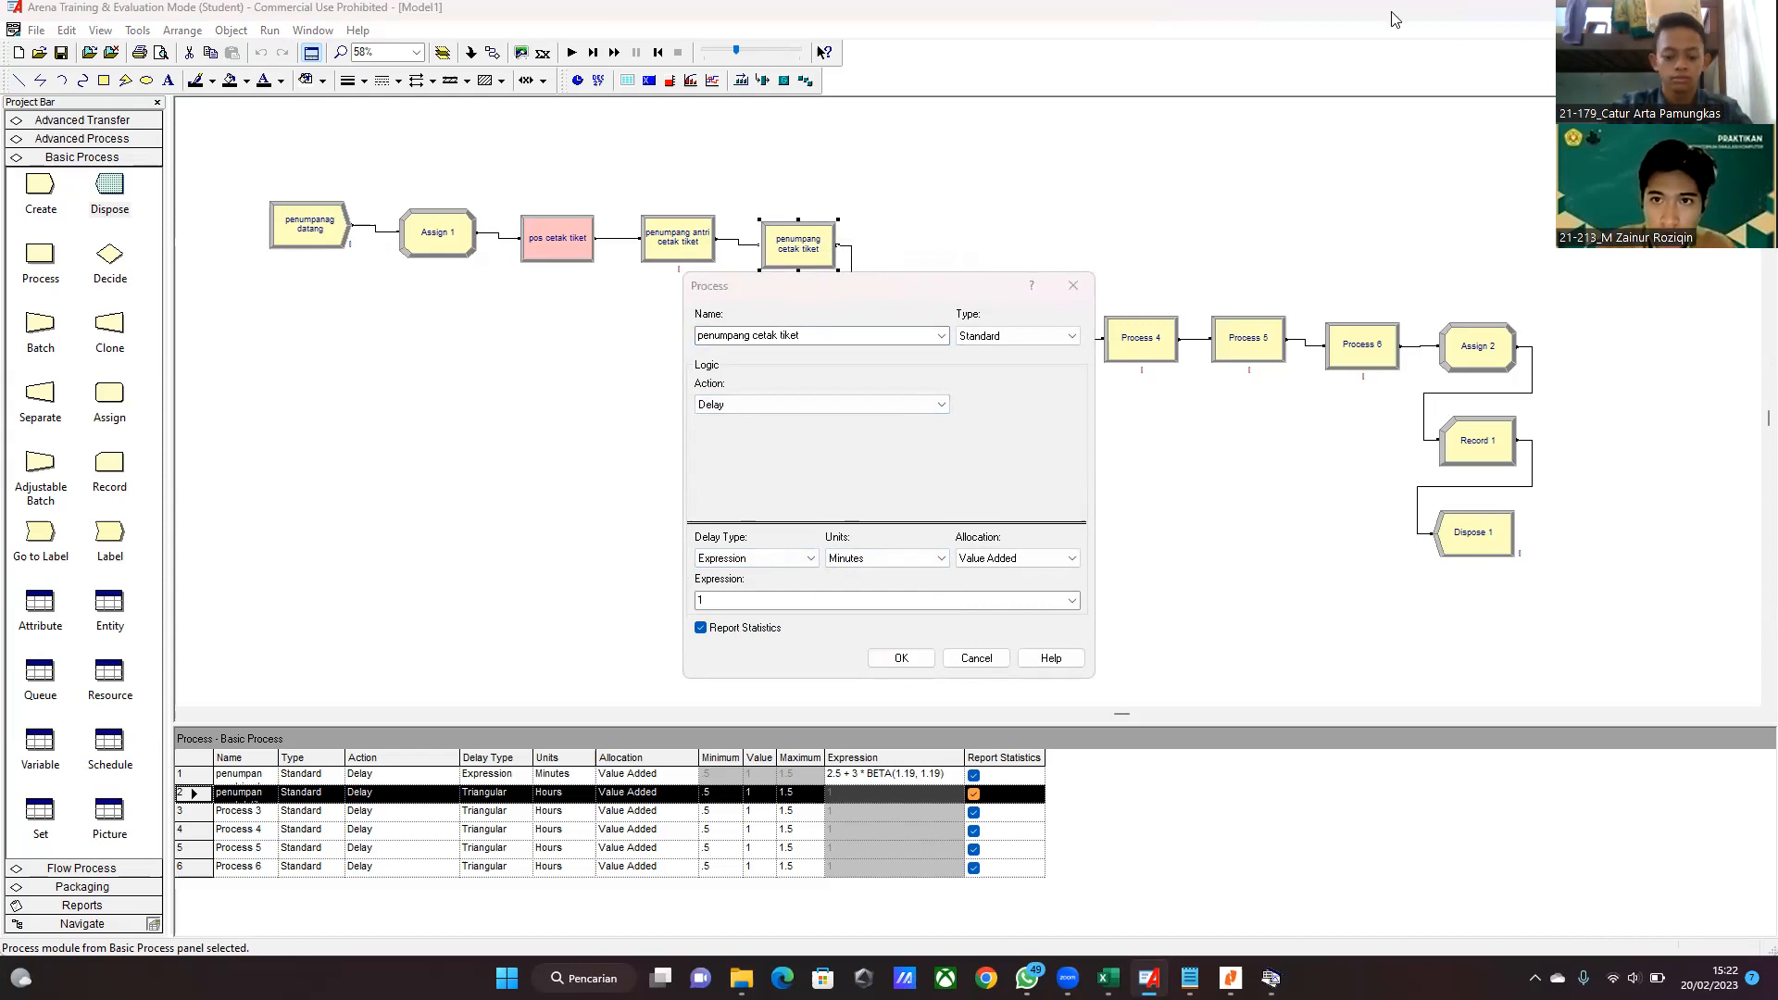
left_click(1396, 19)
left_click(1101, 183)
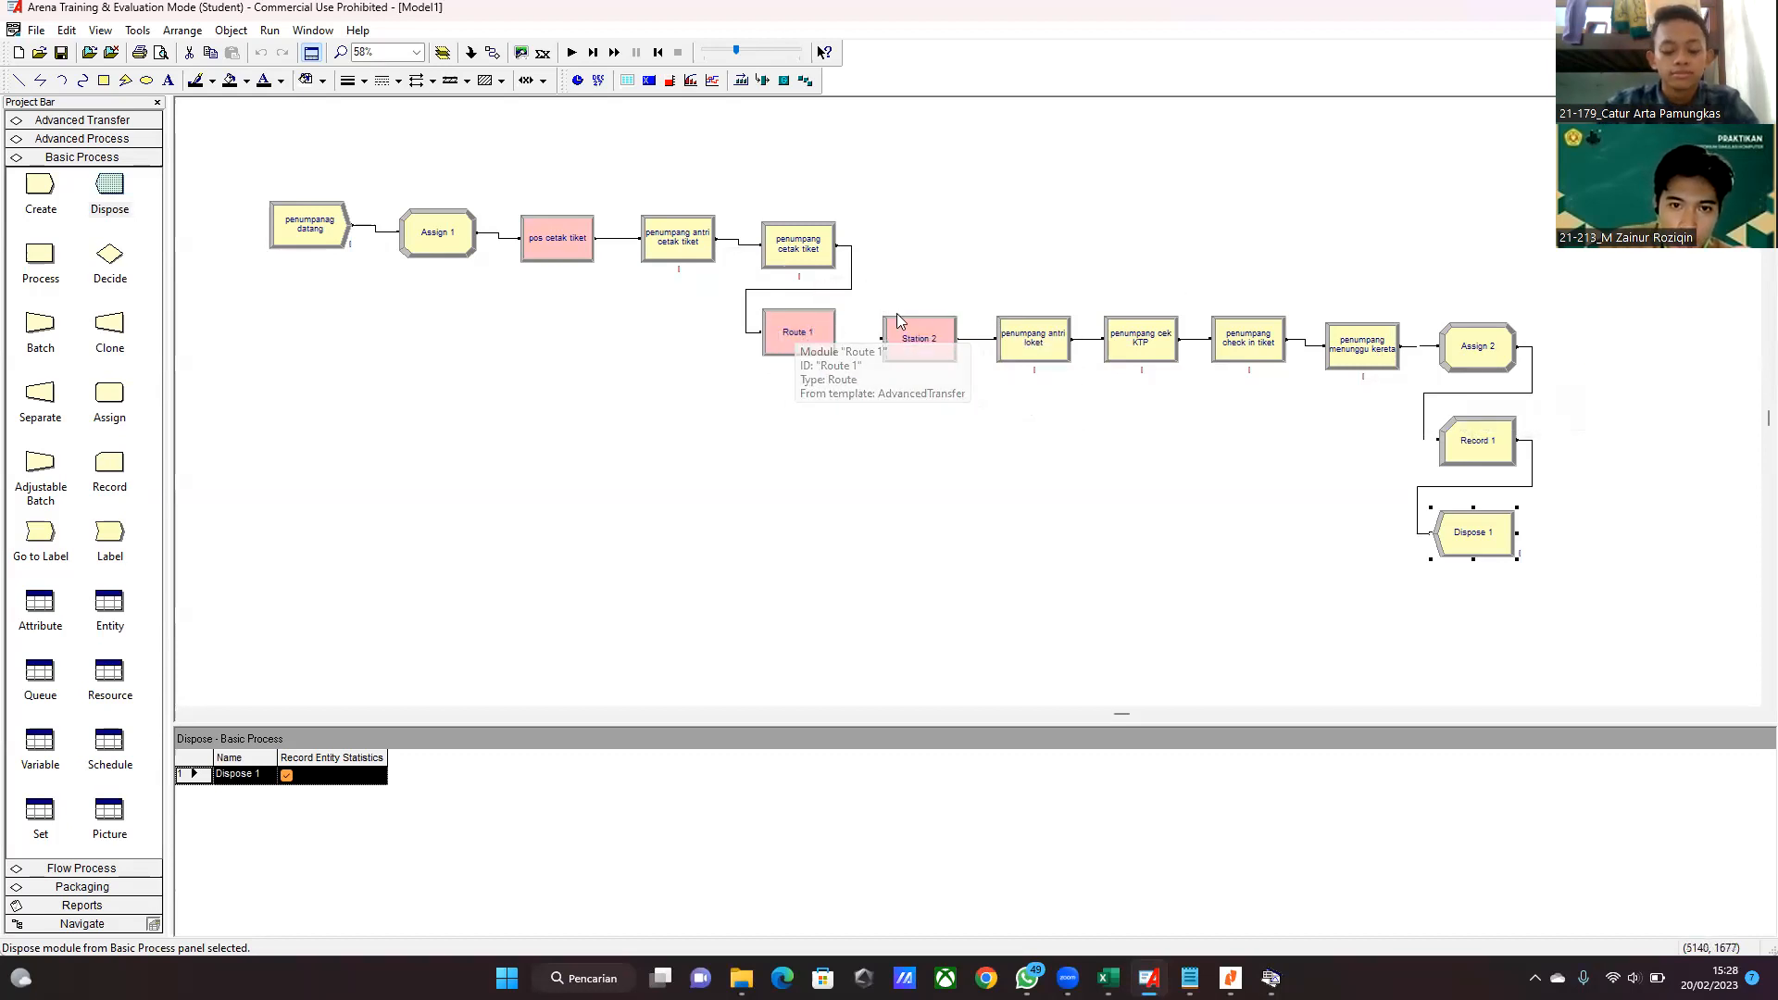
- Rename the Route 1 module as "menuju stasiun 2"
double_click(795, 337)
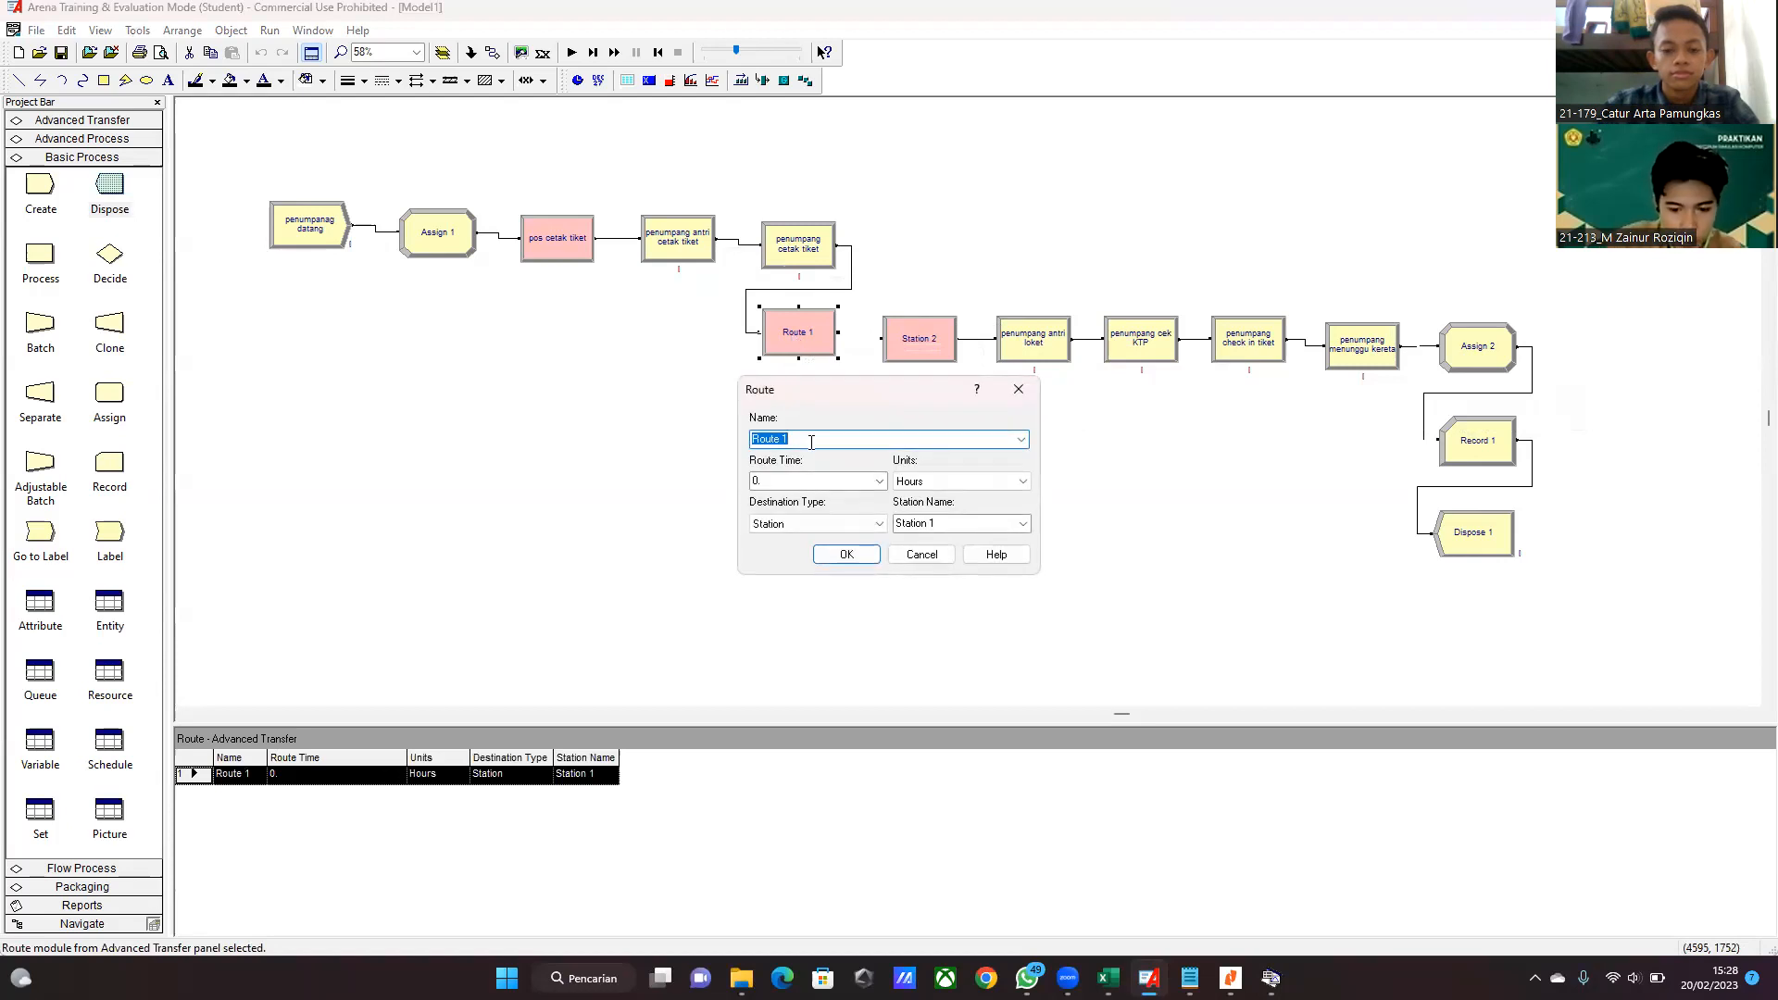
key("BackSpace")
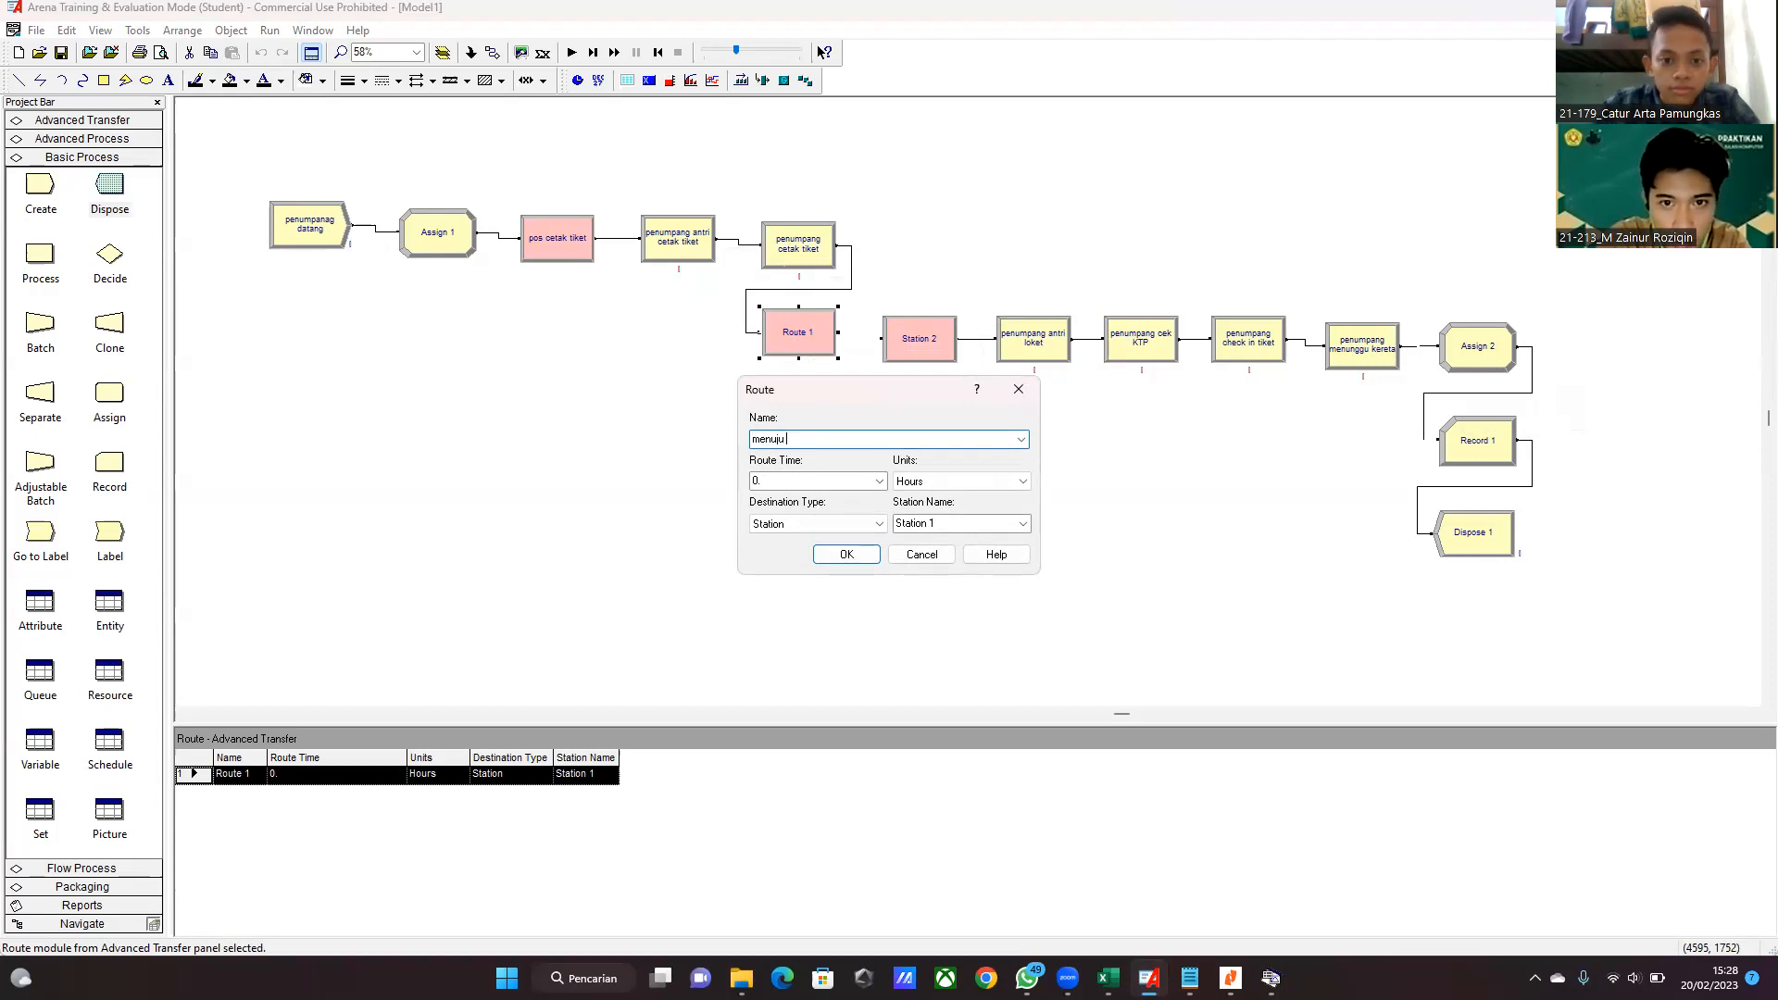
type("menuju stasiun 2")
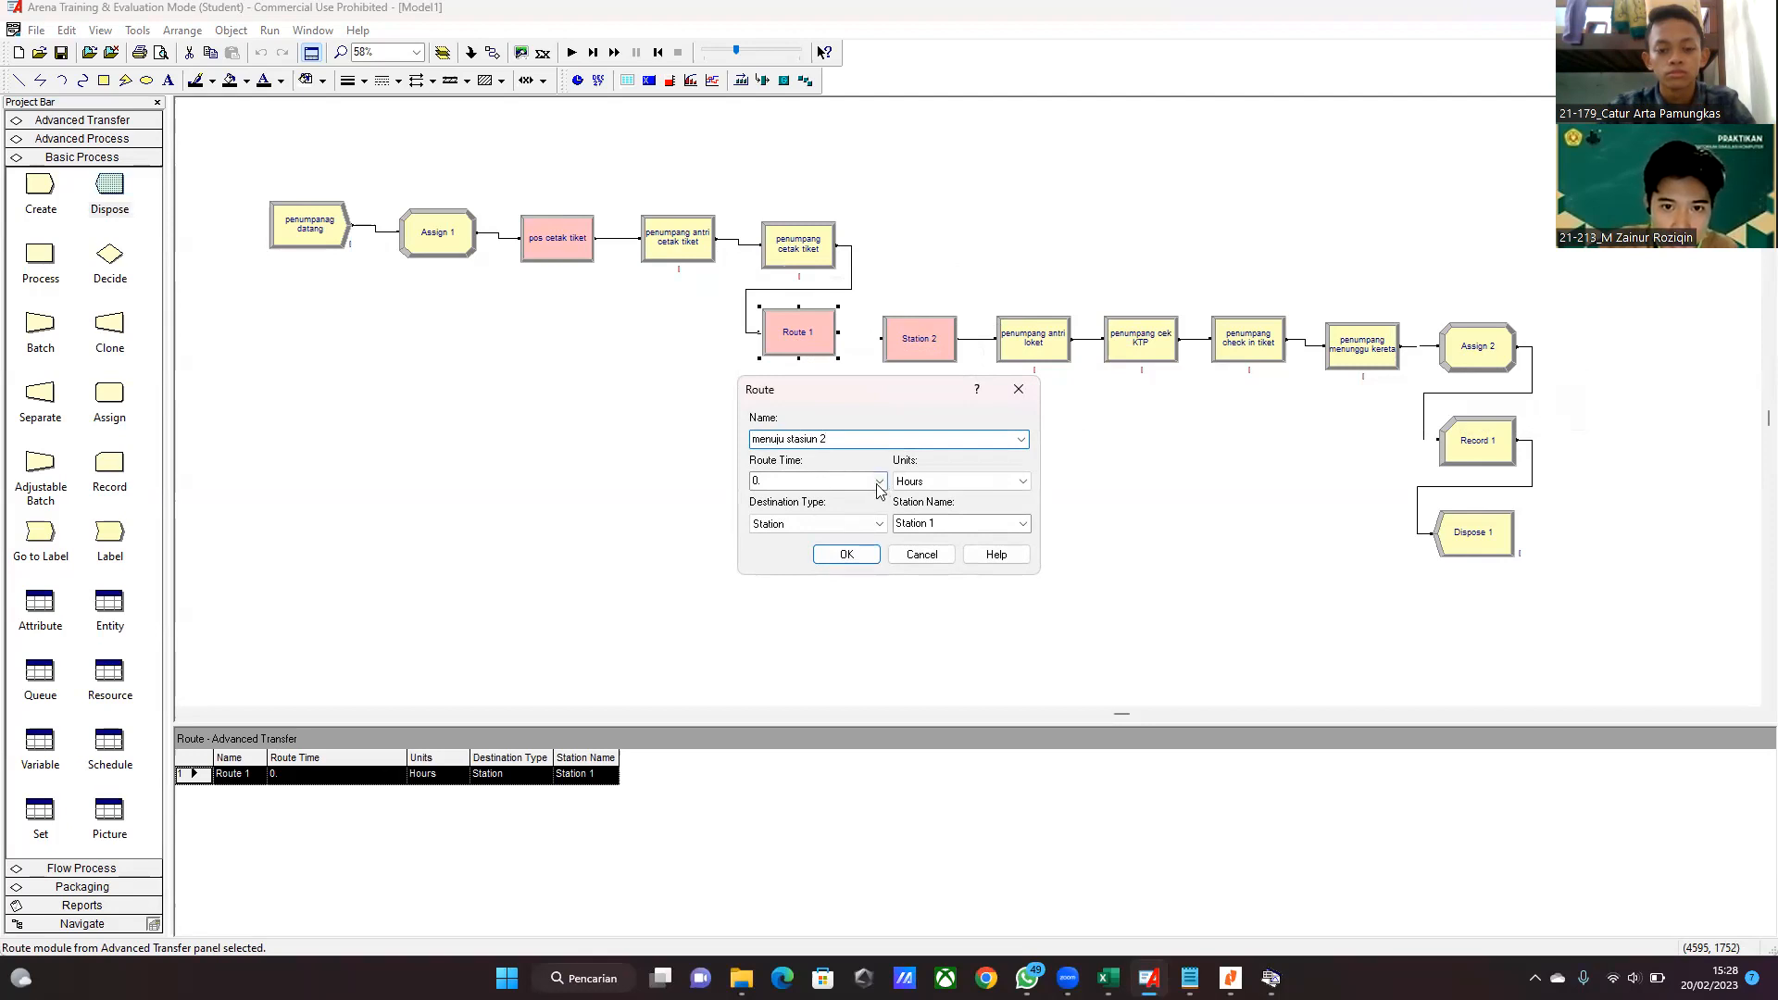
- Set the route's units to Minutes, its destination station to Station 2 and its route time to 1
left_click(931, 483)
left_click(939, 522)
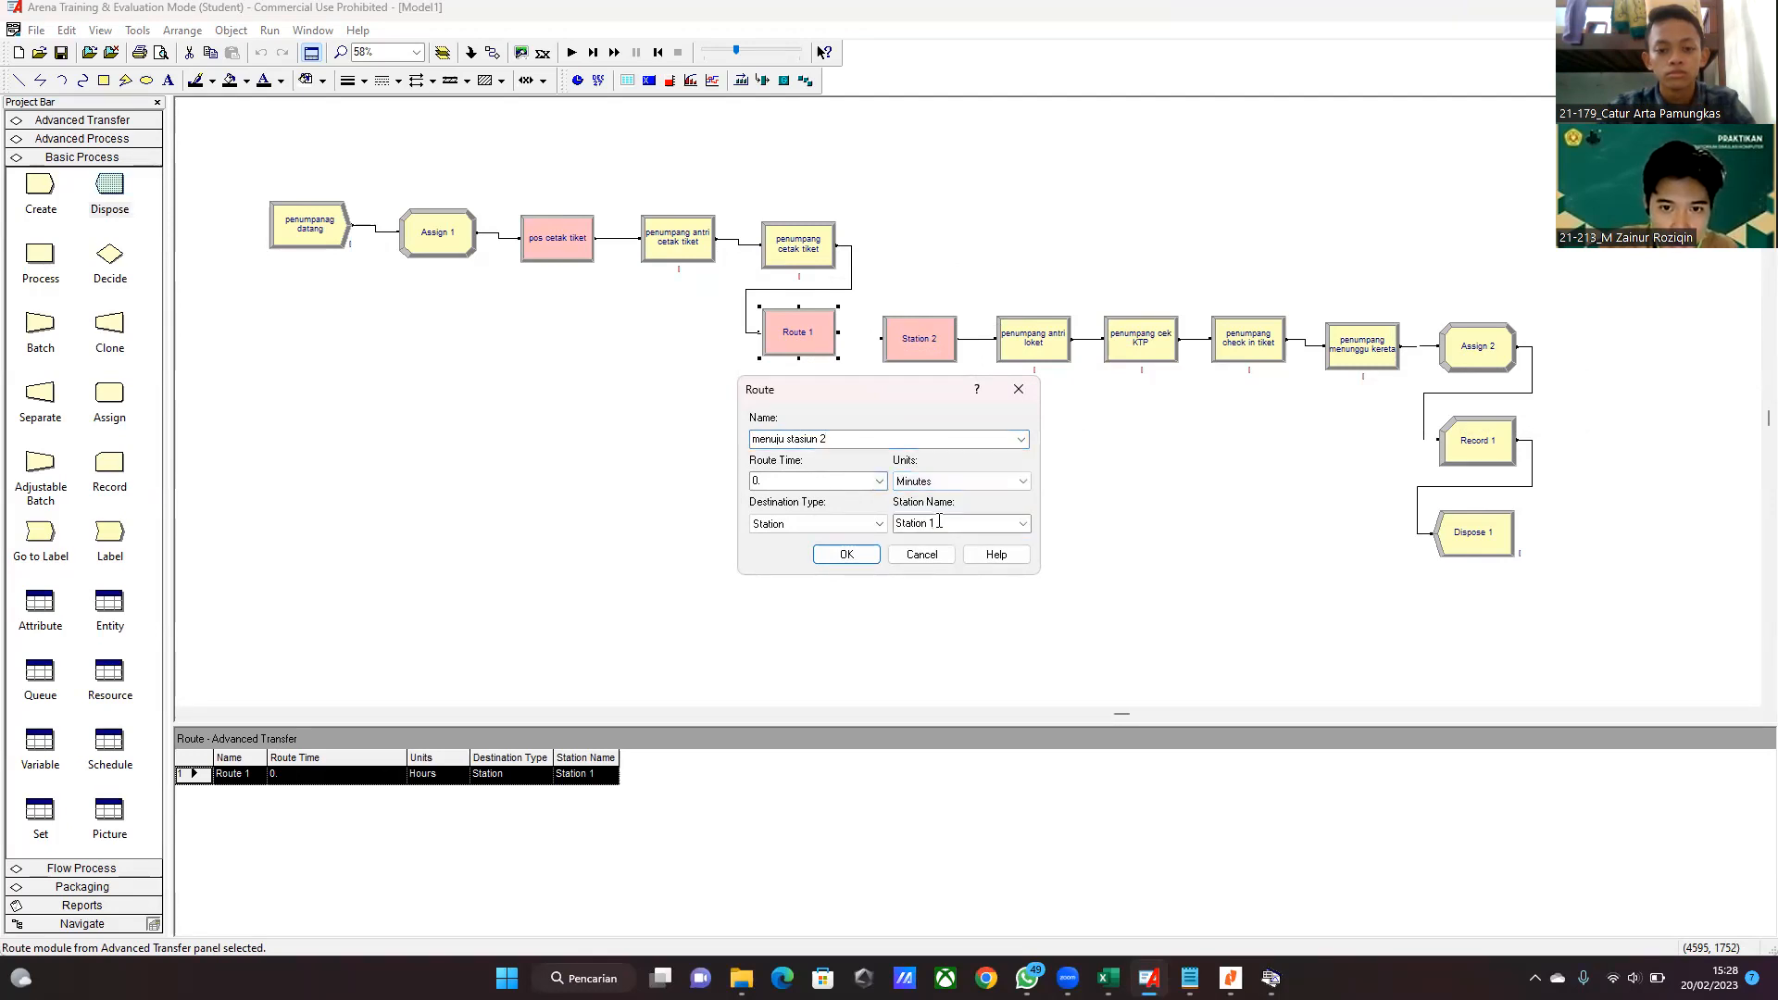
left_click(1021, 524)
left_click(964, 552)
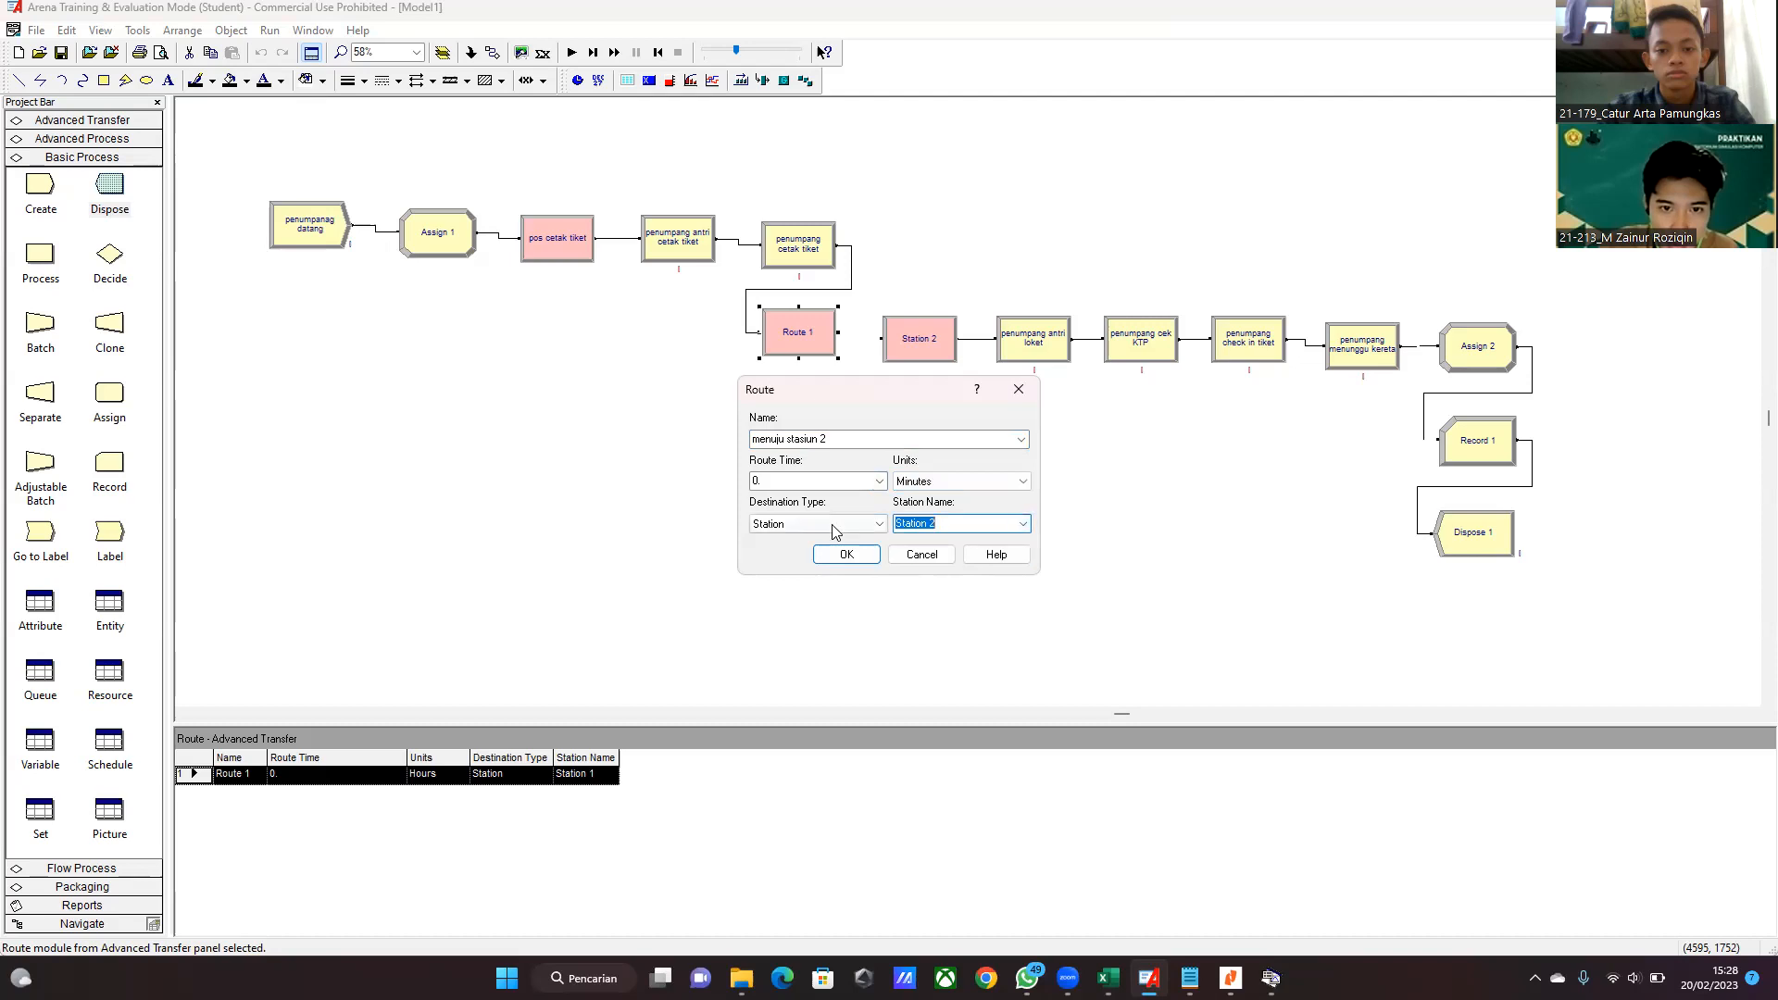
left_click(832, 524)
left_click(831, 524)
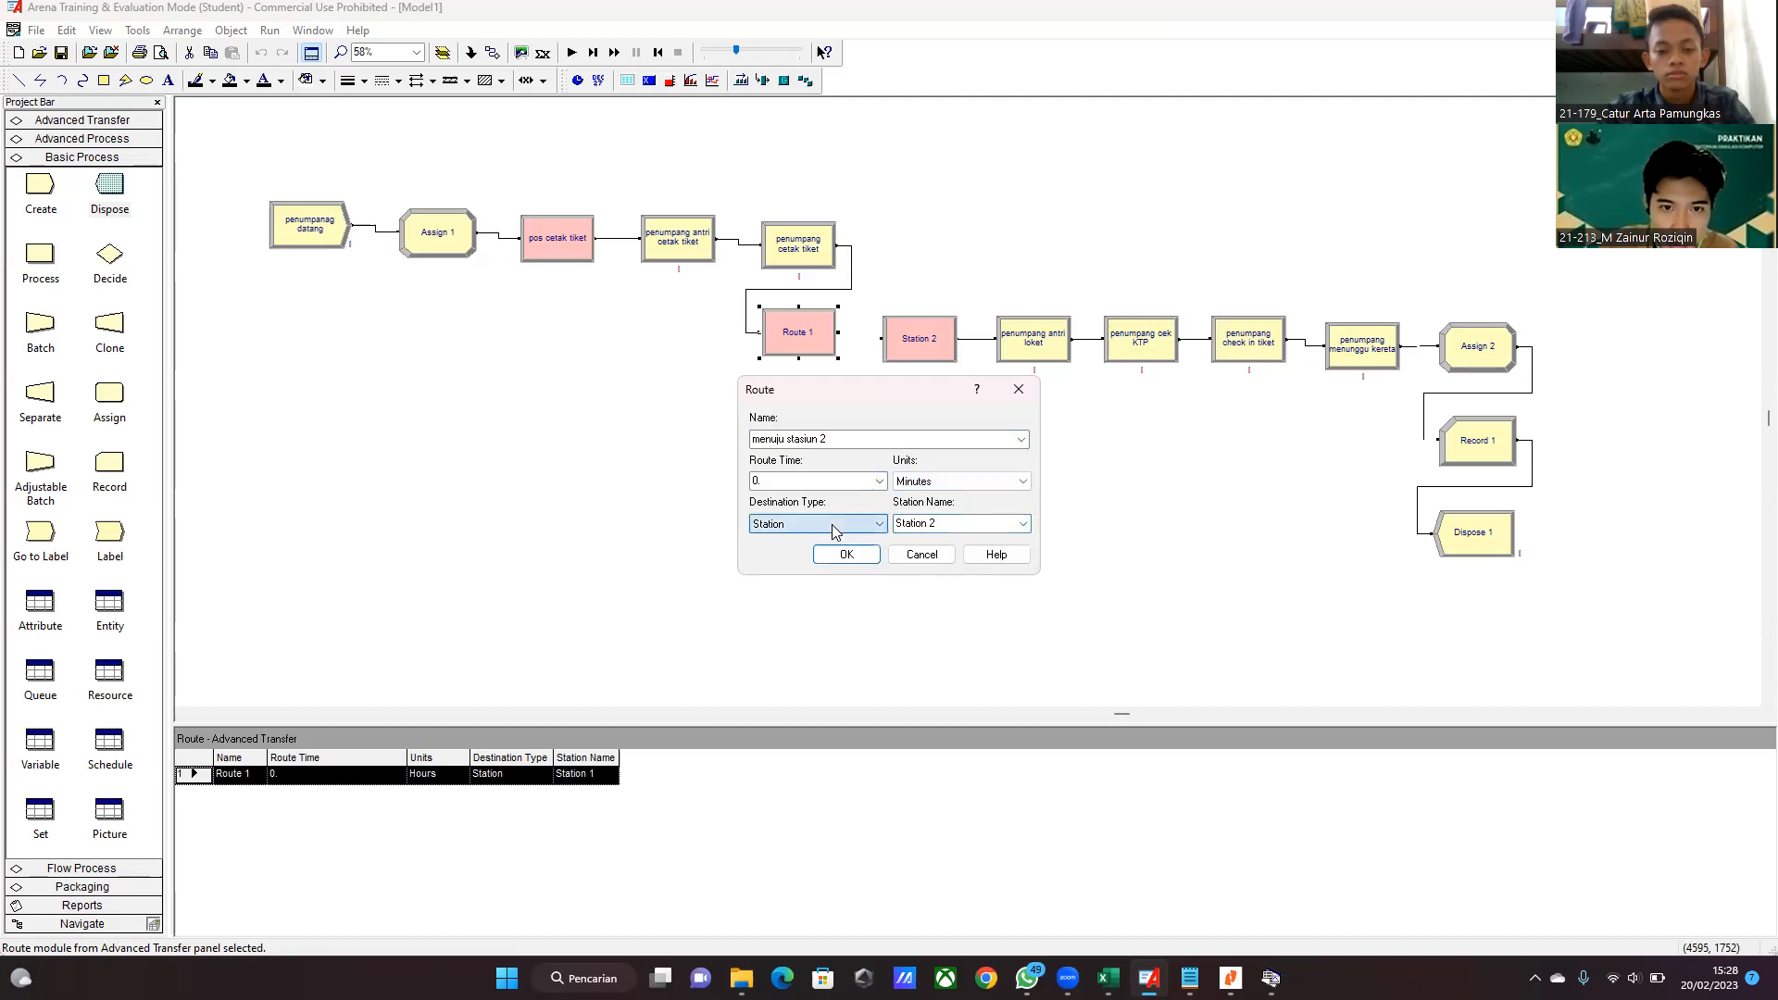
left_click_drag(779, 481, 727, 483)
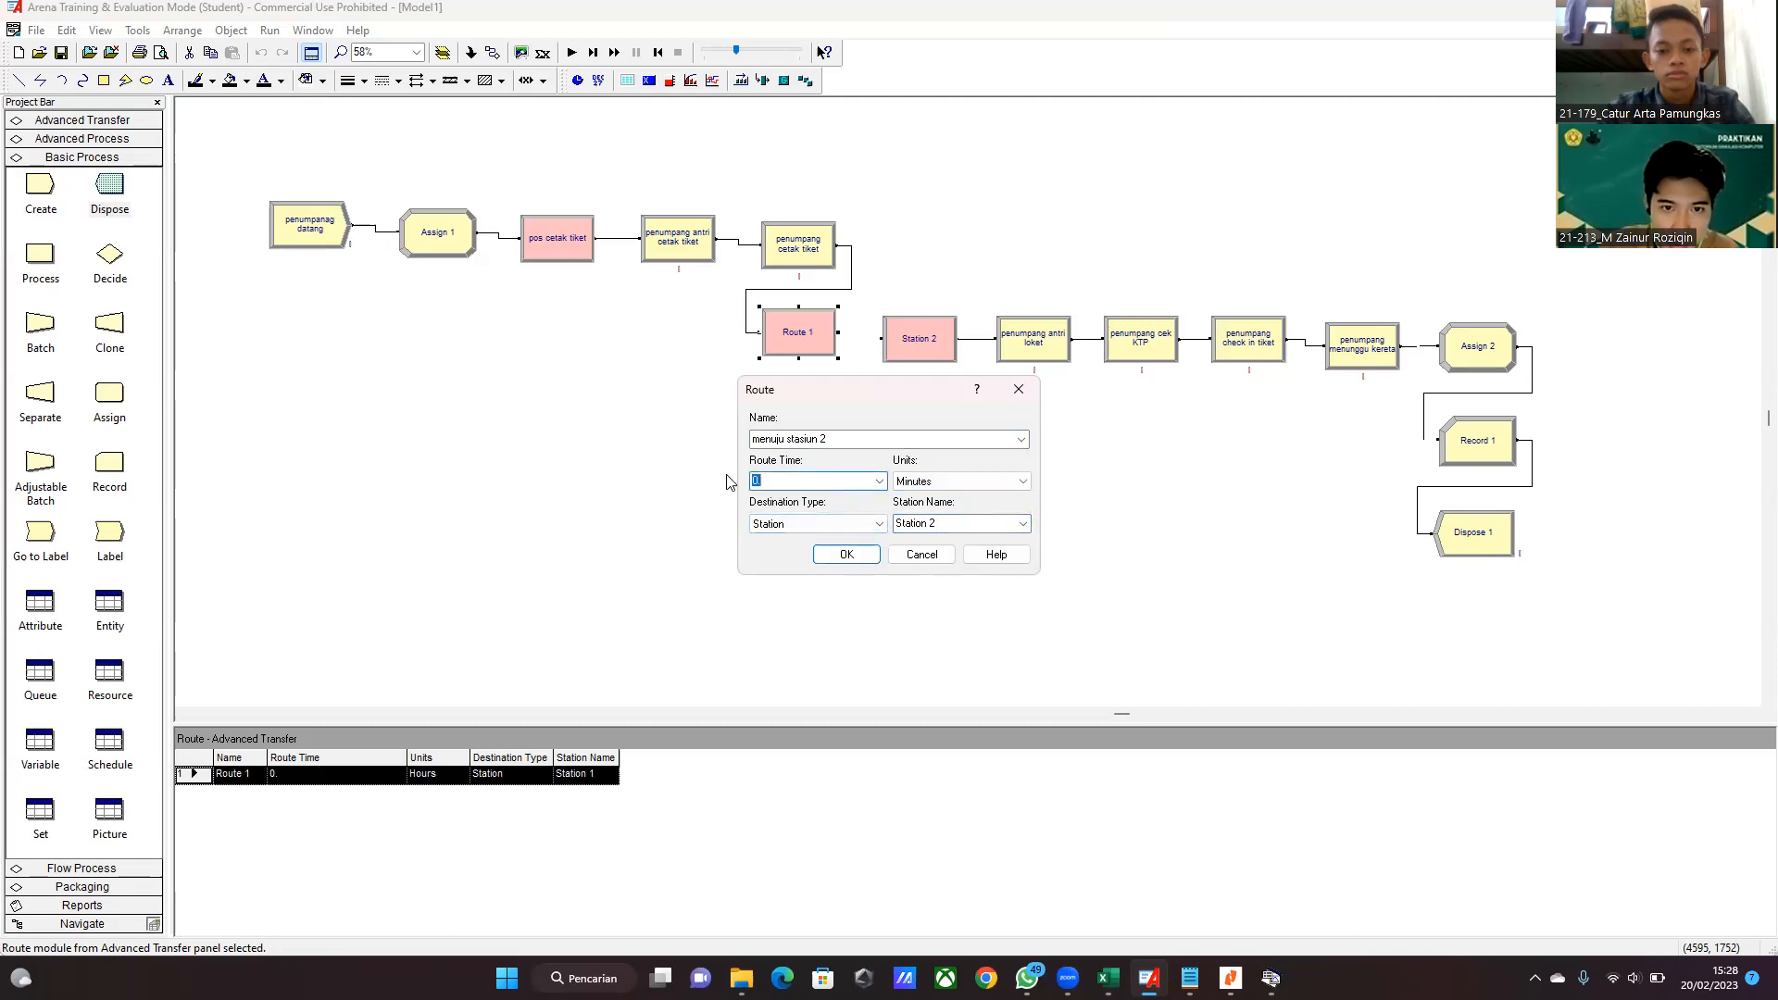
type("1")
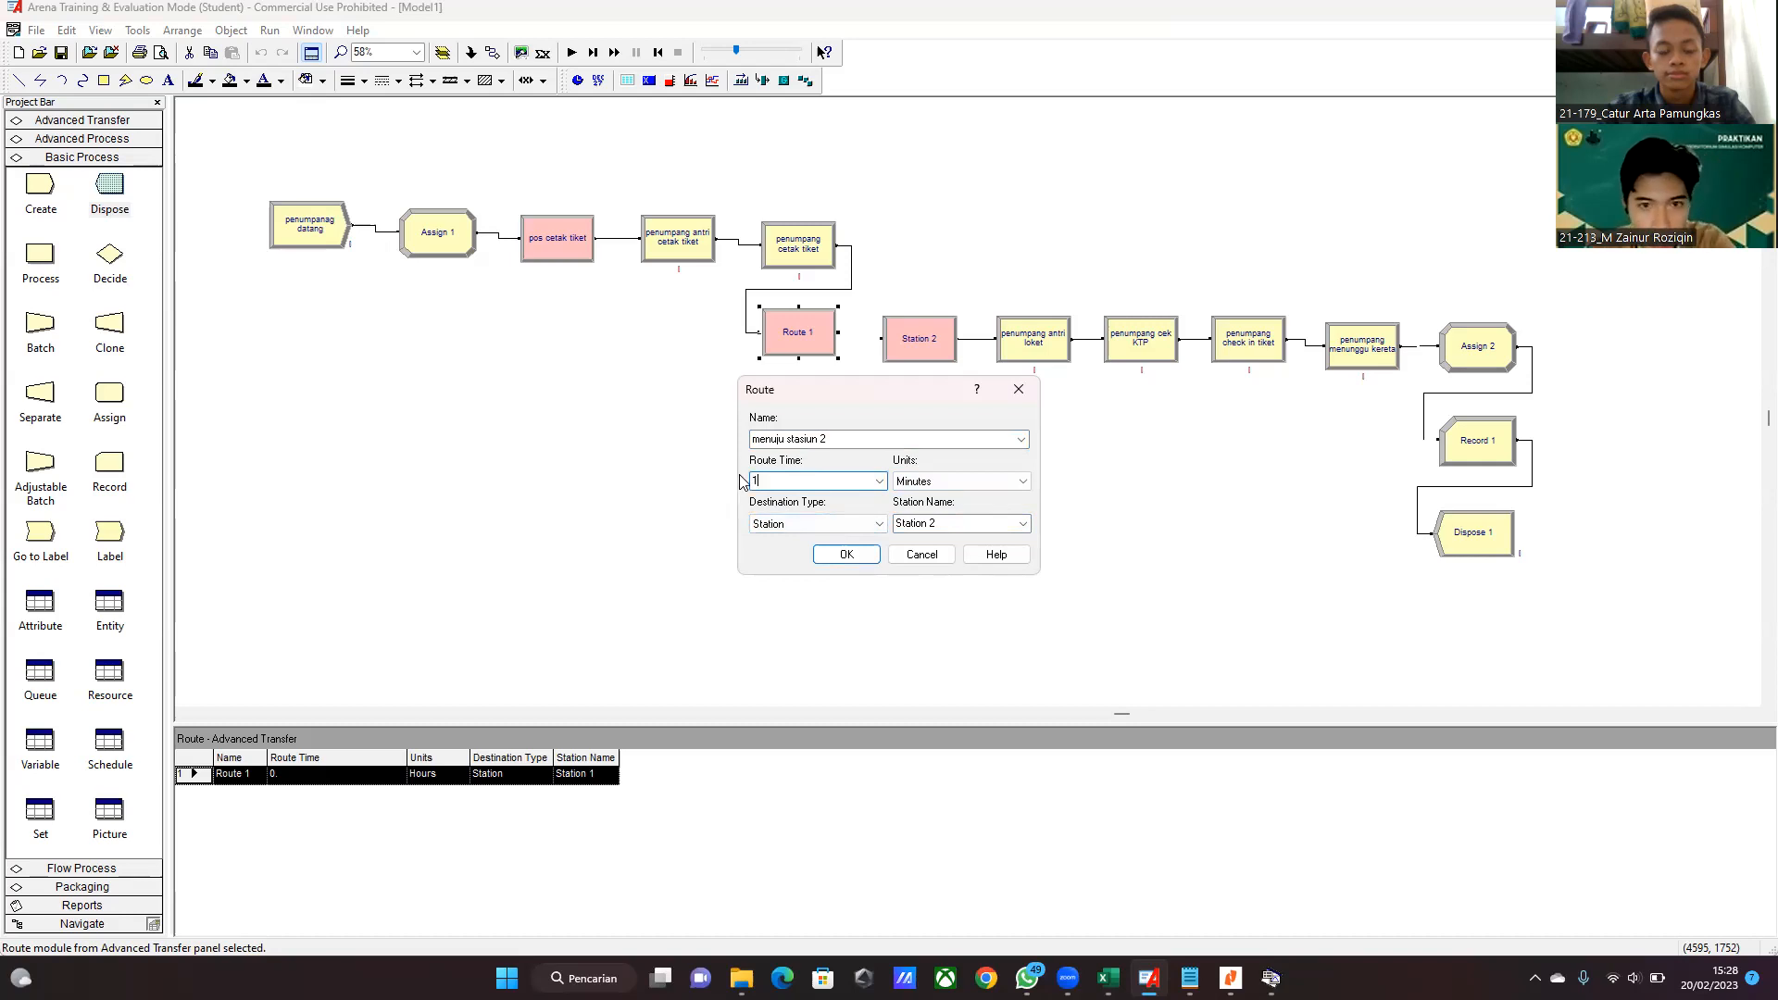
left_click(846, 554)
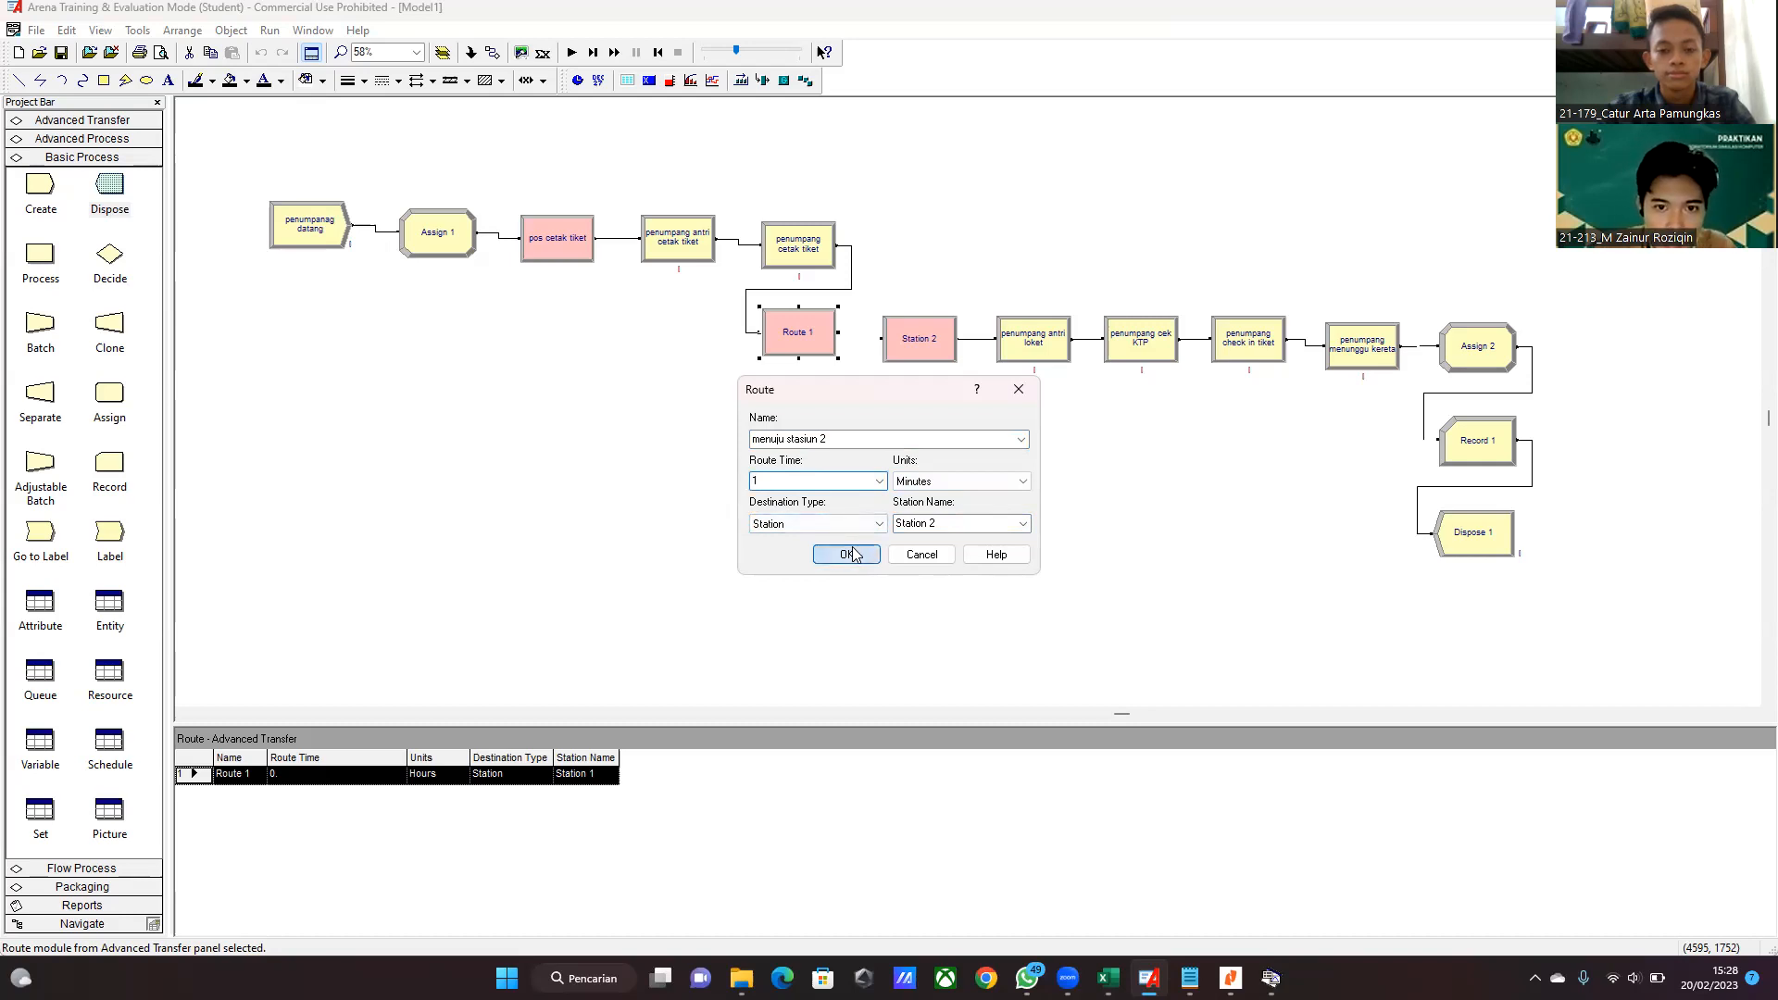
- Rename the Station 2 module as "loket", keeping Station 2 as its station name
double_click(919, 341)
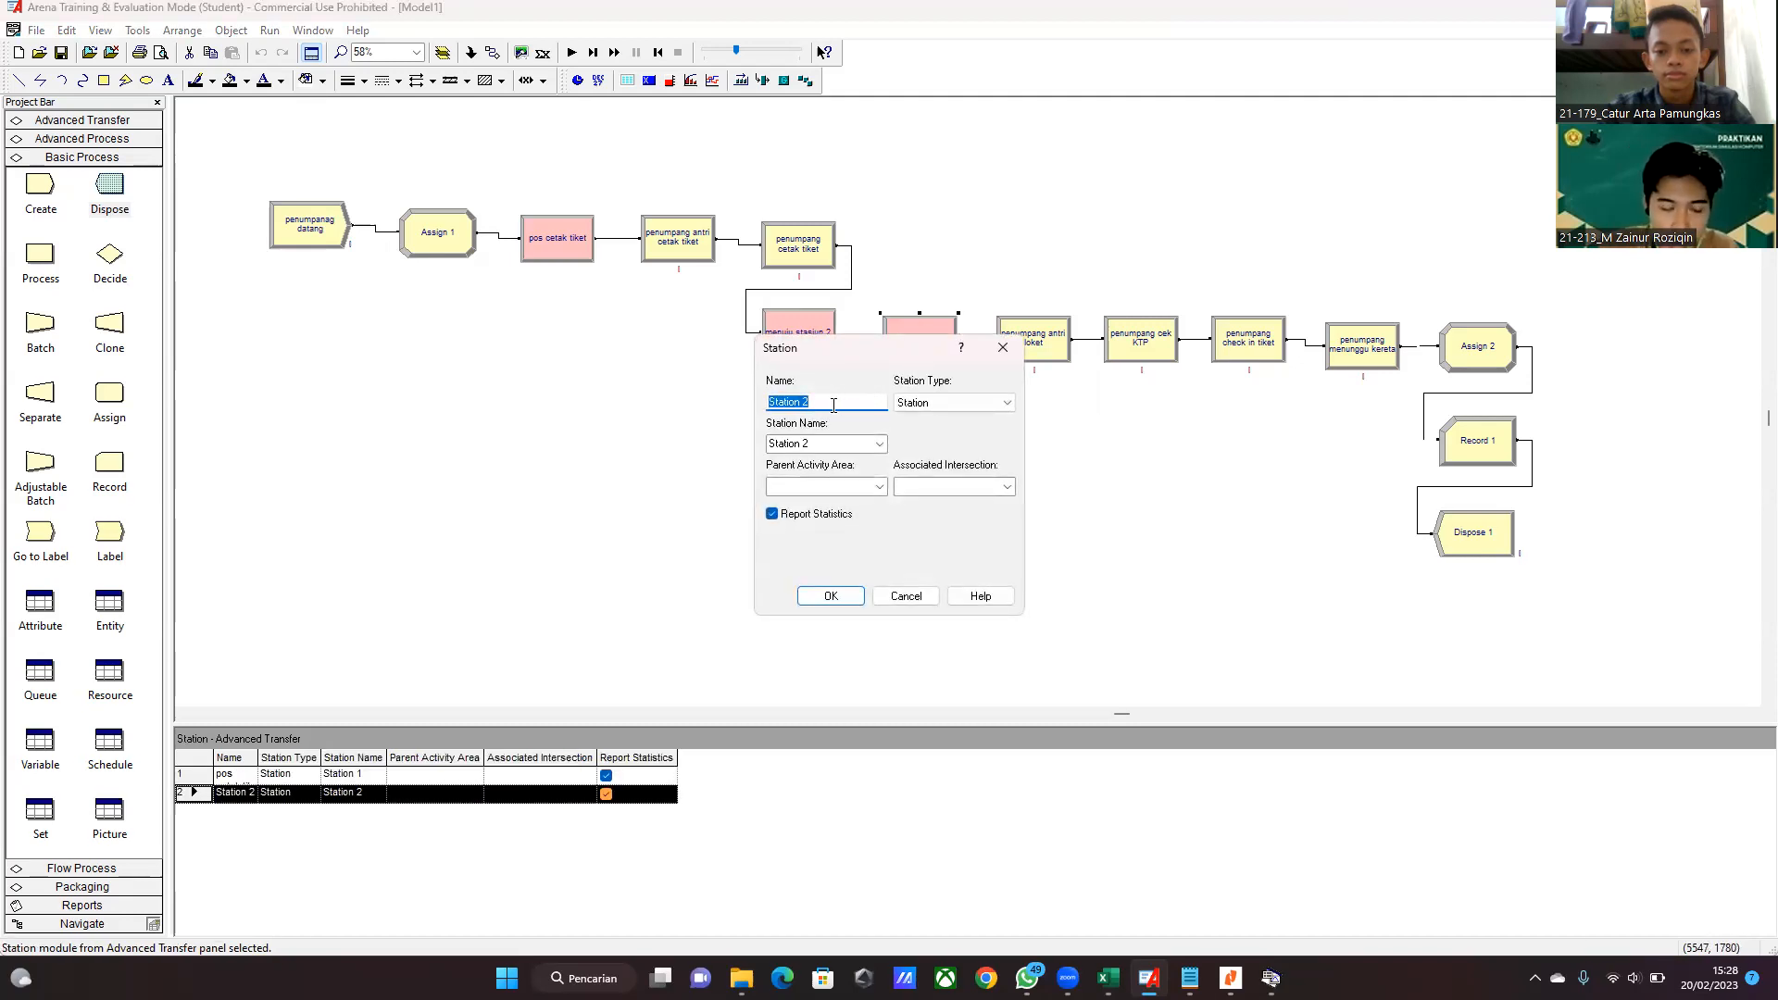
type("loket")
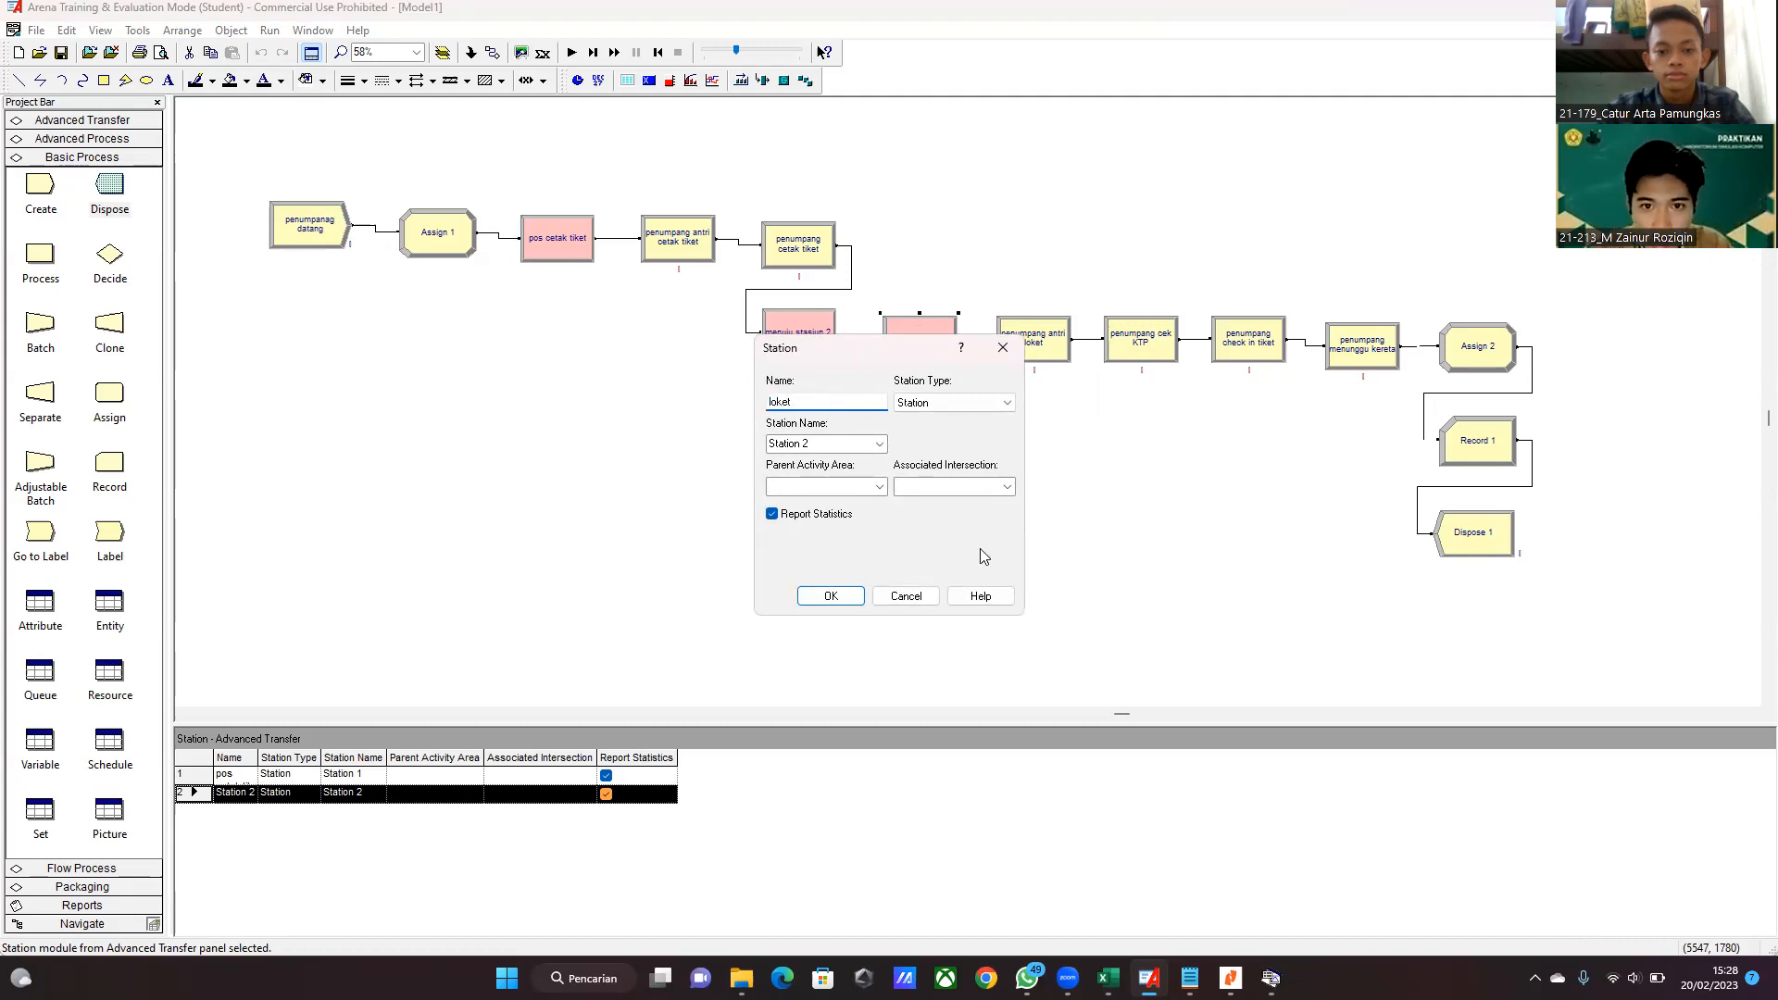
left_click(839, 597)
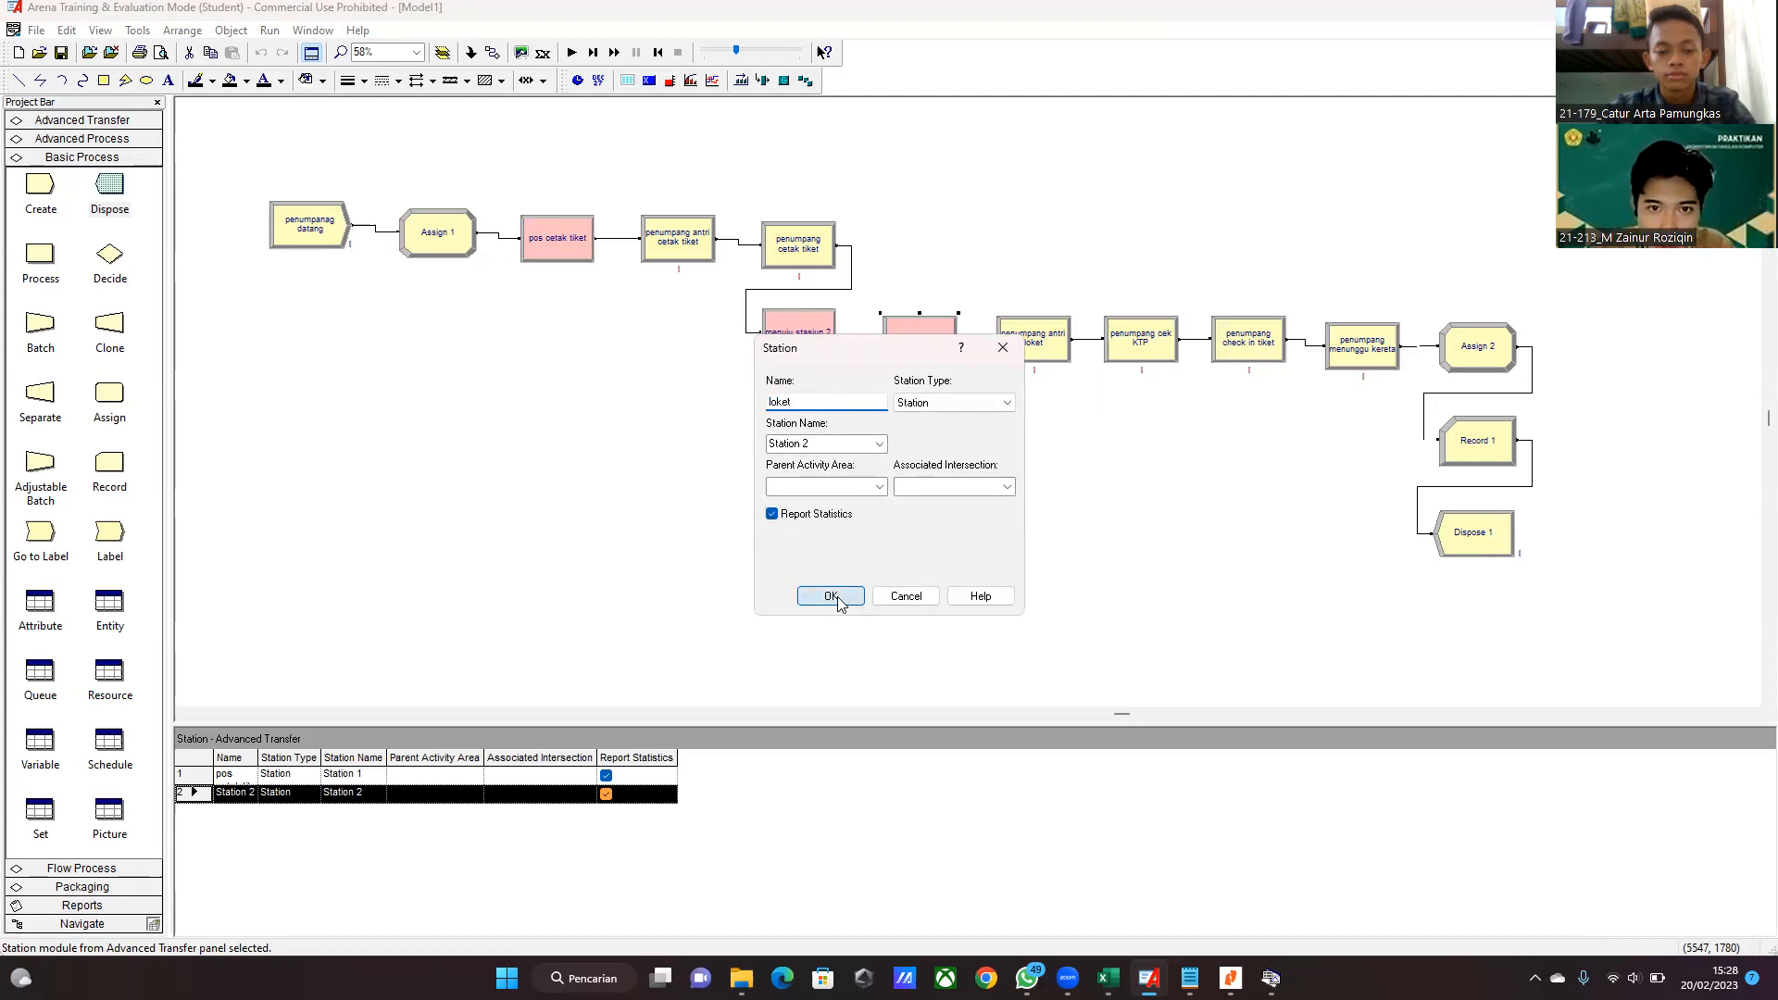
- Add an Entity Picture assignment with its default picture to the Assign 2 module
double_click(1477, 348)
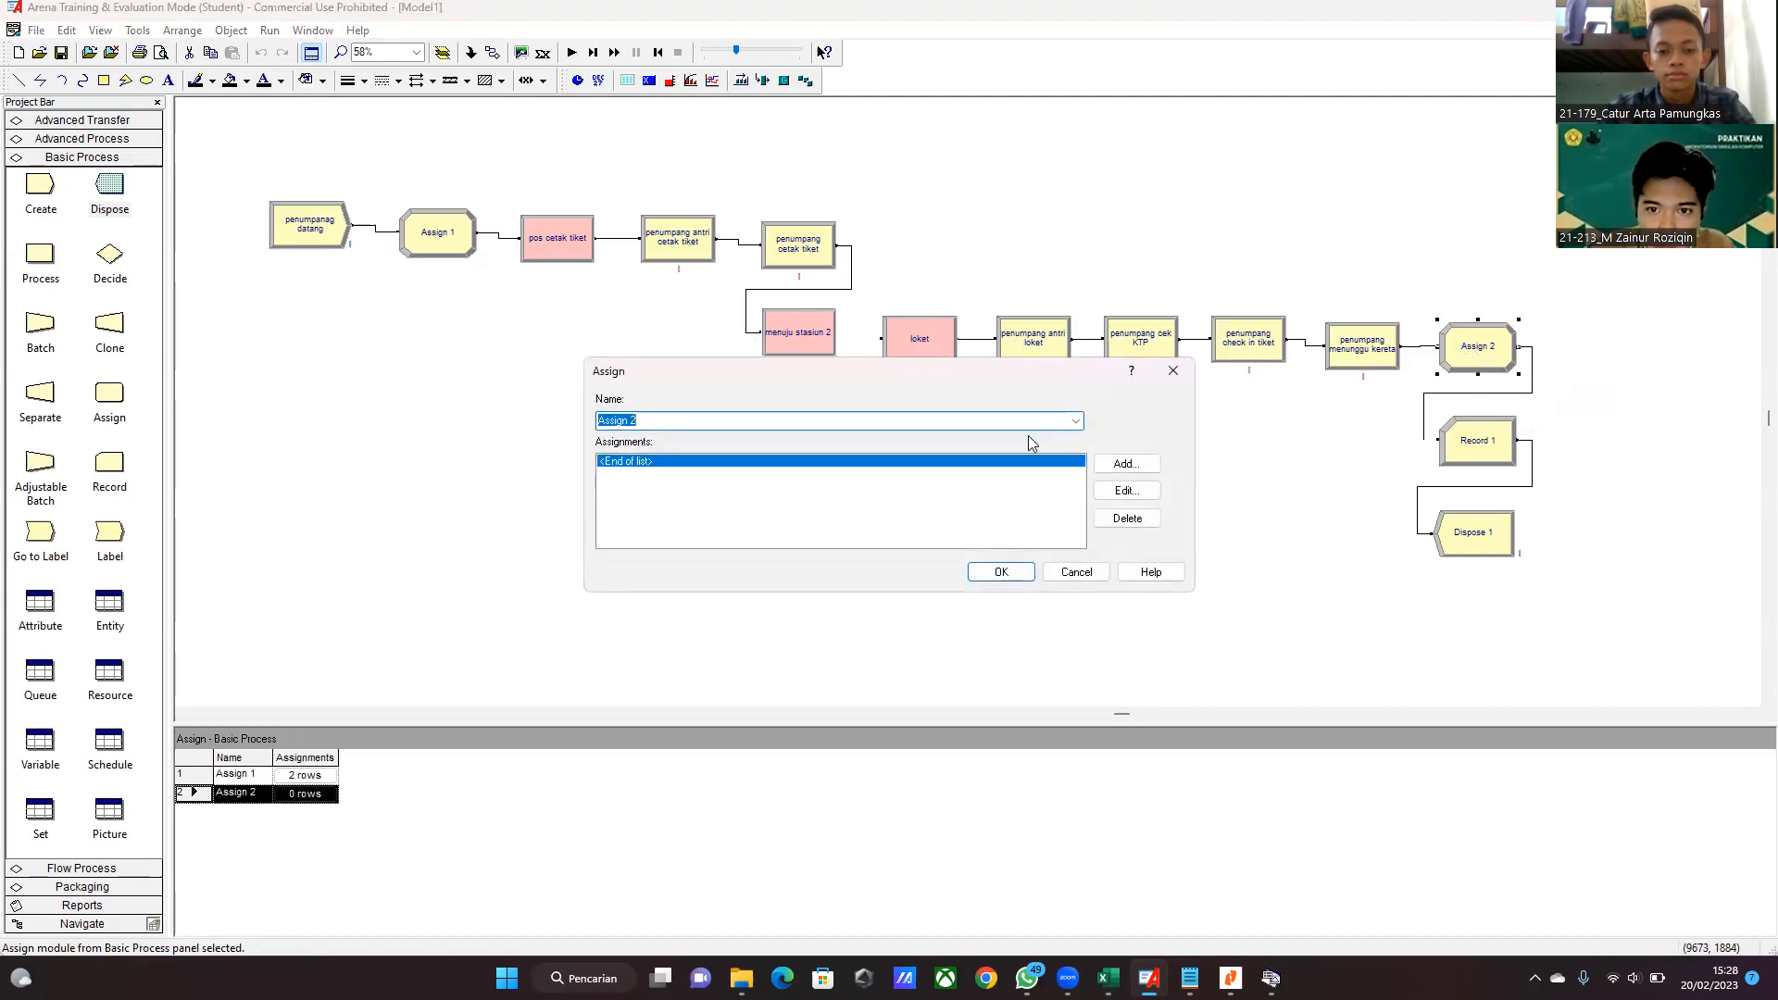
left_click(1129, 463)
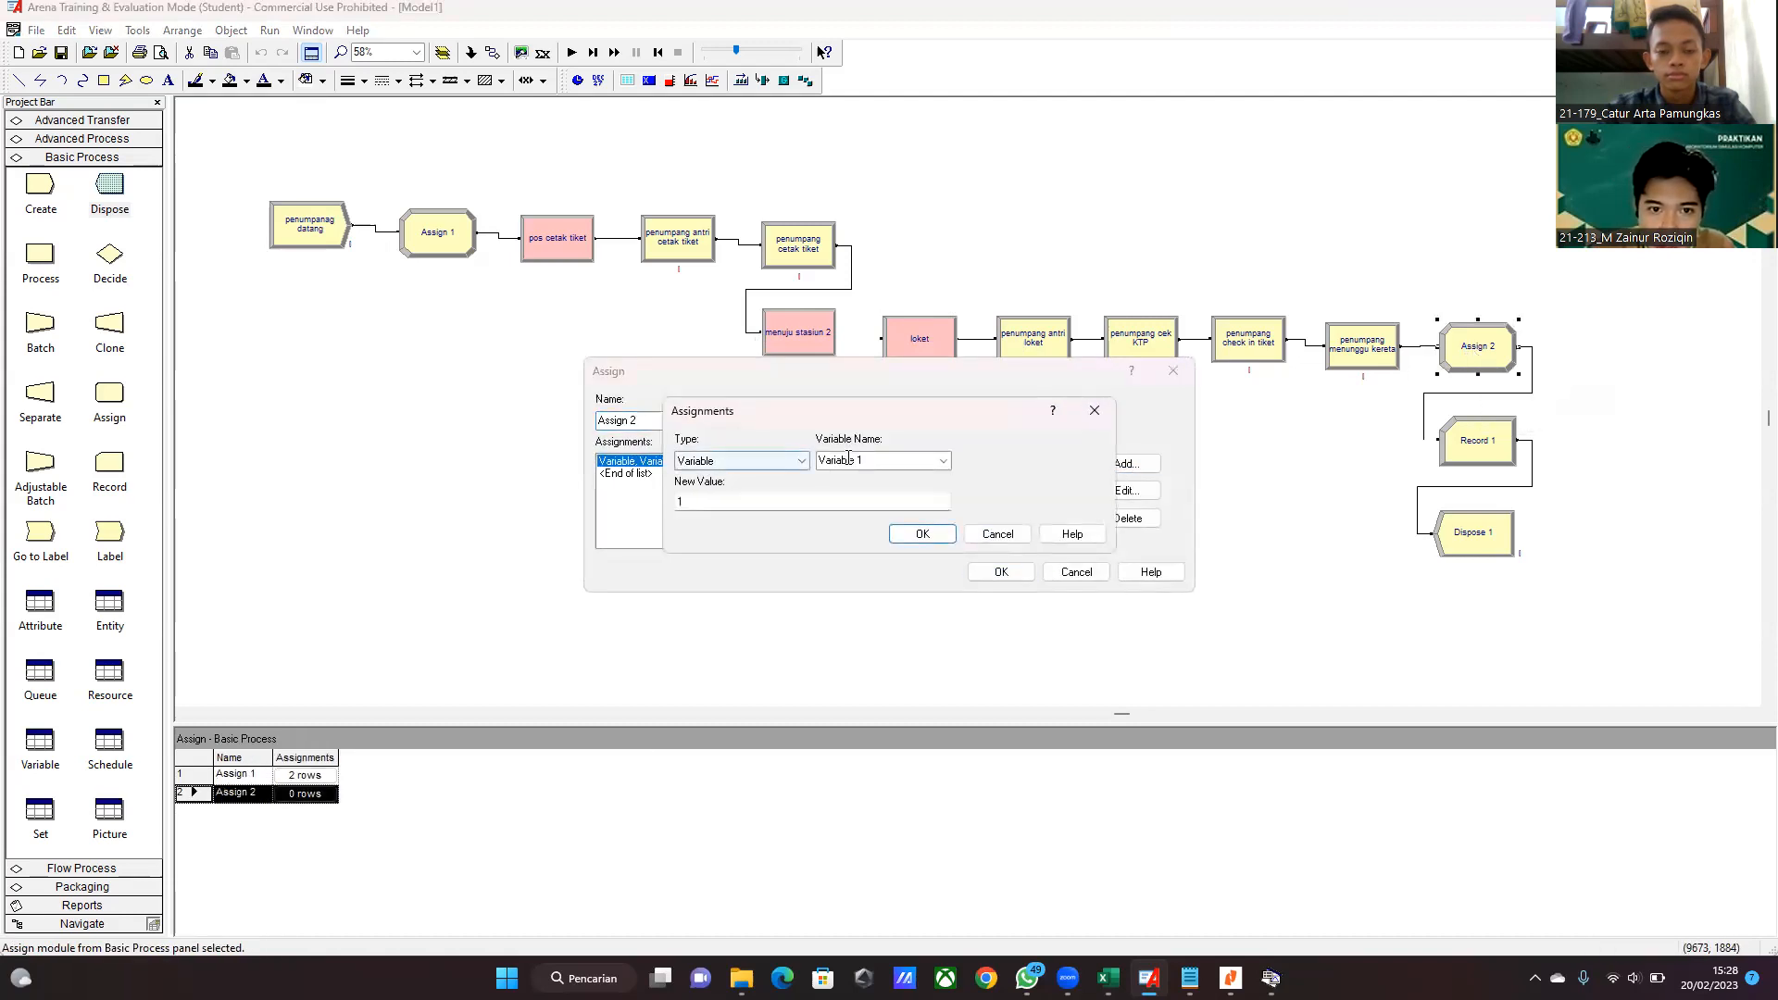
left_click(784, 460)
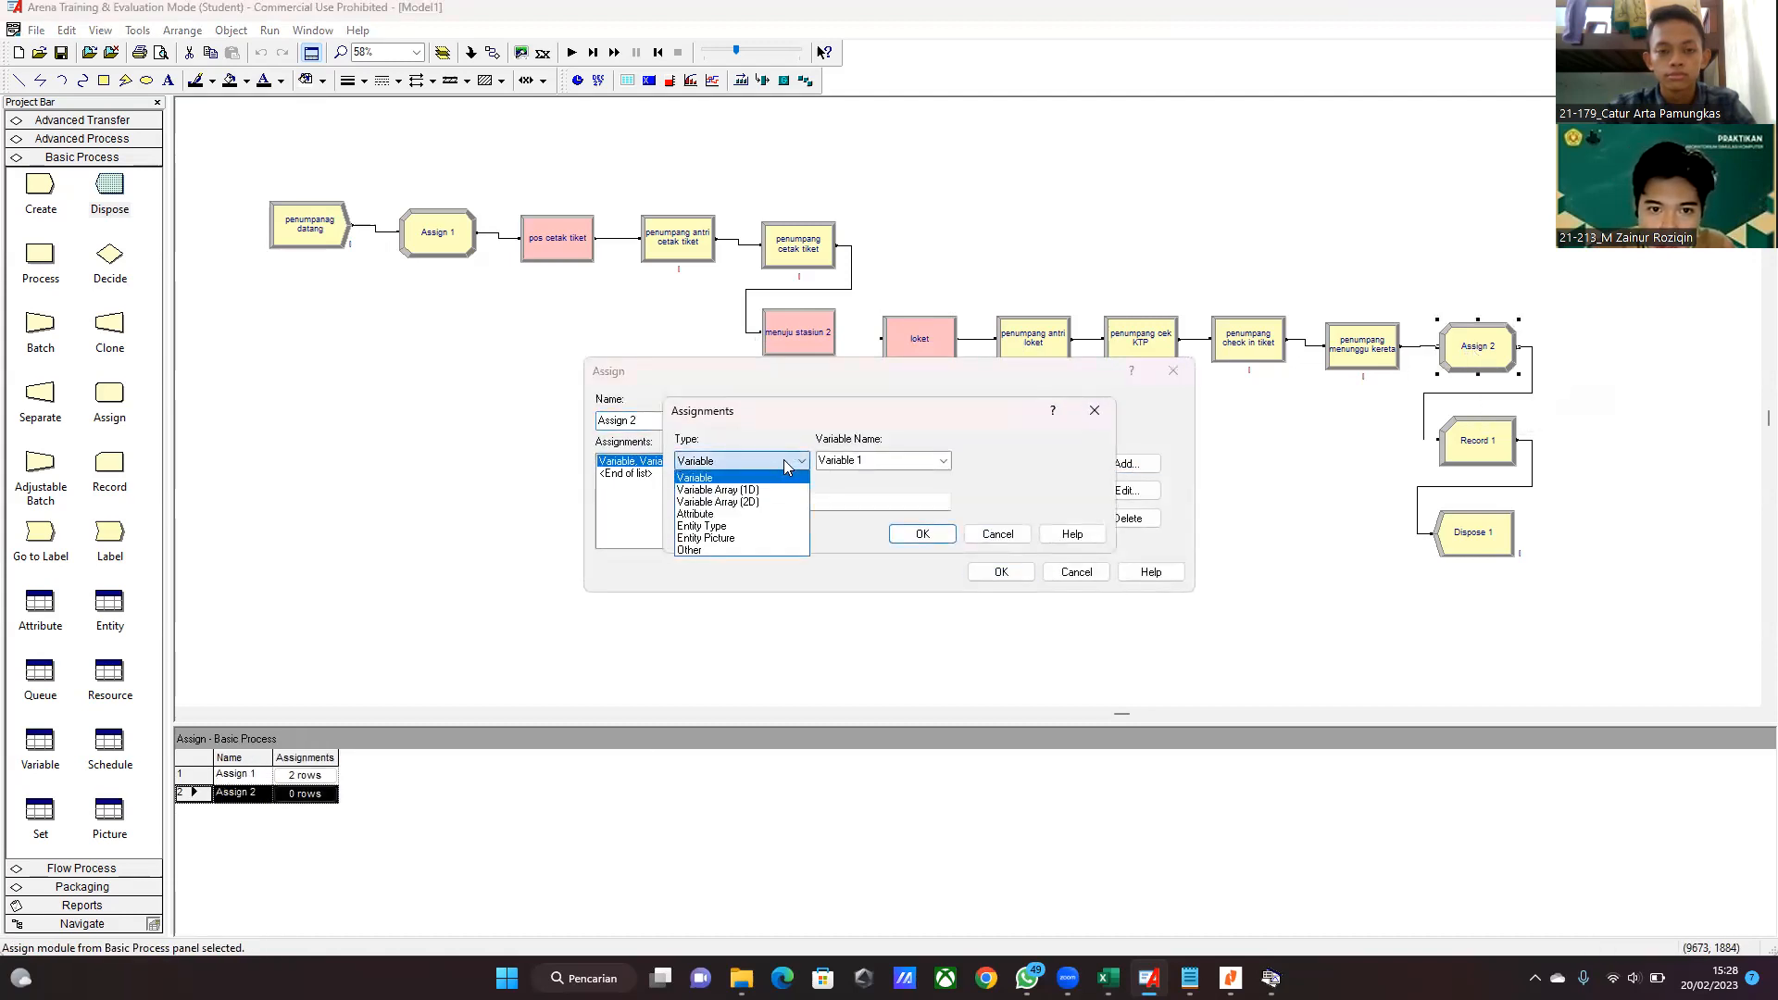
left_click(762, 539)
left_click(917, 535)
left_click(987, 572)
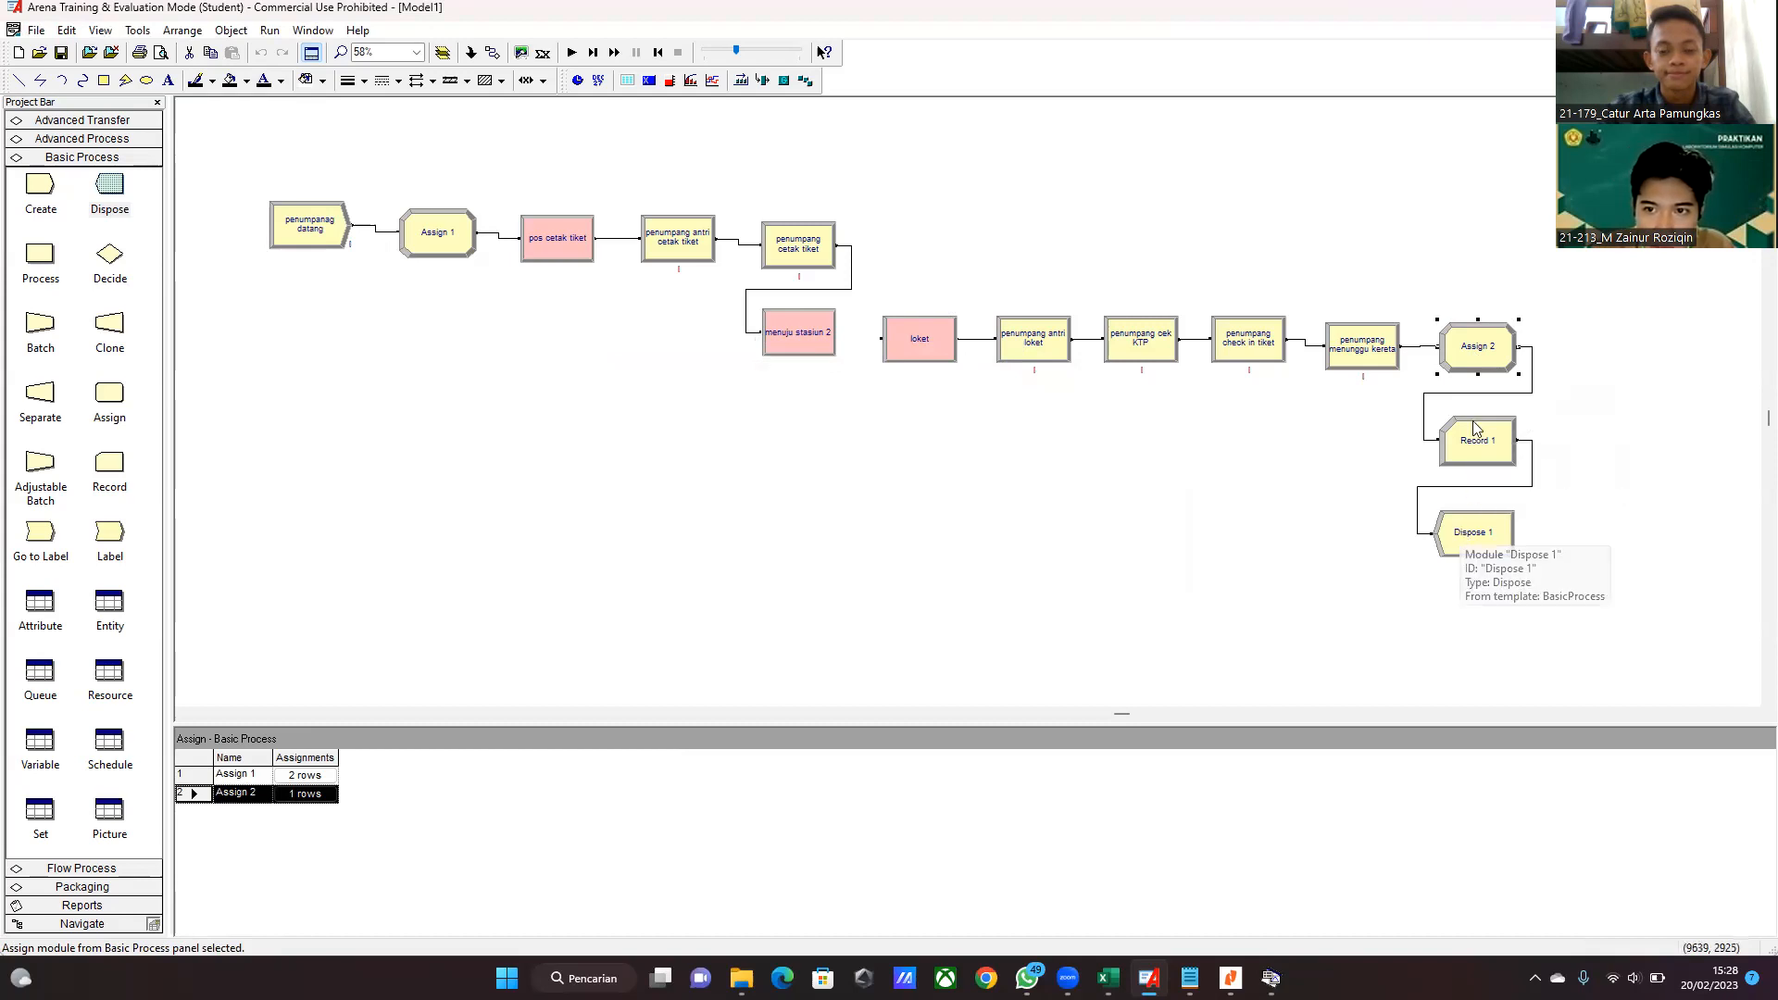
double_click(1480, 350)
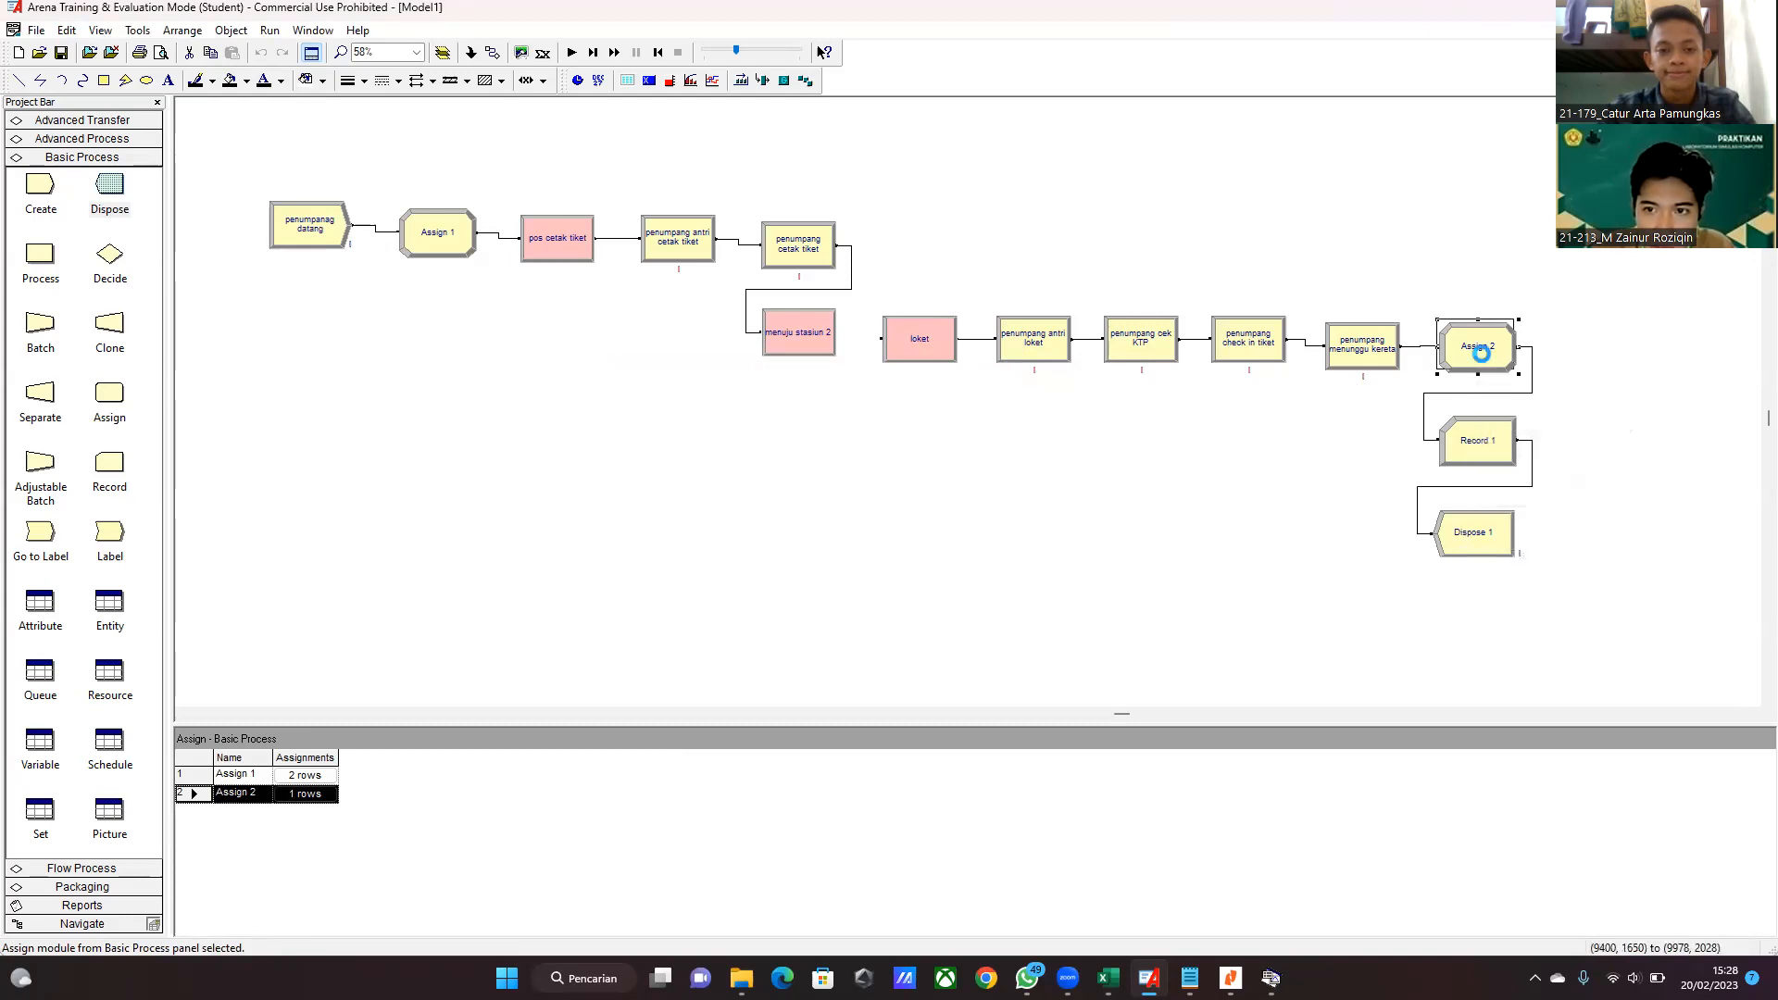
left_click(1158, 376)
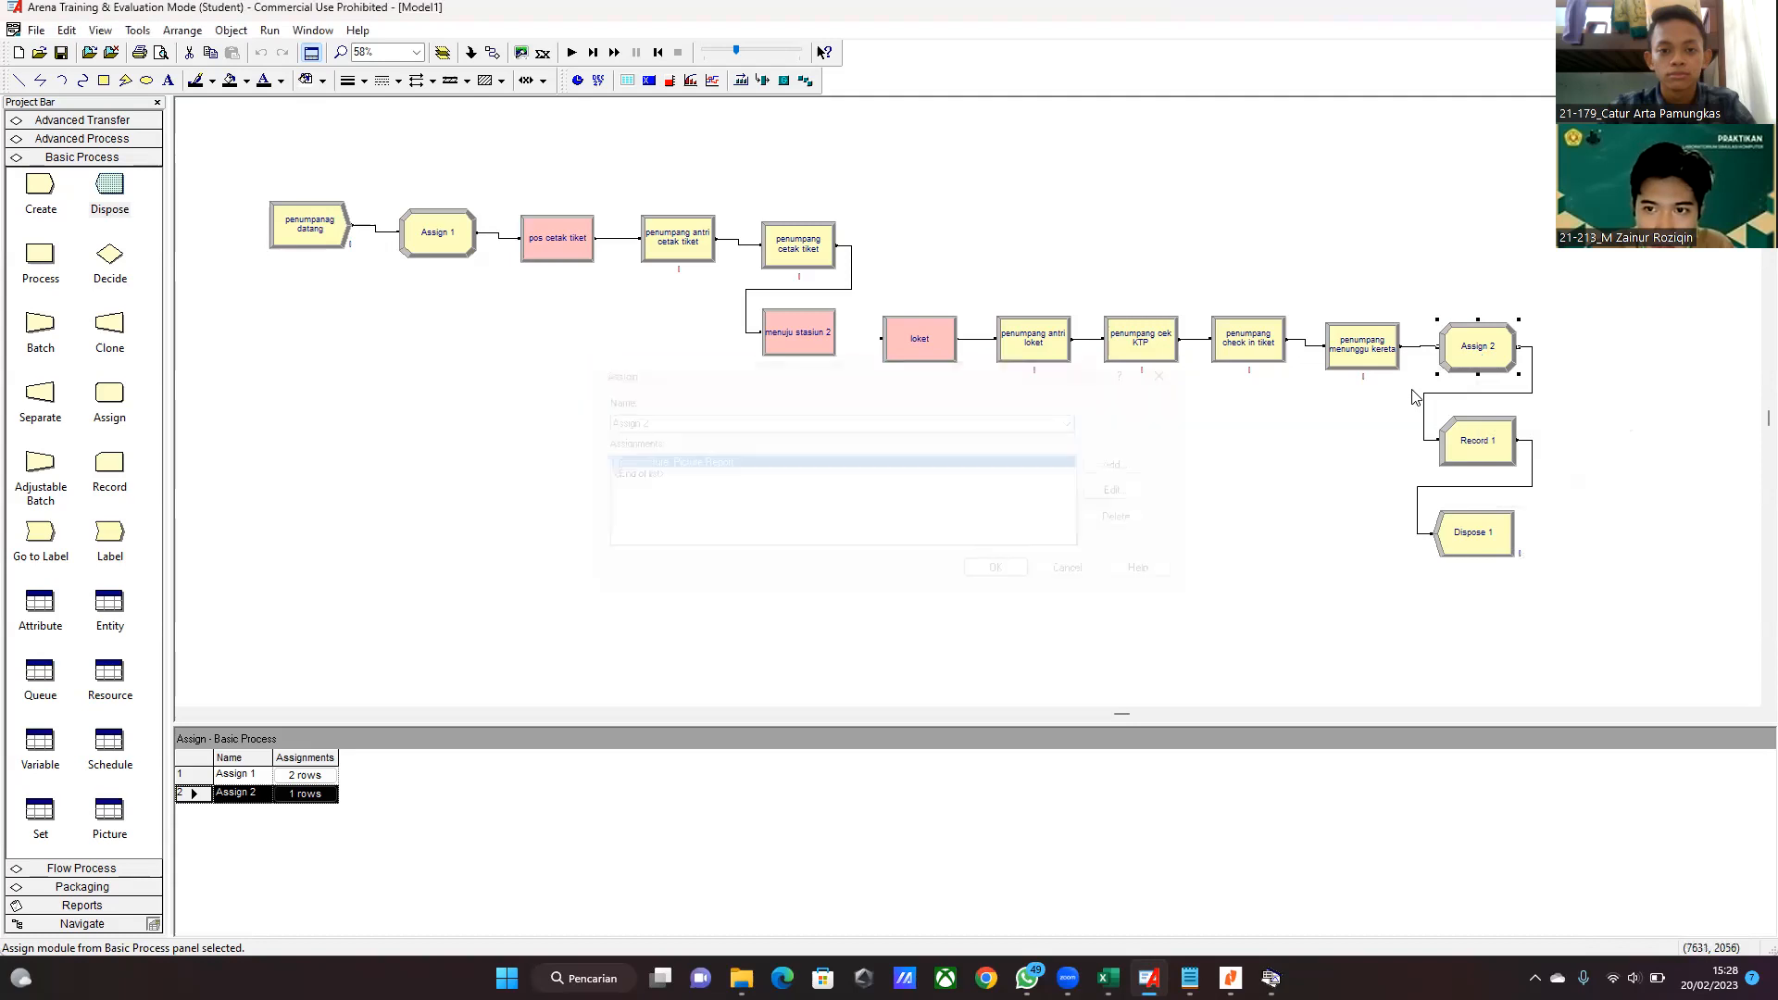
- Add a Count statistic definition with value 1 and counter name "waktu total 1" to the Record 1 module
double_click(1478, 440)
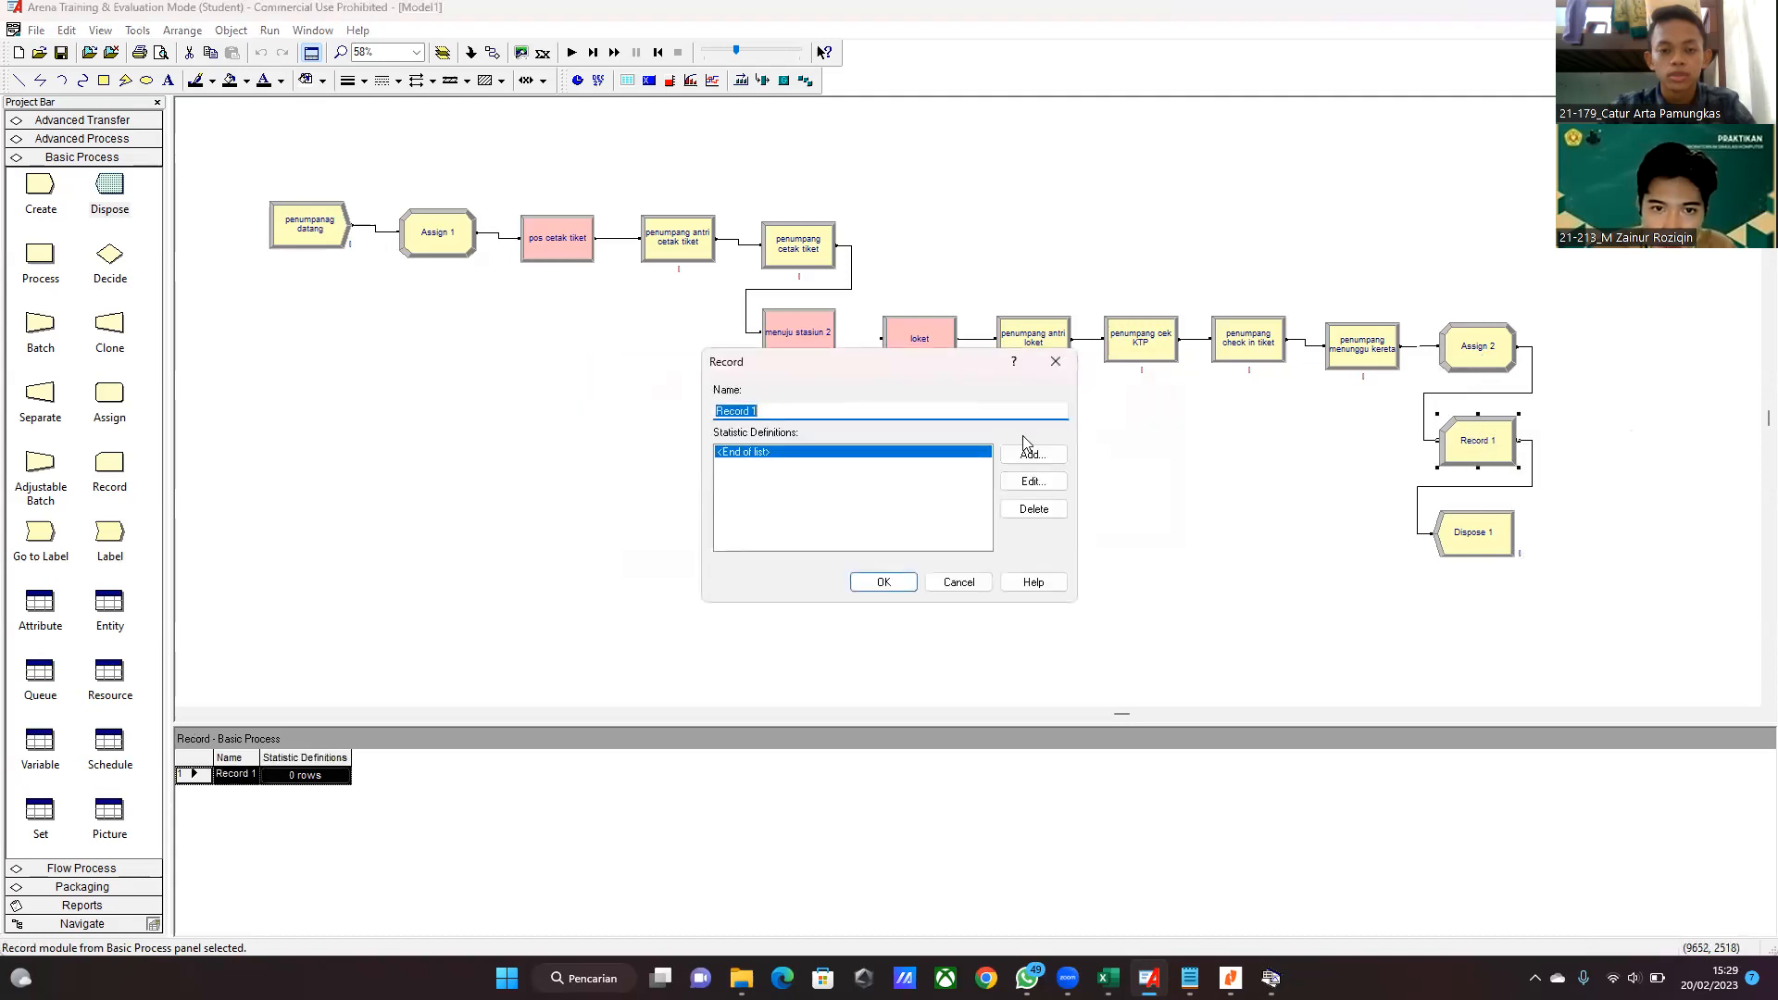
left_click(1030, 451)
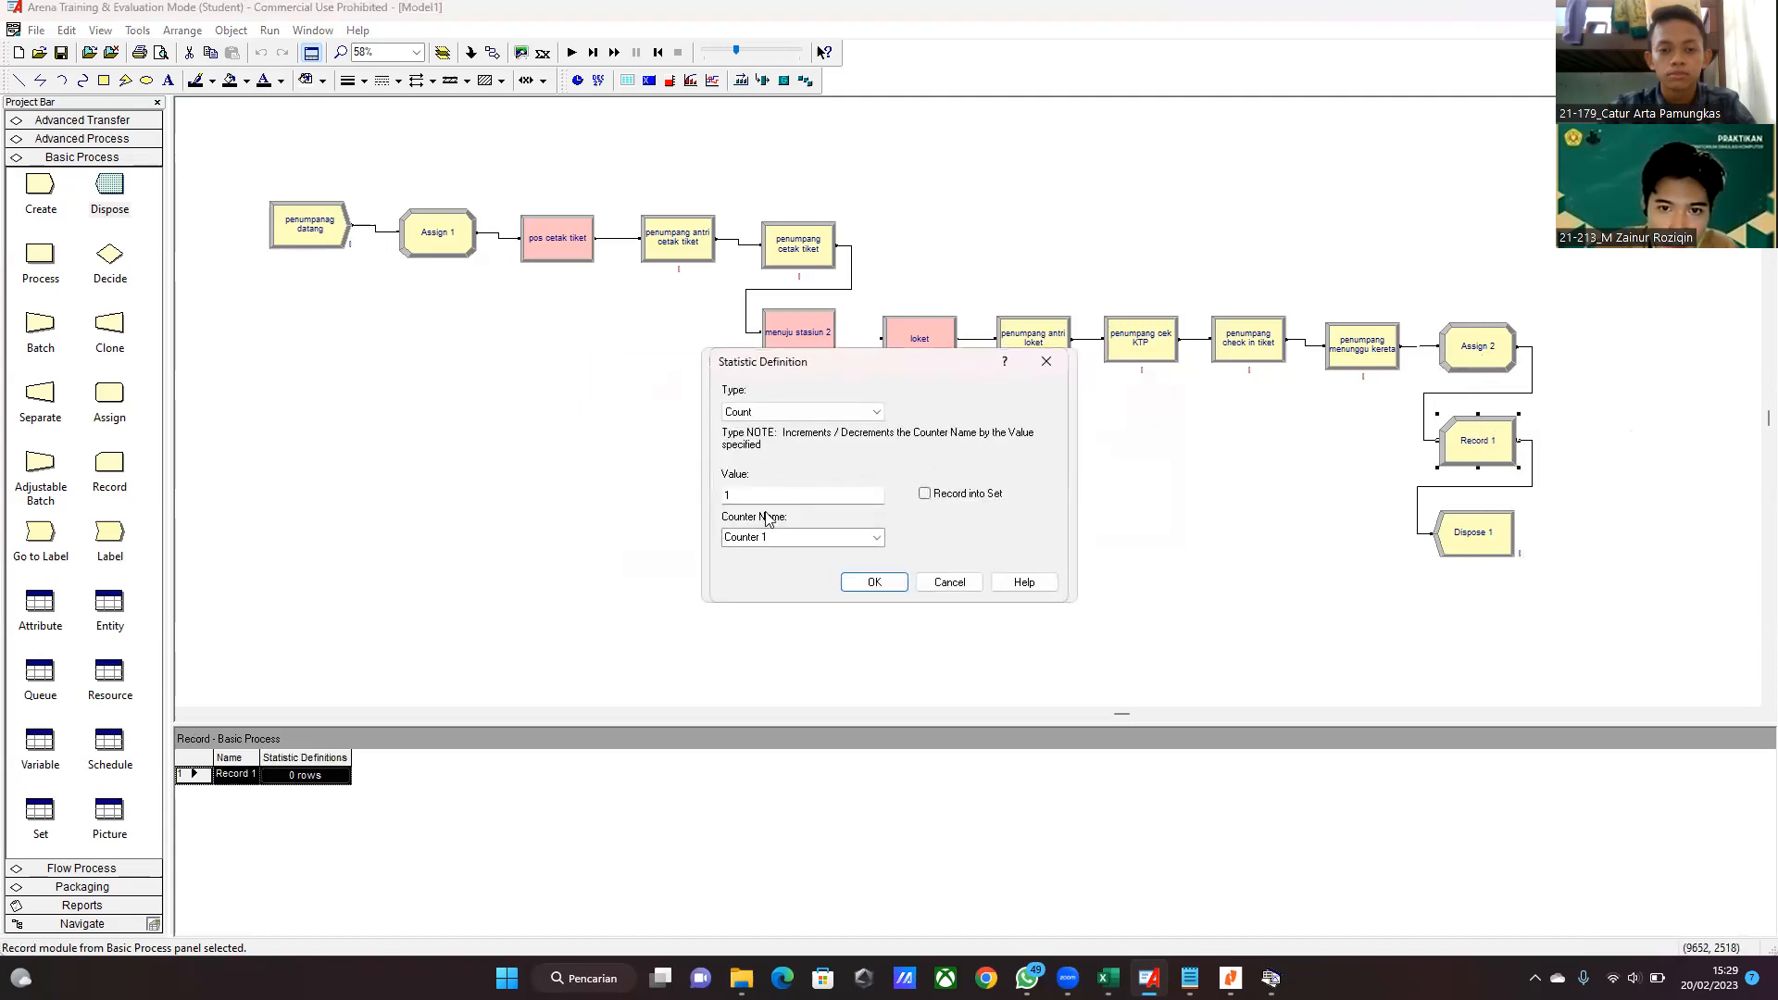
left_click(789, 537)
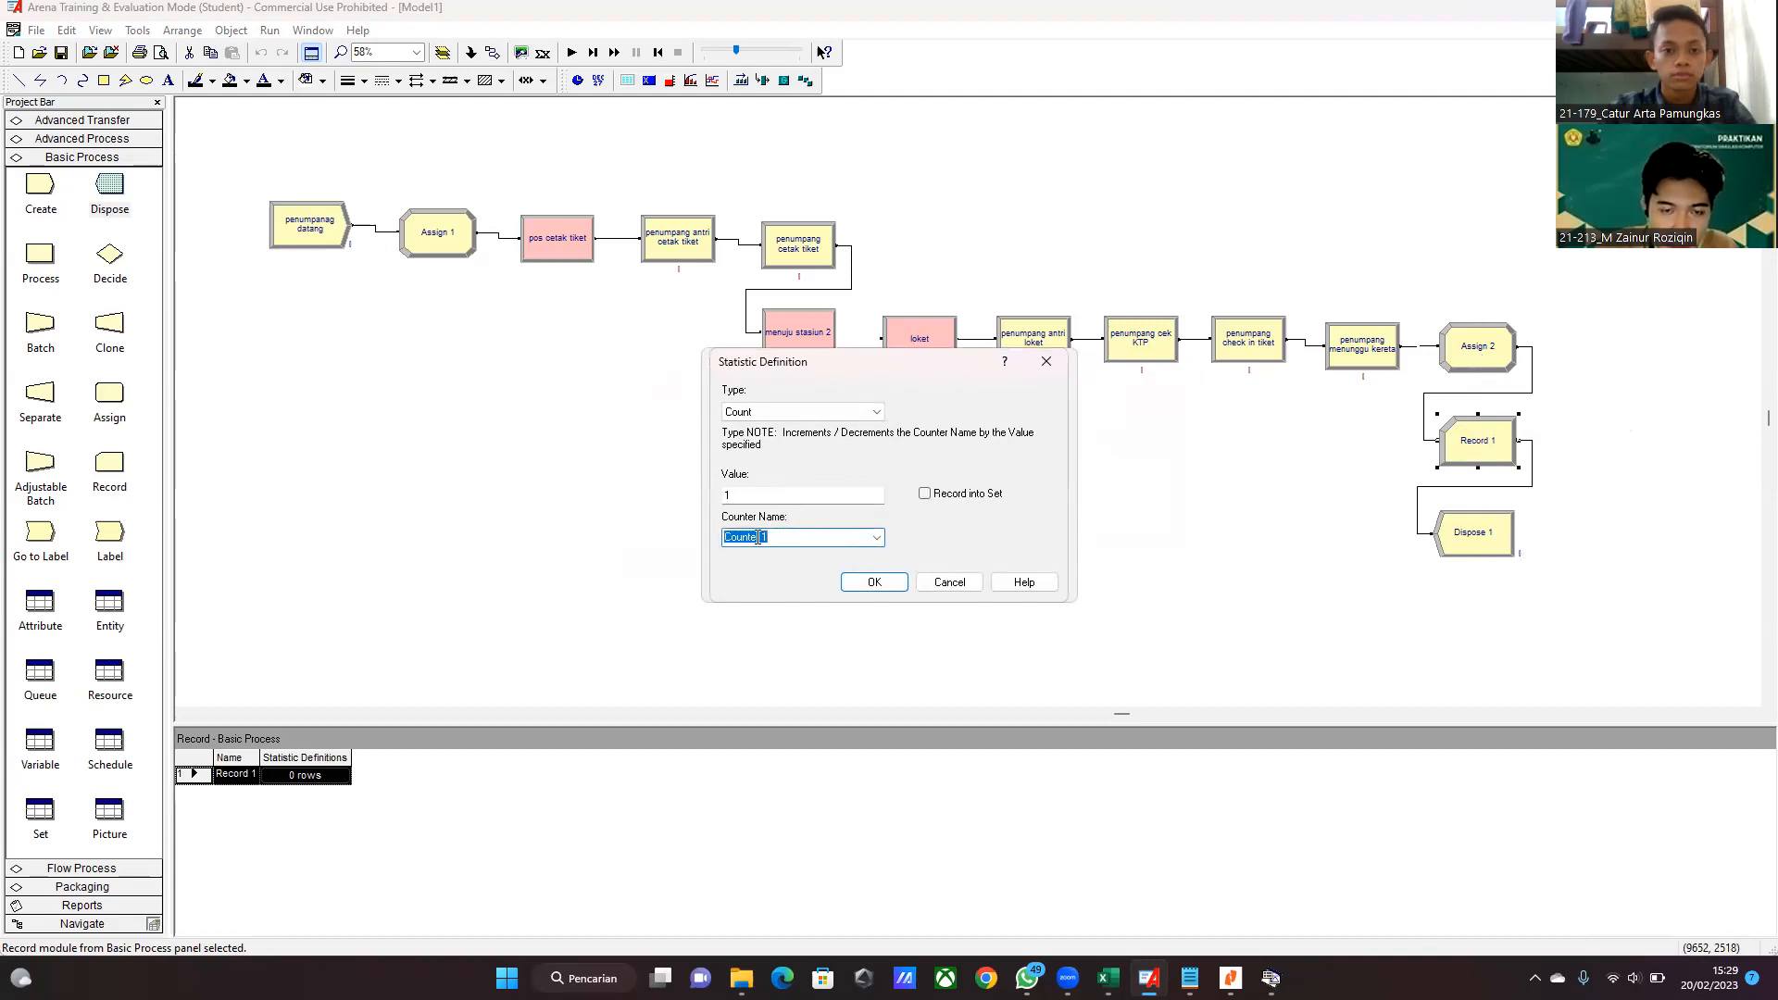
double_click(760, 537)
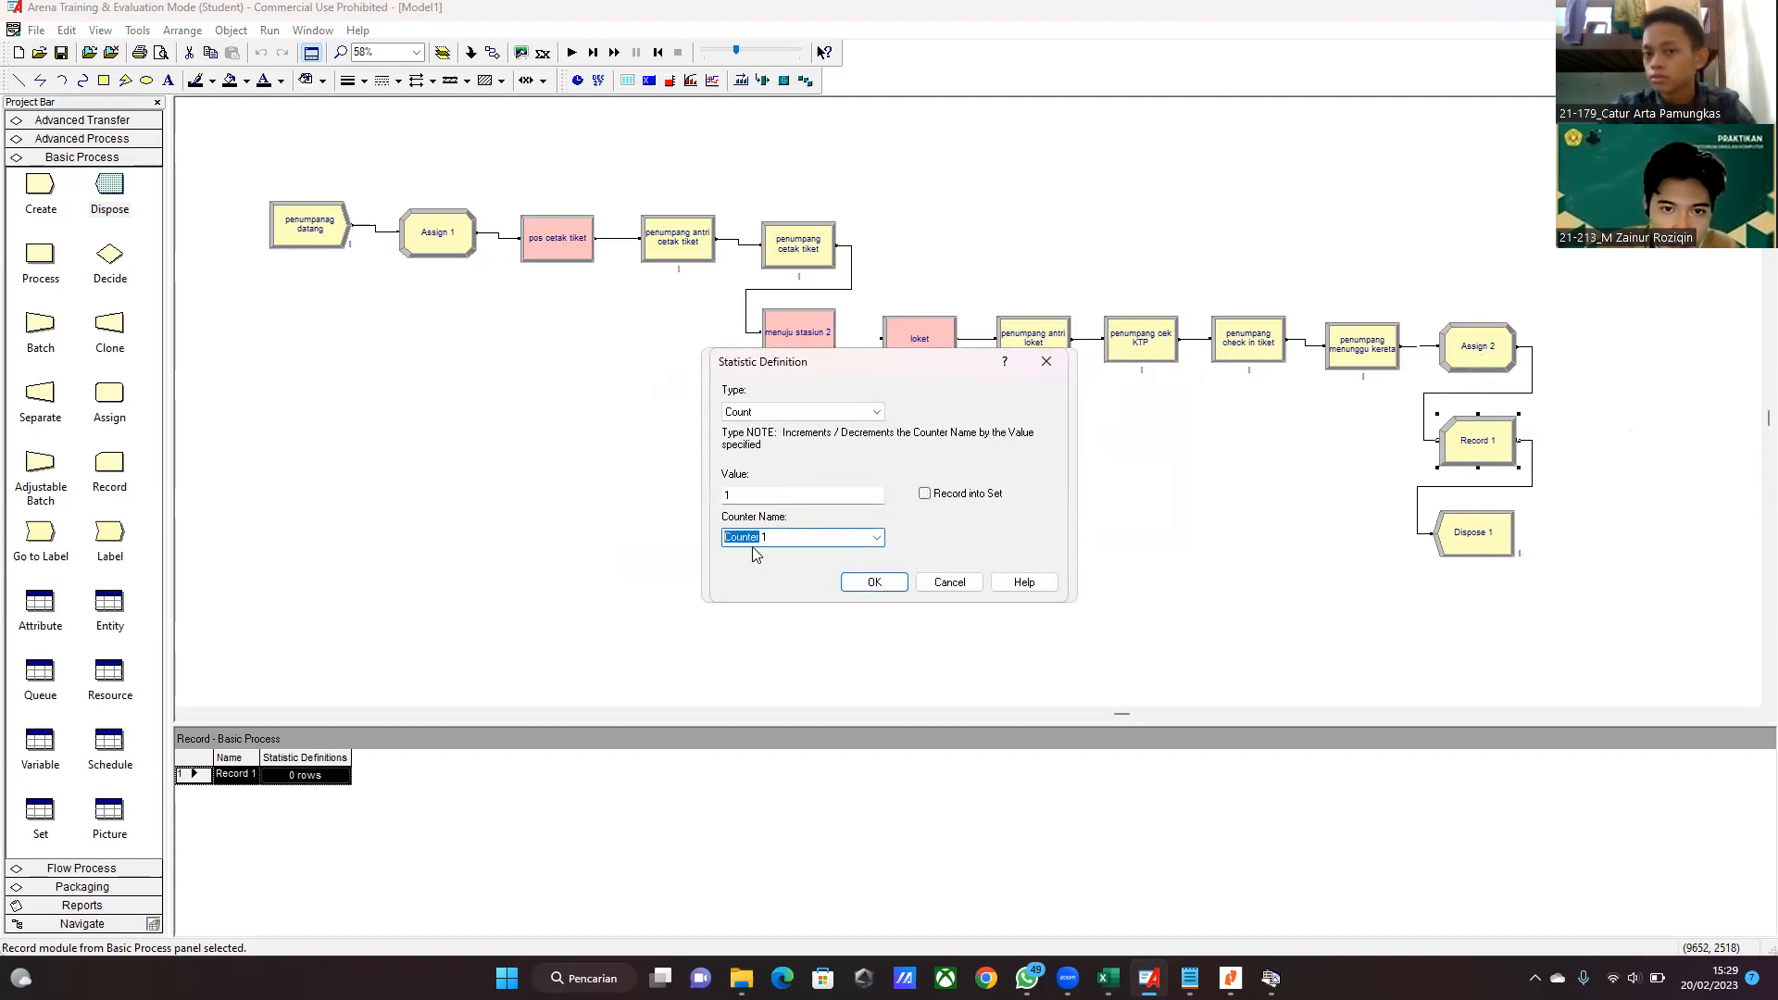
type("w")
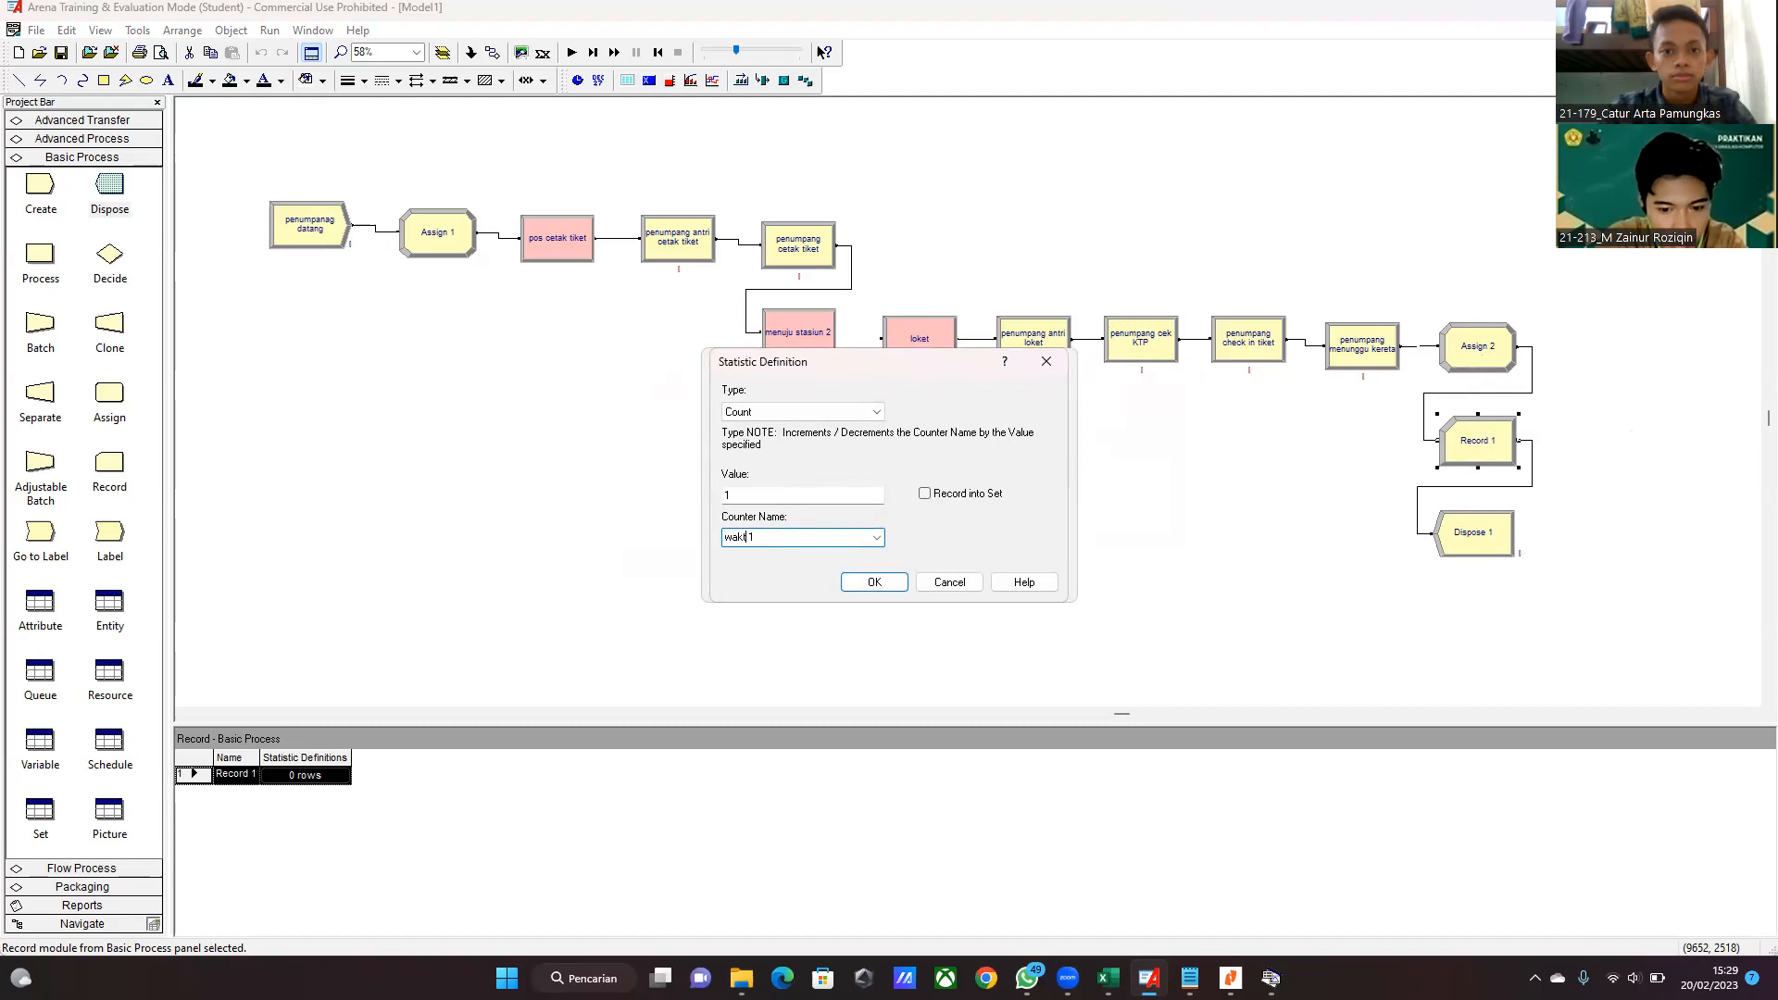
type("aktu total")
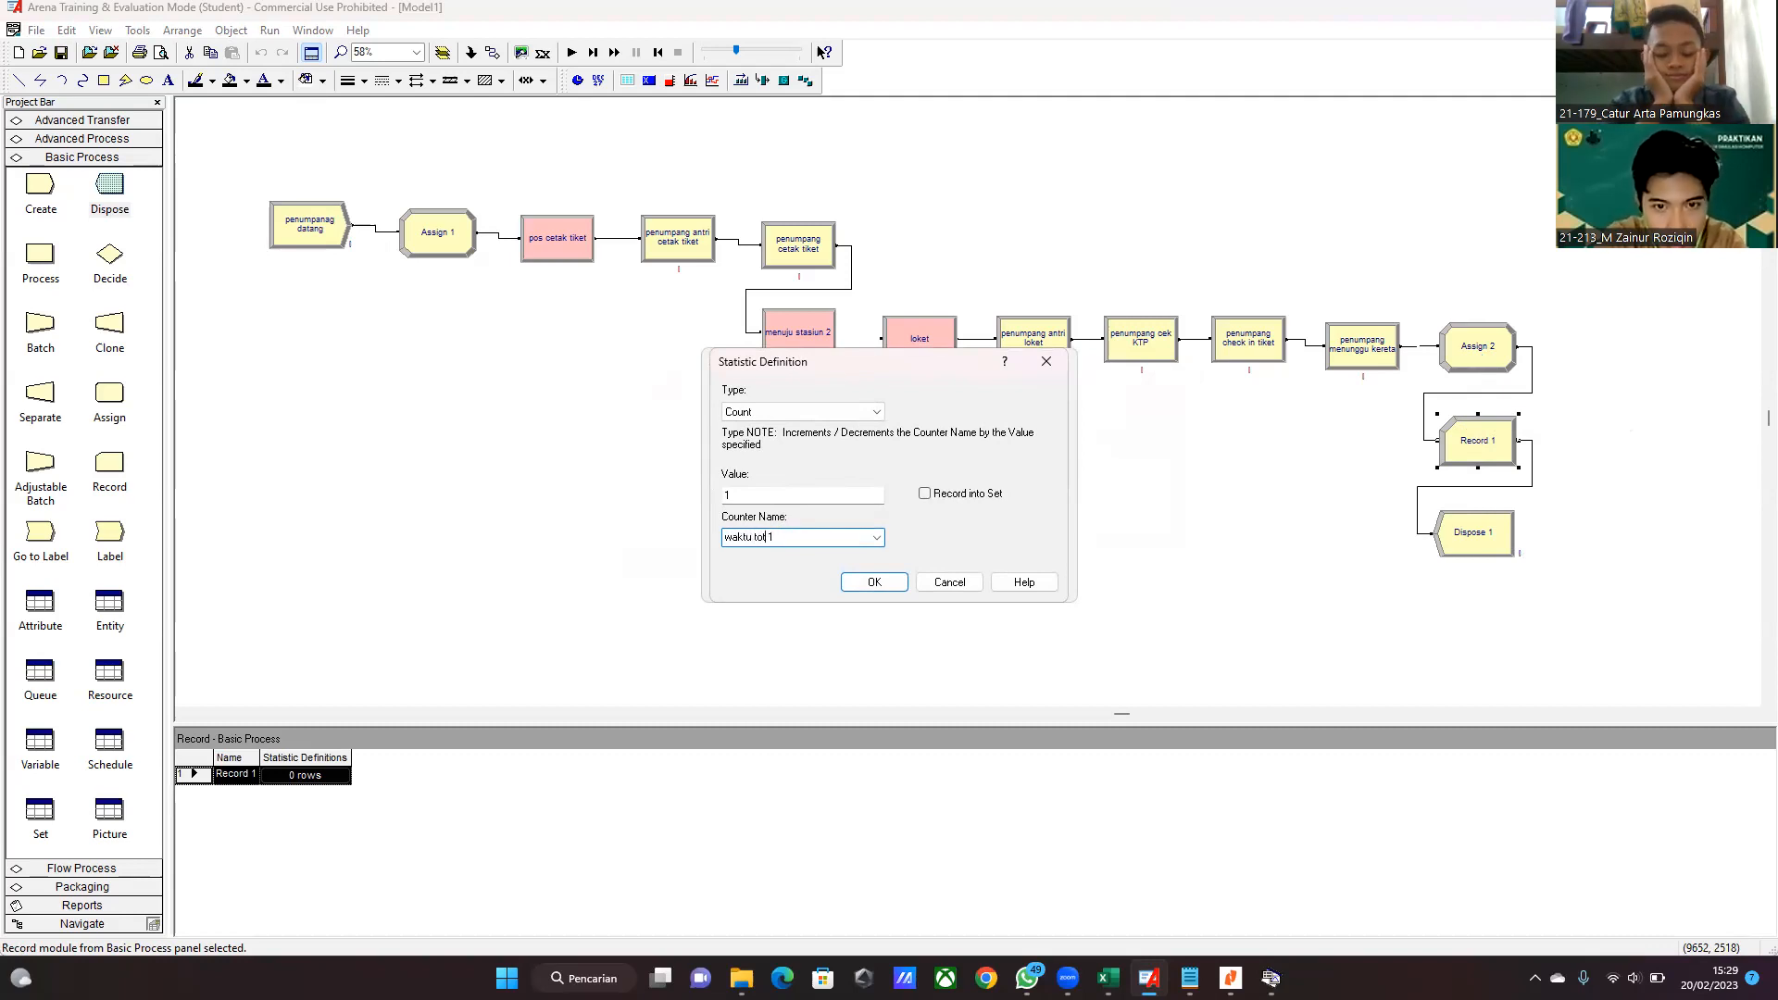
left_click(878, 589)
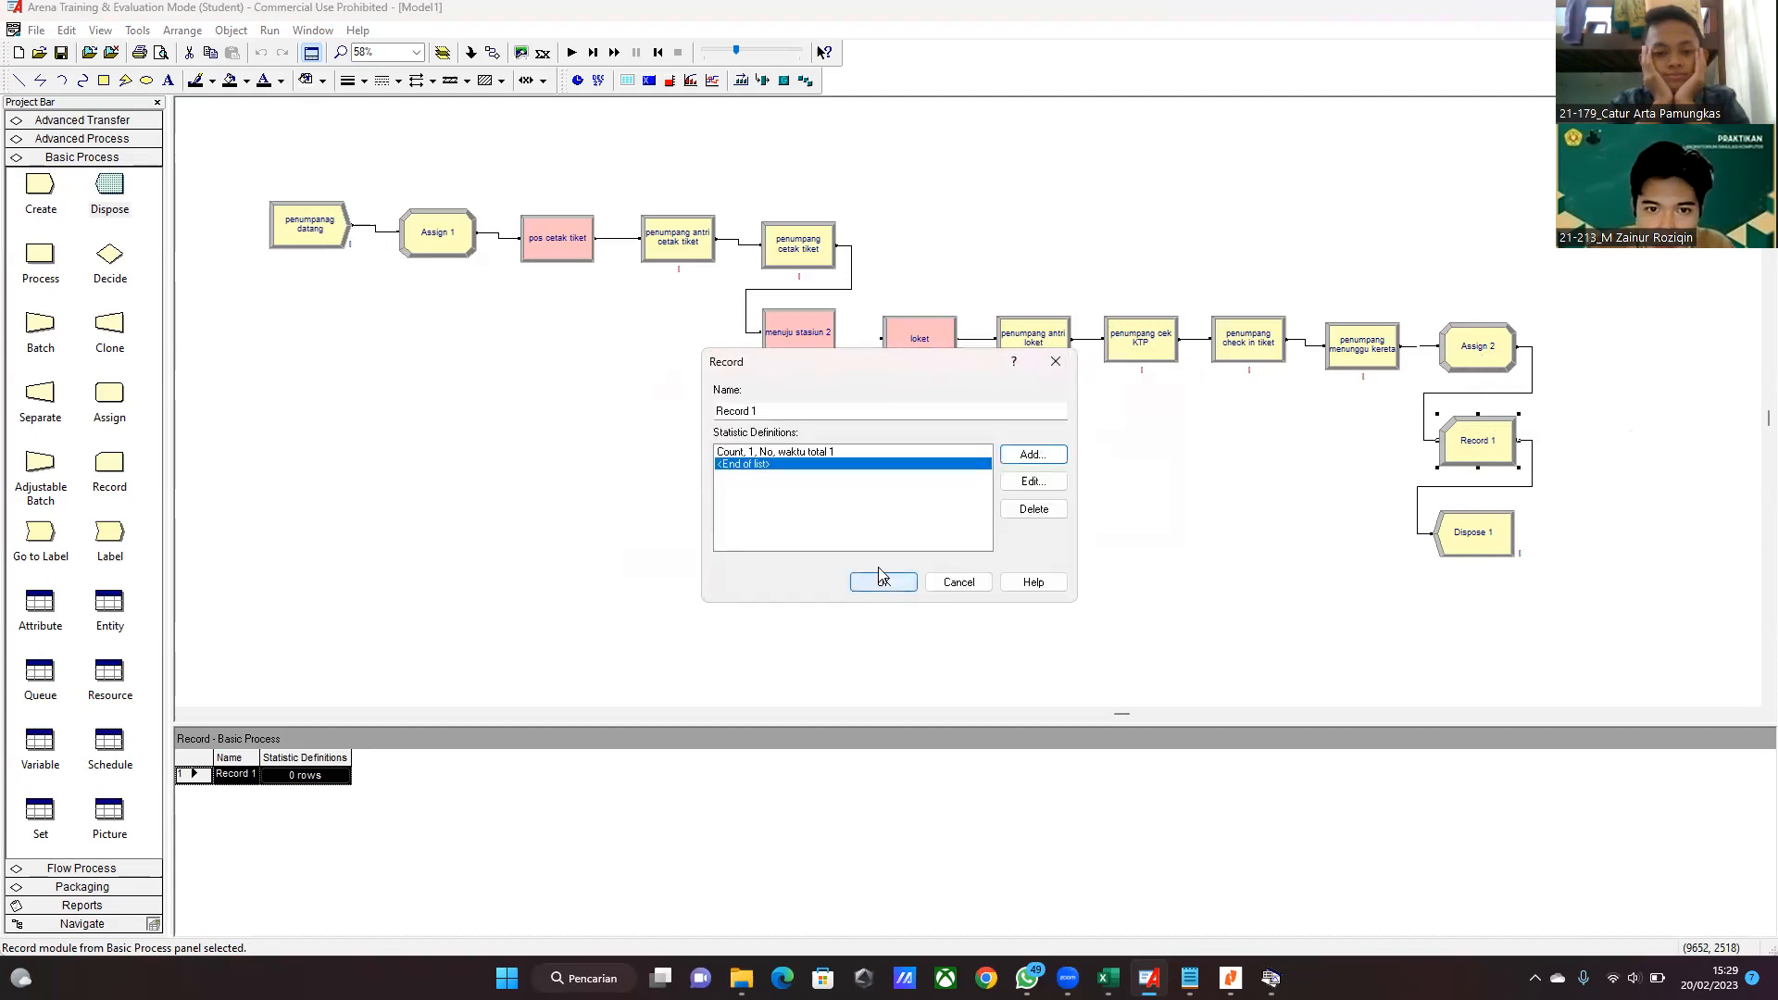
left_click(884, 581)
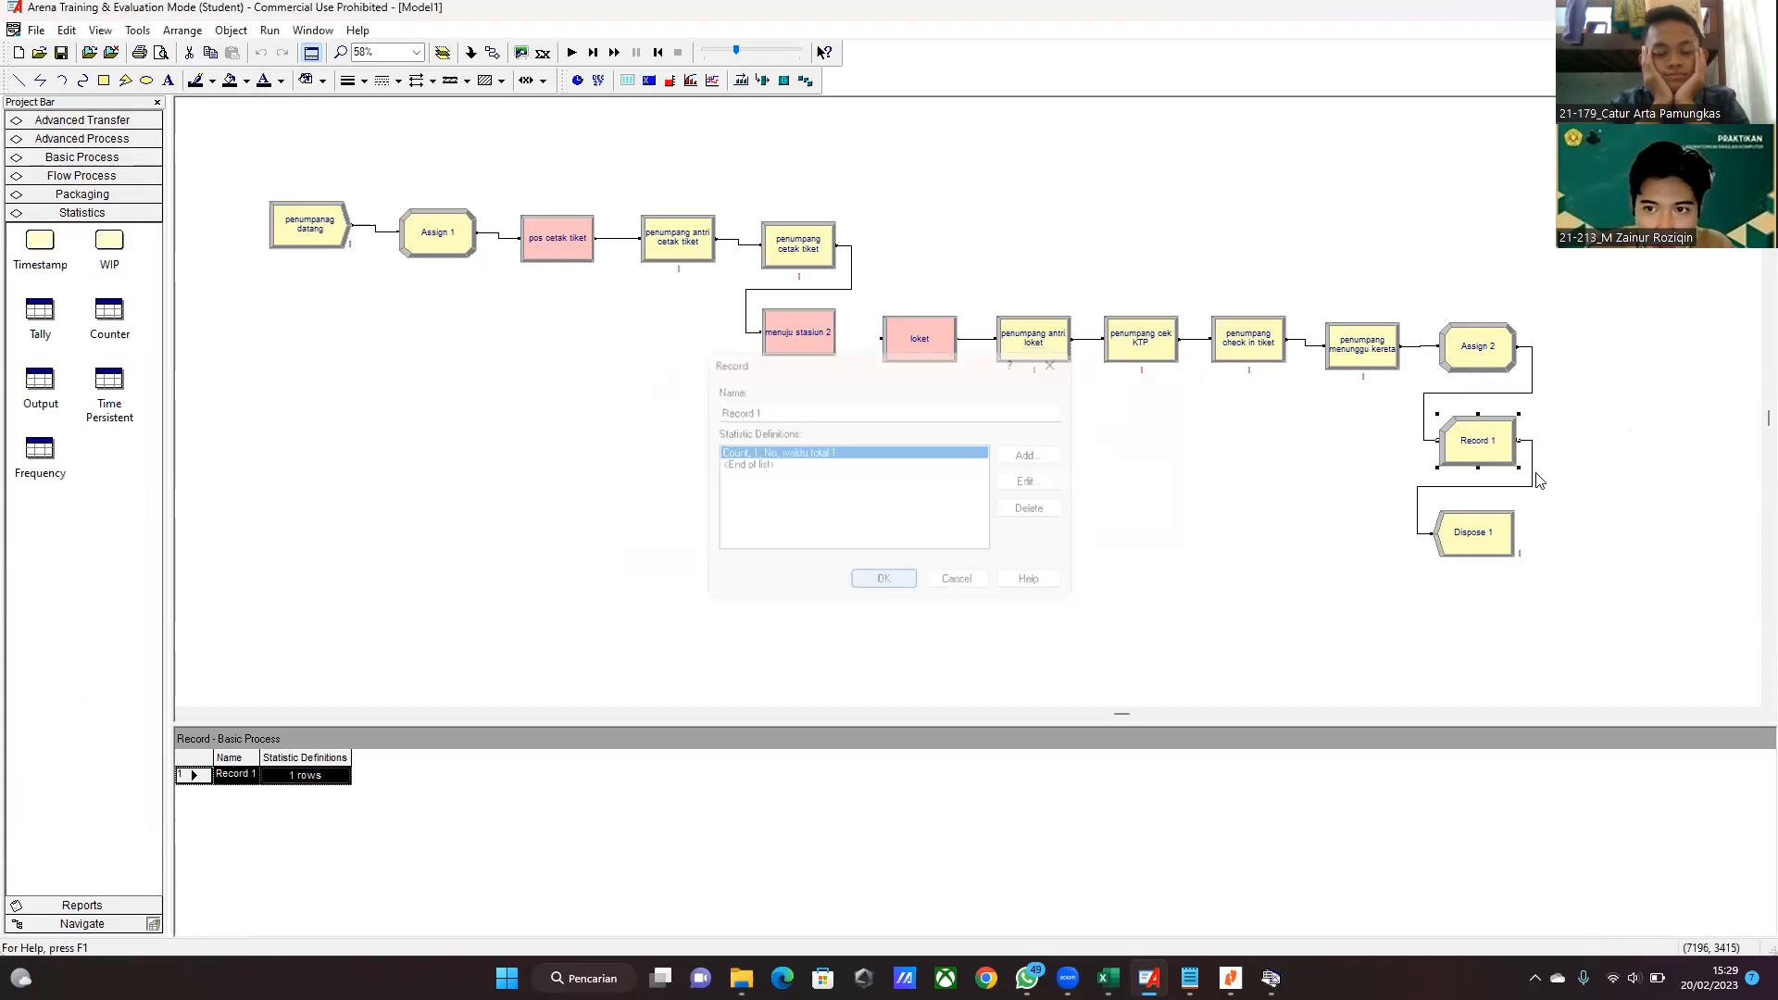
- Rename the Dispose 1 module as "loket 1", leaving entity statistics recording enabled
double_click(1490, 537)
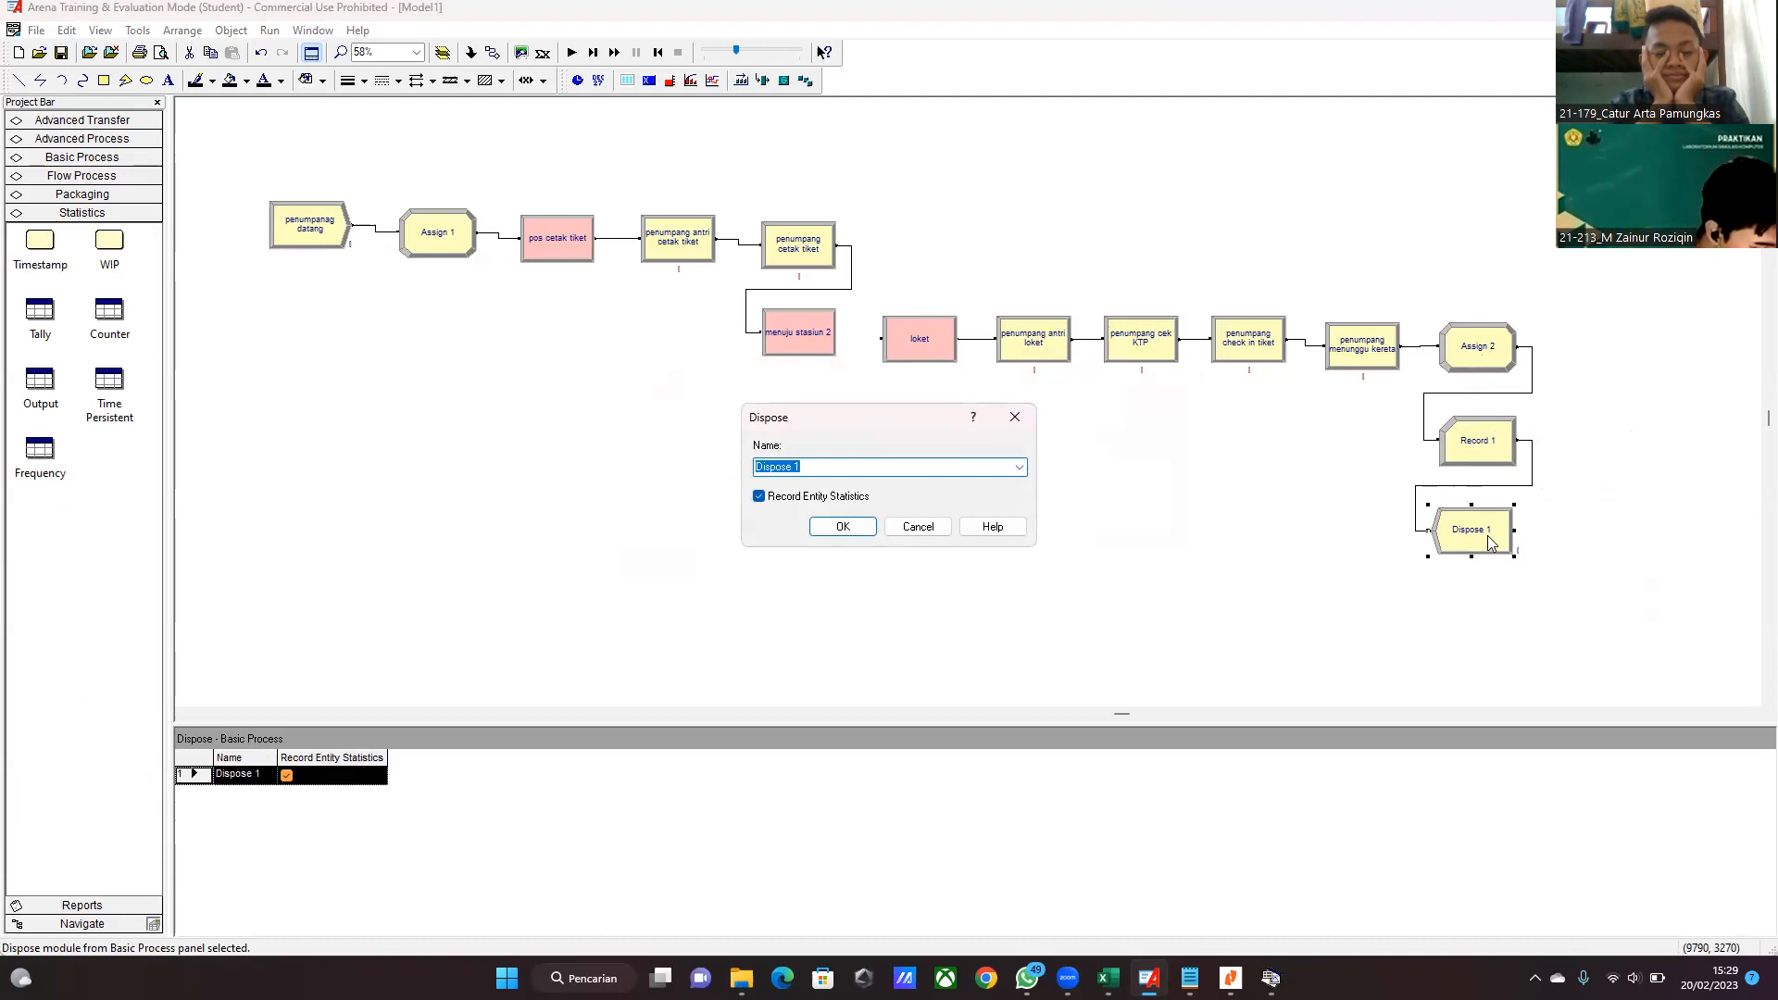
key("BackSpace")
type("loket ")
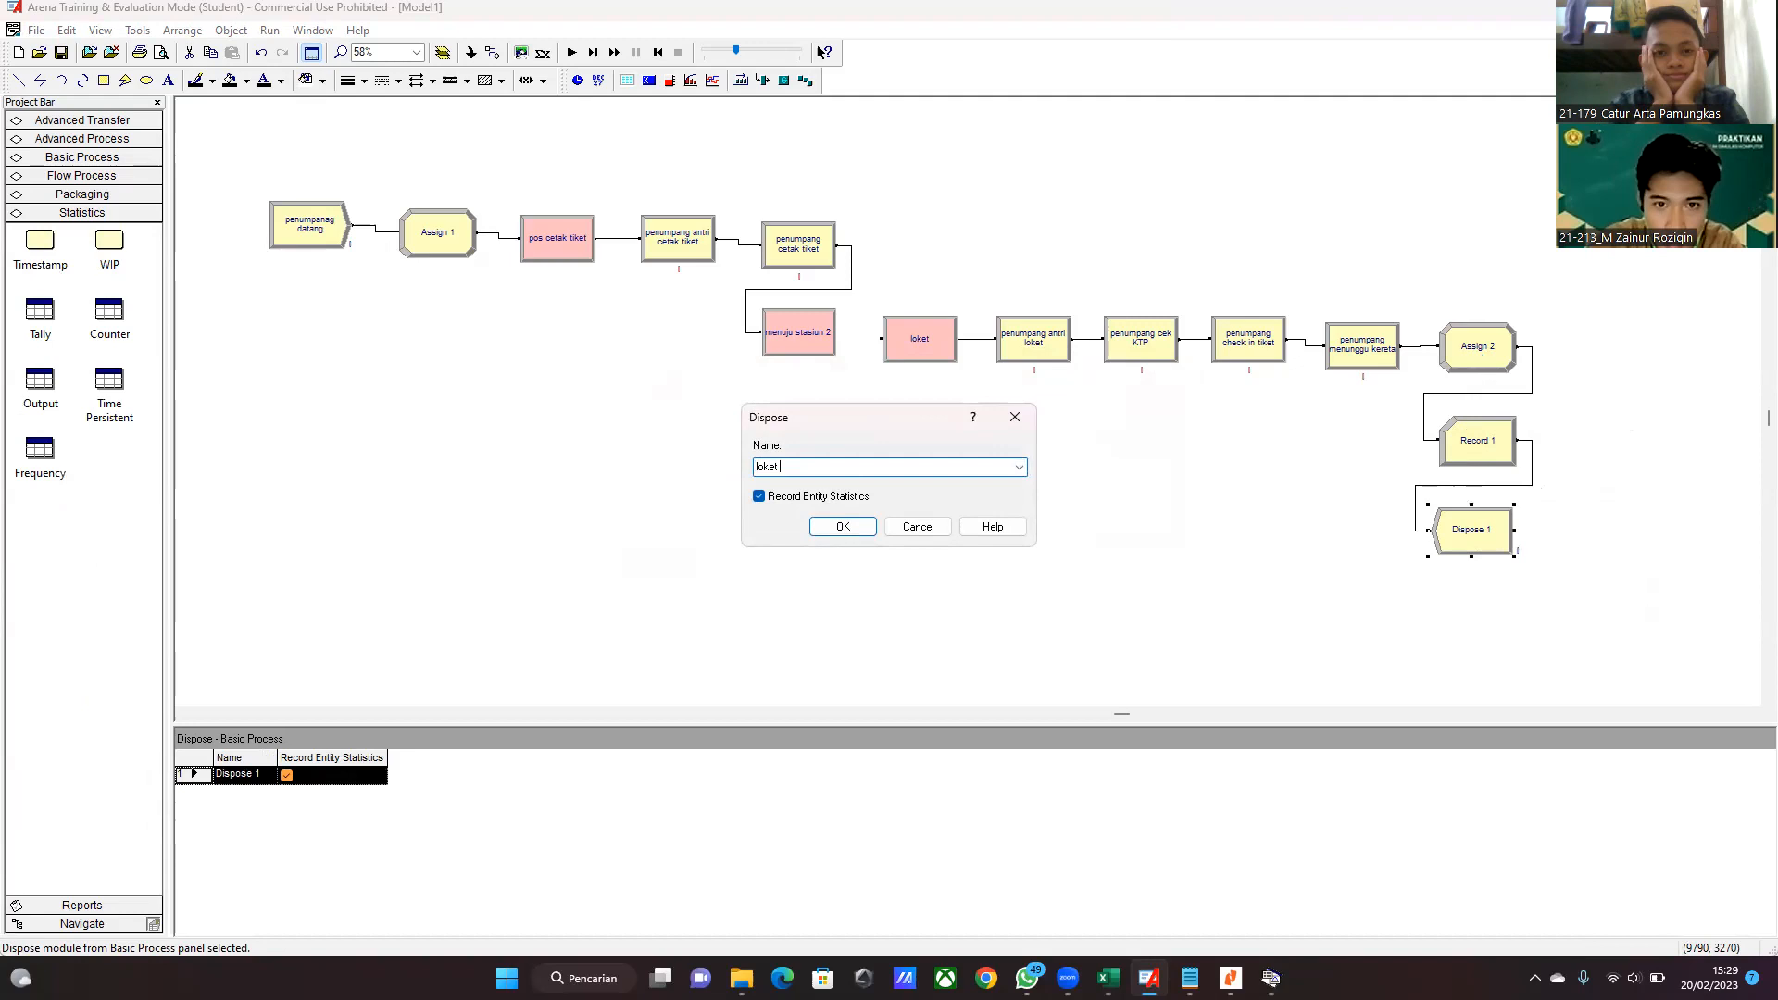
type("1")
left_click(838, 526)
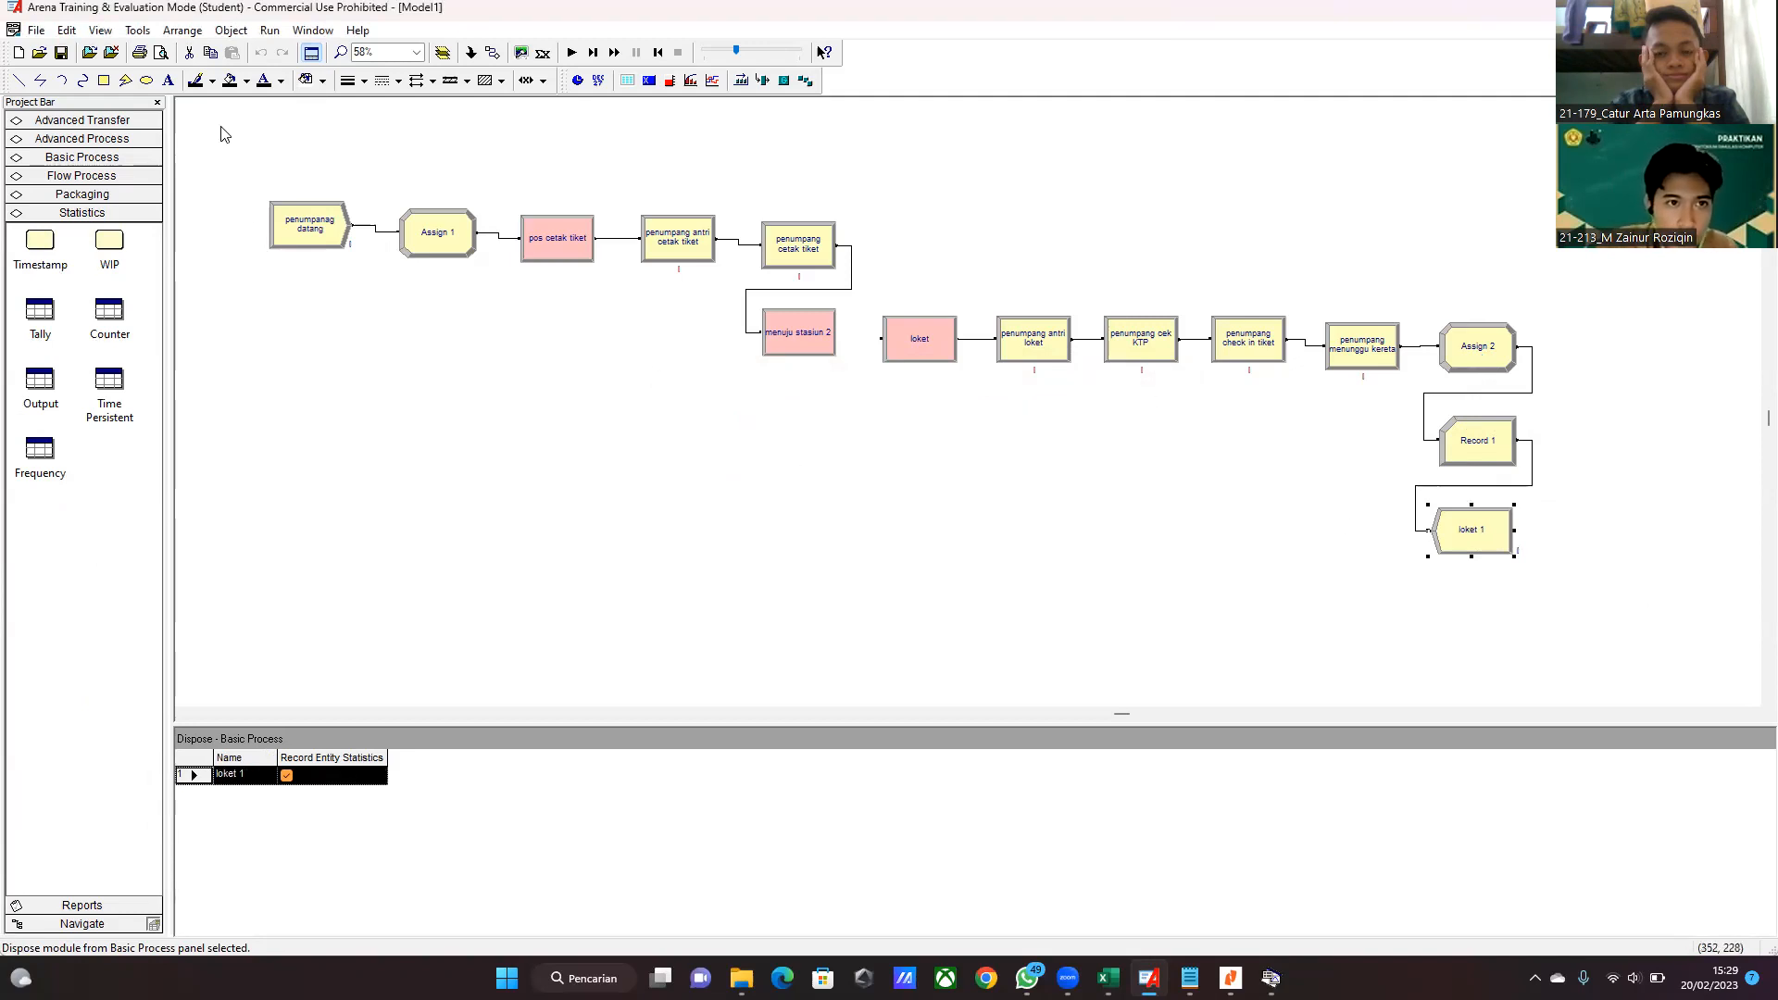
- Set the number of replications to 10 in the run setup
left_click(271, 31)
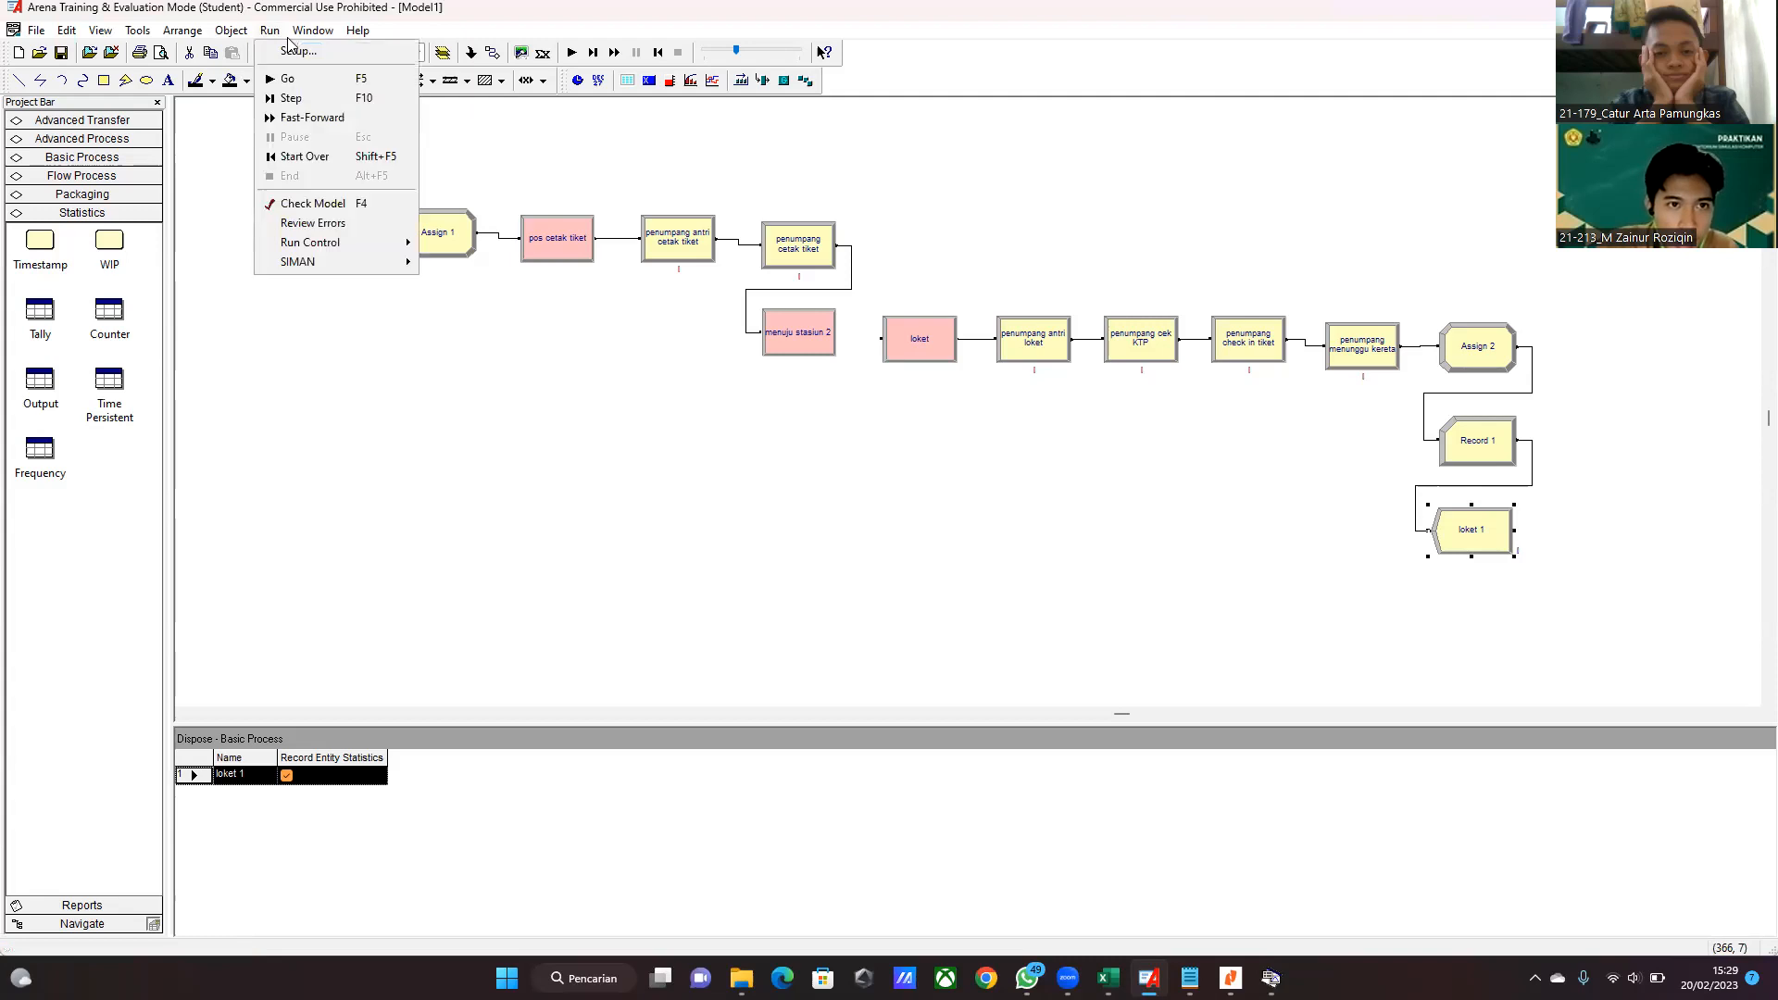
left_click(284, 53)
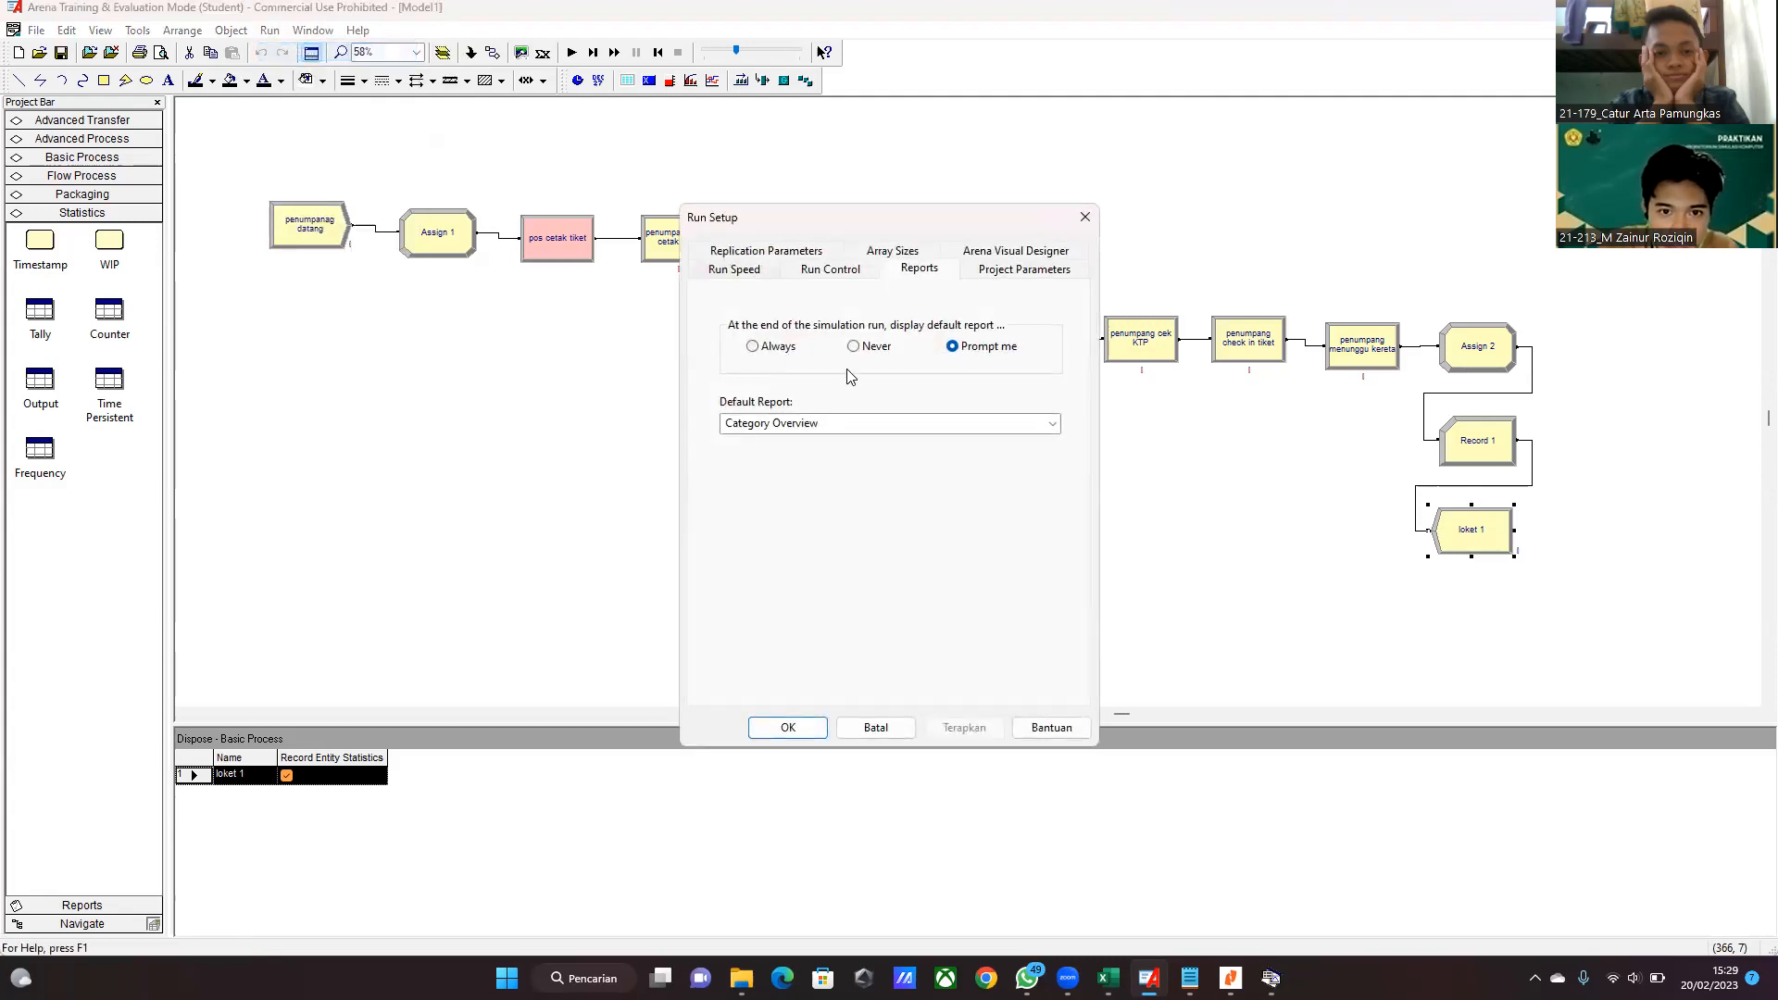
left_click(746, 271)
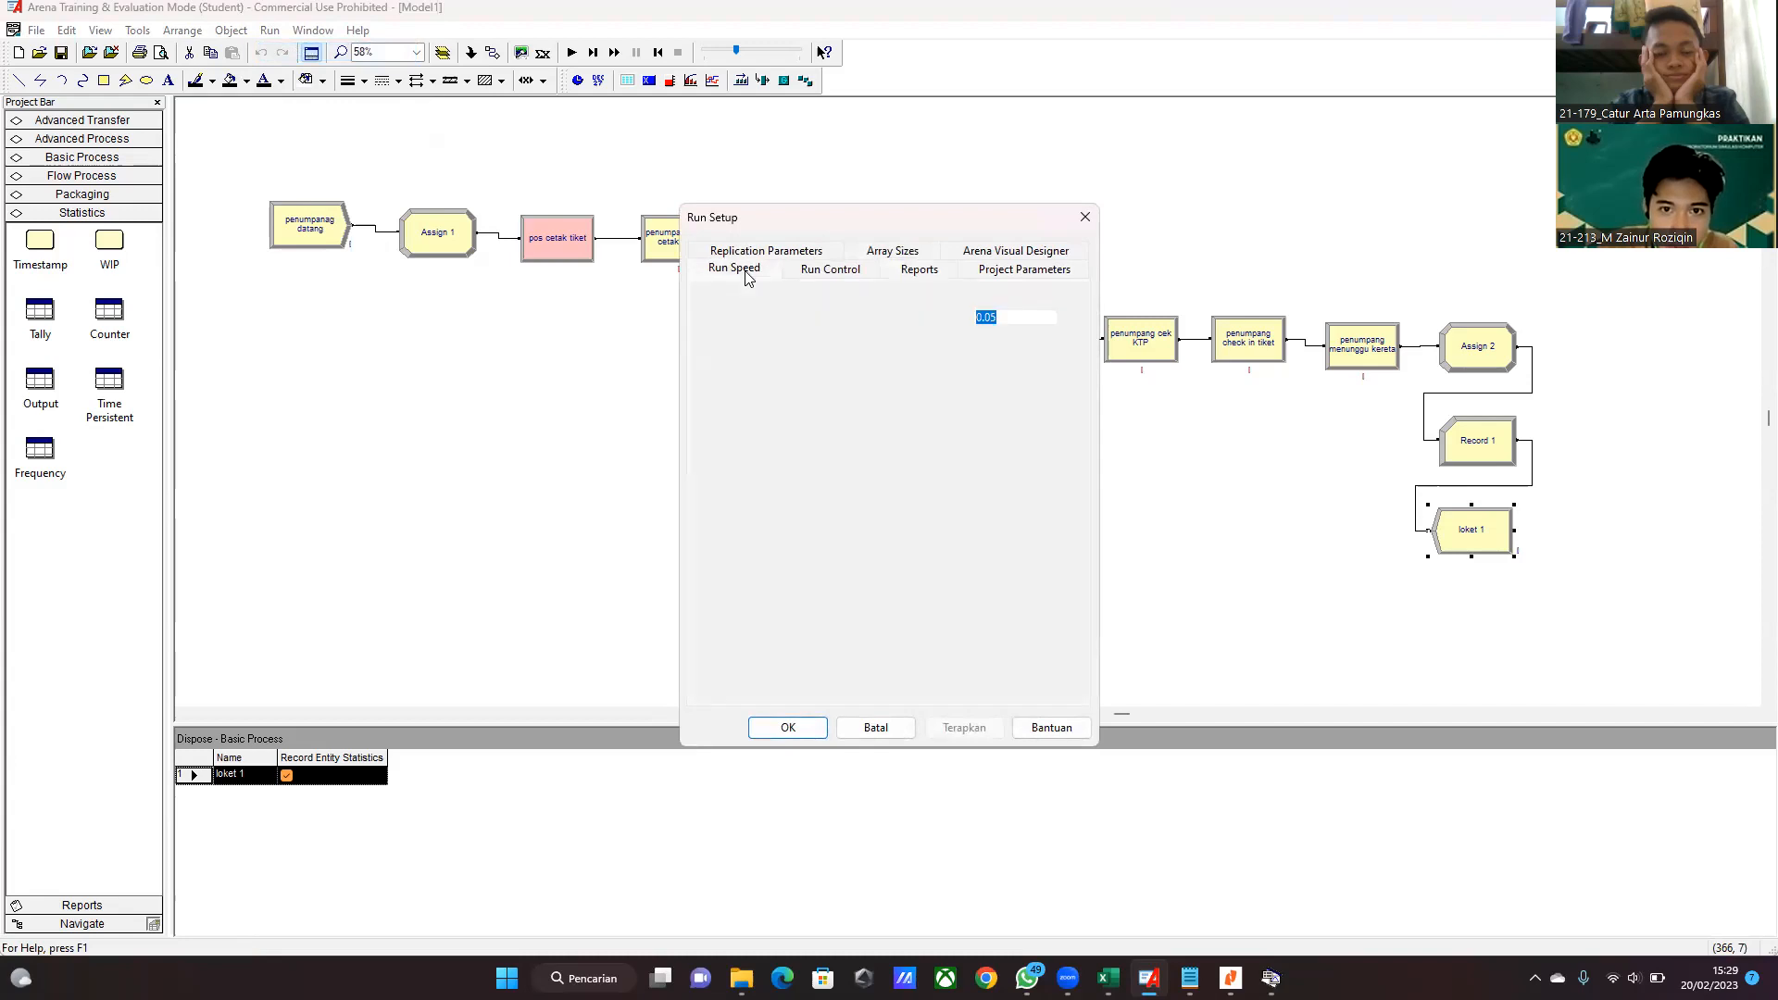
left_click(752, 252)
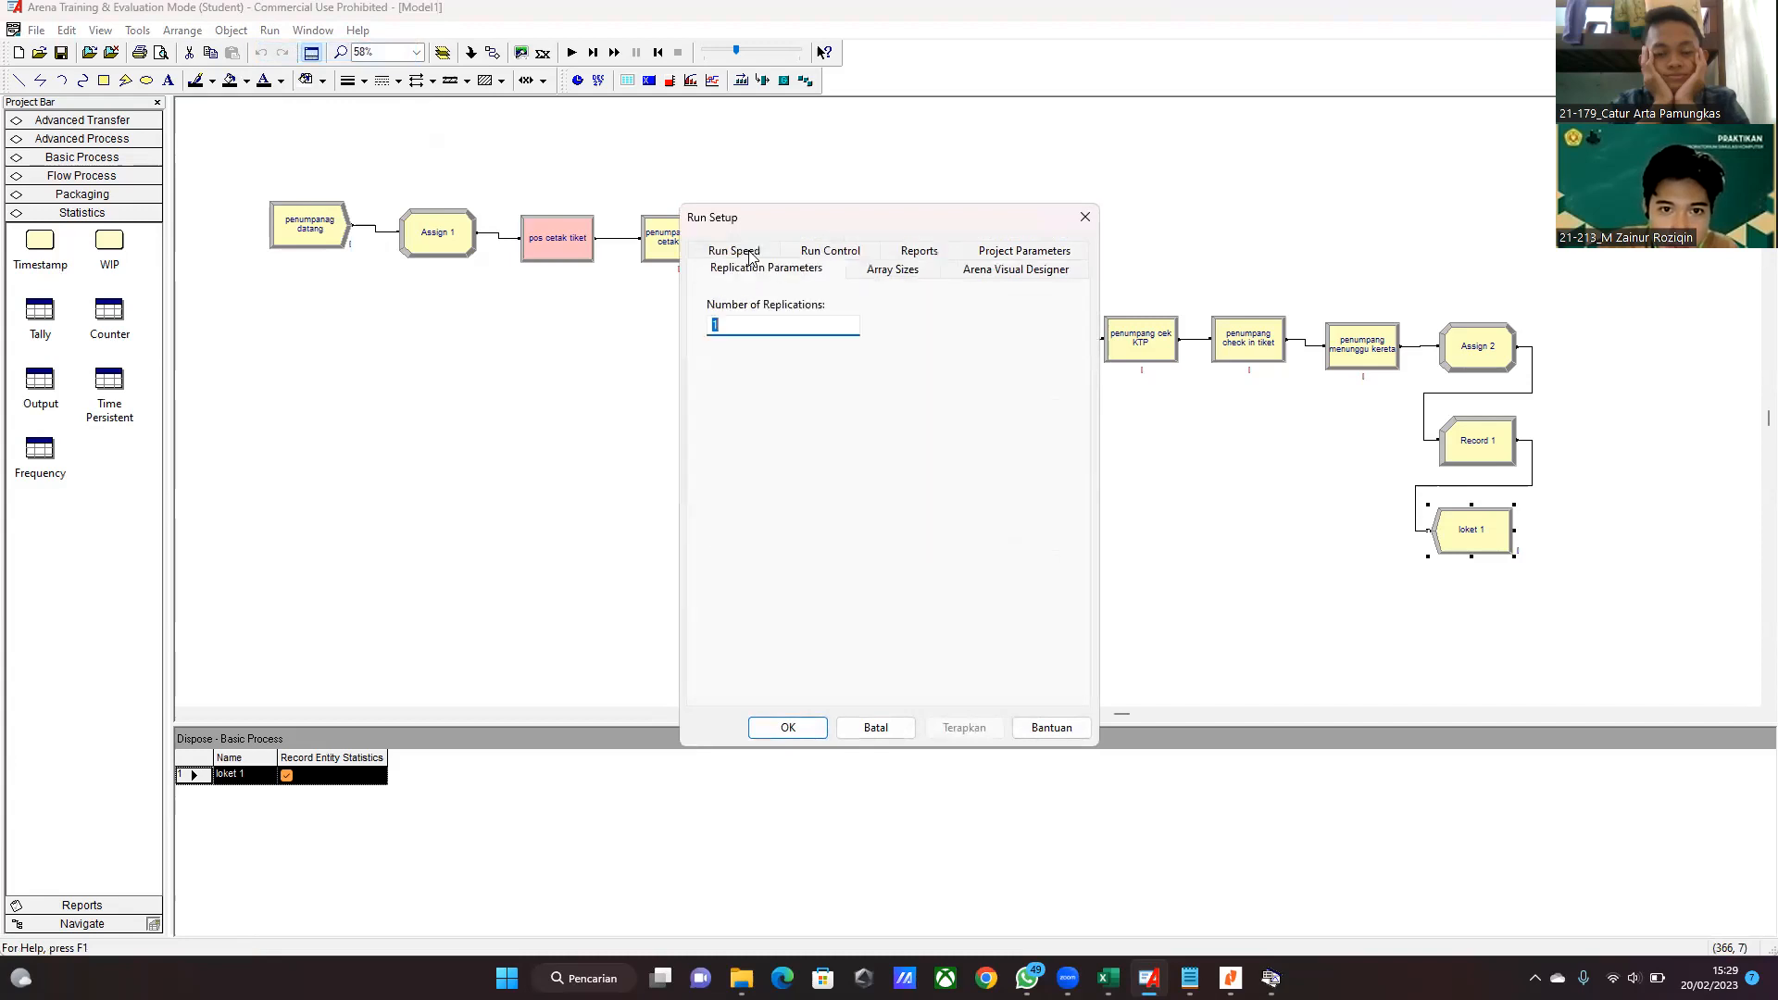
type("10")
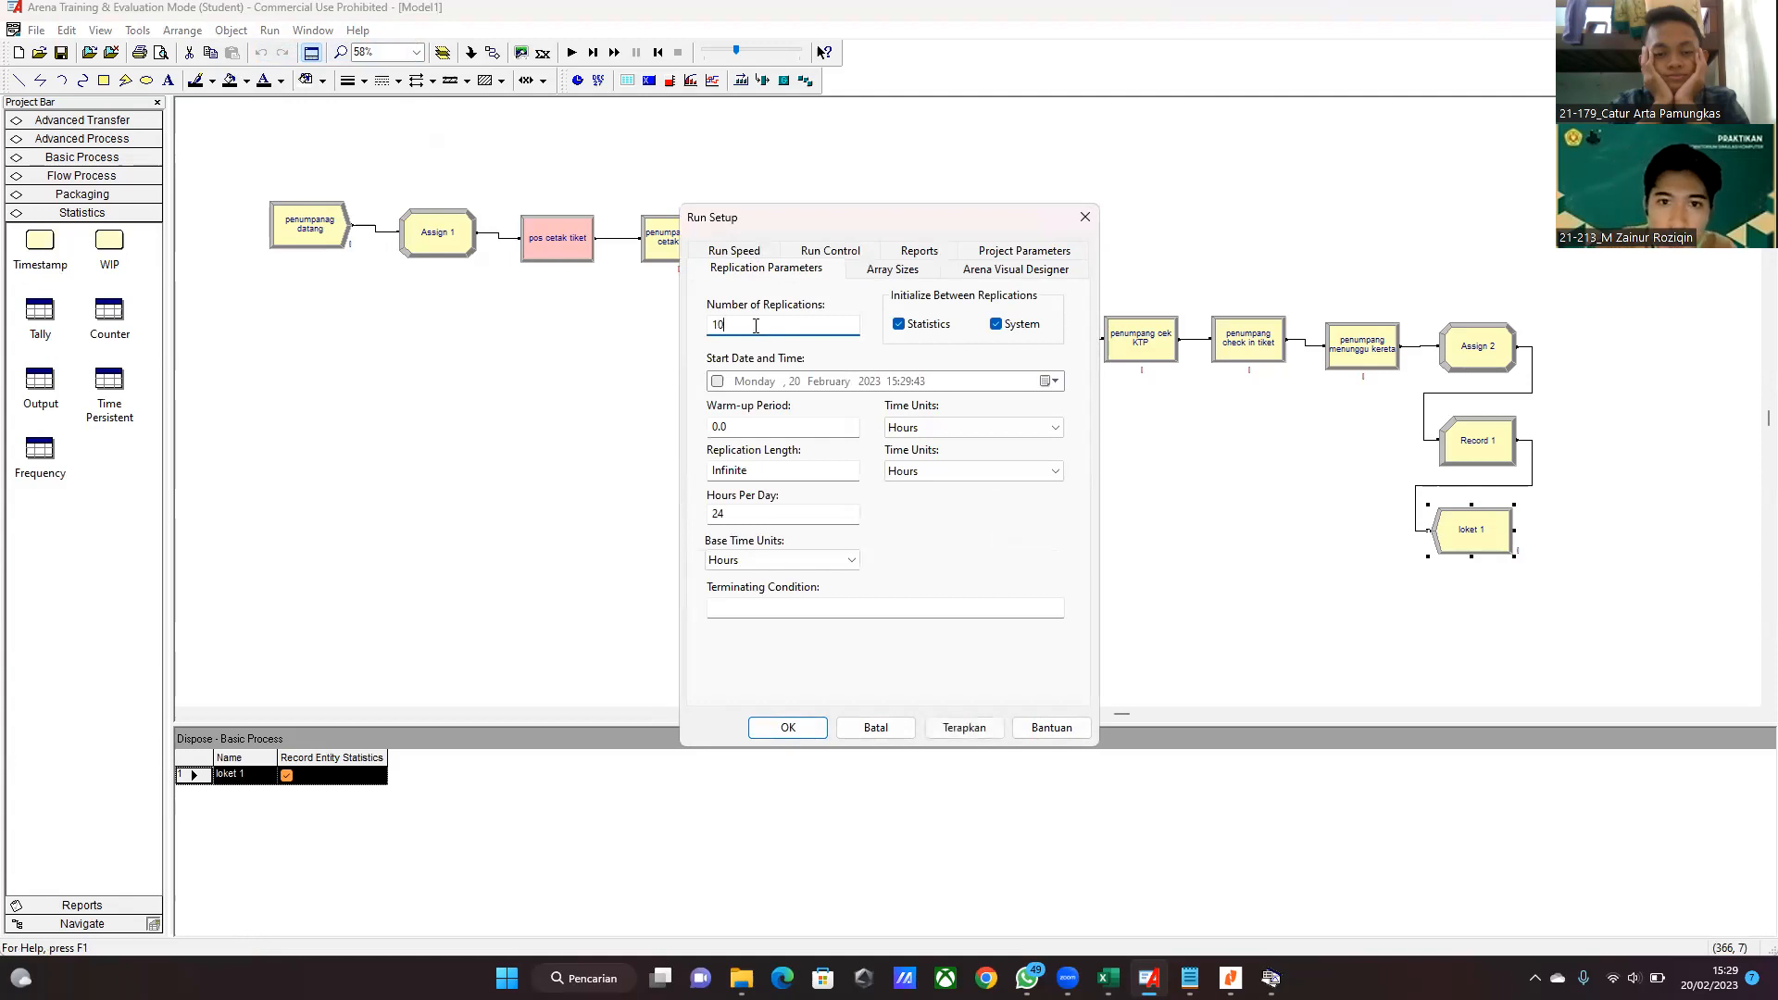
- Enable statistics collection for Costing, Tanks, Processes, Stations, Transporters, Conveyors and Activity Areas in the project parameters
left_click(1003, 248)
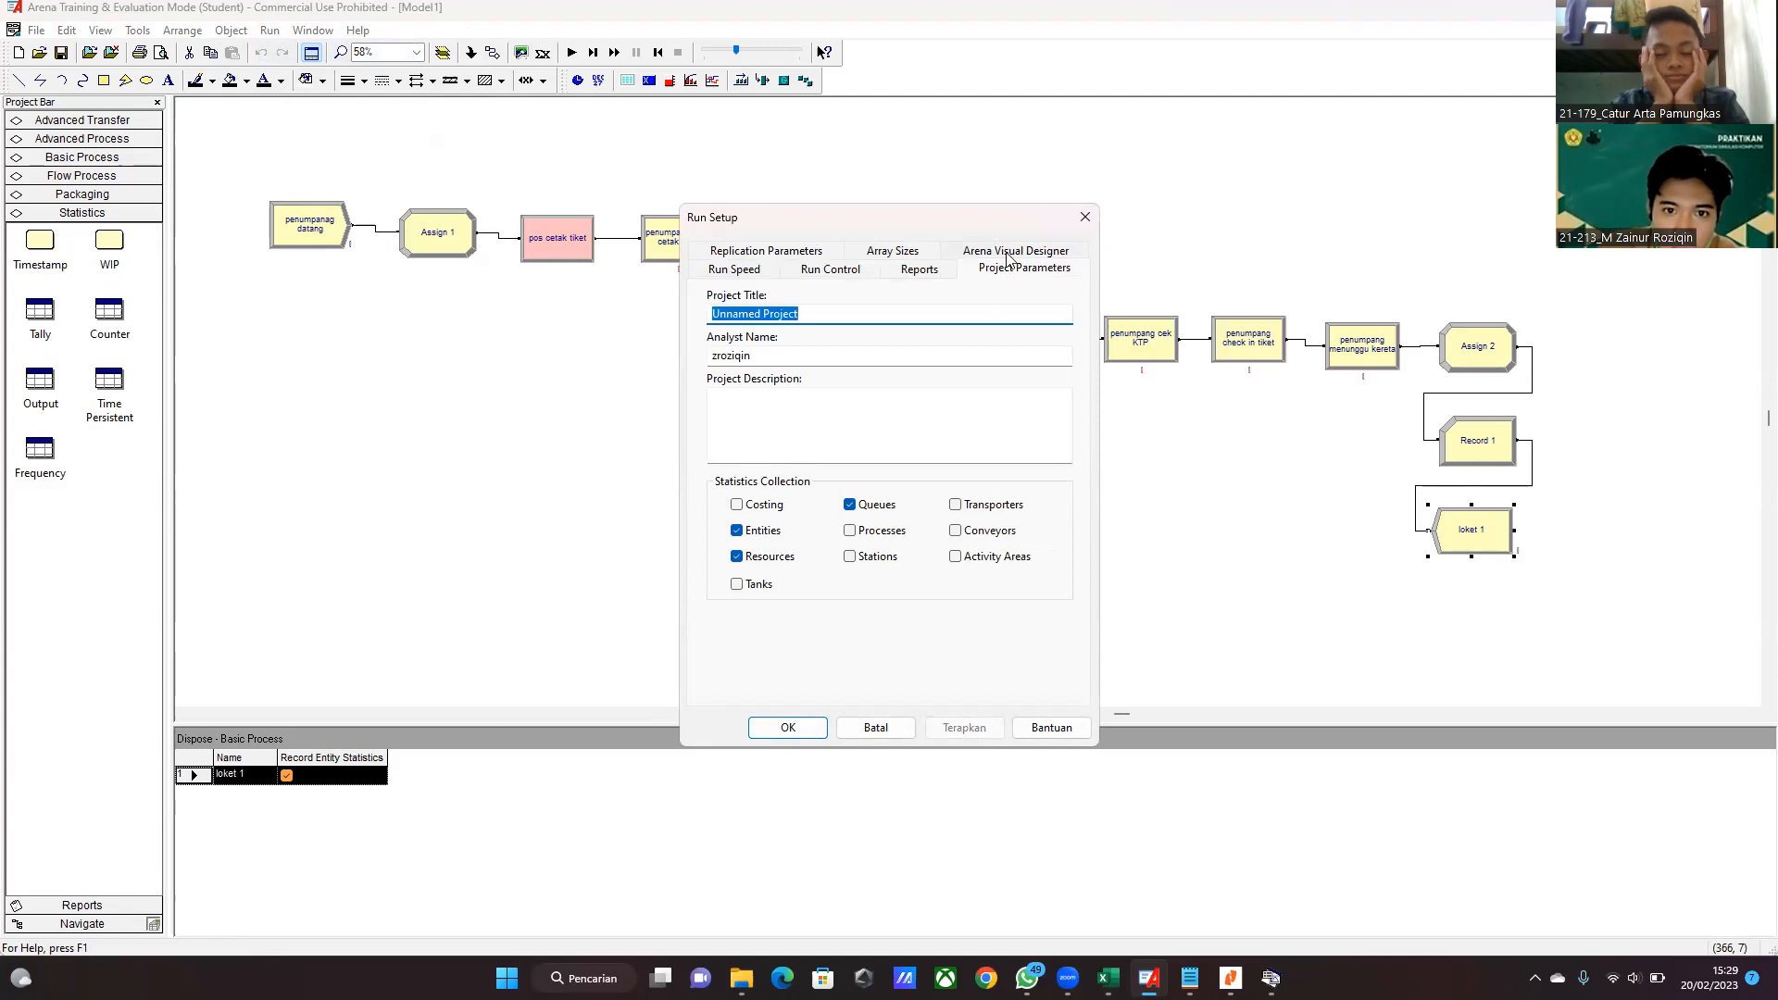
left_click(738, 504)
left_click(737, 584)
left_click(849, 530)
left_click(851, 558)
left_click(956, 506)
left_click(956, 531)
left_click(956, 558)
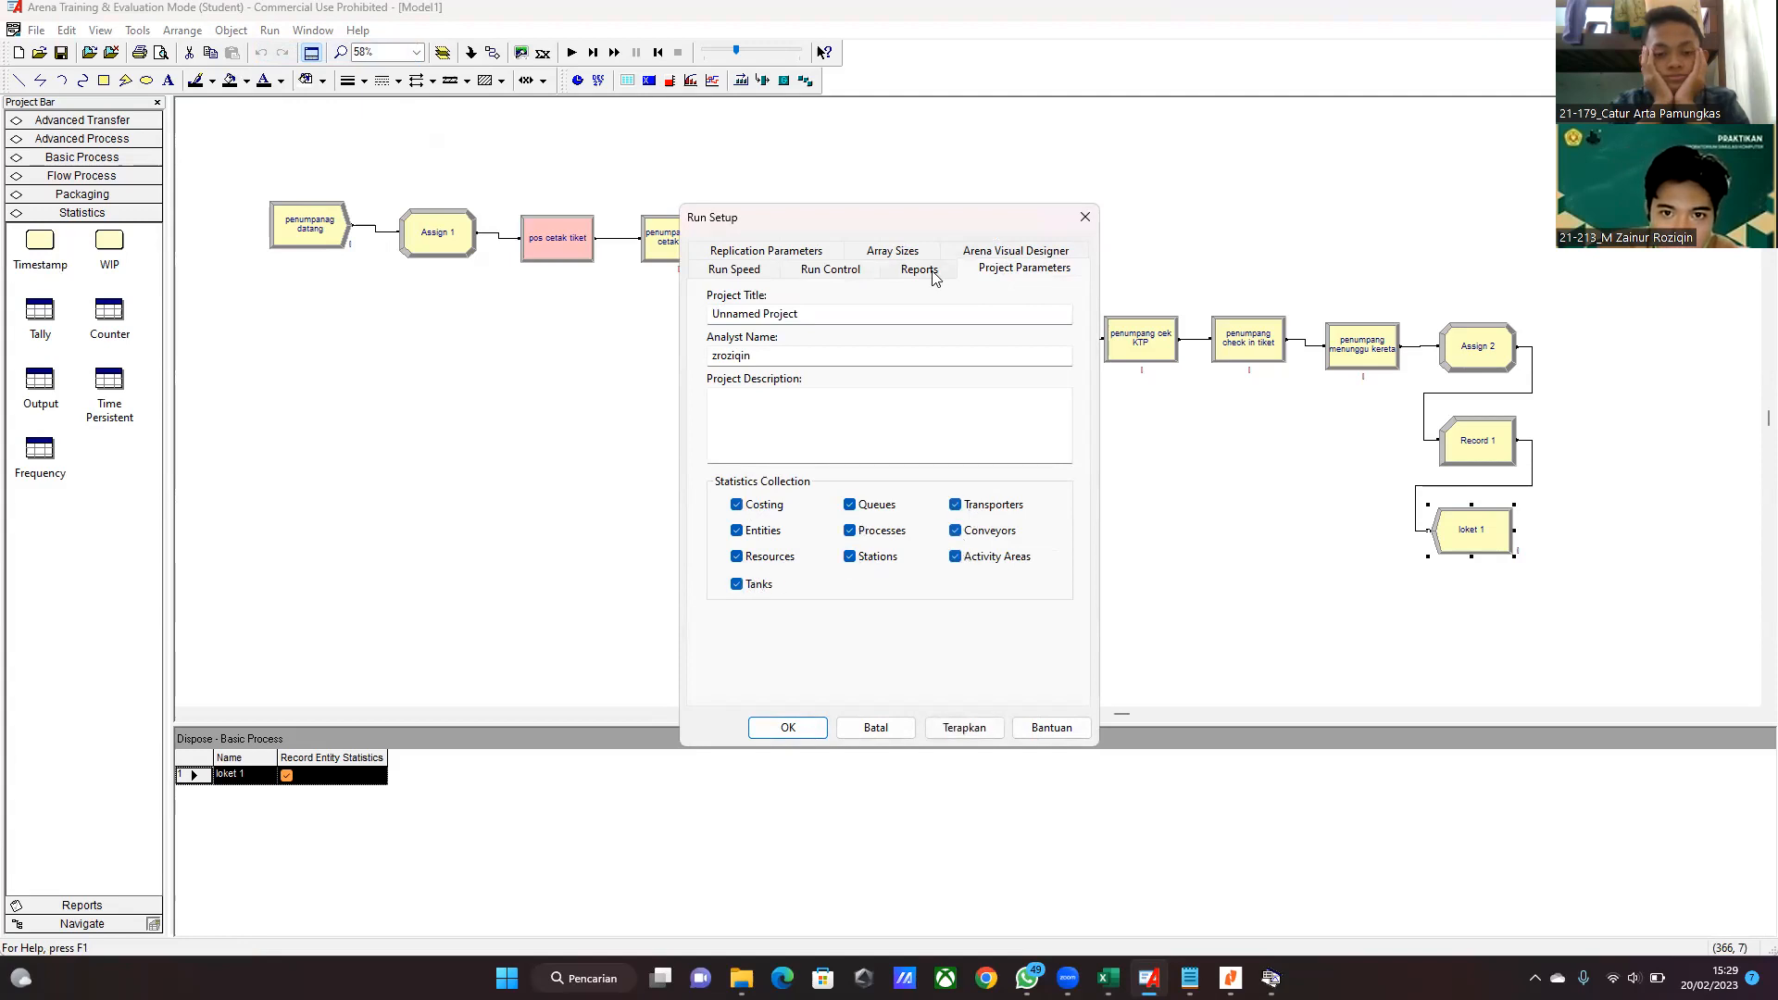
- Choose SIMAN Summary Report(.out file) as the default report and apply the run setup
left_click(932, 270)
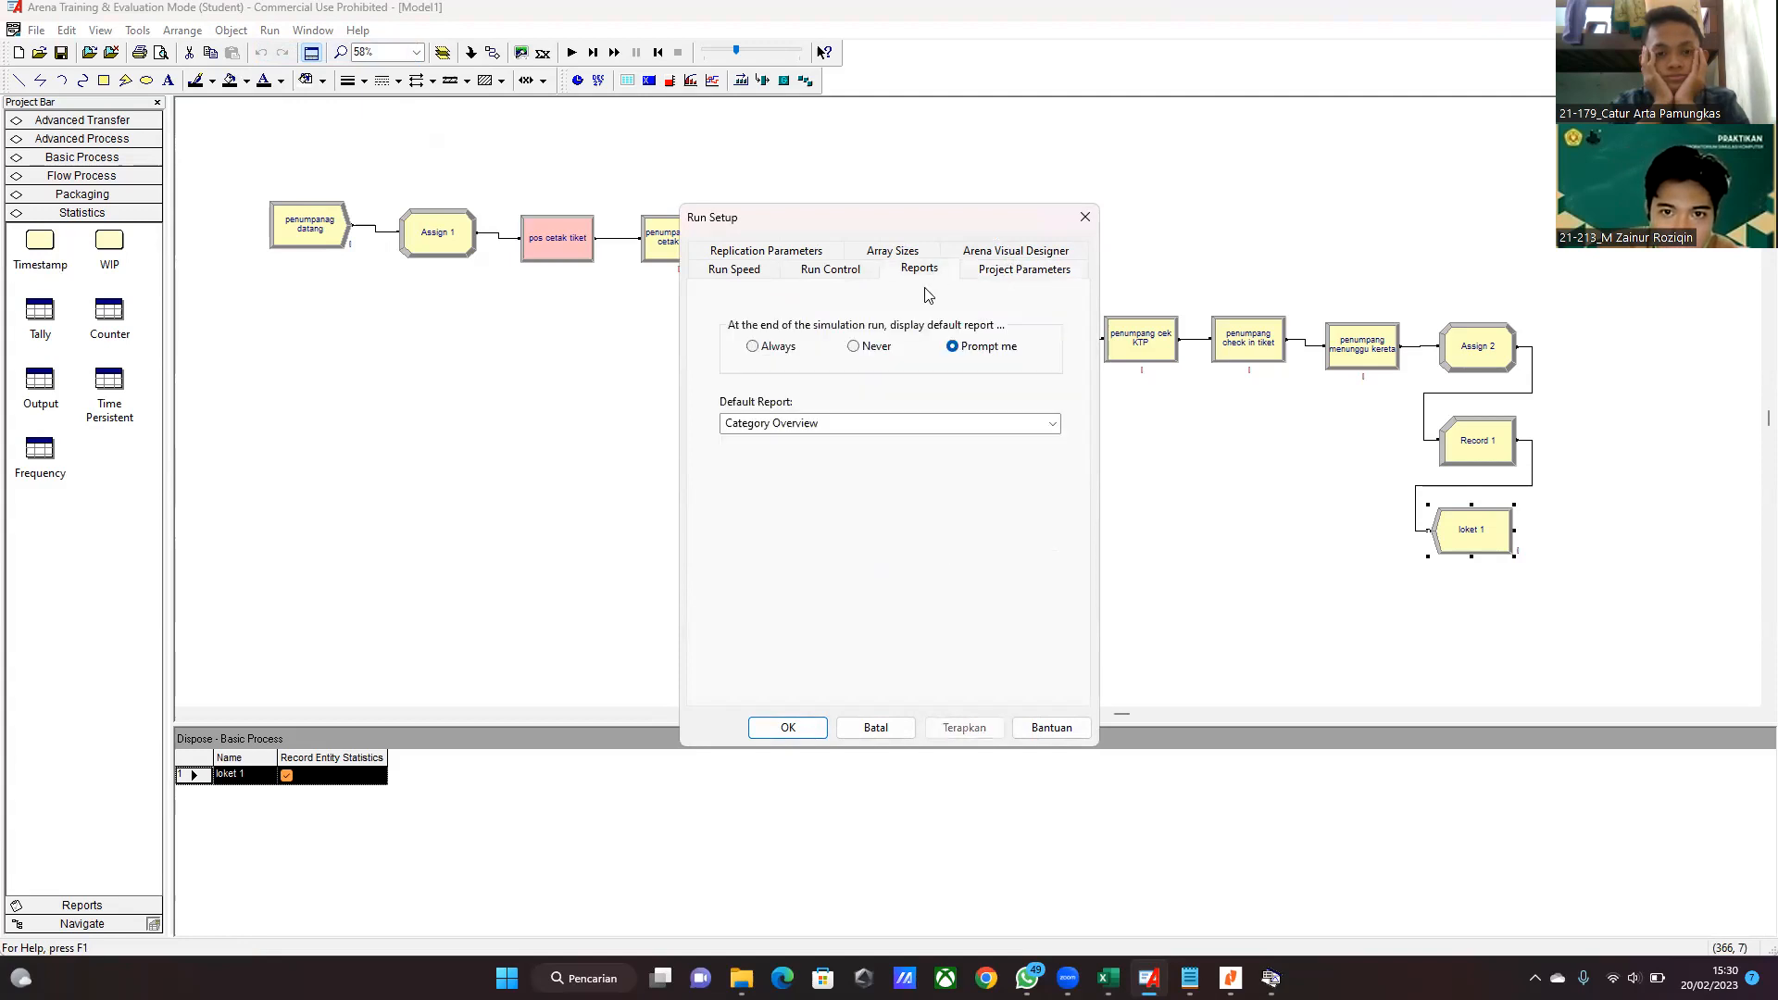
left_click(1052, 428)
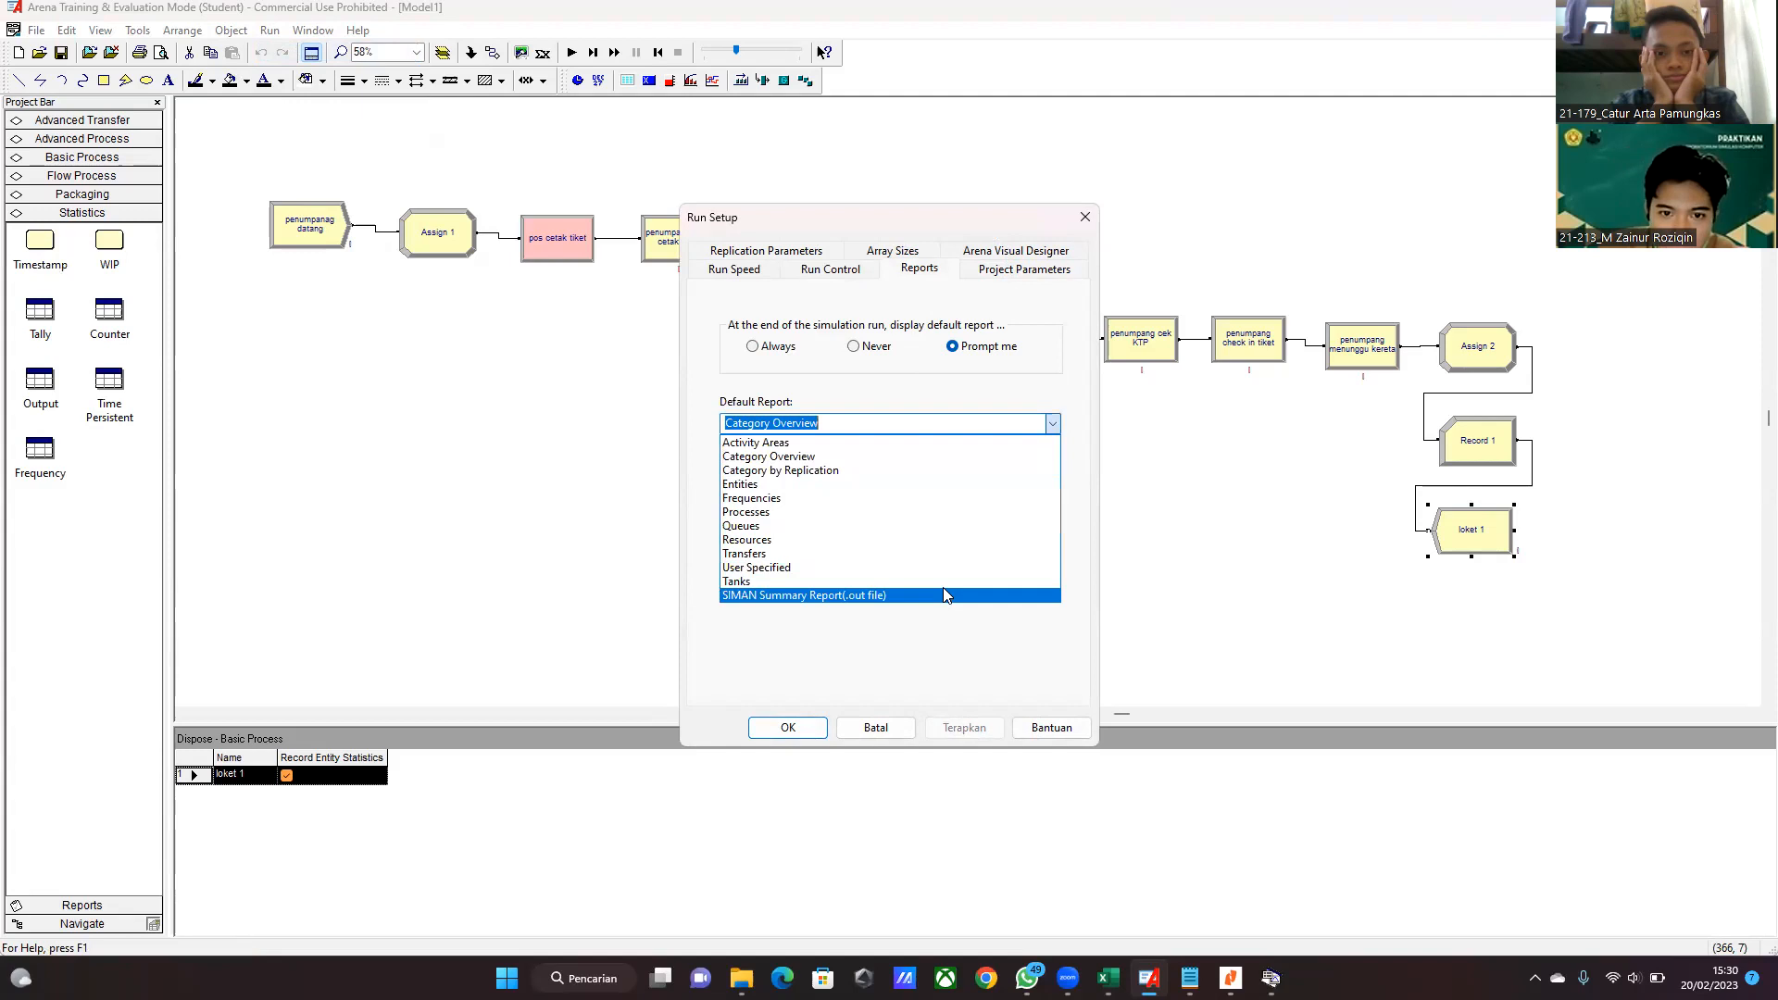
left_click(944, 595)
left_click(788, 728)
- Run the simulation to completion and open its results report
left_click(270, 31)
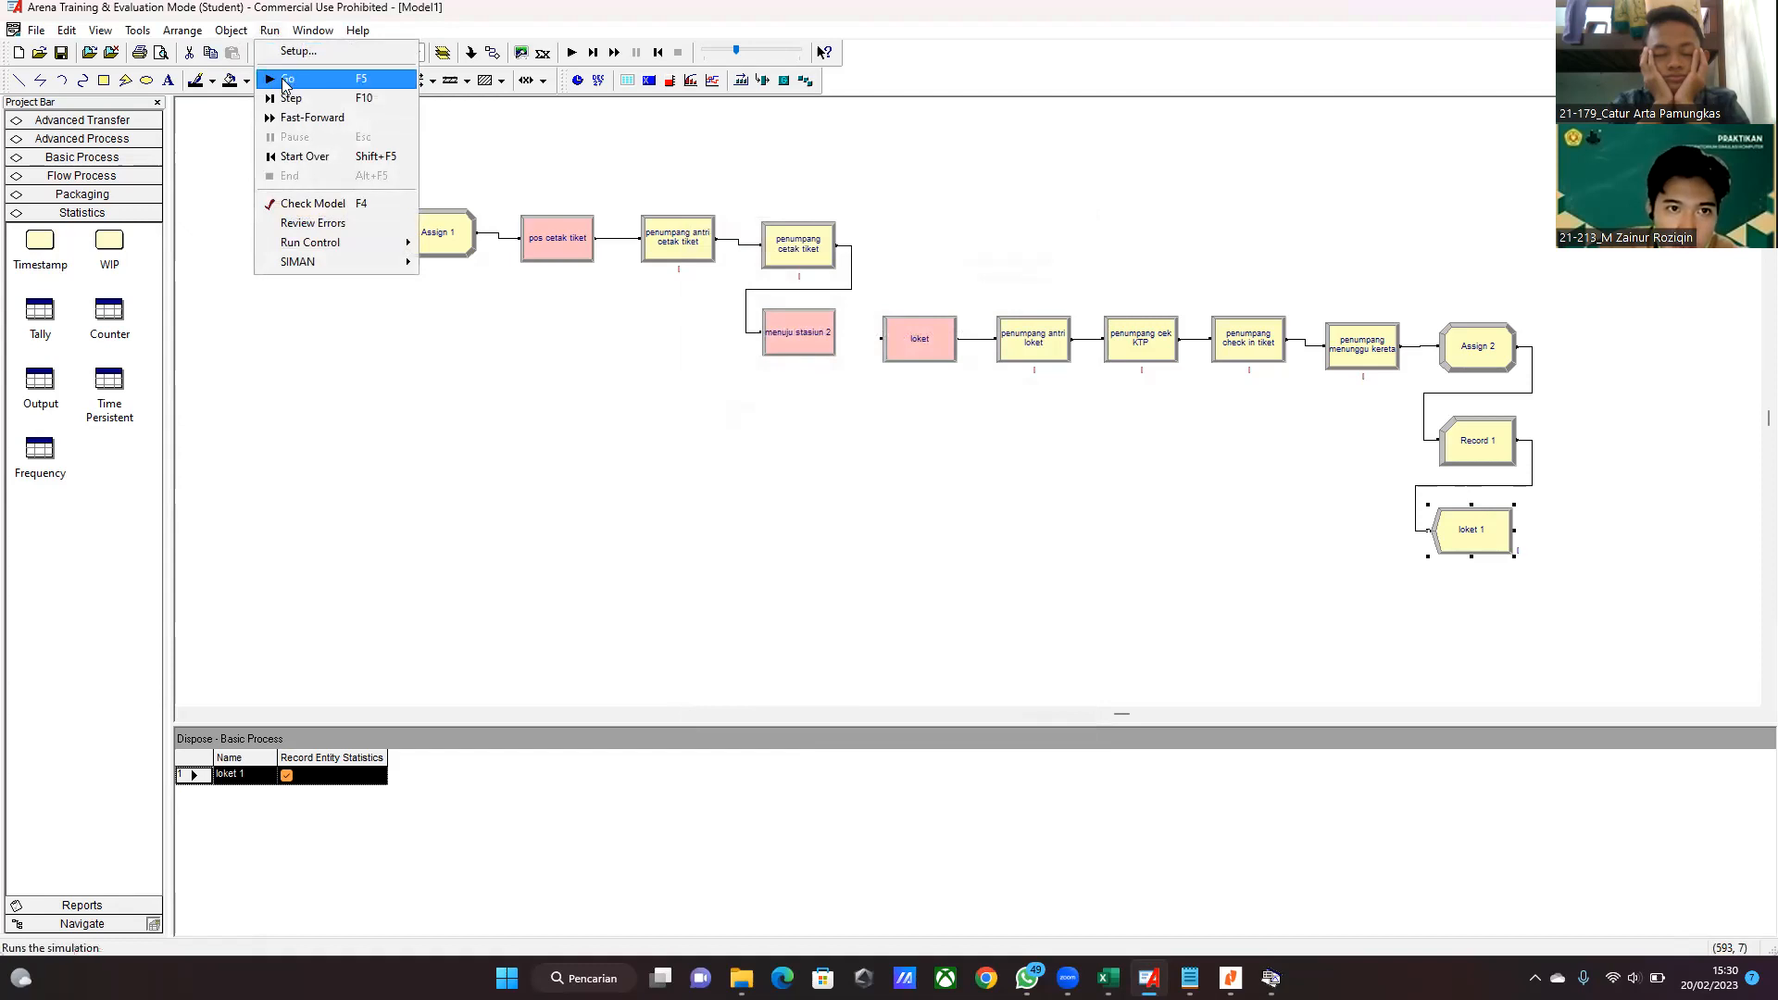
left_click(285, 81)
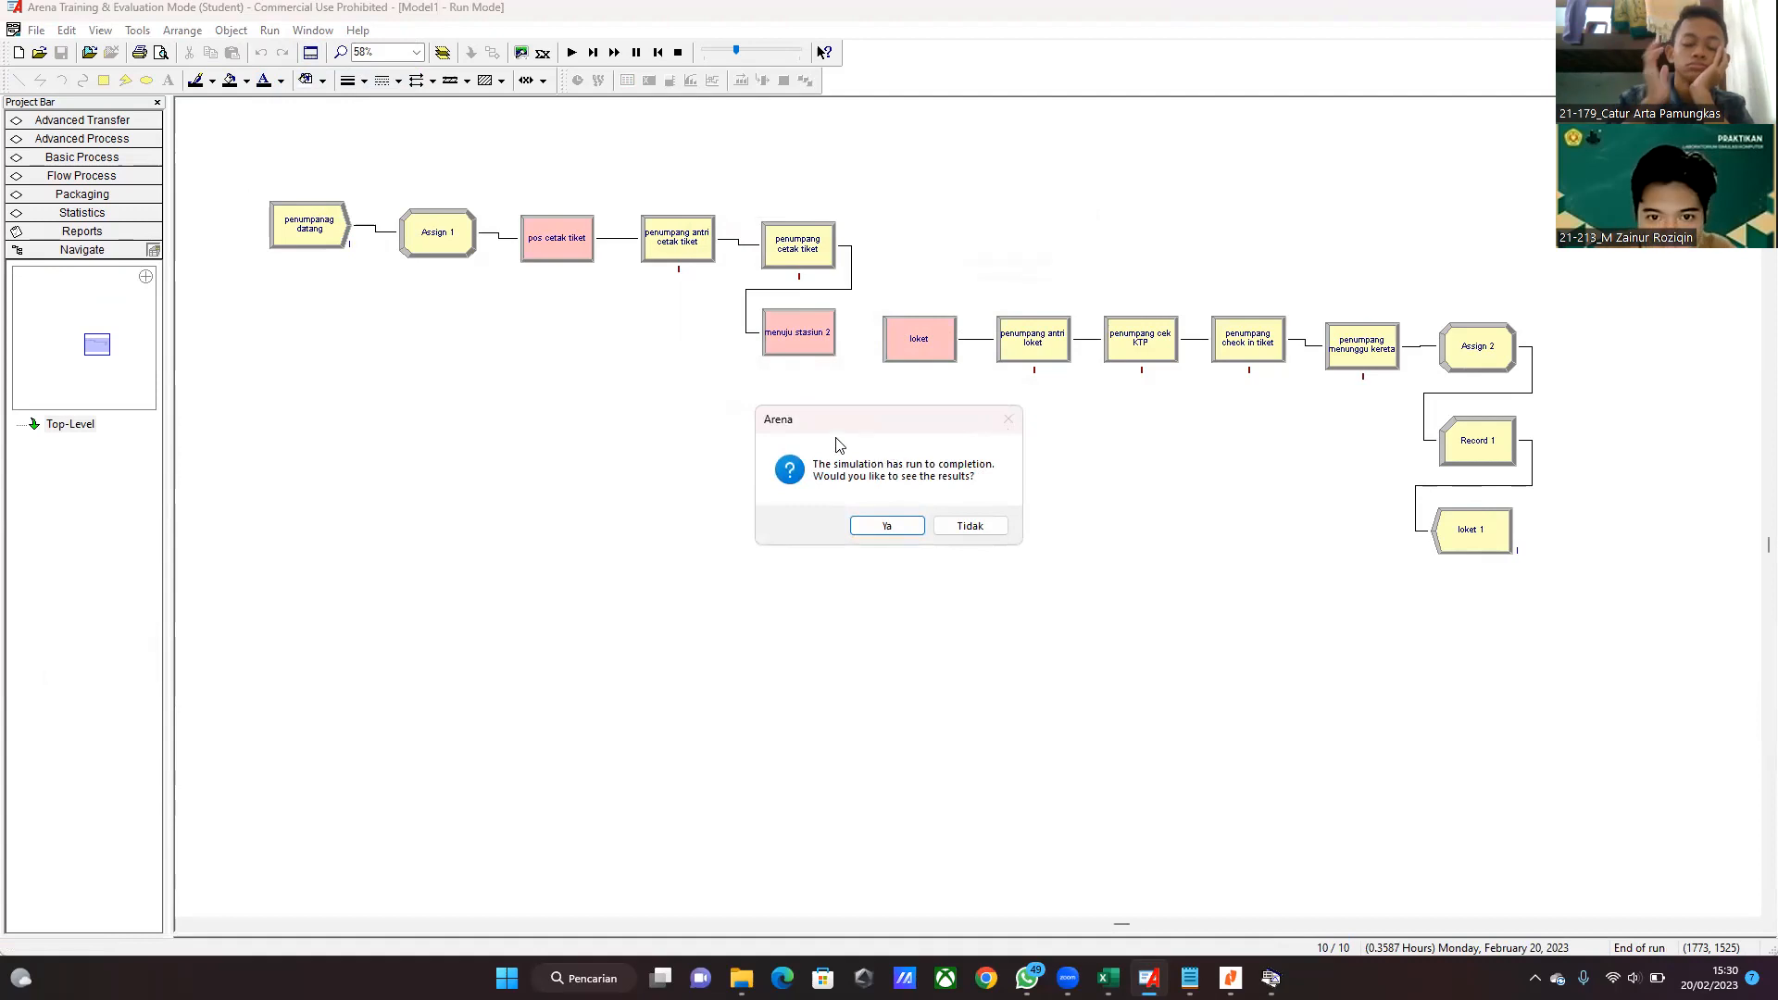
left_click(884, 526)
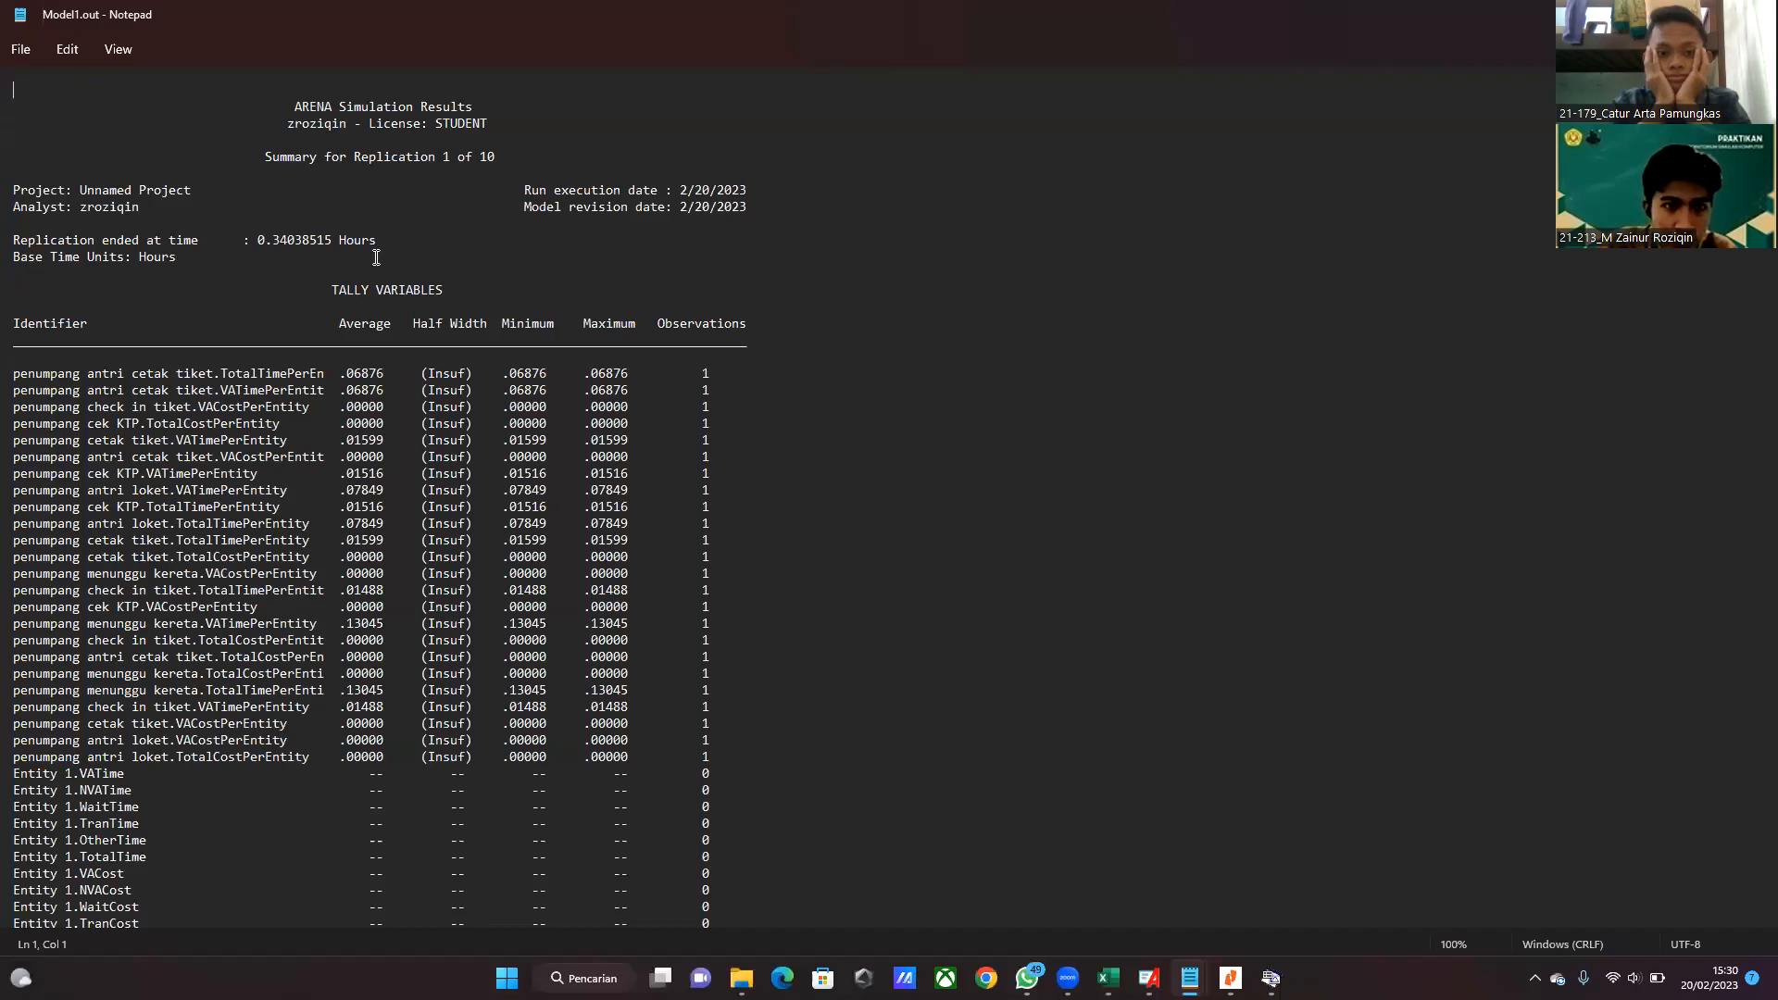
- Examine the replication end time, tally variables, counters and outputs for the replications in the Model1.out report
left_click_drag(257, 240, 376, 245)
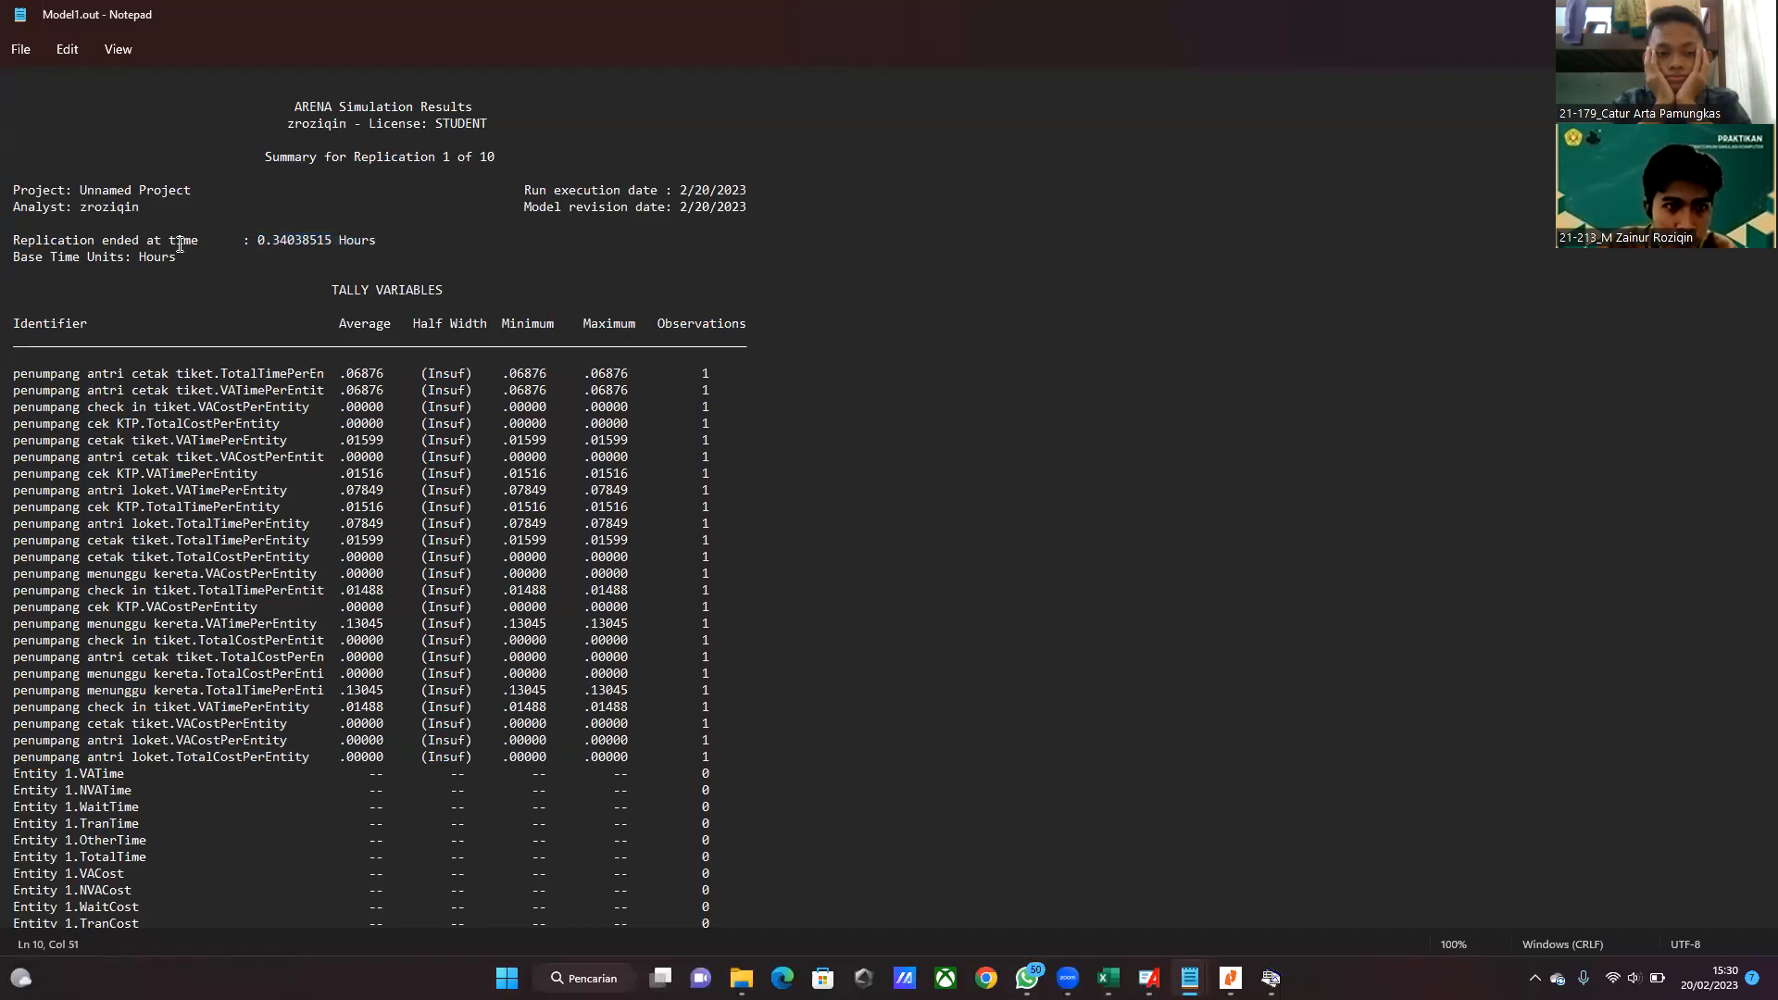
scroll(308, 240, "down", 1)
scroll(306, 215, "down", 11)
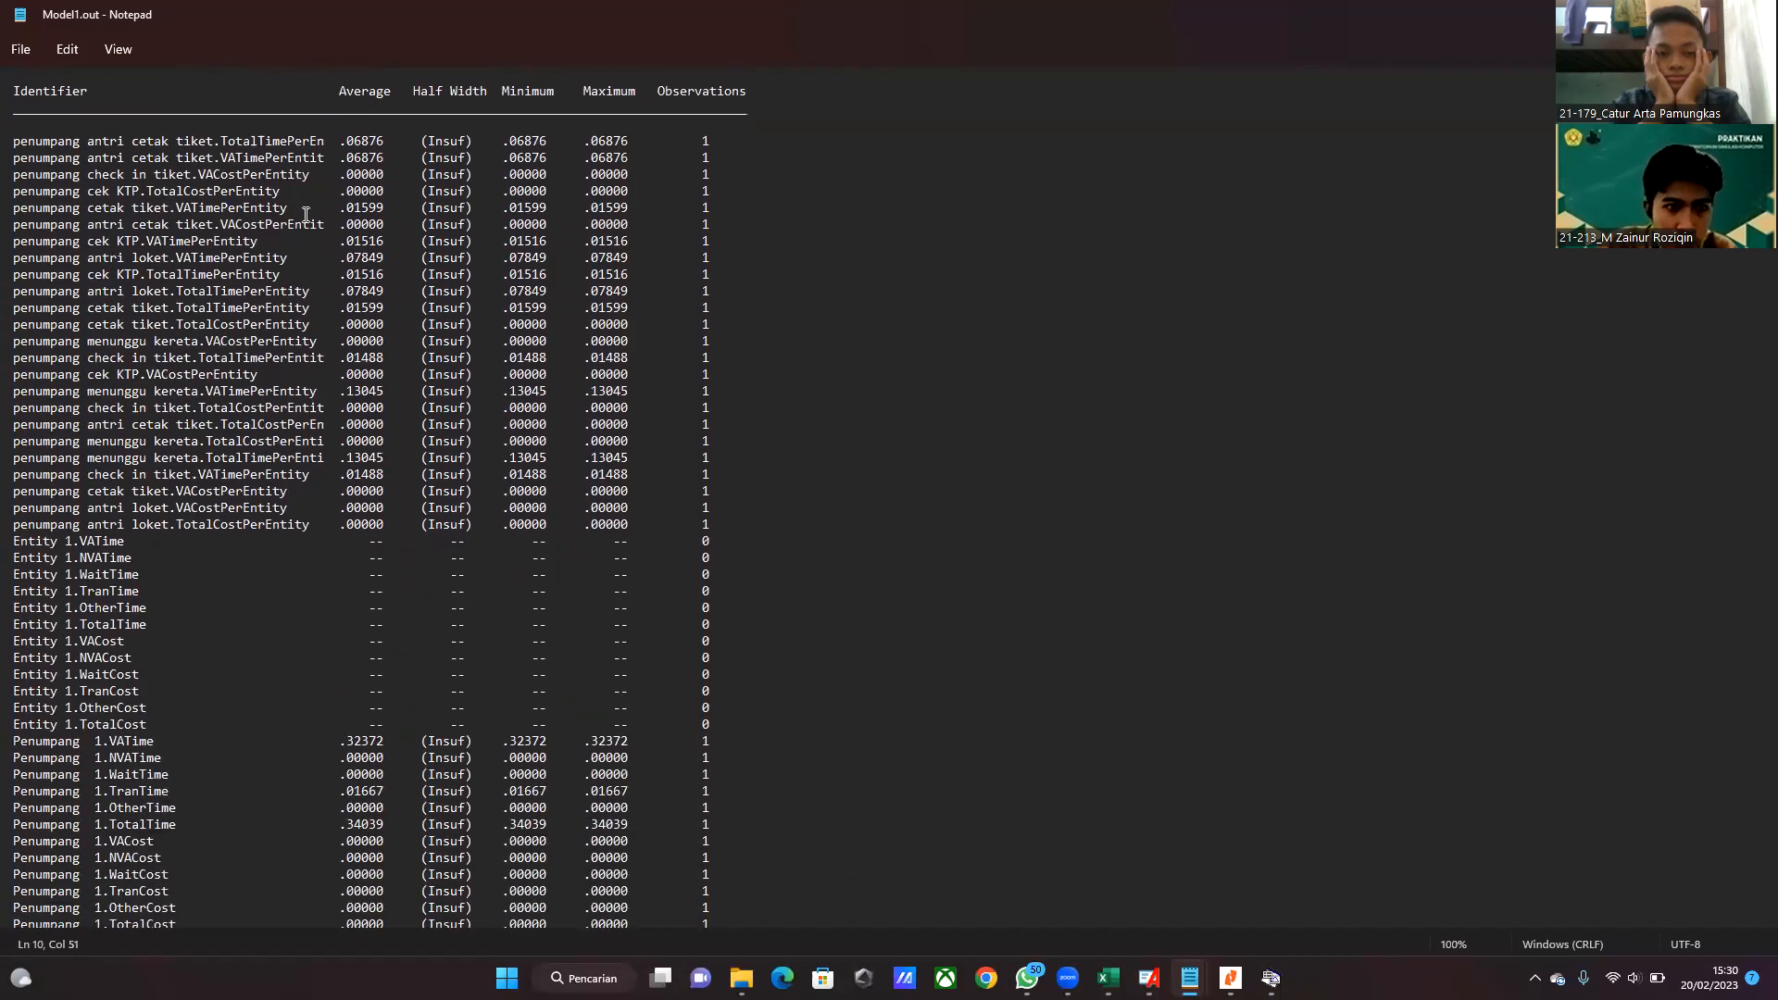
scroll(302, 210, "down", 3)
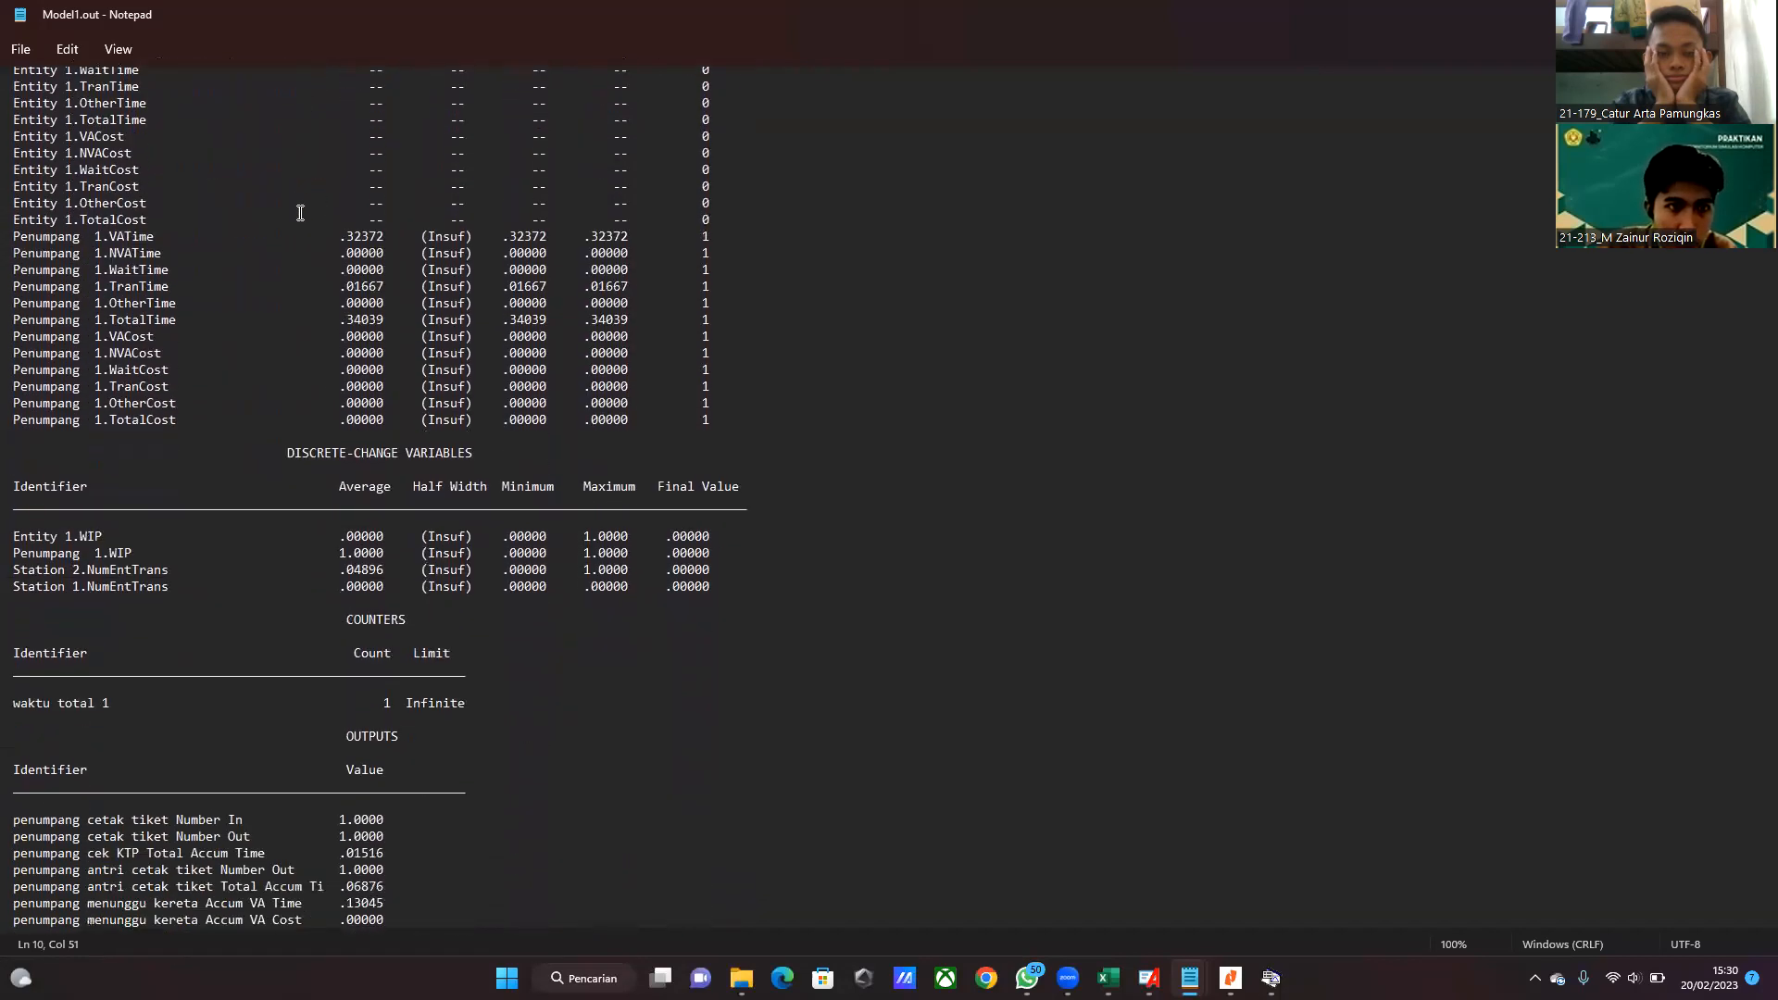
scroll(309, 226, "up", 7)
scroll(306, 297, "up", 8)
scroll(341, 535, "down", 8)
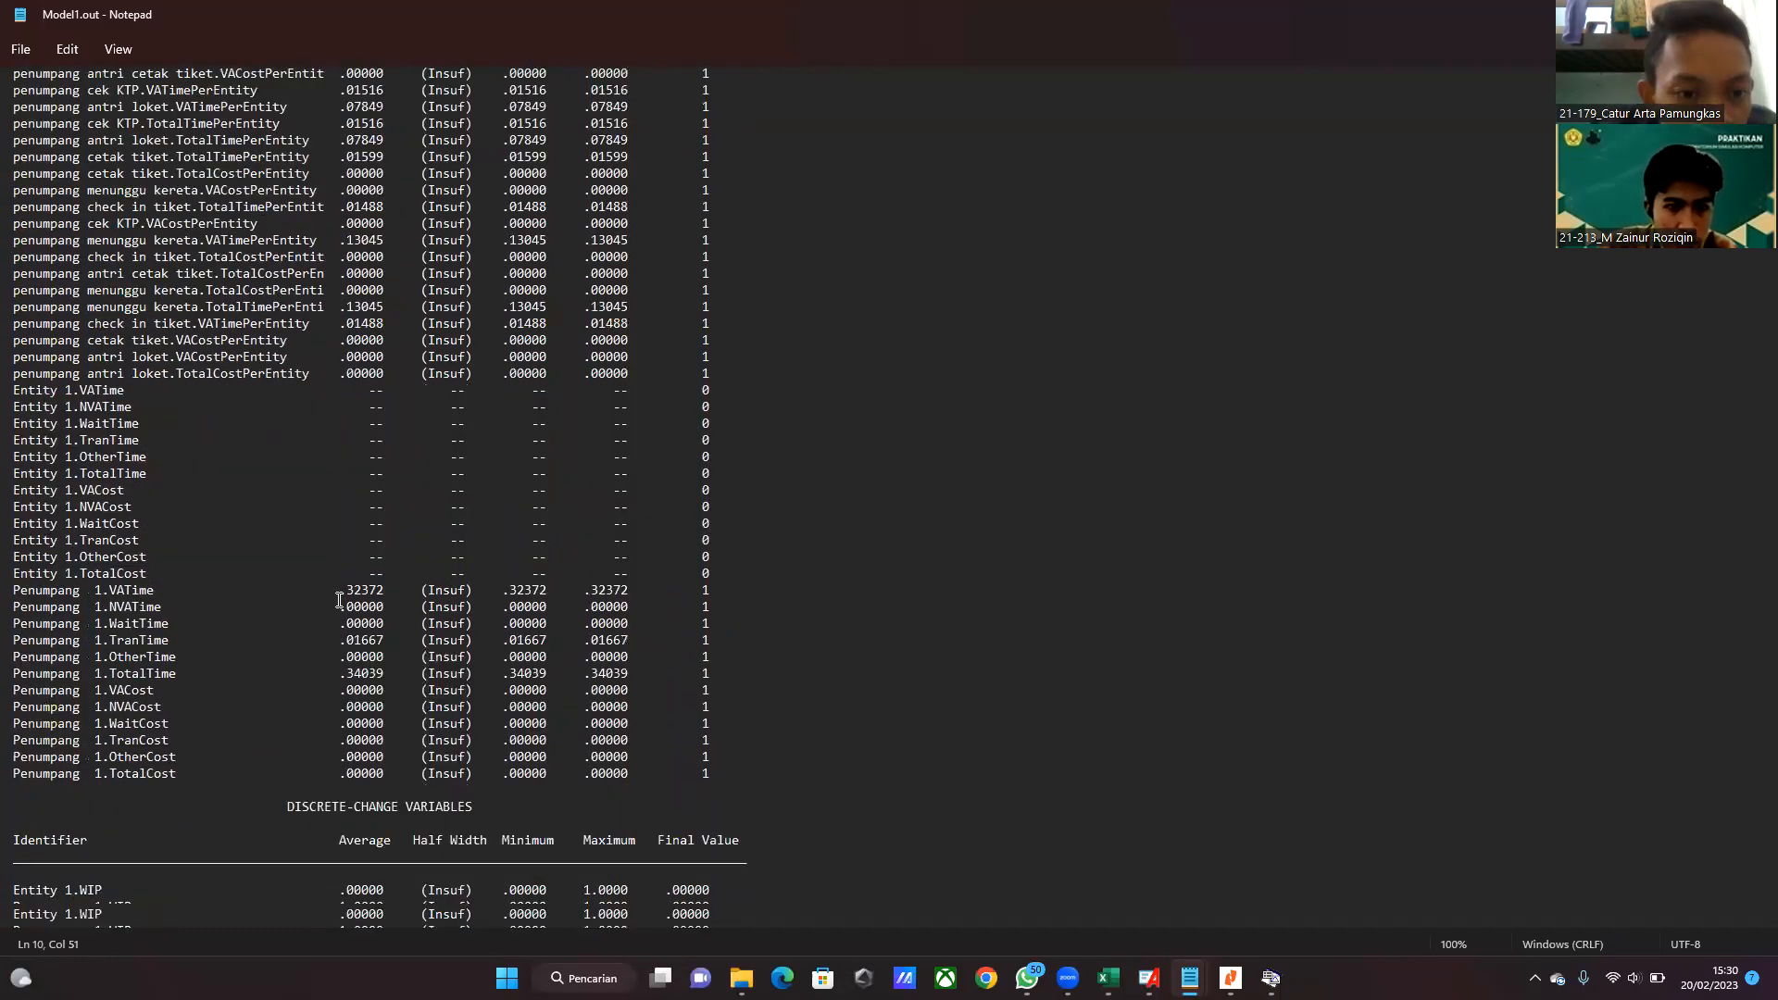
scroll(338, 598, "down", 20)
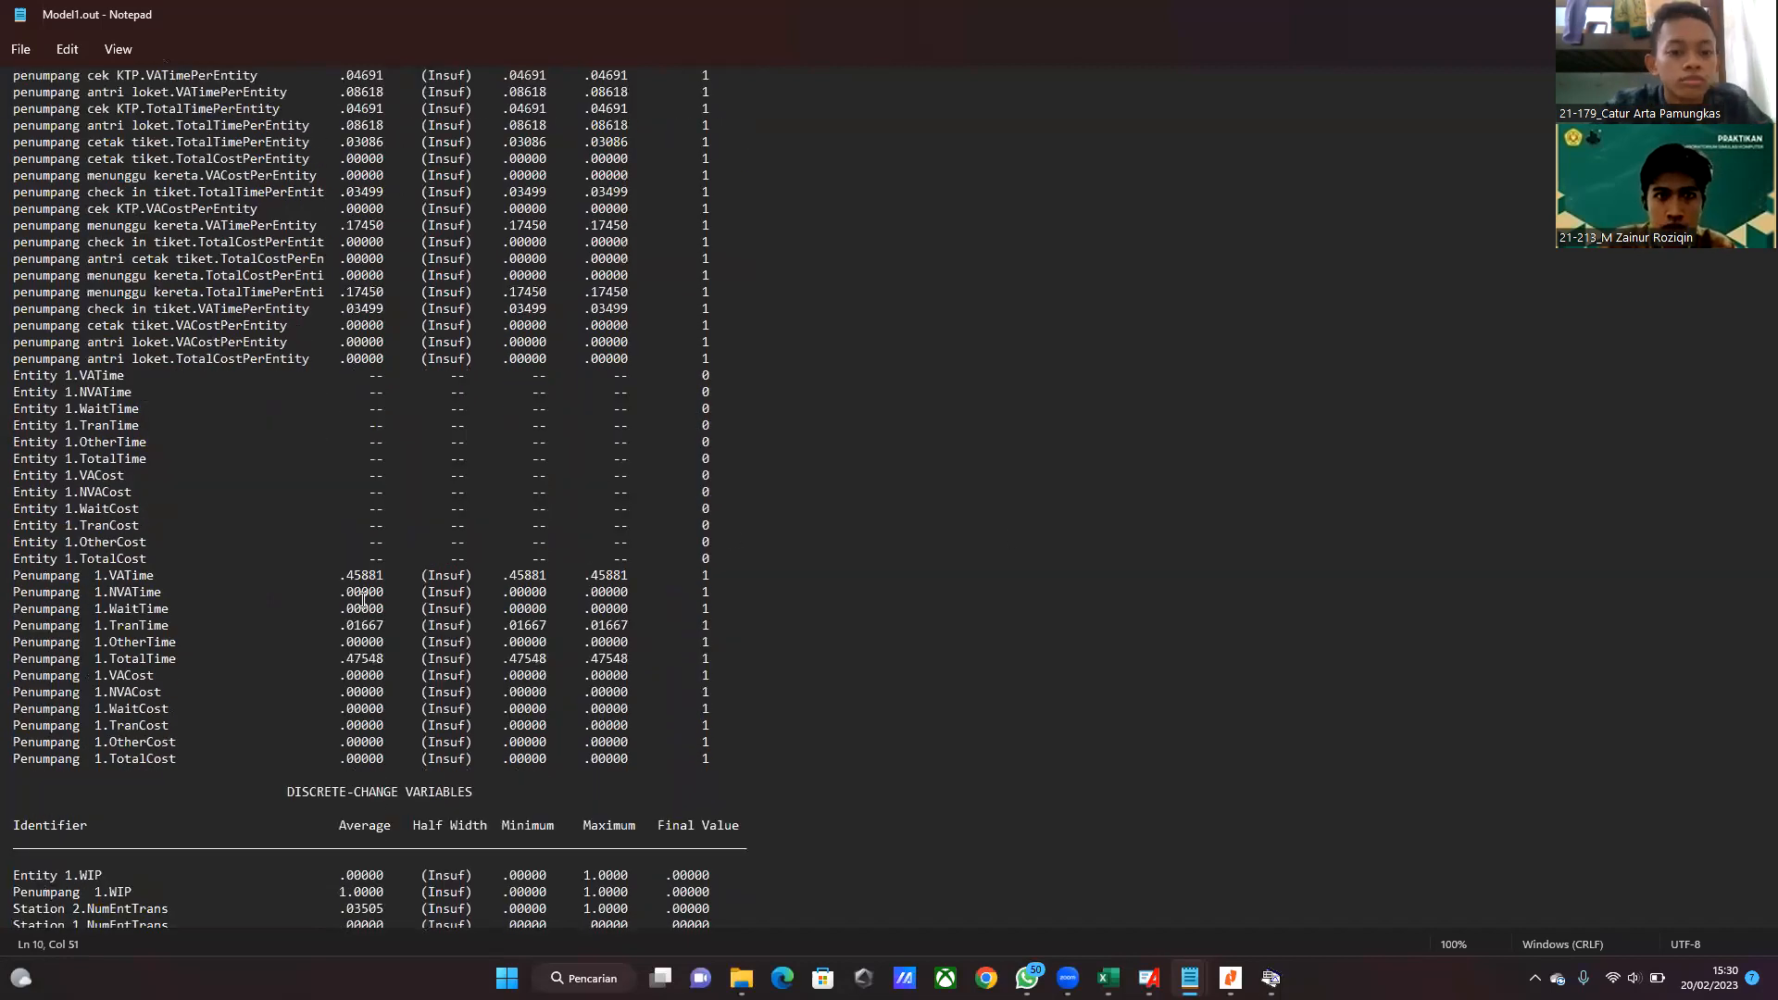
scroll(735, 537, "down", 15)
scroll(926, 398, "down", 18)
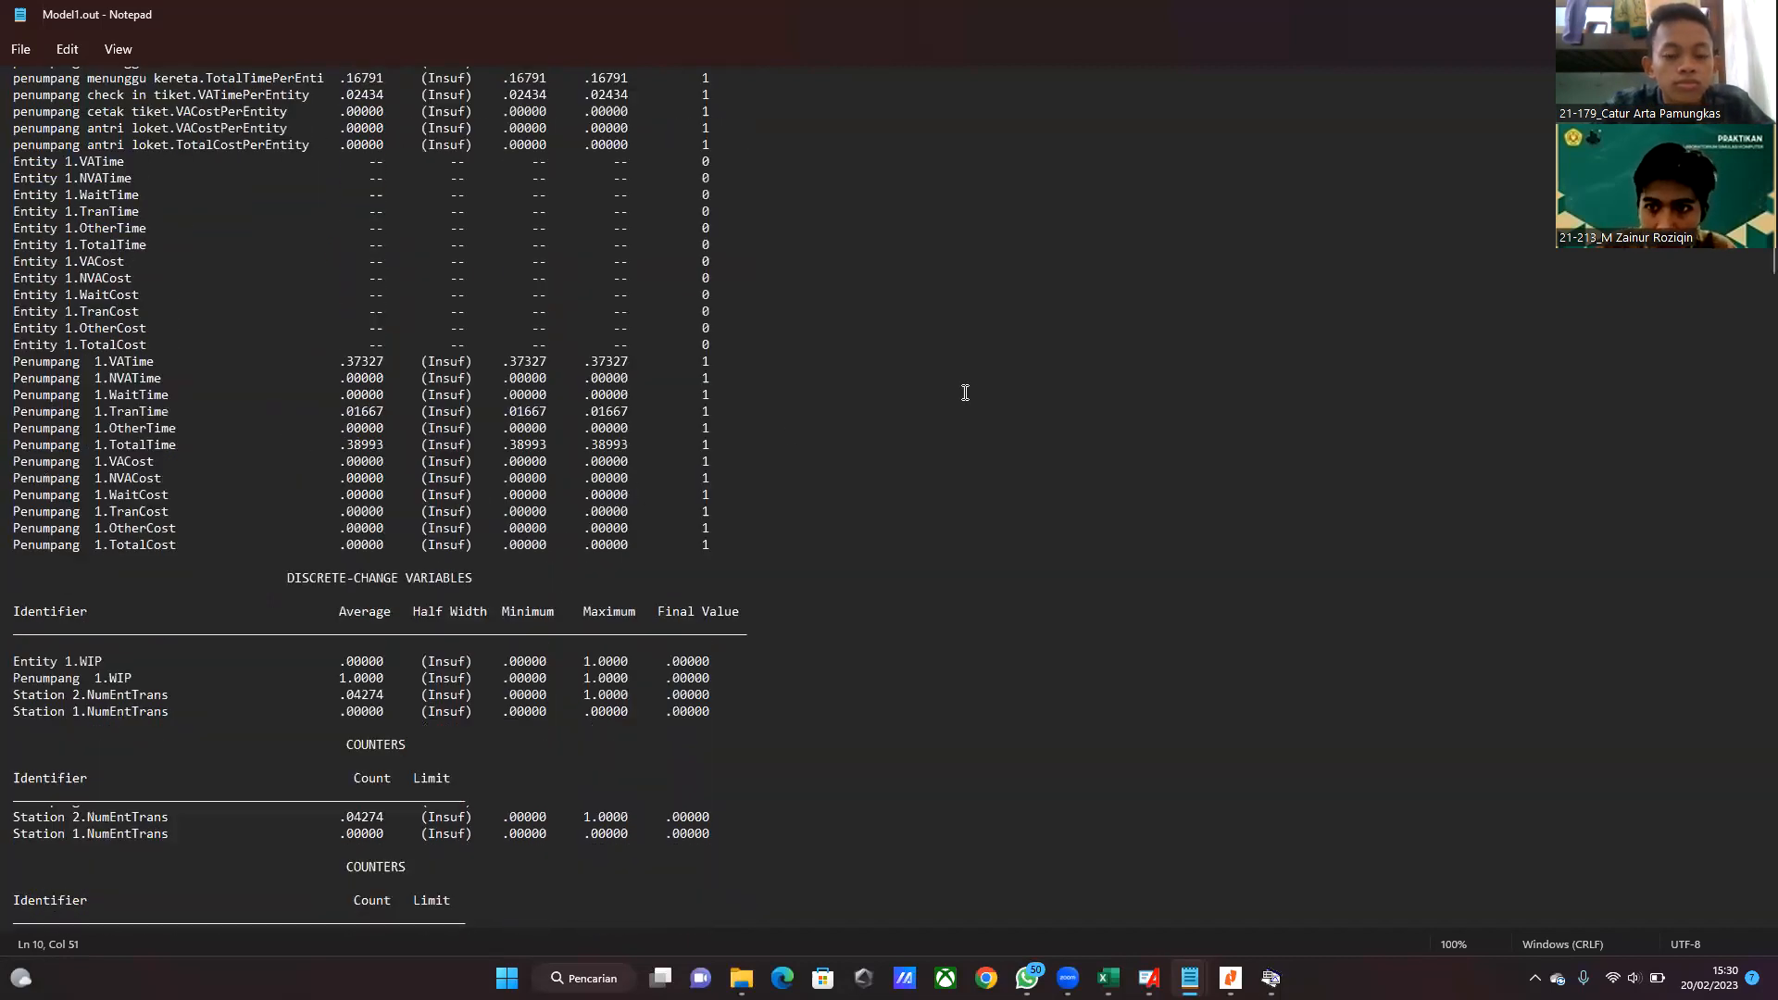
scroll(926, 371, "down", 10)
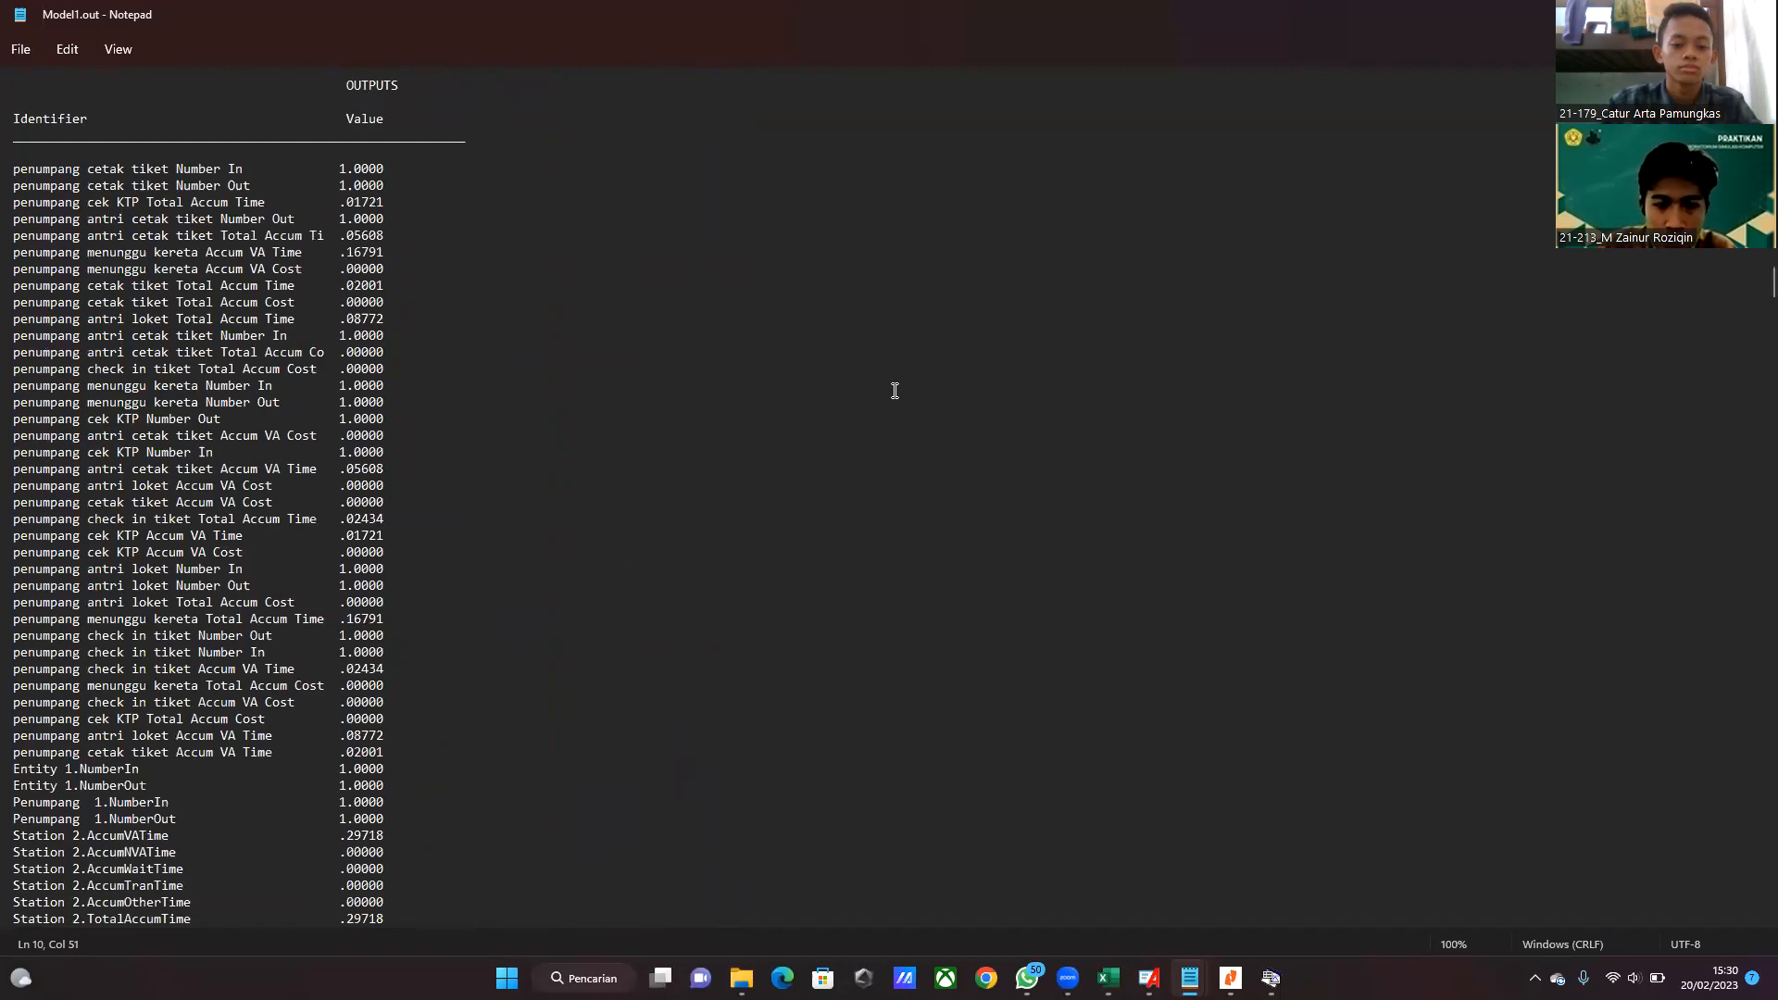
scroll(1018, 185, "down", 20)
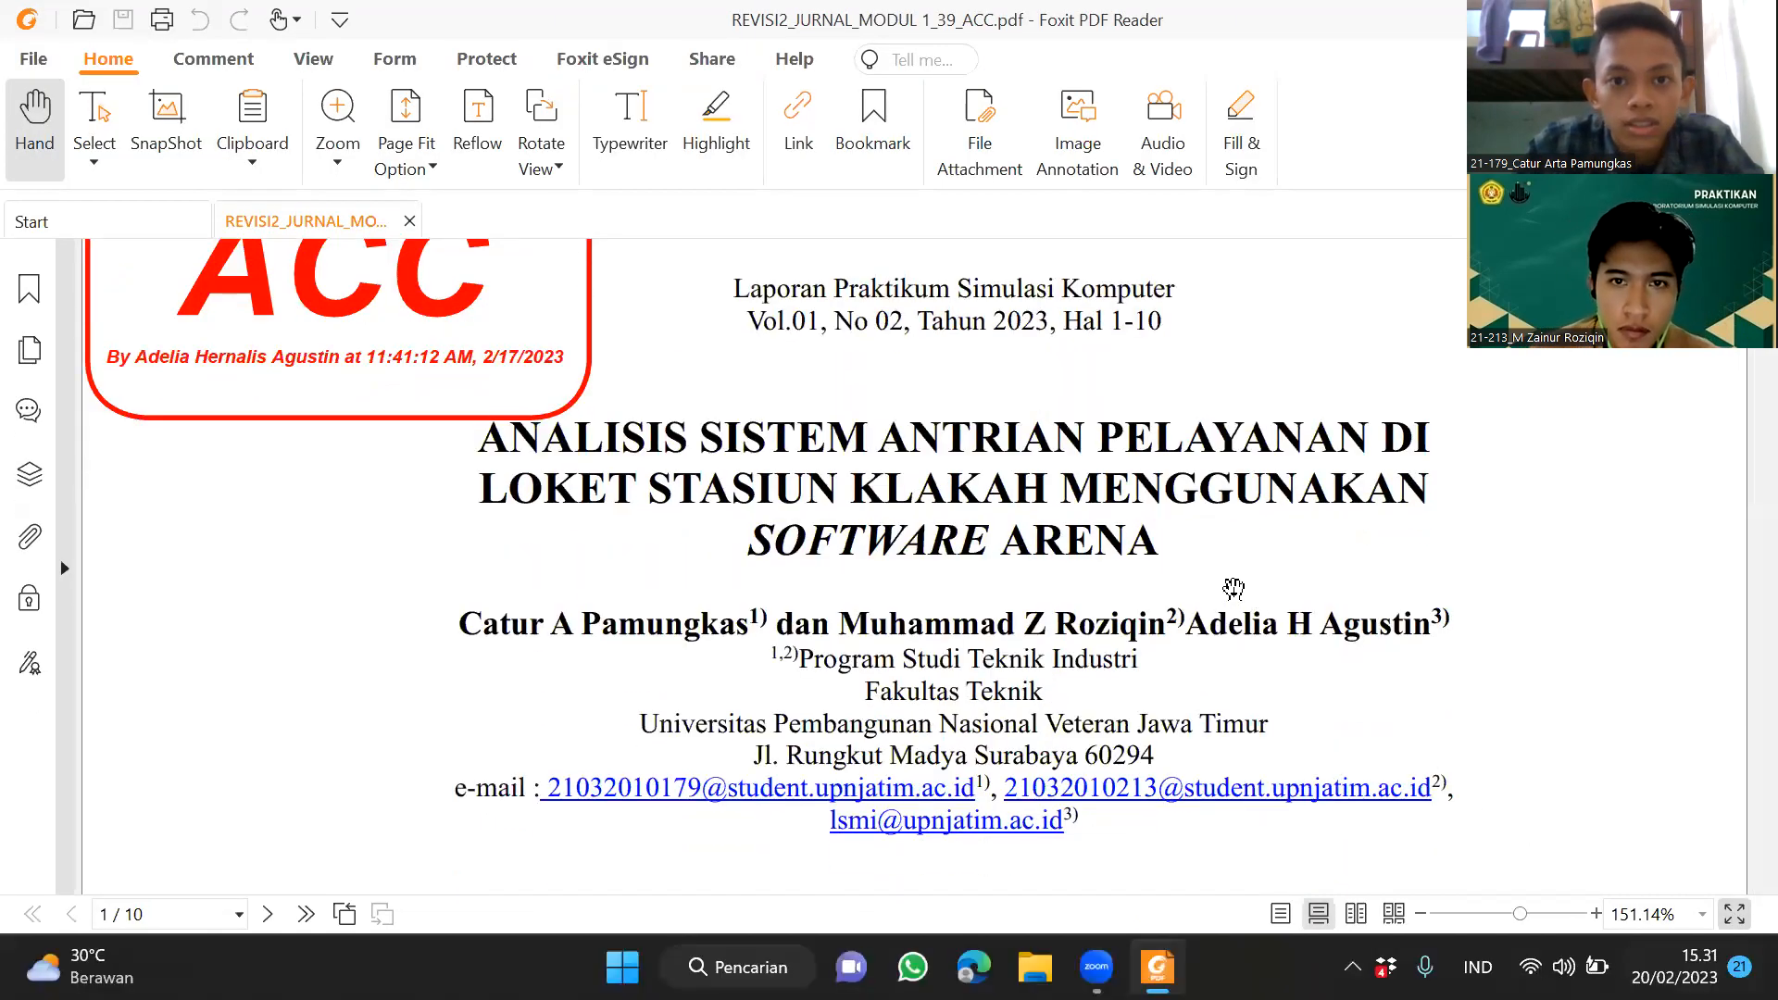
- Show the journal report REVISI2_JURNAL_MODUL 1_39_ACC.pdf full screen in Foxit PDF Reader
key("F11")
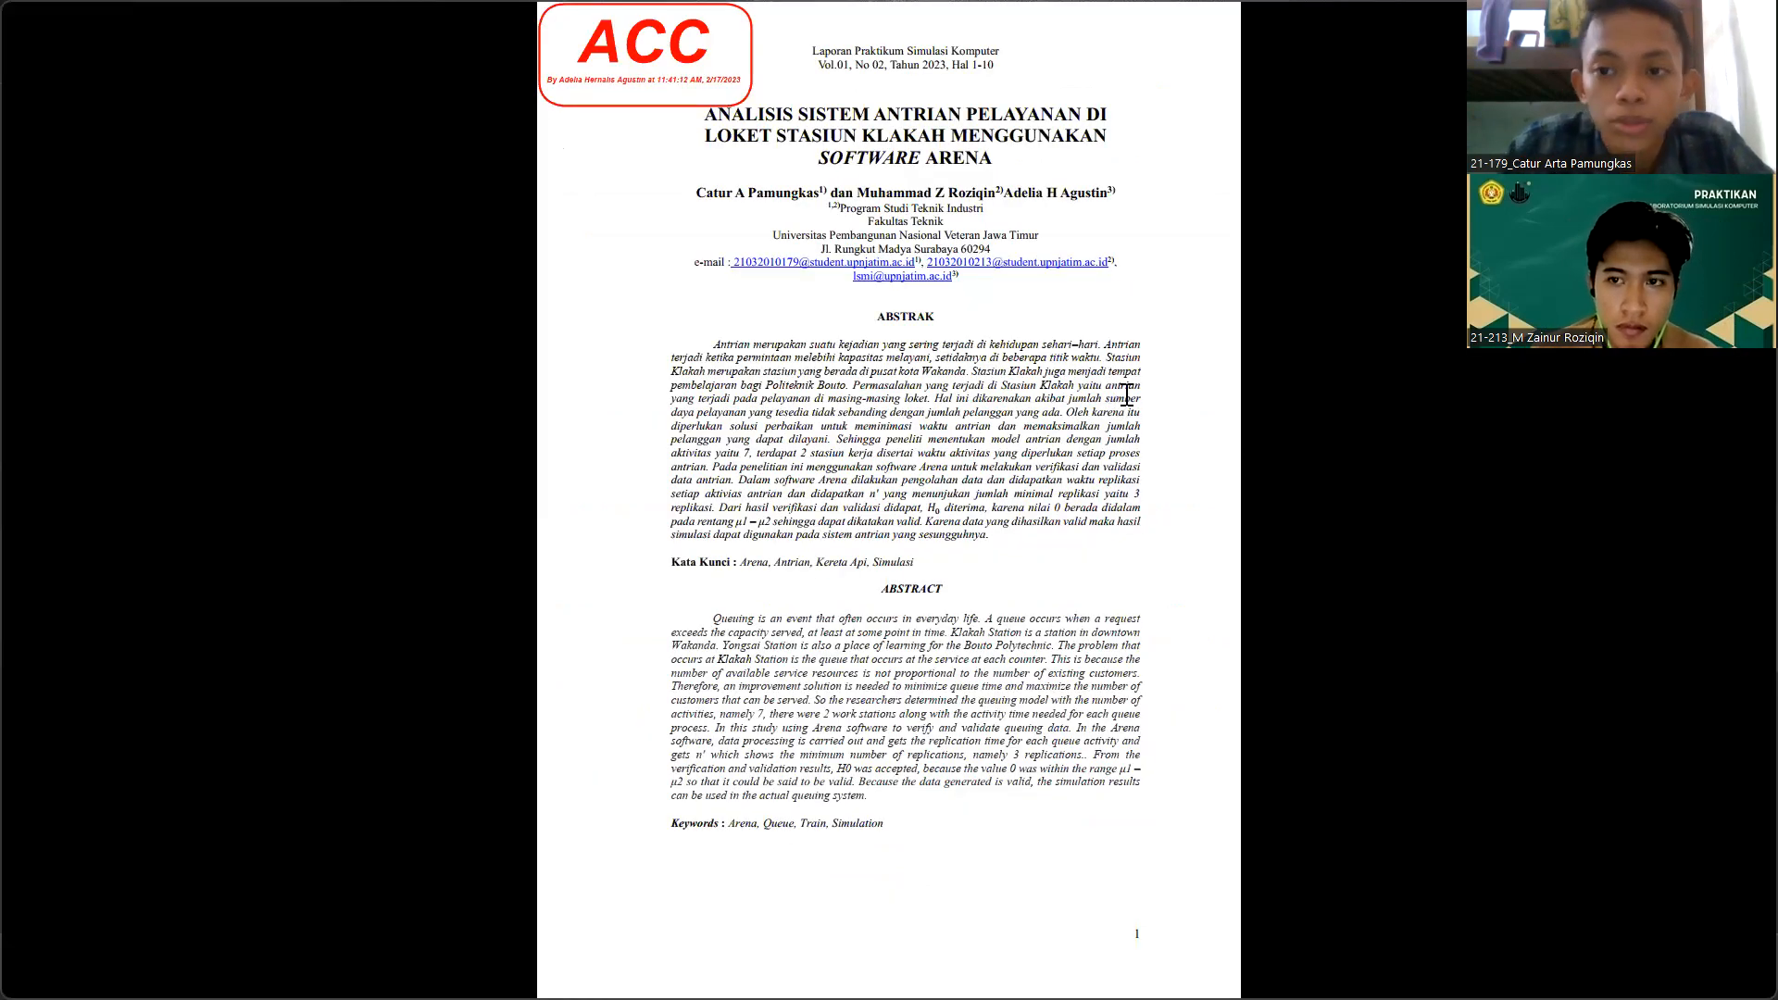